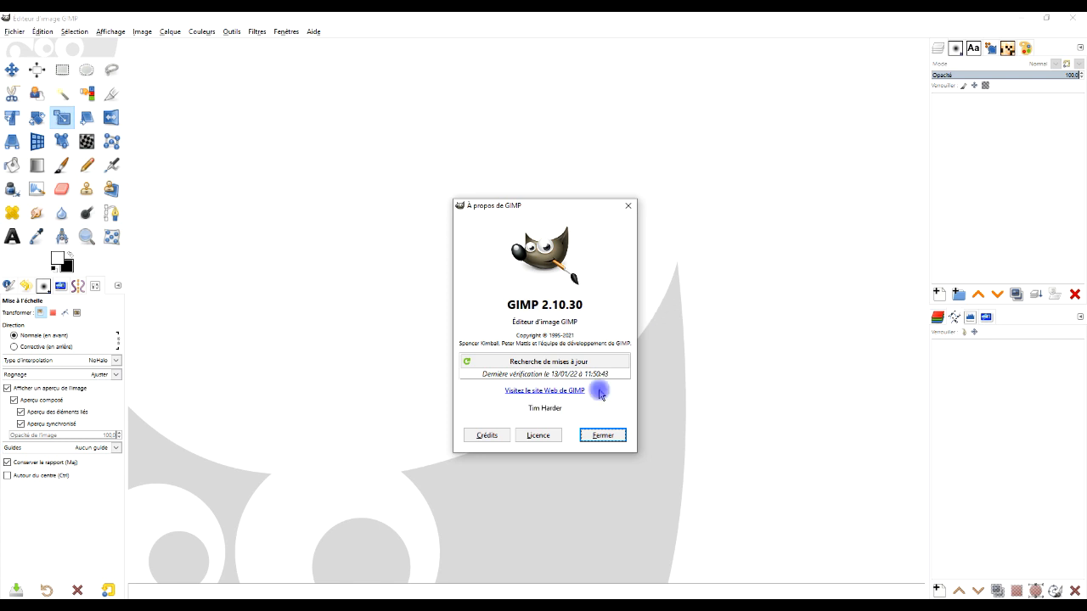
# - Close the GIMP about window, switch to the browser and open the Pixabay Torres del Paine photo at 3000×1999
pyautogui.click(601, 435)
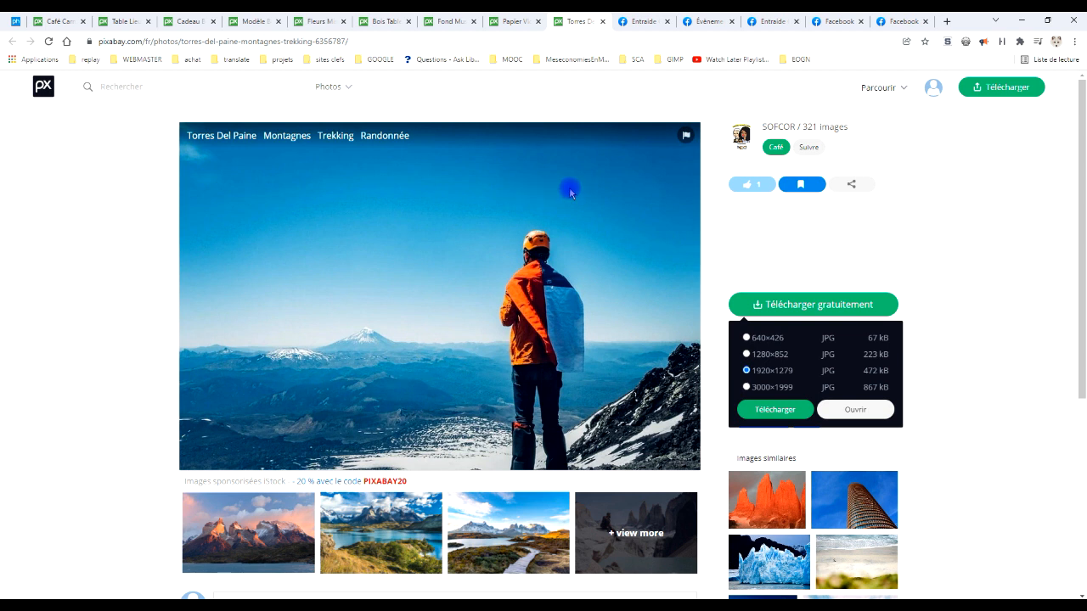
pyautogui.click(767, 305)
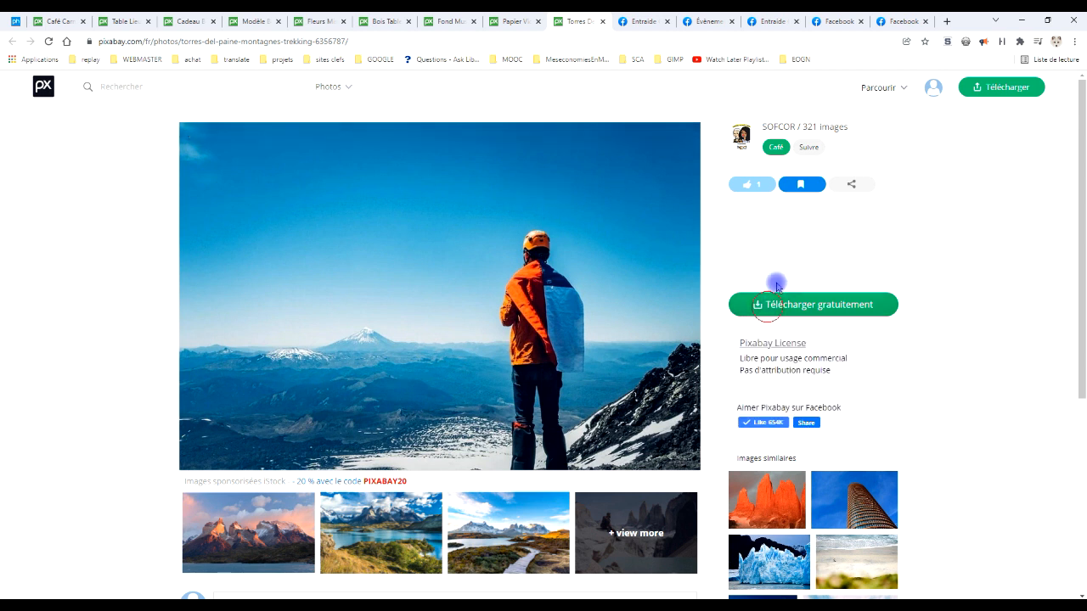
pyautogui.click(751, 186)
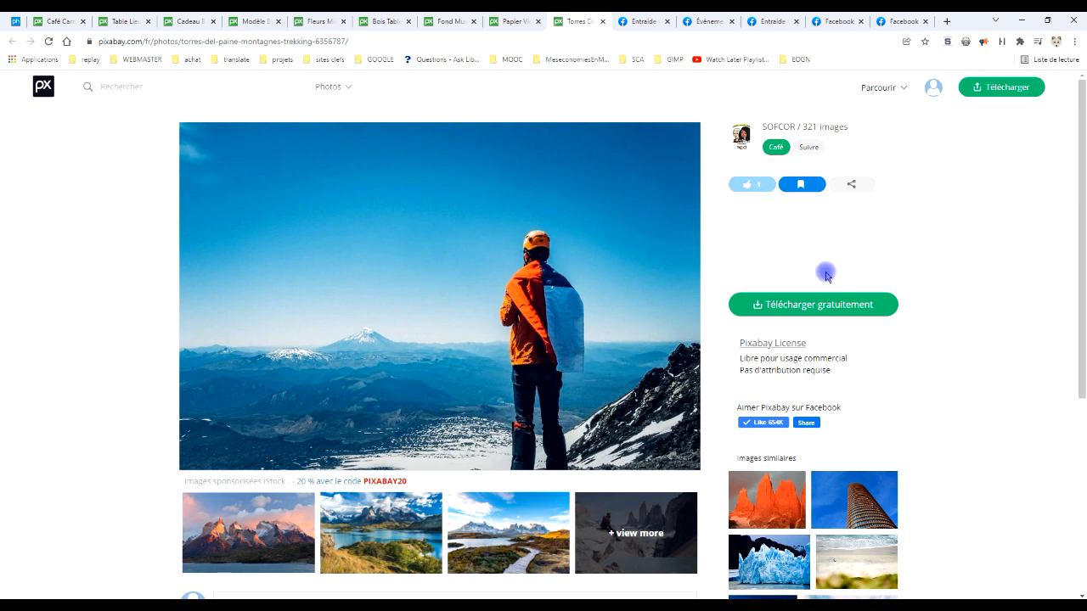
pyautogui.click(801, 304)
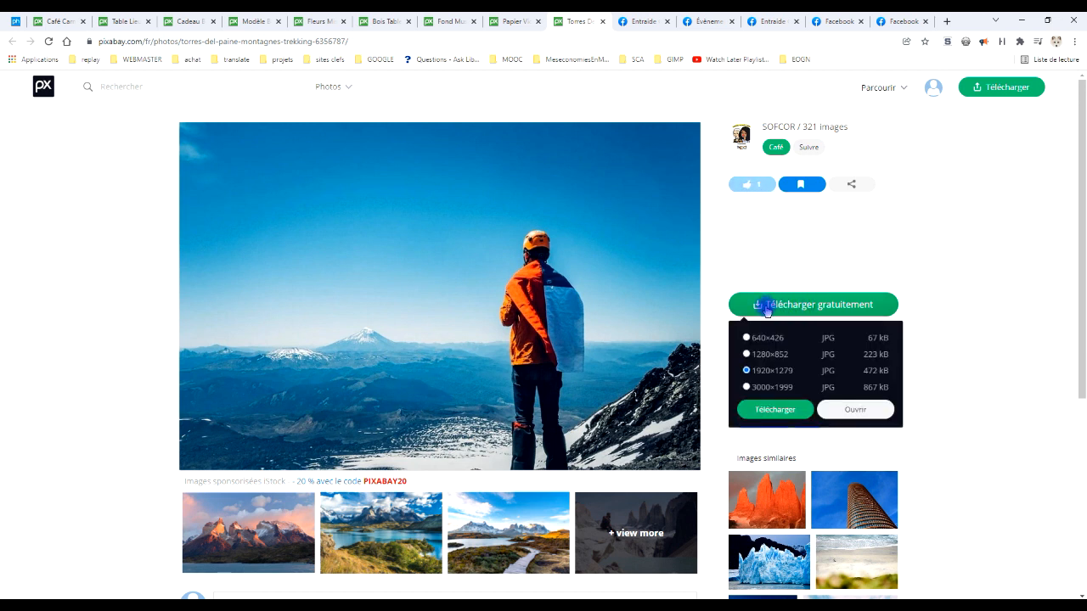
pyautogui.doubleClick(762, 390)
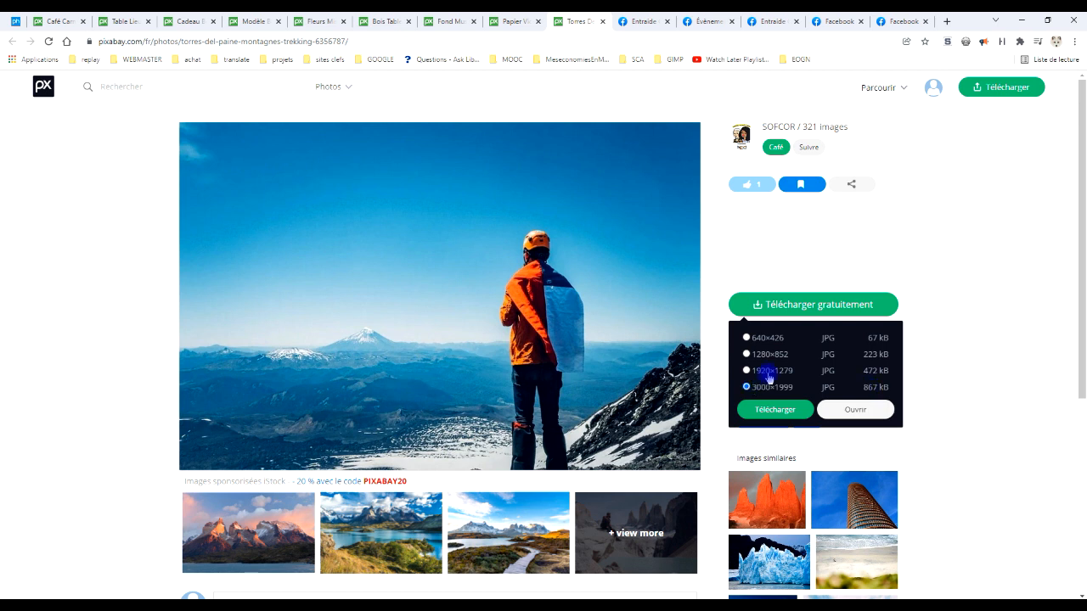
pyautogui.click(861, 412)
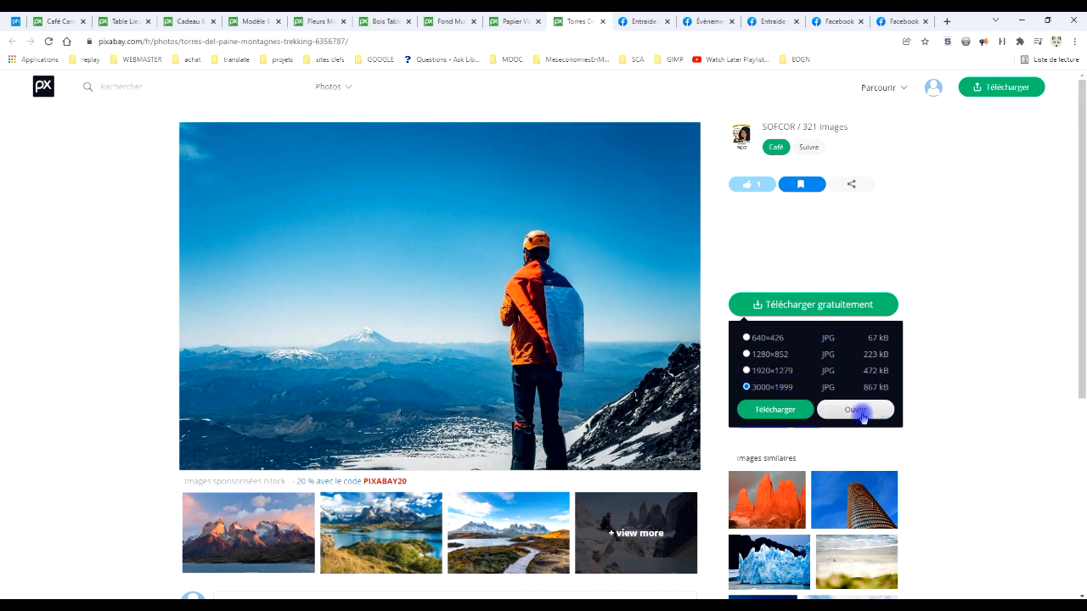
pyautogui.click(771, 412)
pyautogui.click(858, 410)
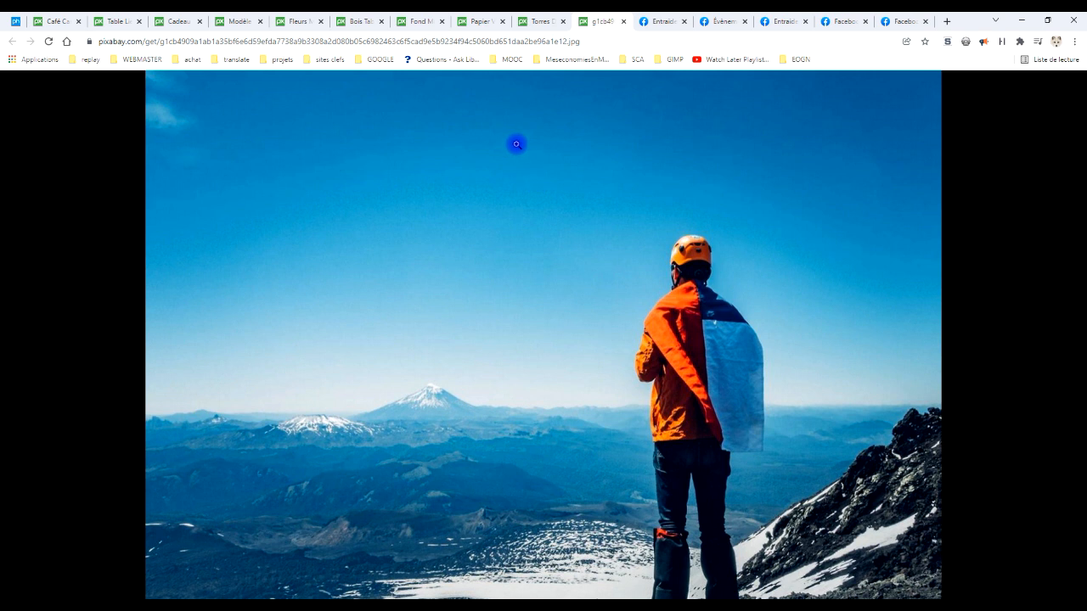
# - Copy the full-size photo from the browser, switch to GIMP and paste it as a new image
pyautogui.rightClick(516, 144)
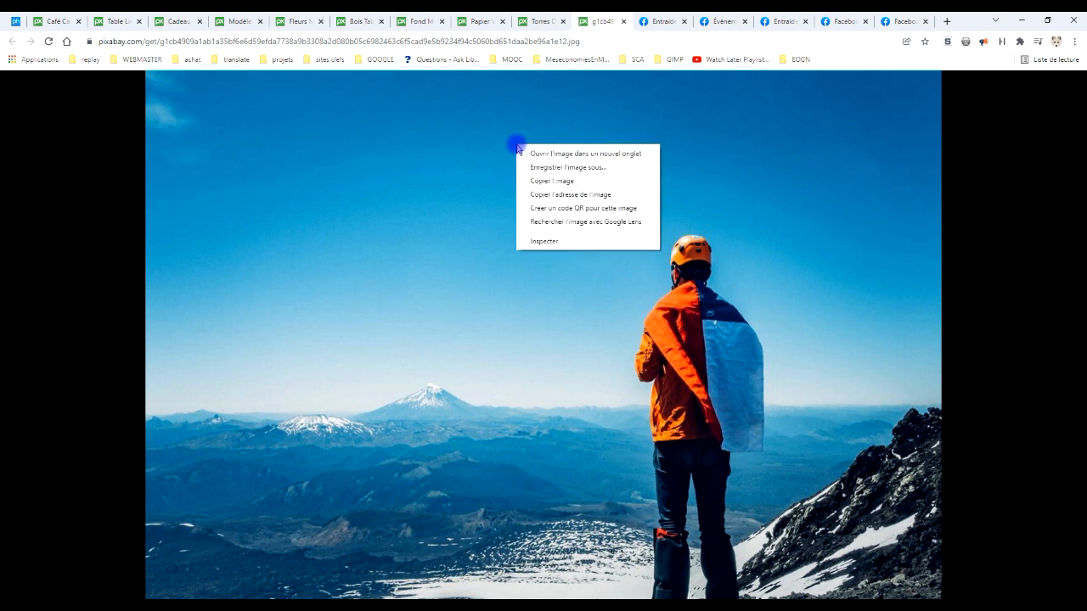
pyautogui.click(561, 181)
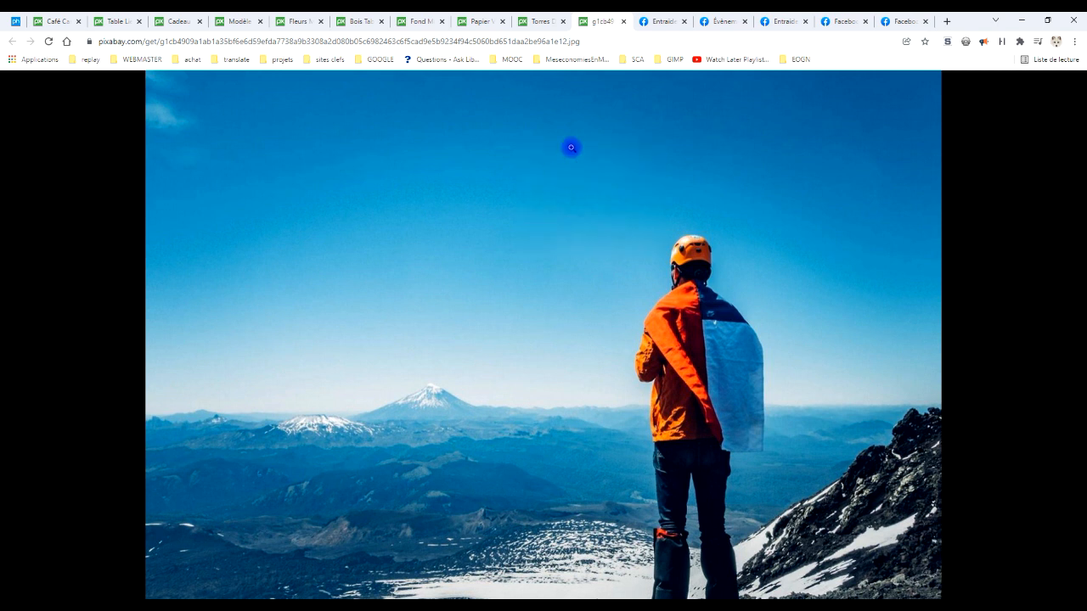
pyautogui.click(345, 605)
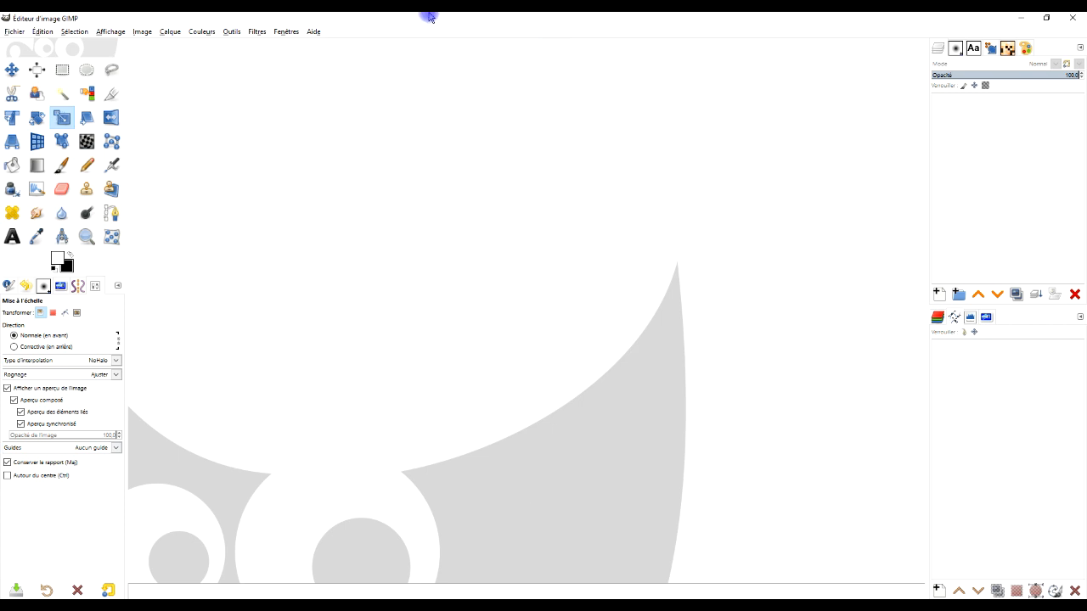
pyautogui.click(14, 33)
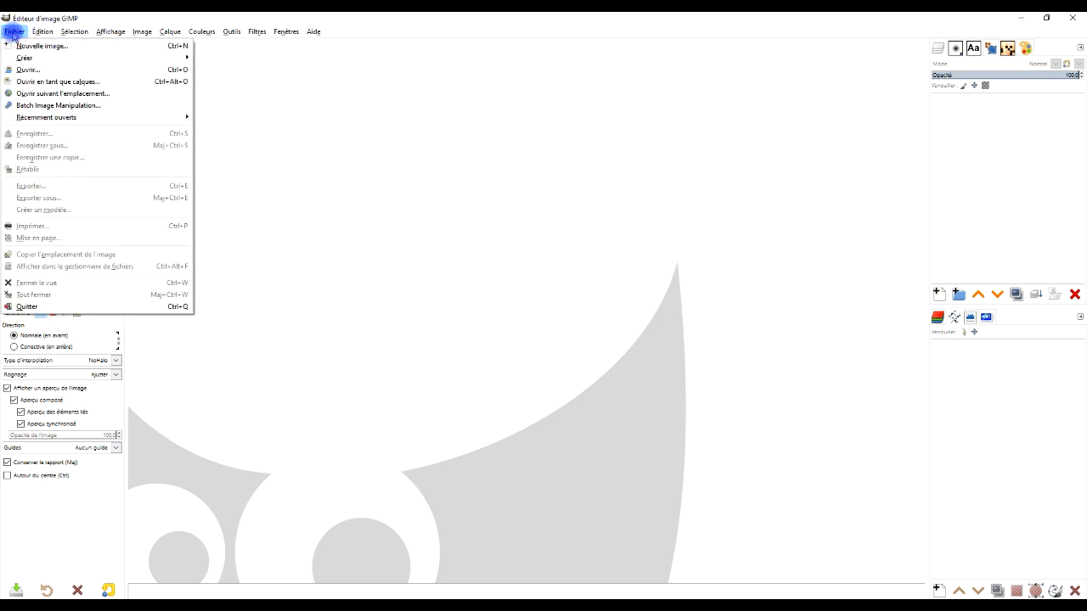
pyautogui.moveTo(42, 32)
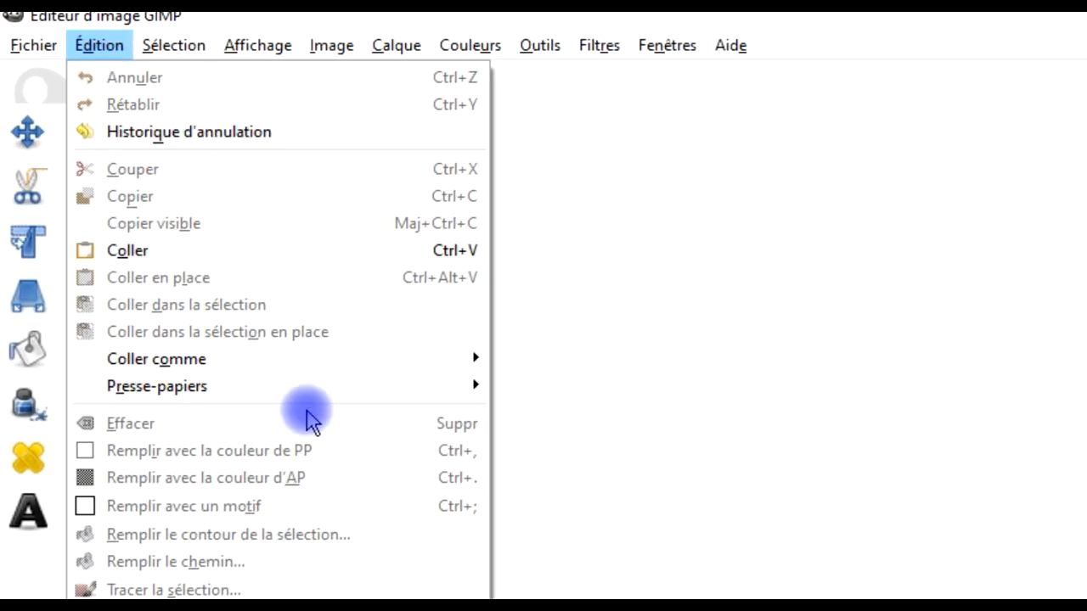
pyautogui.moveTo(332, 365)
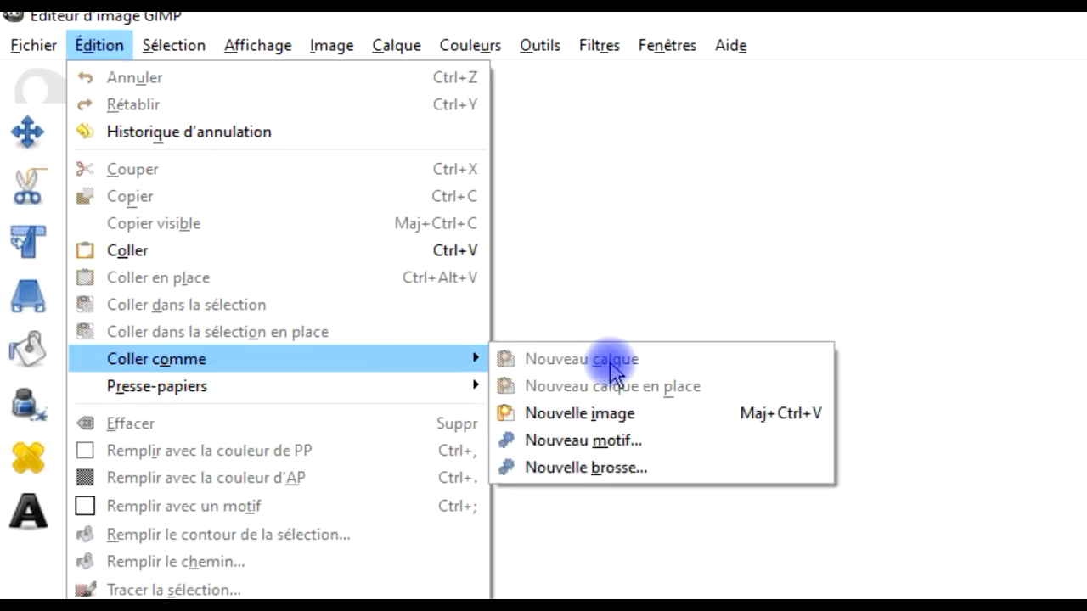
pyautogui.click(618, 416)
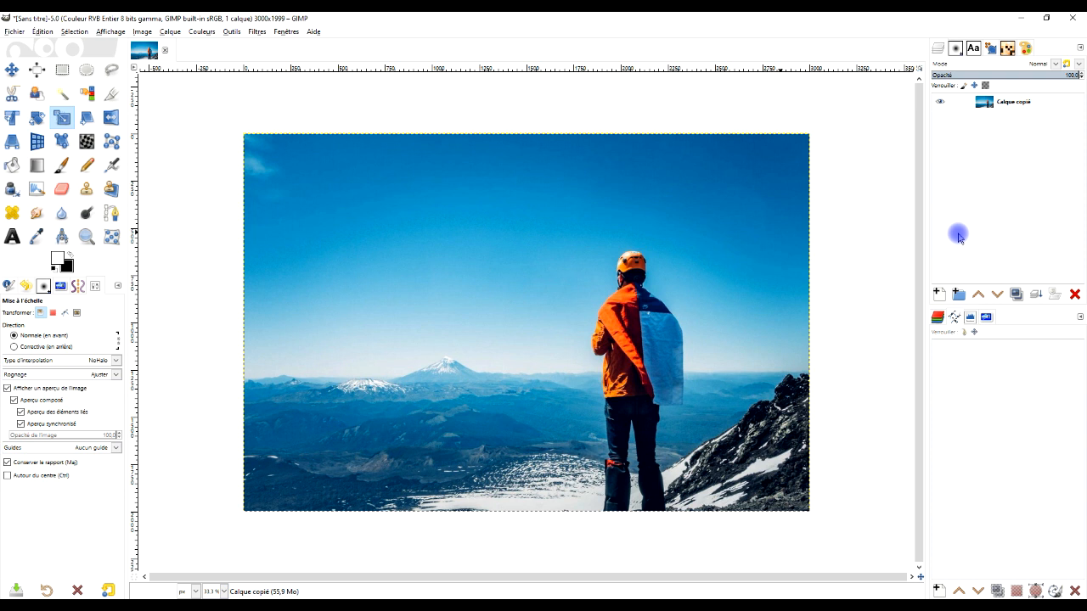
# - Rename the photo's layer as "Torres del Paine"
pyautogui.doubleClick(1009, 102)
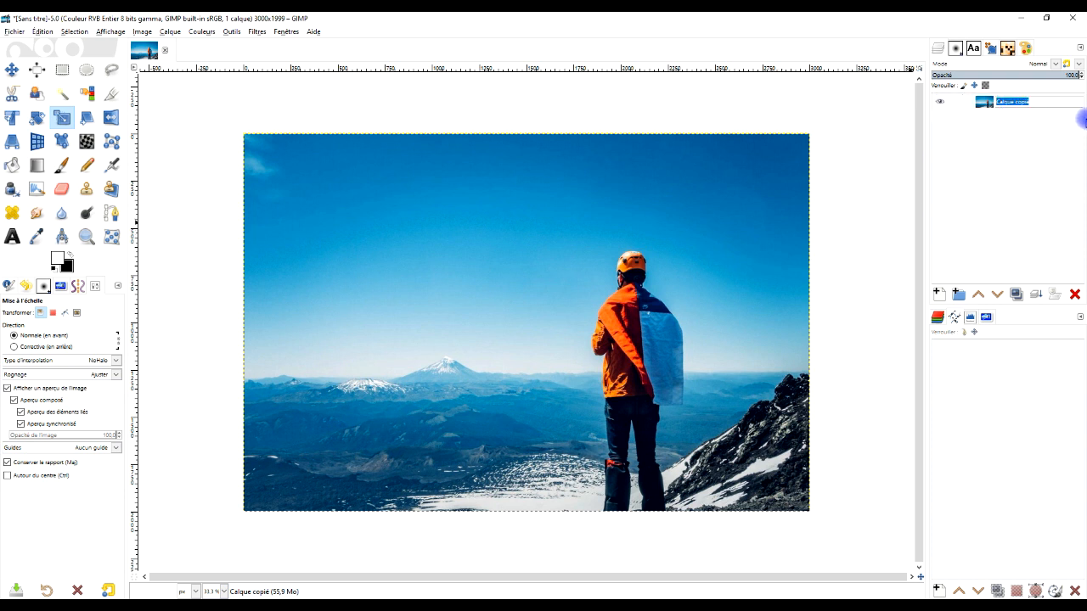
pyautogui.write('To')
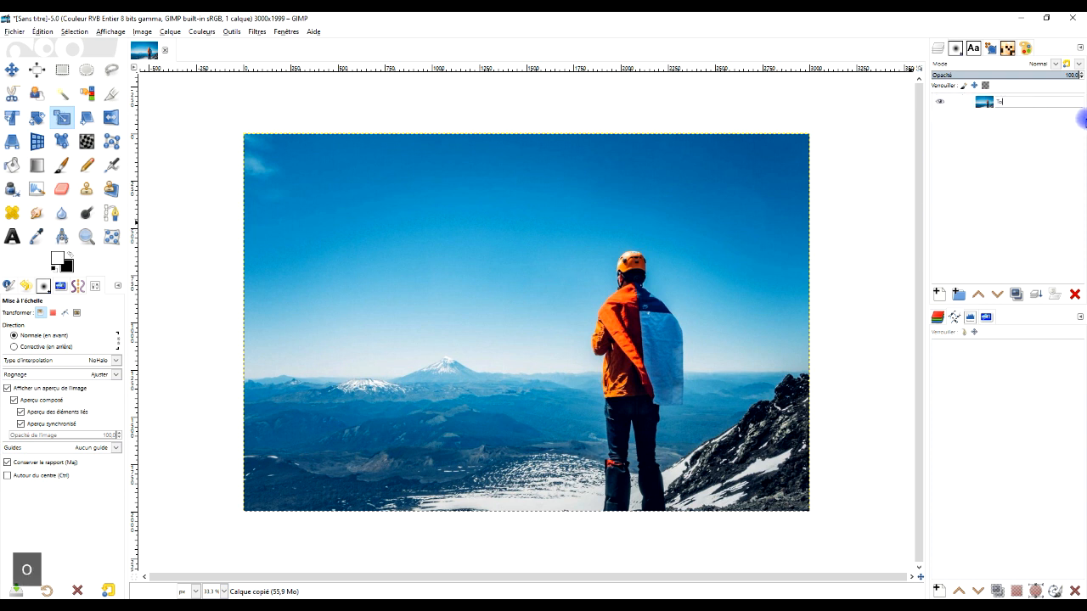
pyautogui.write('rres del ')
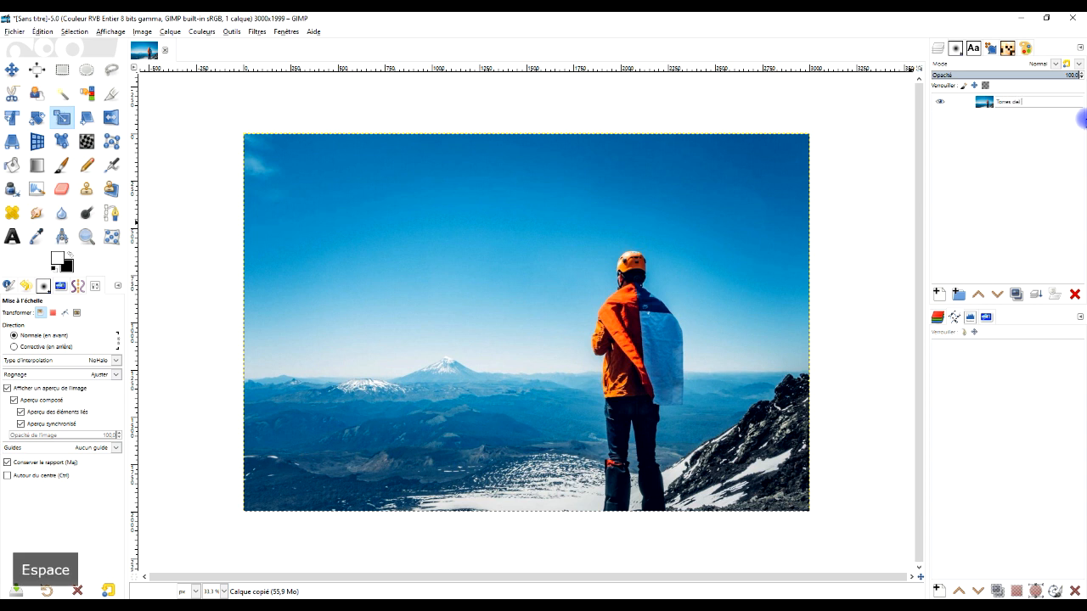
pyautogui.write('Paine')
pyautogui.press('Return')
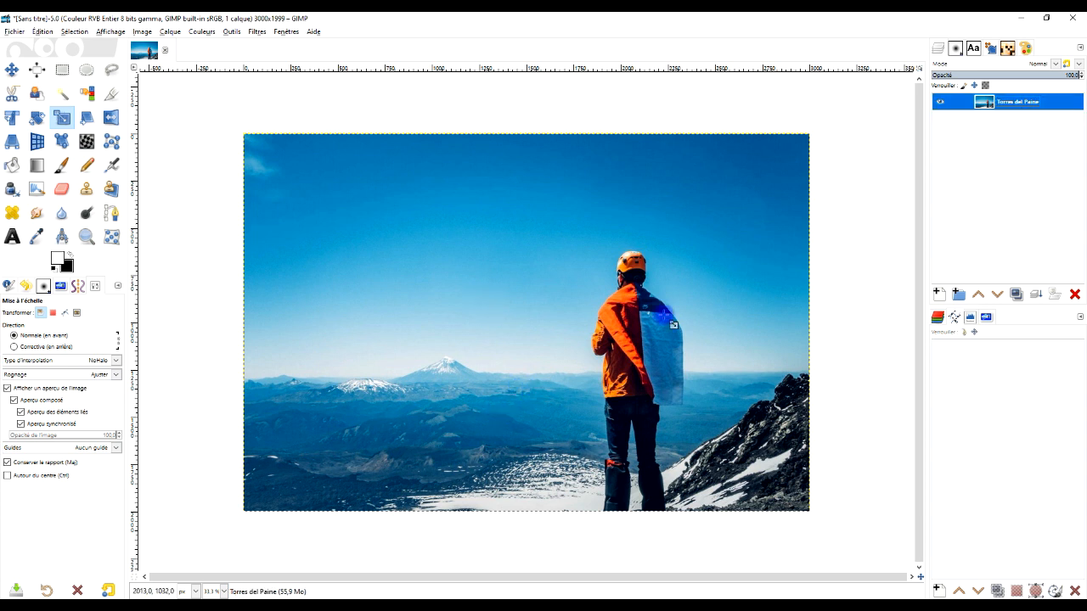
# - Create a new layer named "cadre #1" filled with transparency (Transparence) above the photo and select it
pyautogui.click(936, 293)
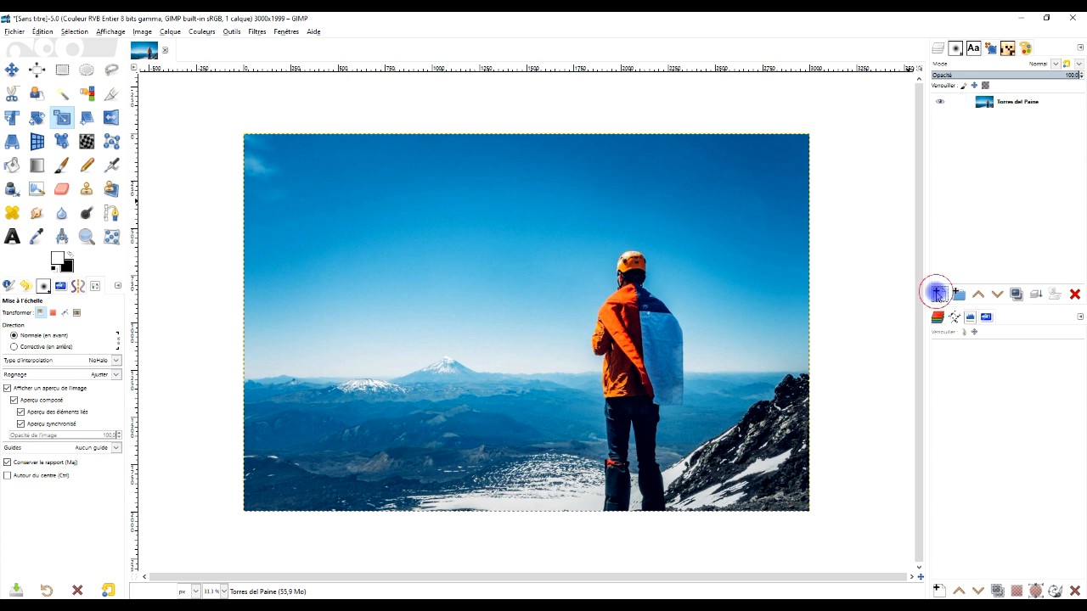
pyautogui.moveTo(939, 185); pyautogui.dragTo(726, 219)
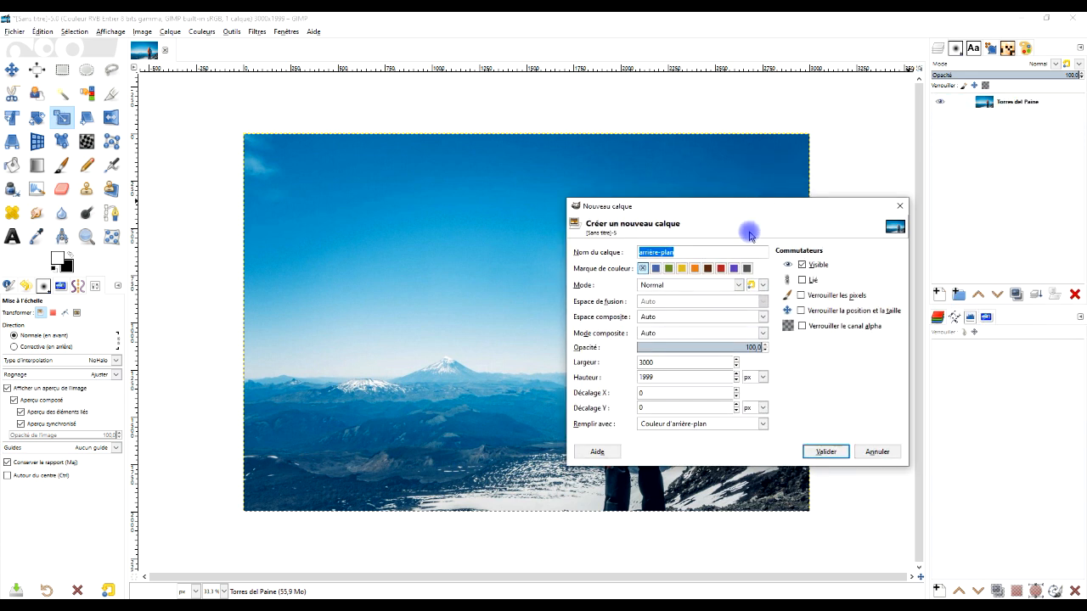
pyautogui.write('cadre ')
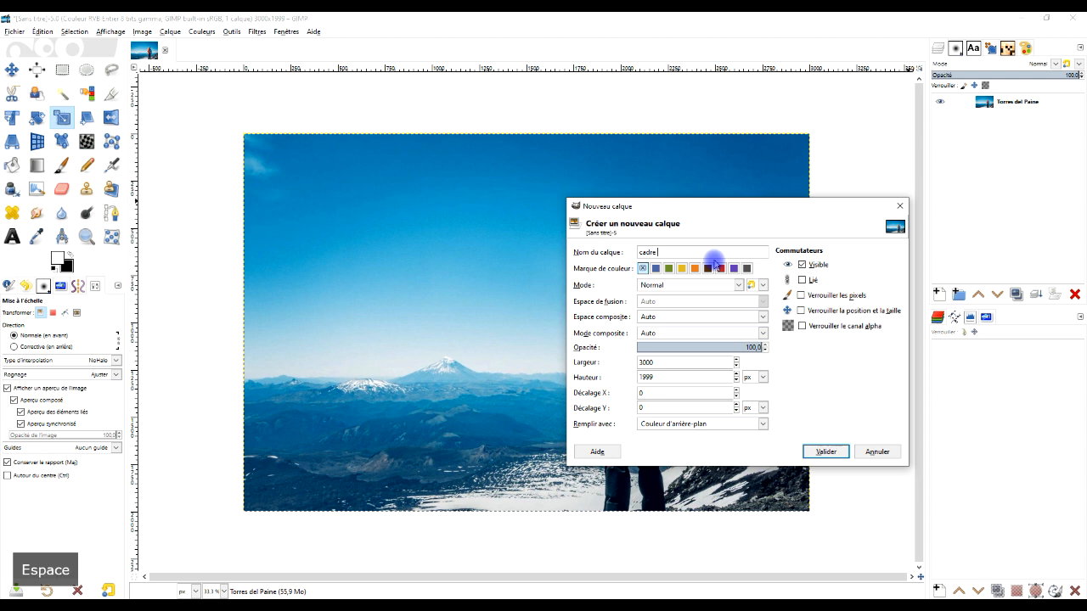
pyautogui.write('#1')
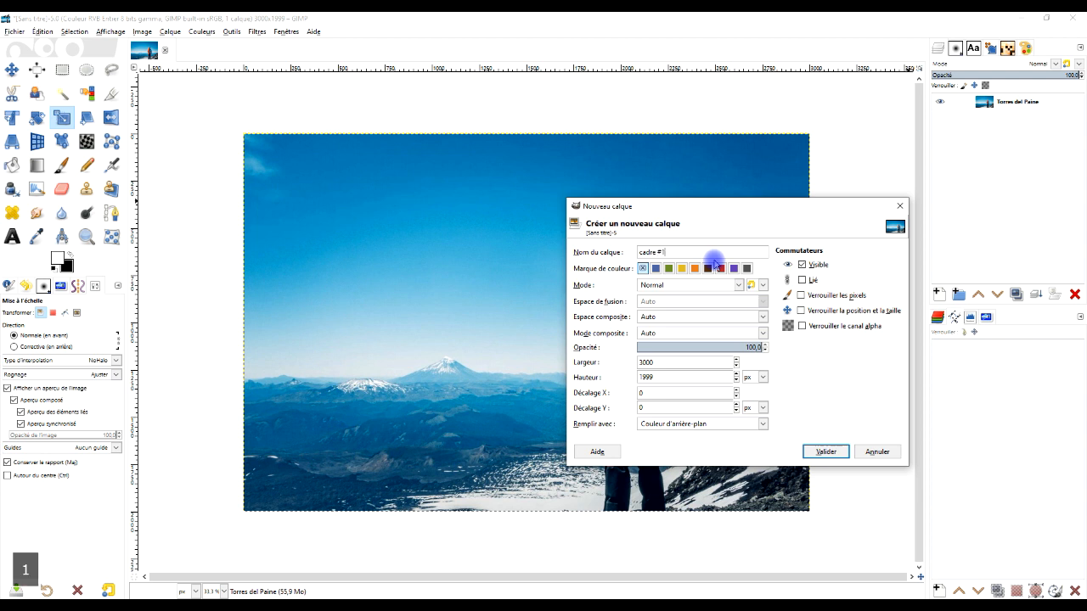
pyautogui.click(684, 426)
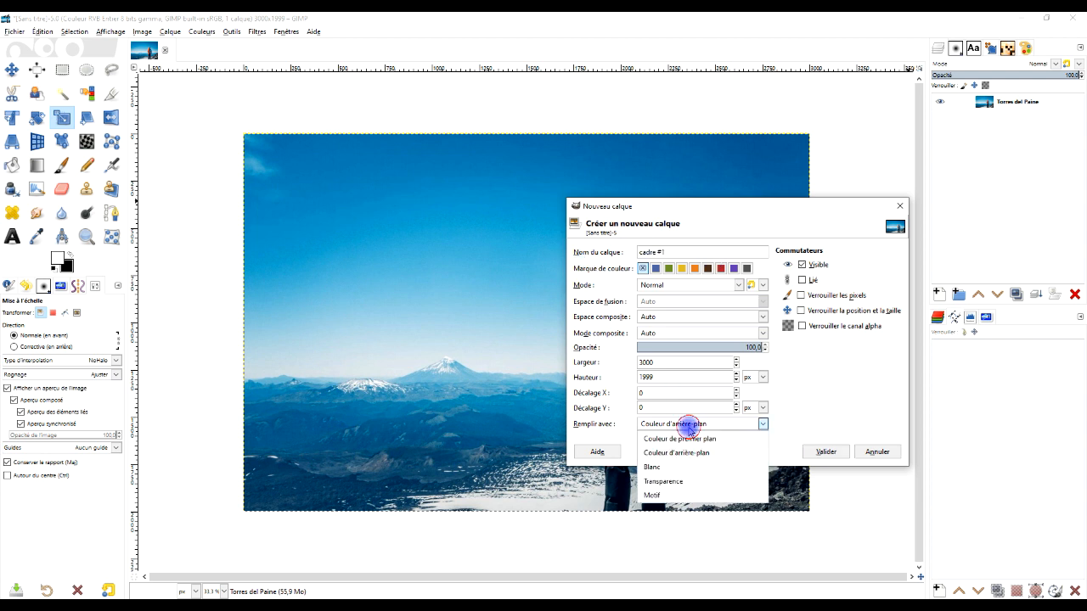
pyautogui.click(675, 481)
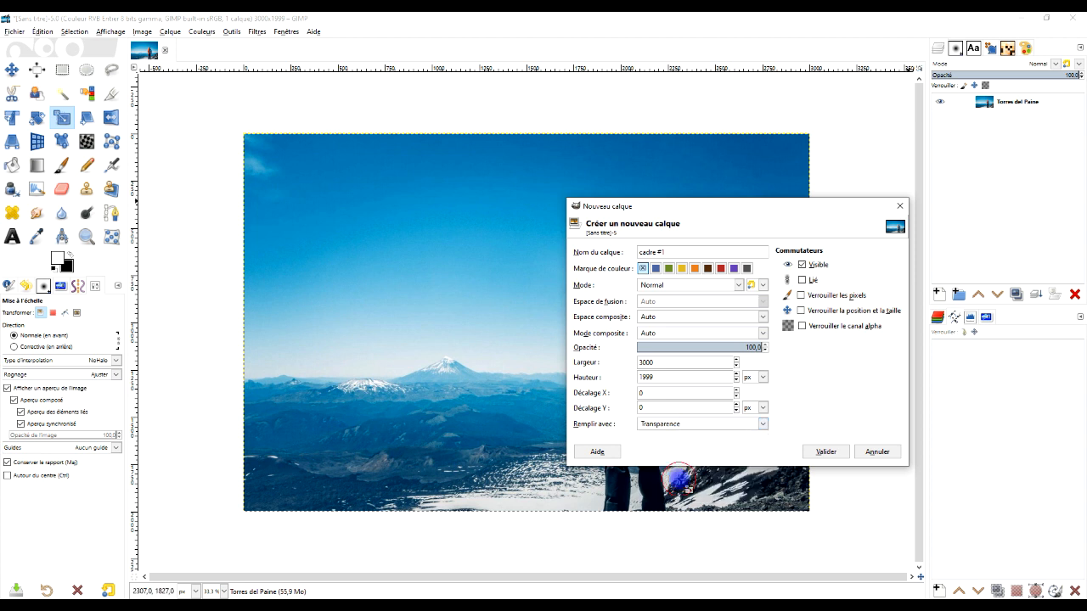
pyautogui.click(826, 452)
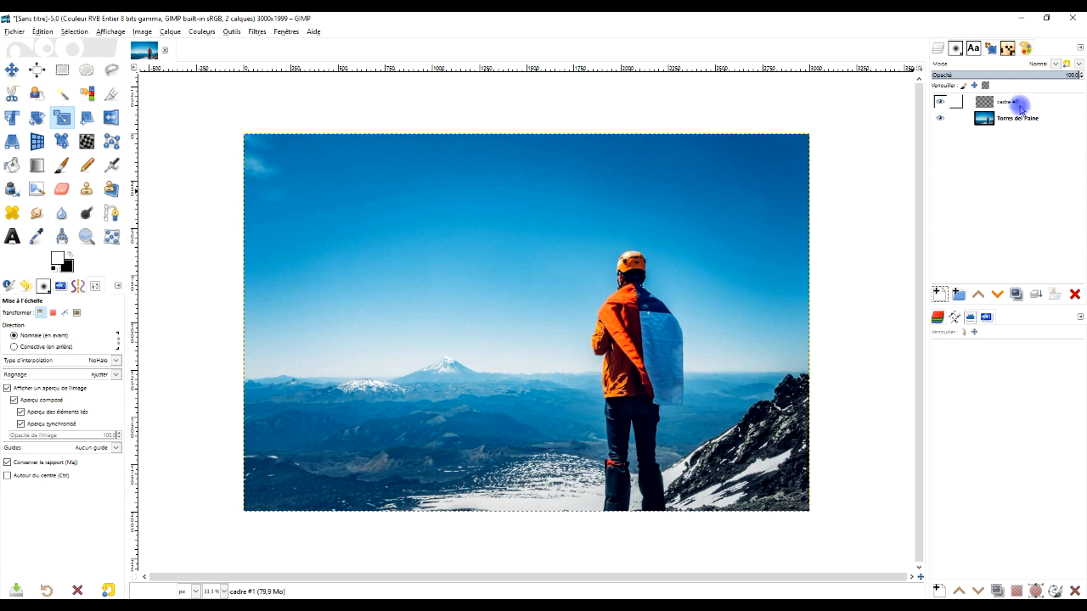
pyautogui.click(1007, 102)
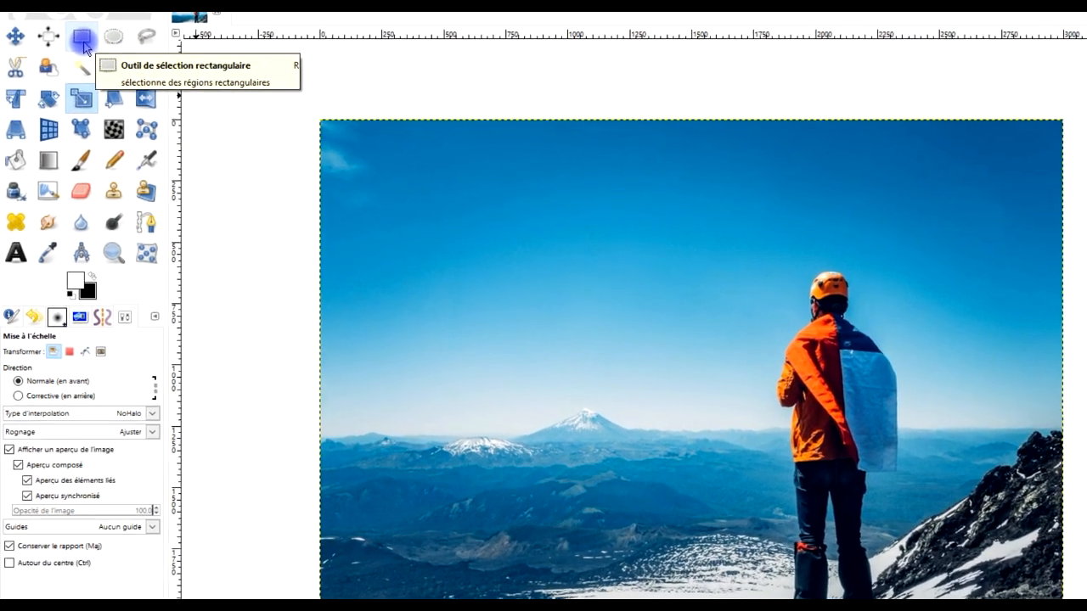
# - Activate the Rectangle Select tool and look over its tool options and the way to add them as a dockable dialog
pyautogui.click(86, 36)
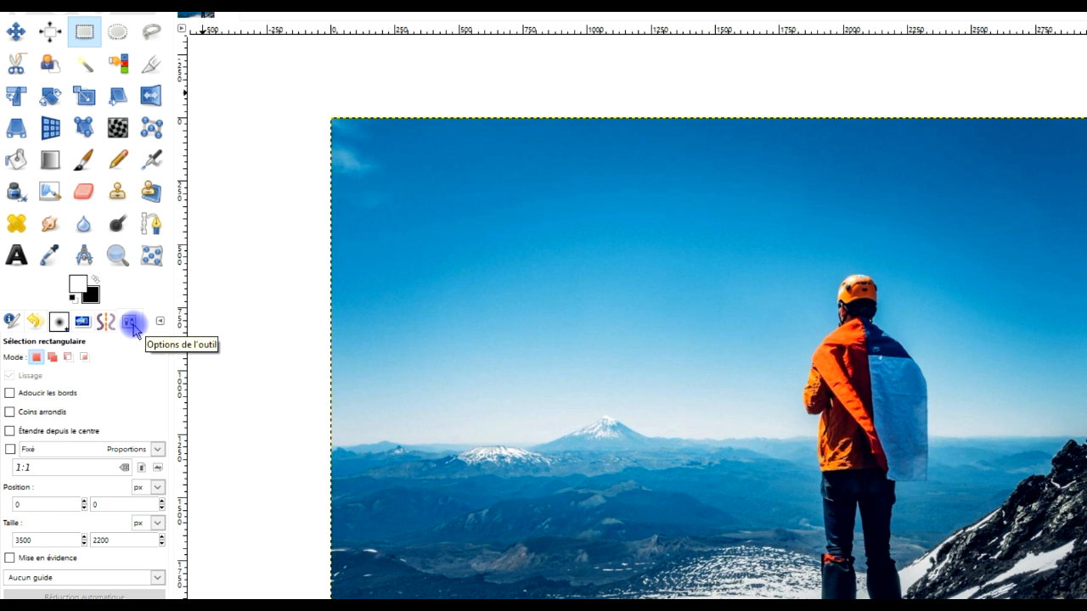
pyautogui.click(160, 322)
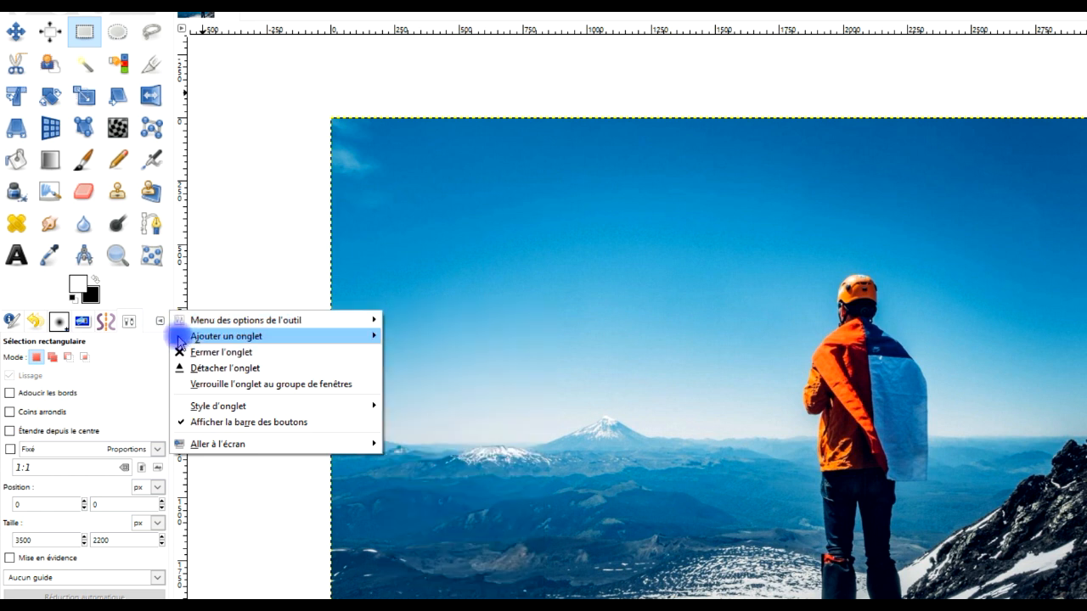
pyautogui.moveTo(187, 338)
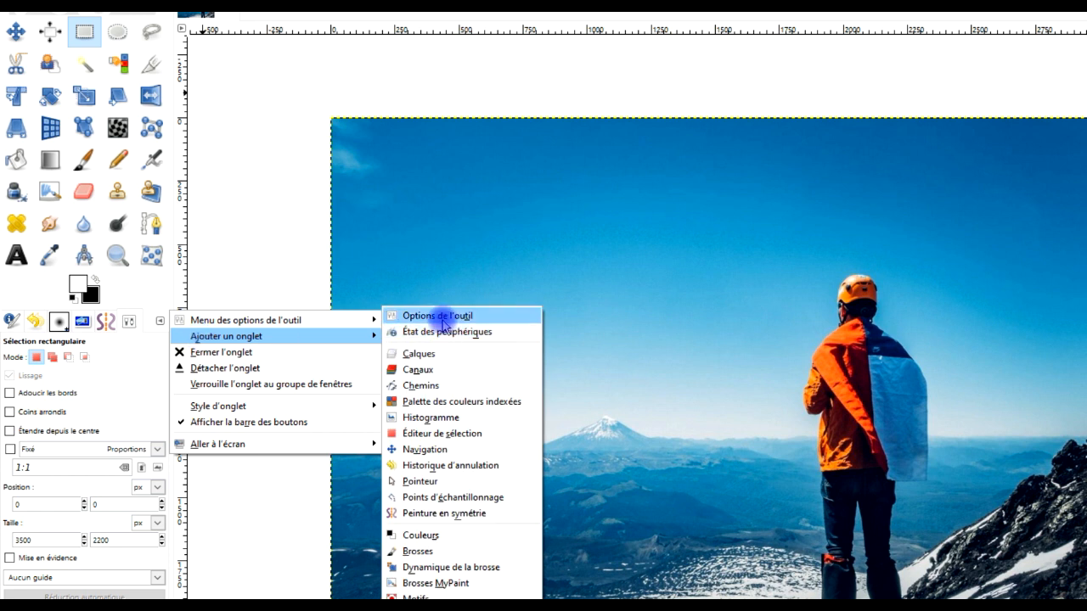
pyautogui.click(154, 294)
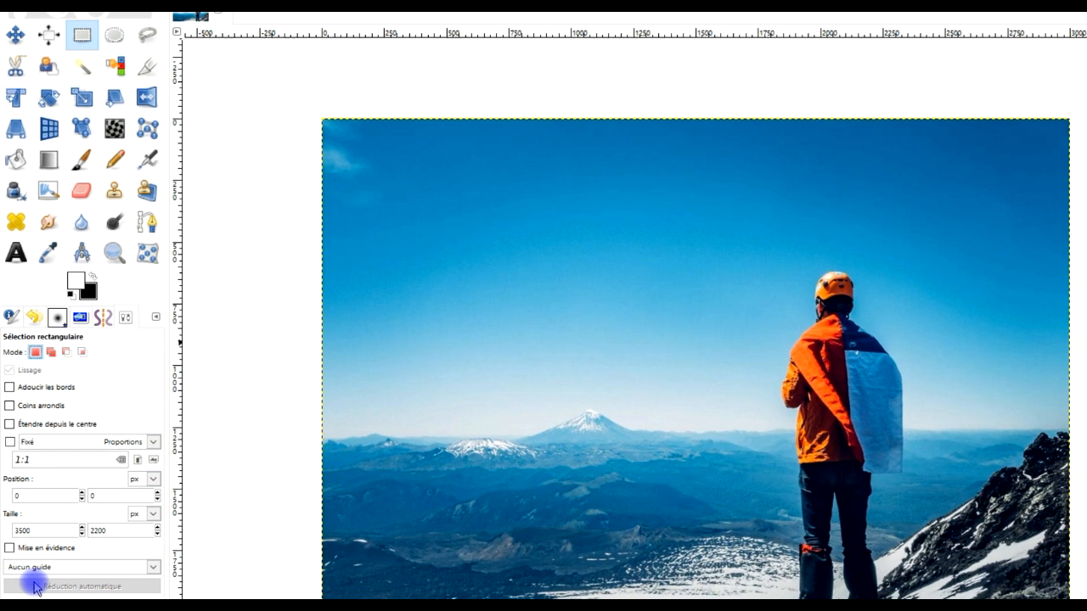
pyautogui.click(41, 538)
pyautogui.click(42, 554)
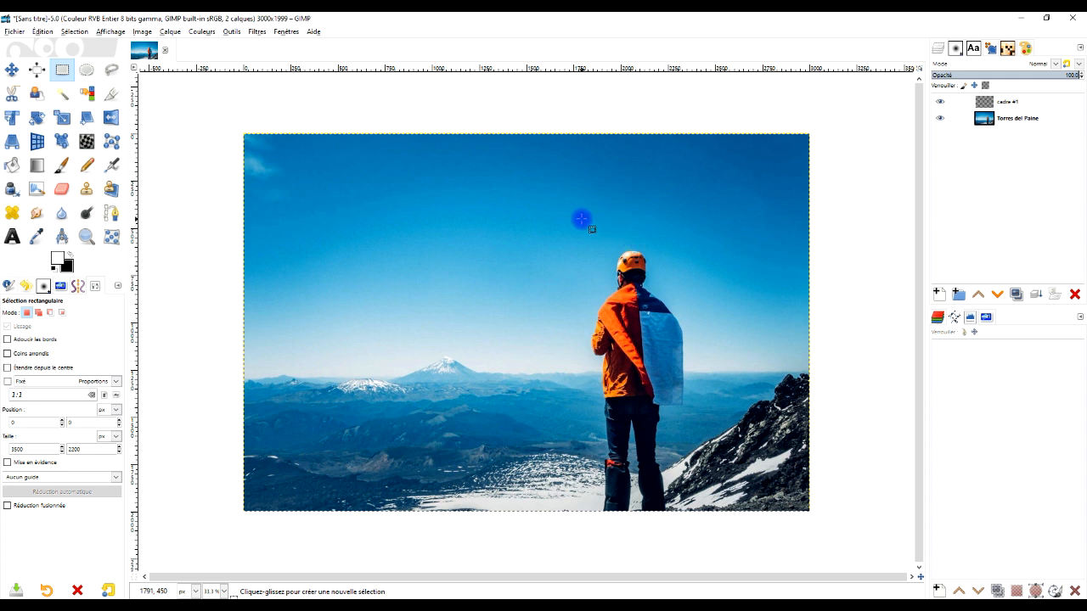
# - Draw a rectangular selection around the hiker's upper body and adjust its edges to about 868 × 1250 px
pyautogui.moveTo(573, 214); pyautogui.dragTo(721, 438)
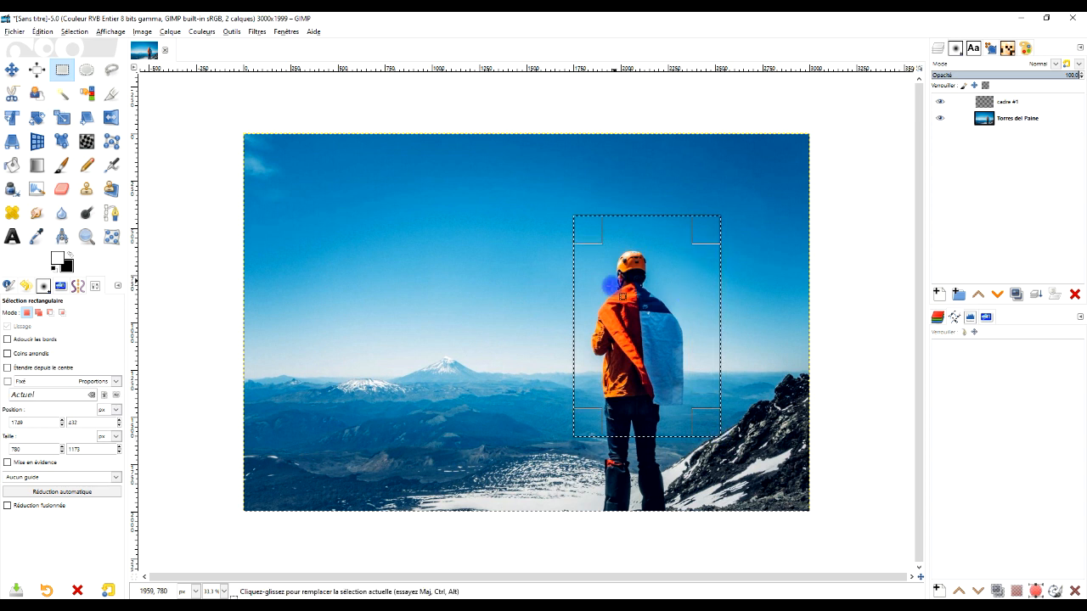
pyautogui.moveTo(594, 310); pyautogui.dragTo(570, 308)
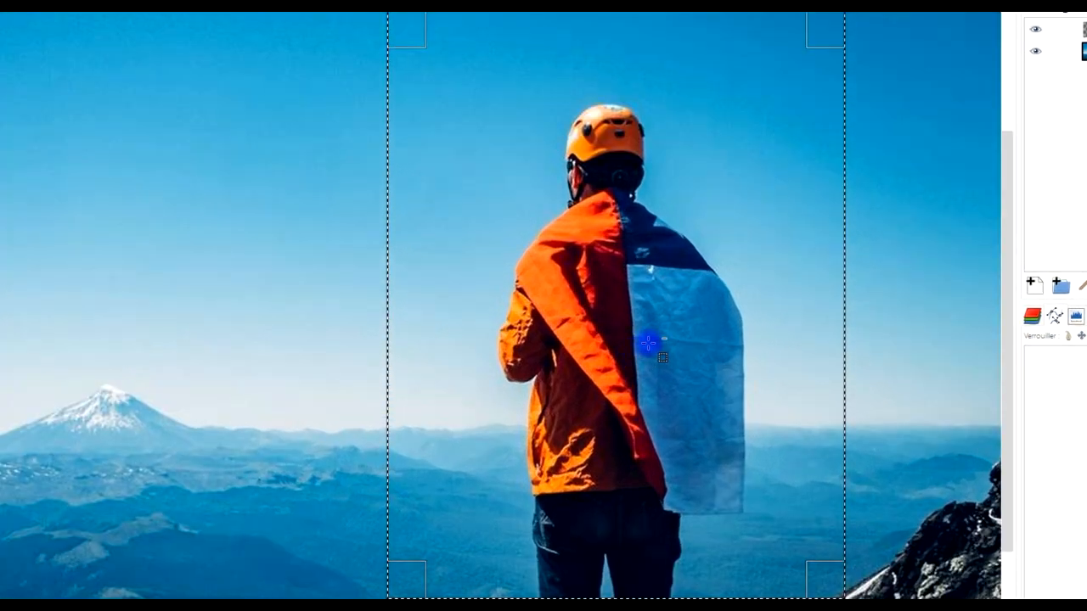
pyautogui.scroll(-1, 639, 349)
pyautogui.scroll(1, 648, 343)
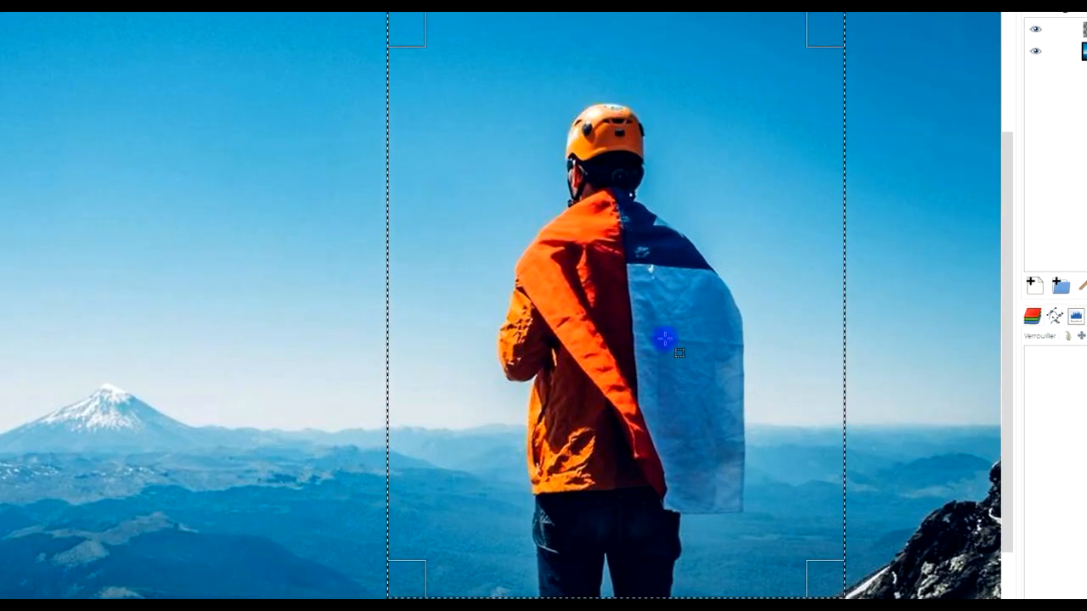
pyautogui.moveTo(813, 248)
pyautogui.mouseDown()
pyautogui.moveTo(830, 248)
pyautogui.moveTo(808, 249)
pyautogui.moveTo(817, 250)
pyautogui.mouseUp()
pyautogui.moveTo(621, 582)
pyautogui.mouseDown()
pyautogui.moveTo(628, 572)
pyautogui.moveTo(632, 600)
pyautogui.mouseUp()
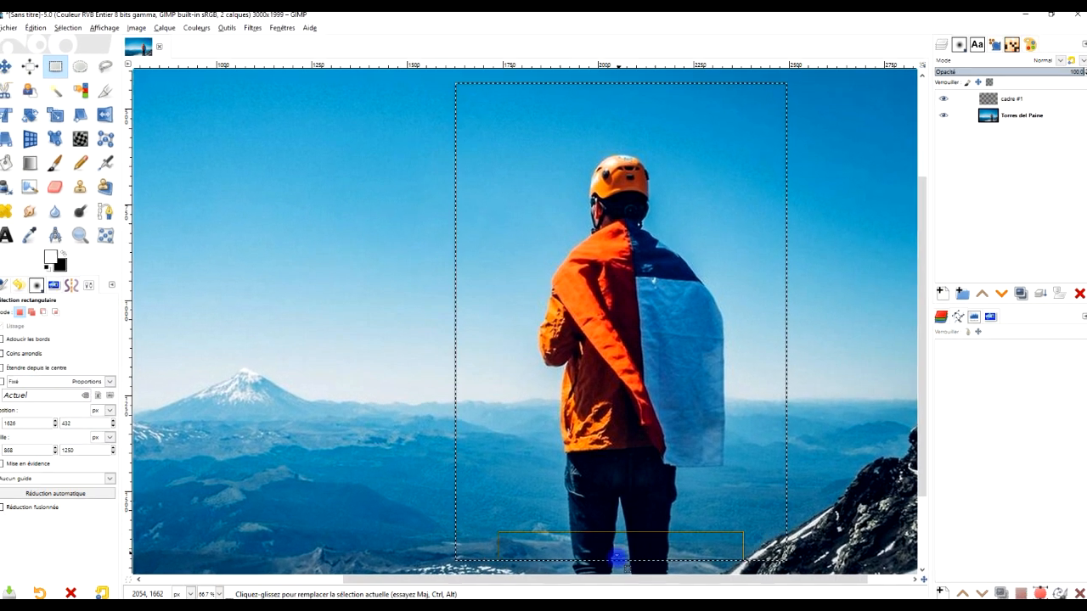
# - Adjust the left and upper edges of the selection around the hiker to make it about 813 × 1222 px
pyautogui.moveTo(476, 210); pyautogui.dragTo(505, 223)
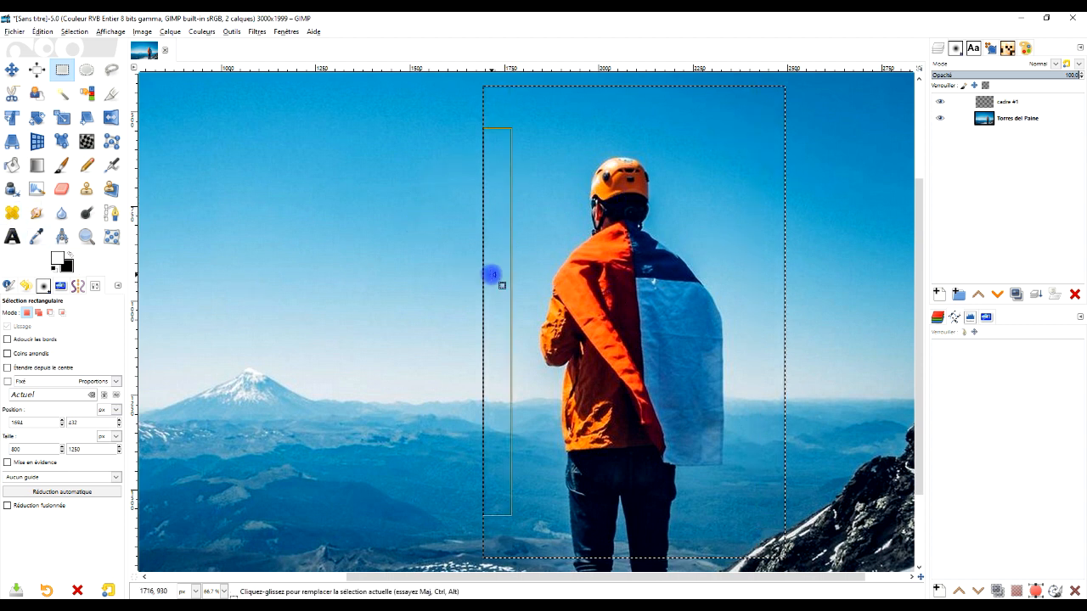
pyautogui.moveTo(495, 274); pyautogui.dragTo(493, 277)
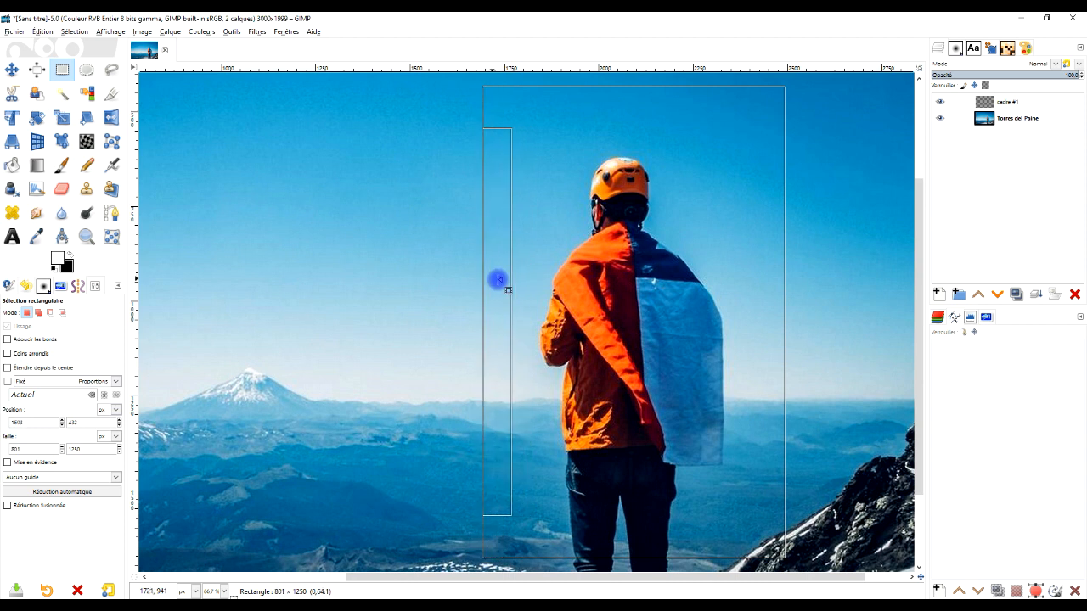
pyautogui.moveTo(492, 279); pyautogui.dragTo(493, 279)
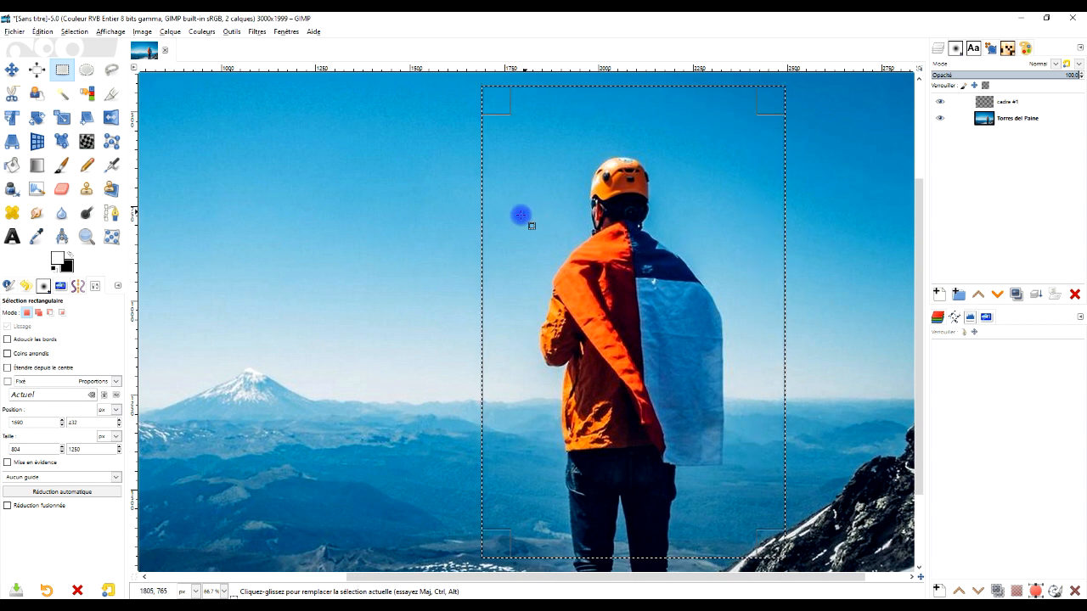
pyautogui.moveTo(496, 228); pyautogui.dragTo(484, 231)
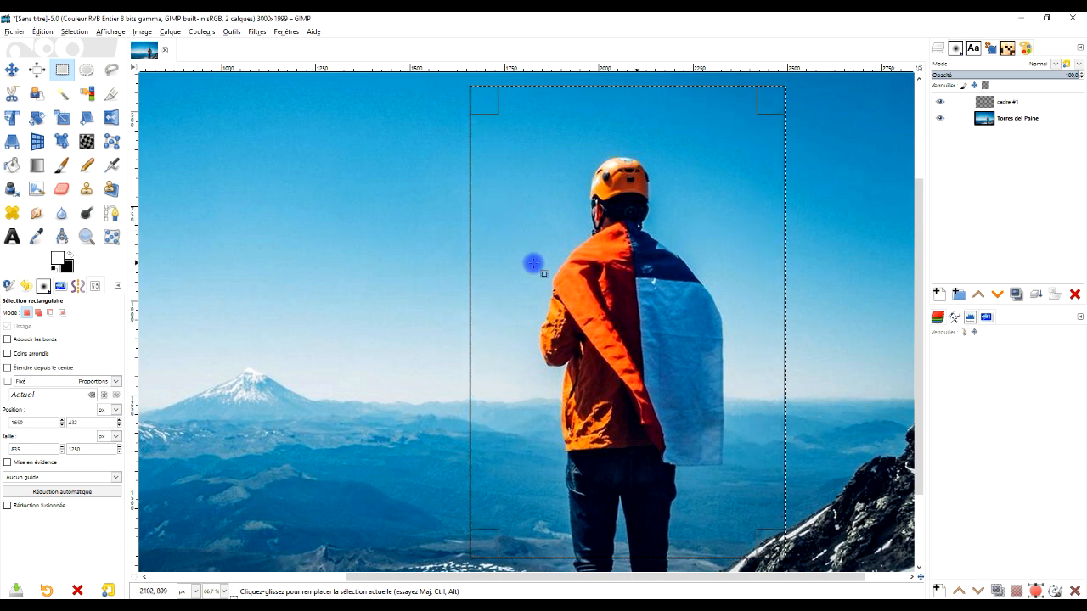
pyautogui.moveTo(496, 195)
pyautogui.mouseDown()
pyautogui.moveTo(481, 213)
pyautogui.moveTo(499, 216)
pyautogui.mouseUp()
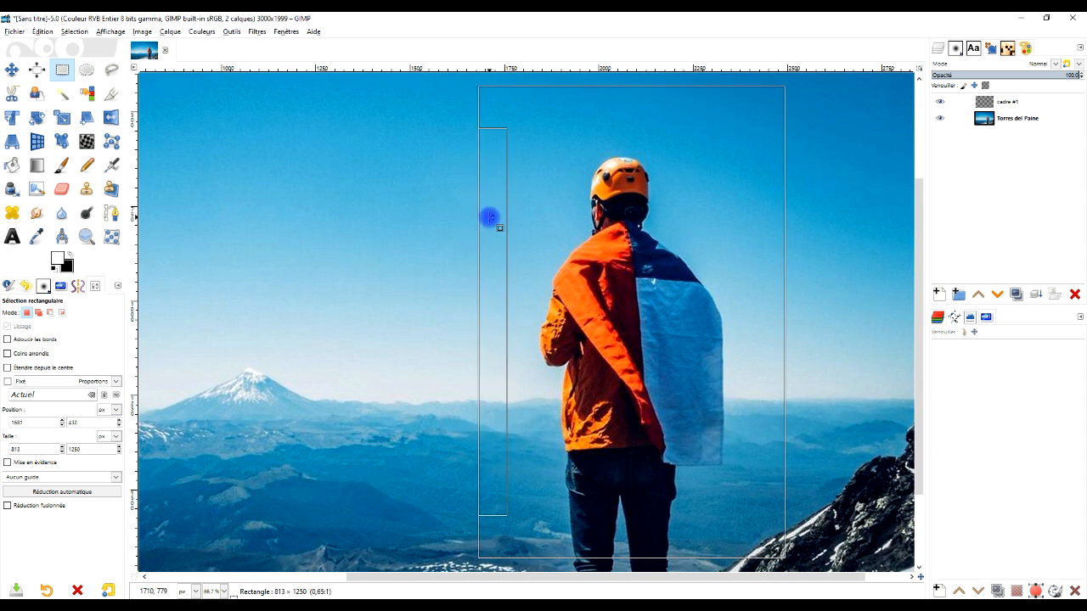
pyautogui.moveTo(614, 102); pyautogui.dragTo(627, 114)
# - Add a horizontal guide at about 536 px and vertical guides at about 1757 and 2418 px inside the selection's edges
pyautogui.moveTo(651, 68); pyautogui.dragTo(670, 127)
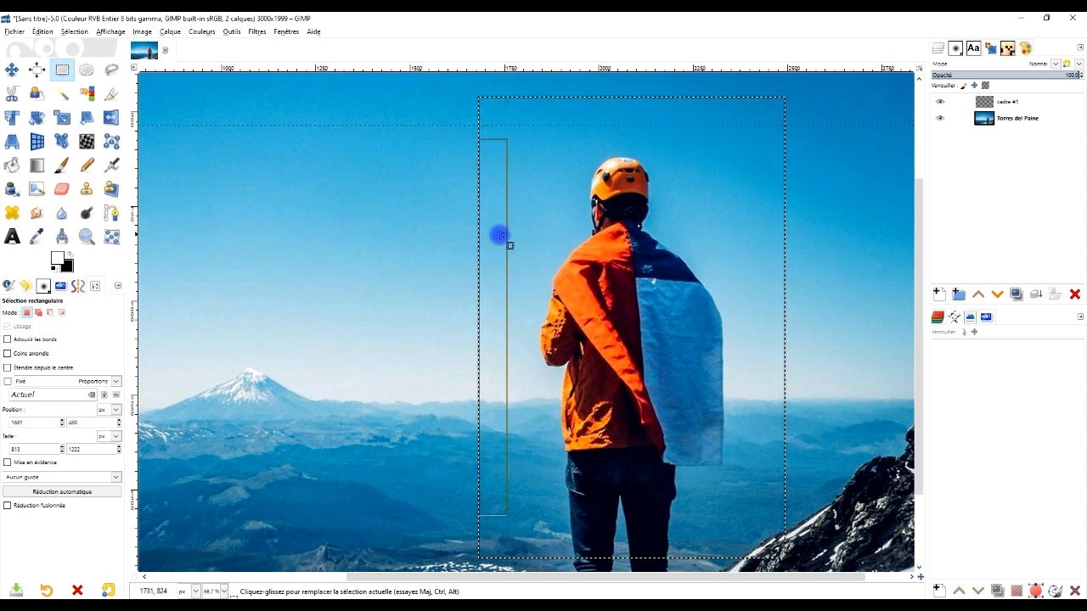
pyautogui.moveTo(136, 239); pyautogui.dragTo(505, 237)
pyautogui.moveTo(135, 263); pyautogui.dragTo(759, 265)
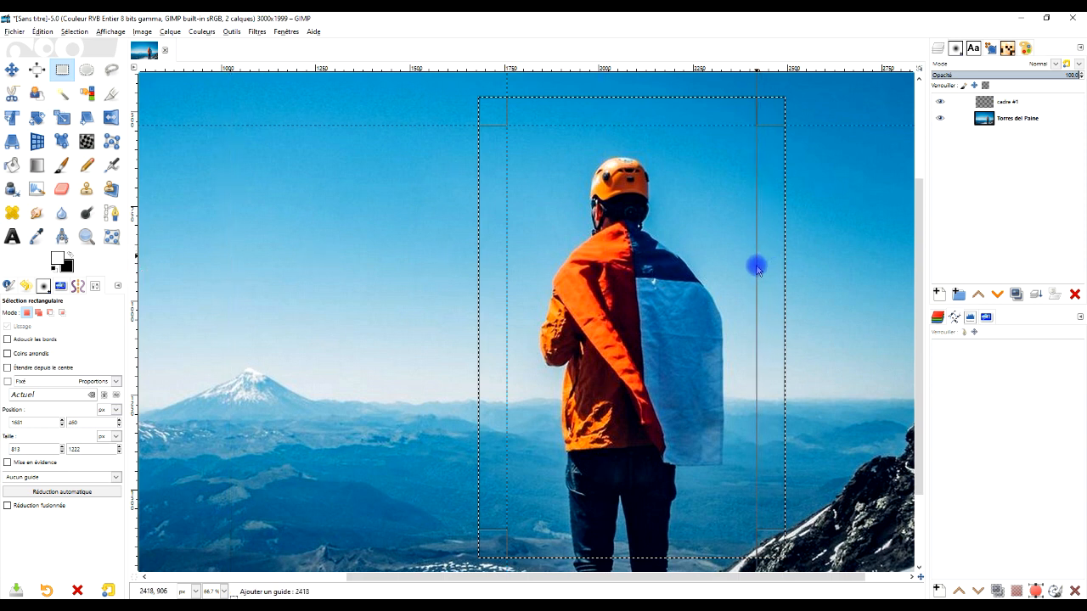
pyautogui.moveTo(757, 265); pyautogui.dragTo(756, 261)
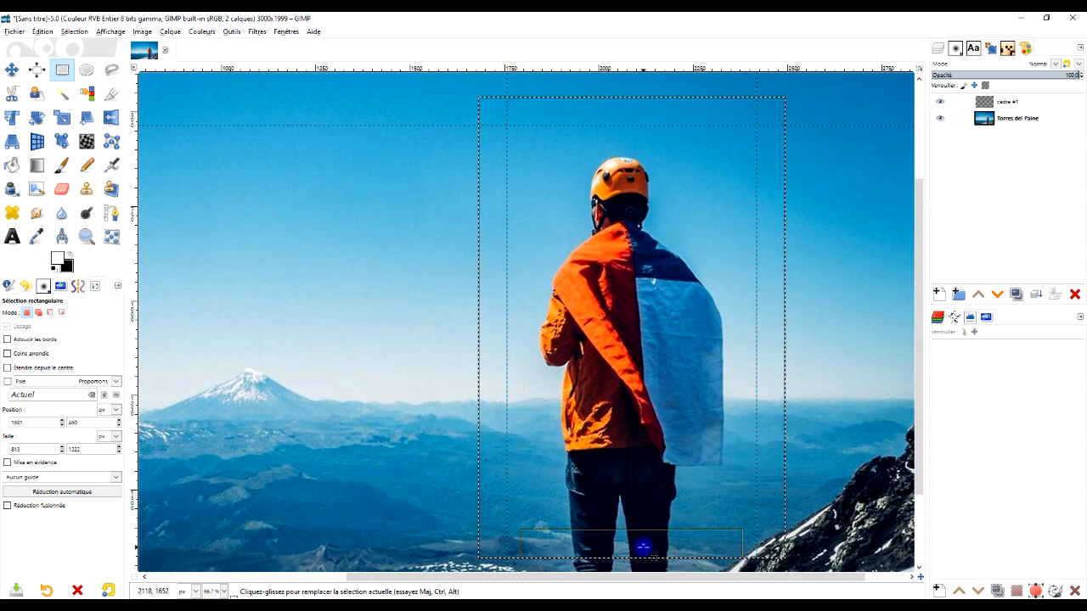
# - Extend the selection's lower edge downward to a height of about 1279 px and check its overall framing
pyautogui.moveTo(636, 545); pyautogui.dragTo(639, 567)
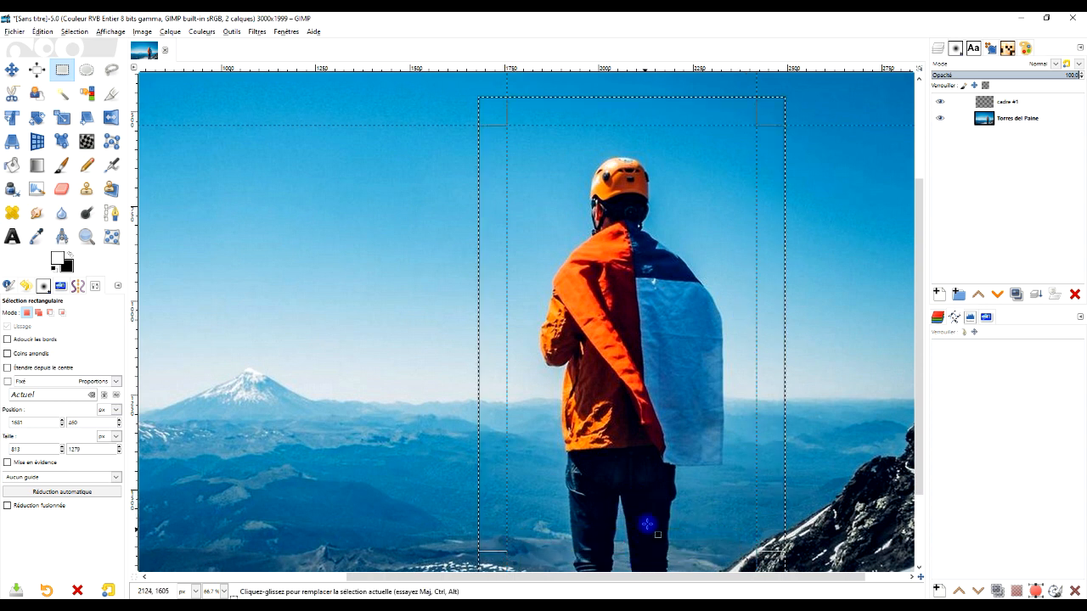
pyautogui.scroll(-2, 655, 408)
pyautogui.scroll(2, 655, 398)
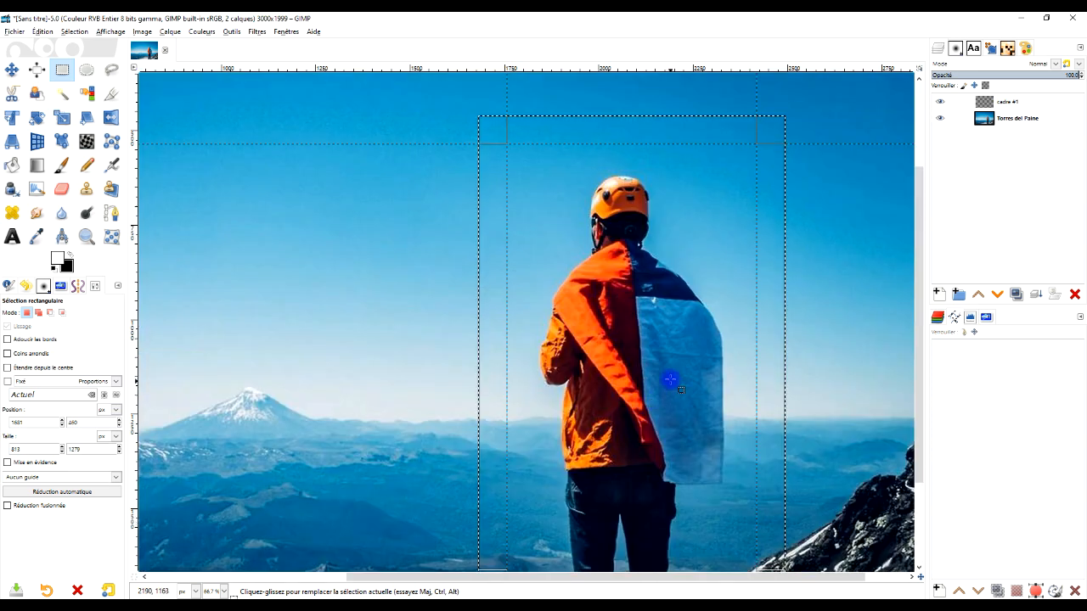
pyautogui.scroll(-3, 670, 378)
pyautogui.scroll(2, 664, 362)
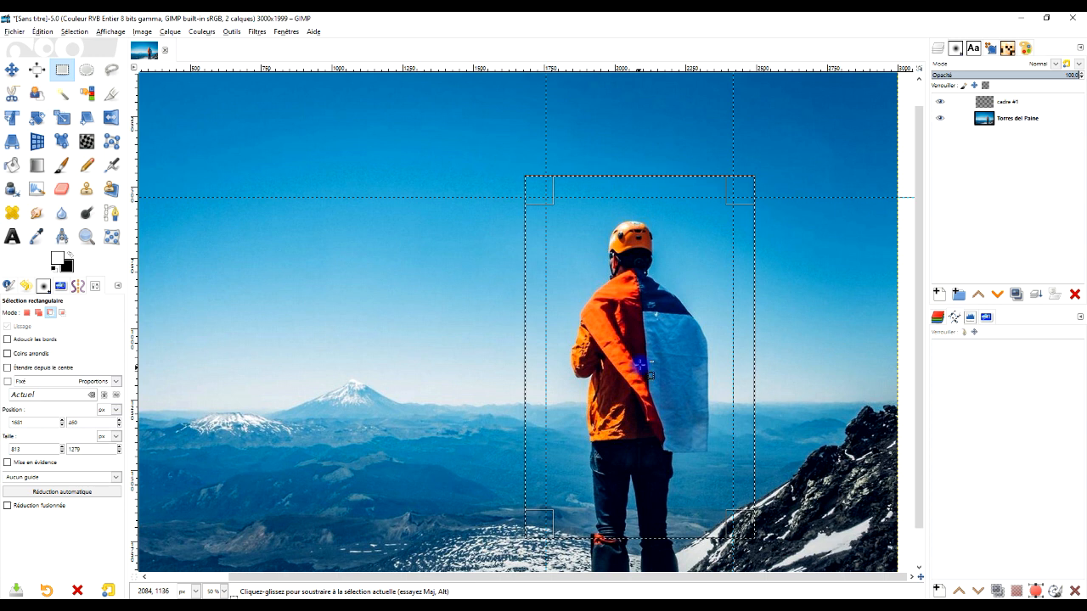
pyautogui.scroll(1, 632, 271)
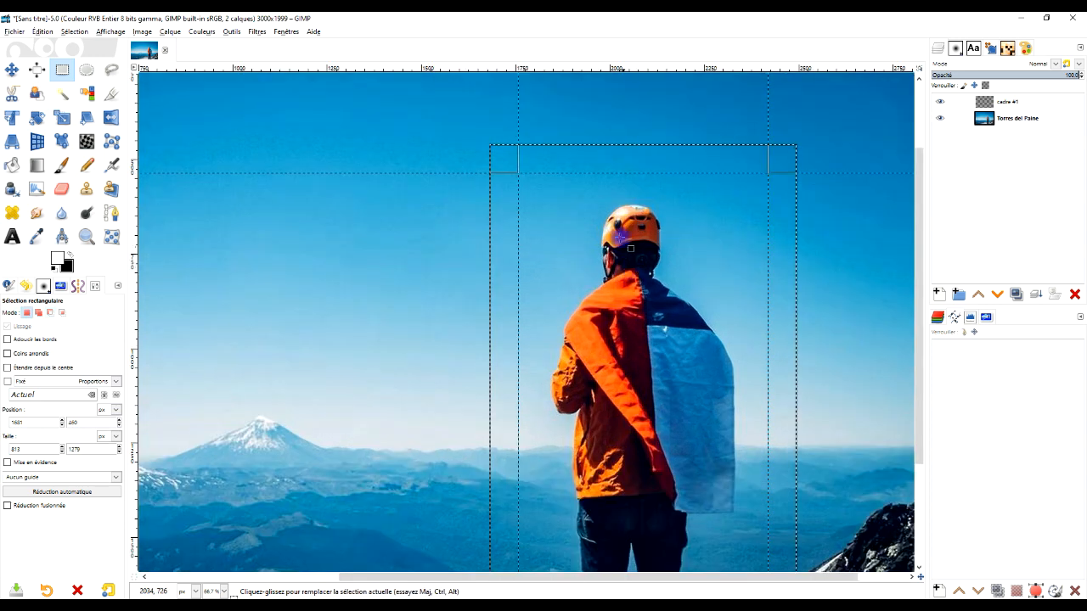
pyautogui.scroll(-1, 736, 252)
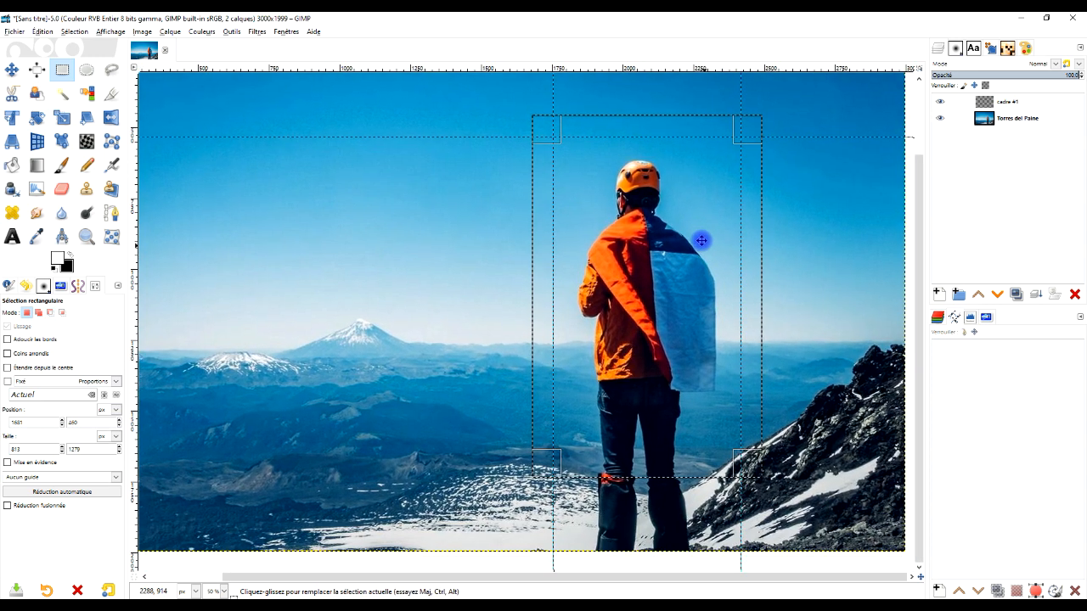
pyautogui.scroll(2, 690, 255)
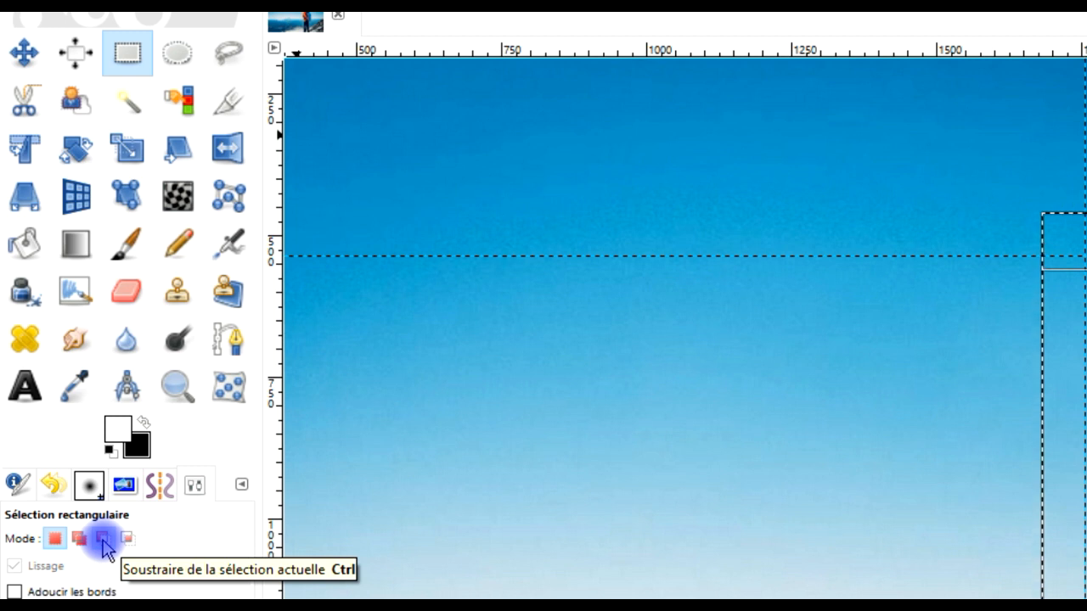
# - Validate the outer selection and, in subtract mode, draw an inner rectangle of about 661 × 1028 px aligned to the three guides
pyautogui.click(103, 539)
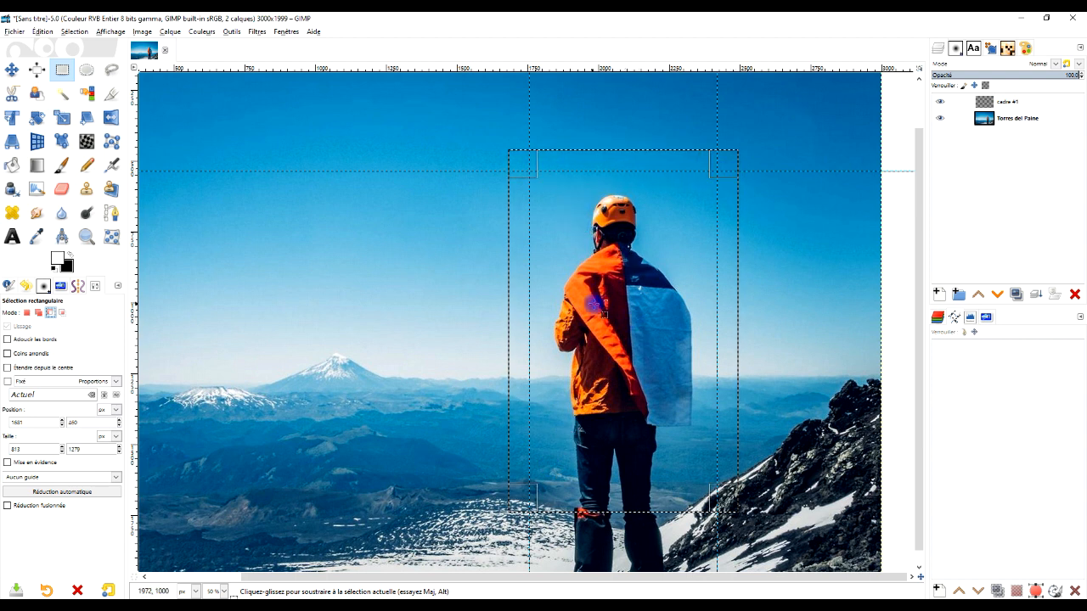
pyautogui.press('Return')
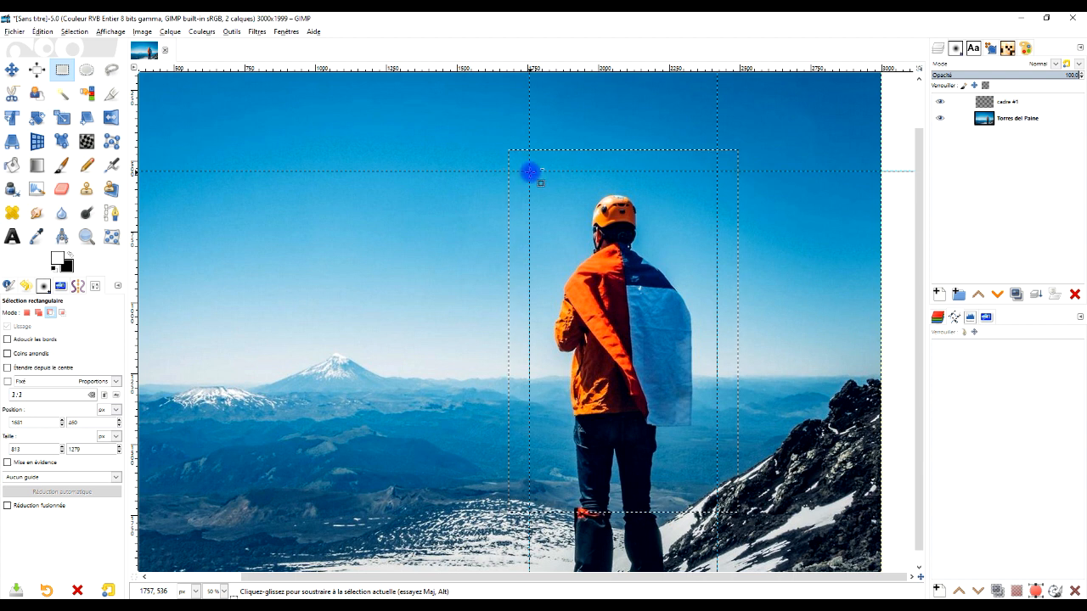
pyautogui.moveTo(530, 171); pyautogui.dragTo(716, 462)
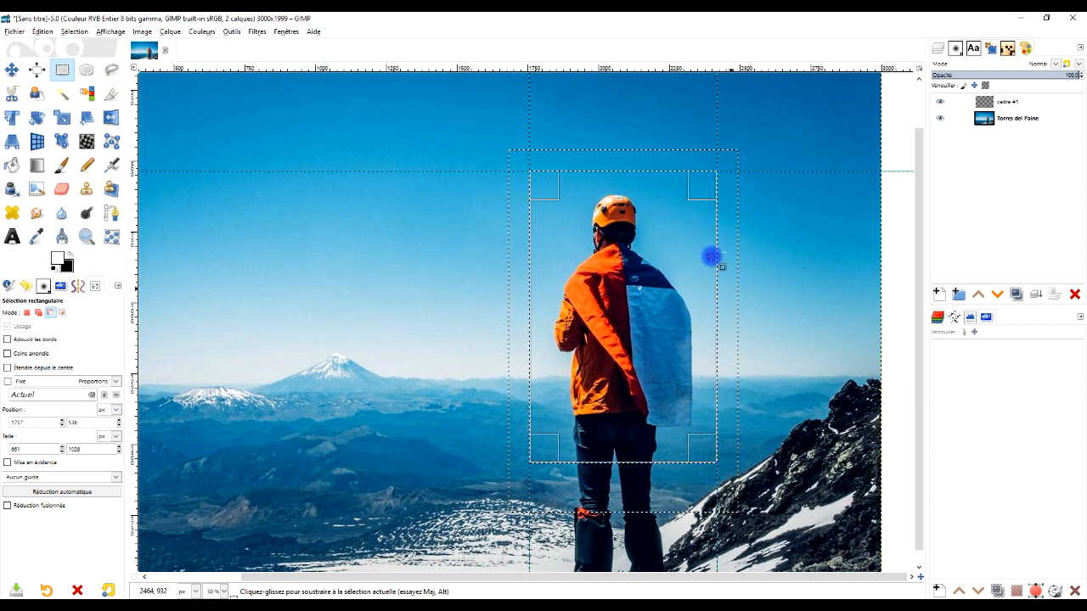
pyautogui.click(103, 31)
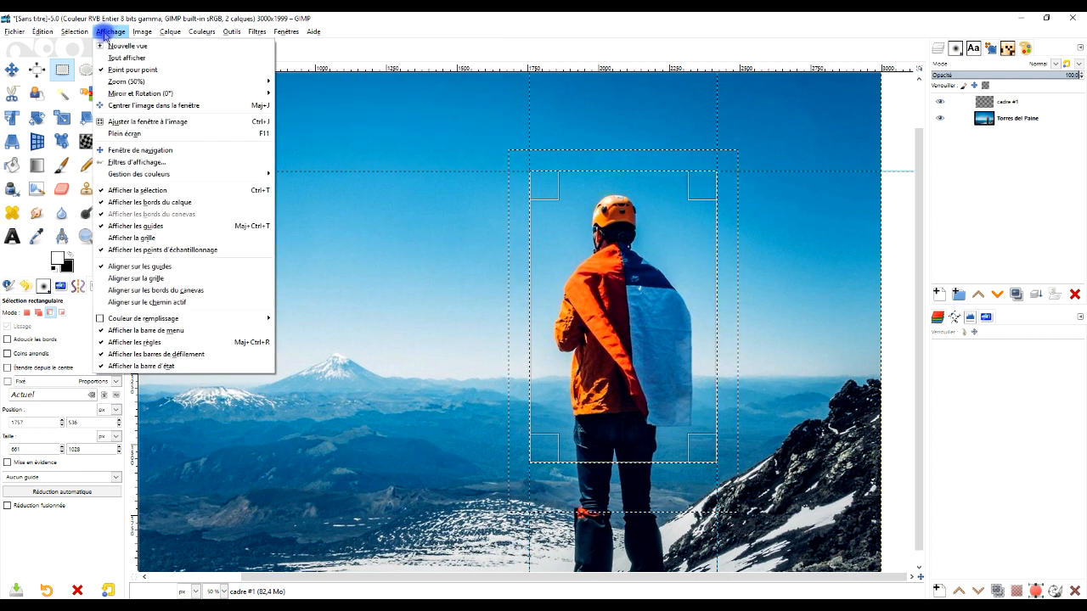
pyautogui.click(448, 29)
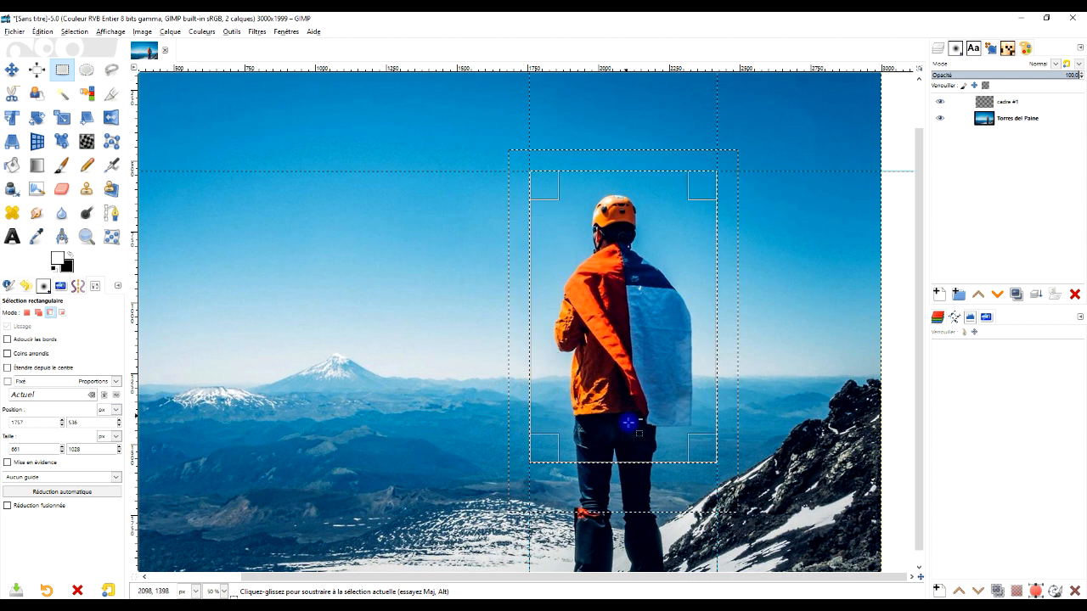
# - Adjust the inner rectangle's lower edge to a height of about 1042 px and validate the subtraction from the selection
pyautogui.moveTo(629, 422); pyautogui.dragTo(618, 456)
pyautogui.moveTo(630, 197); pyautogui.dragTo(618, 187)
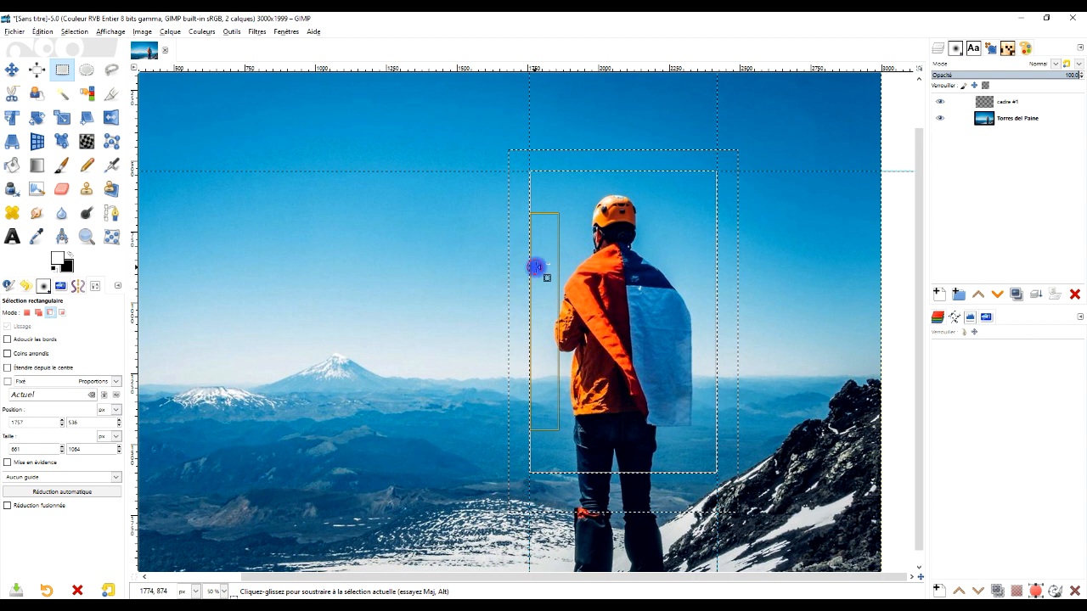
pyautogui.moveTo(702, 267); pyautogui.dragTo(679, 269)
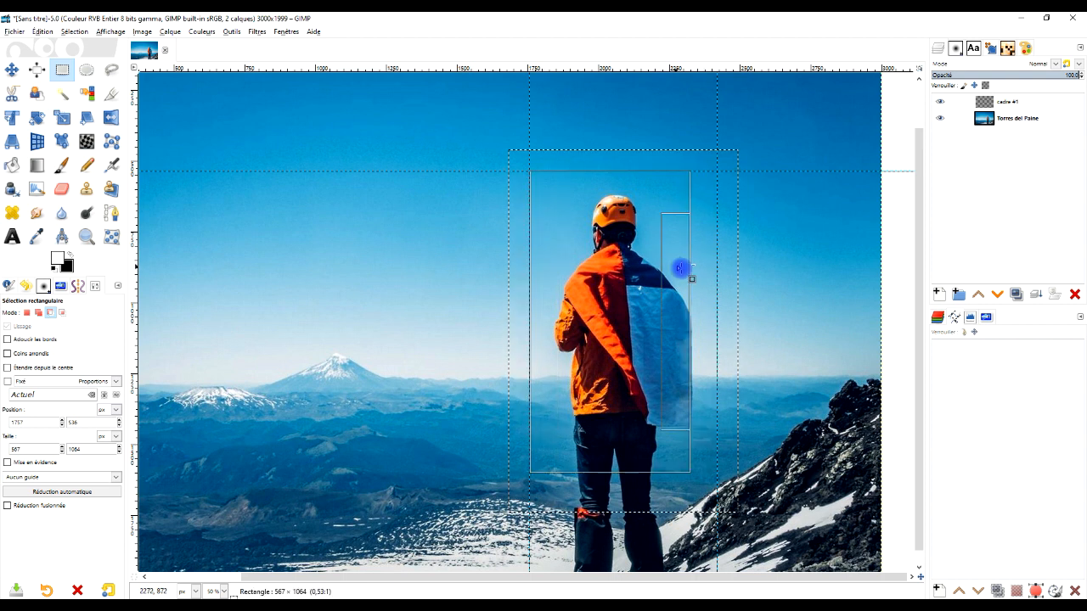
pyautogui.moveTo(639, 186); pyautogui.dragTo(637, 200)
pyautogui.click(629, 399)
pyautogui.moveTo(632, 467); pyautogui.dragTo(636, 463)
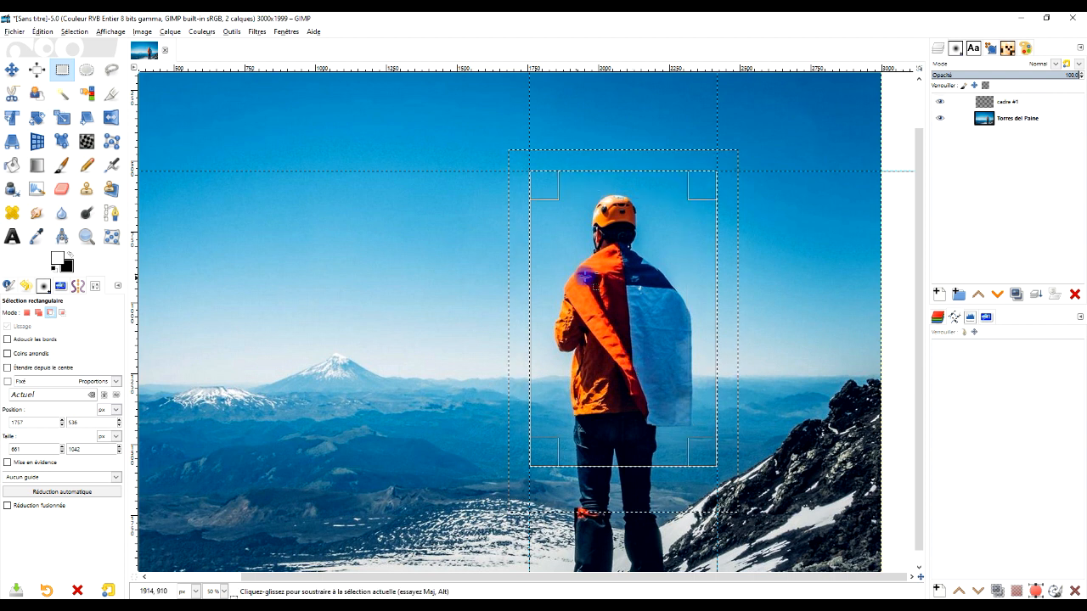
pyautogui.press('Return')
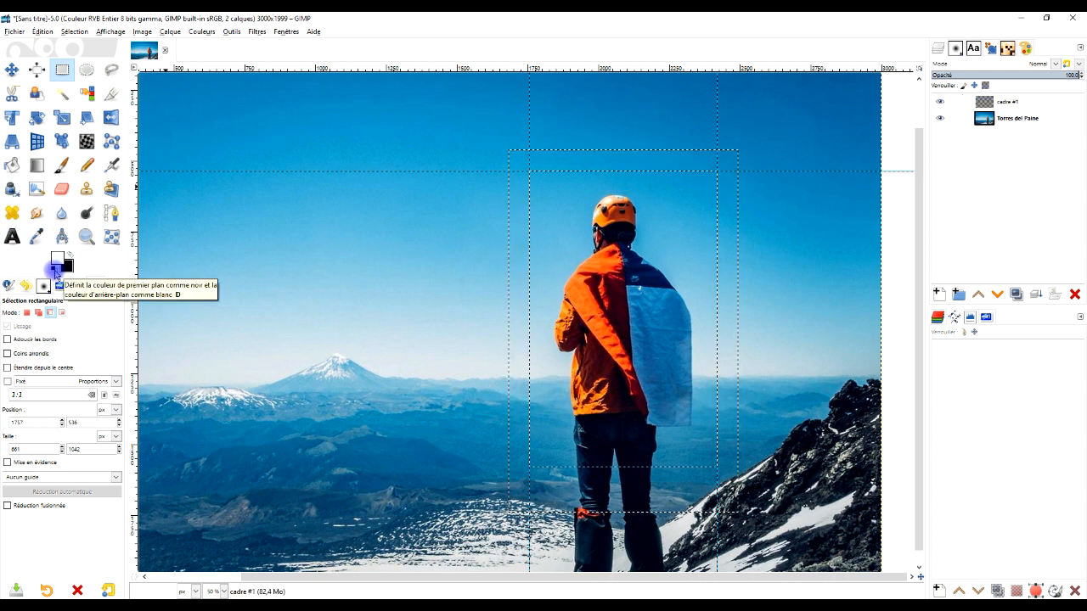
# - Reset and swap the foreground and background colours, and fill the frame-shaped selection with the white foreground colour
pyautogui.click(55, 270)
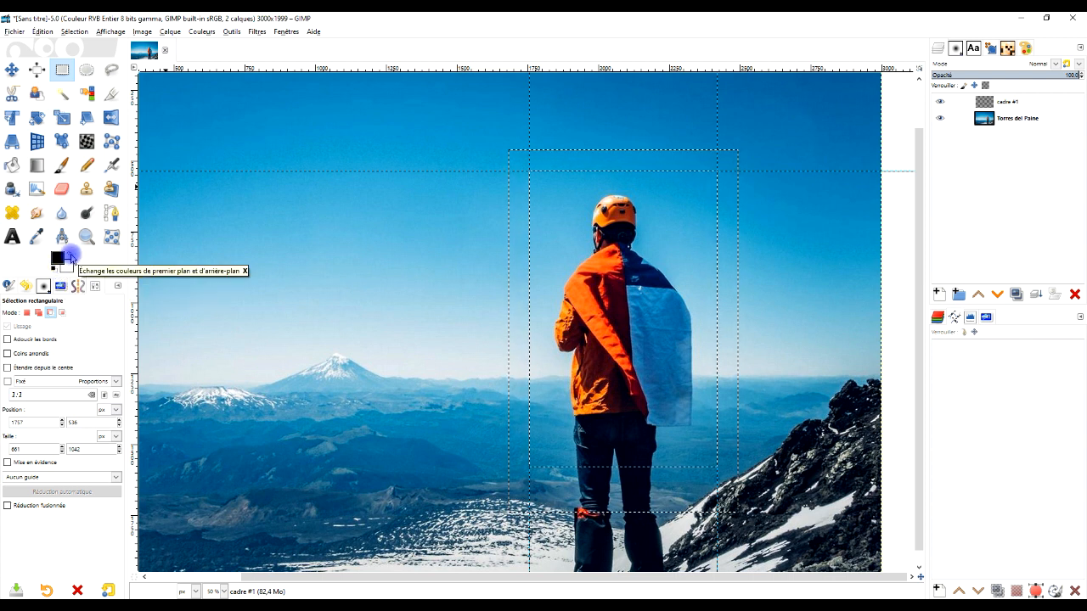
pyautogui.click(71, 258)
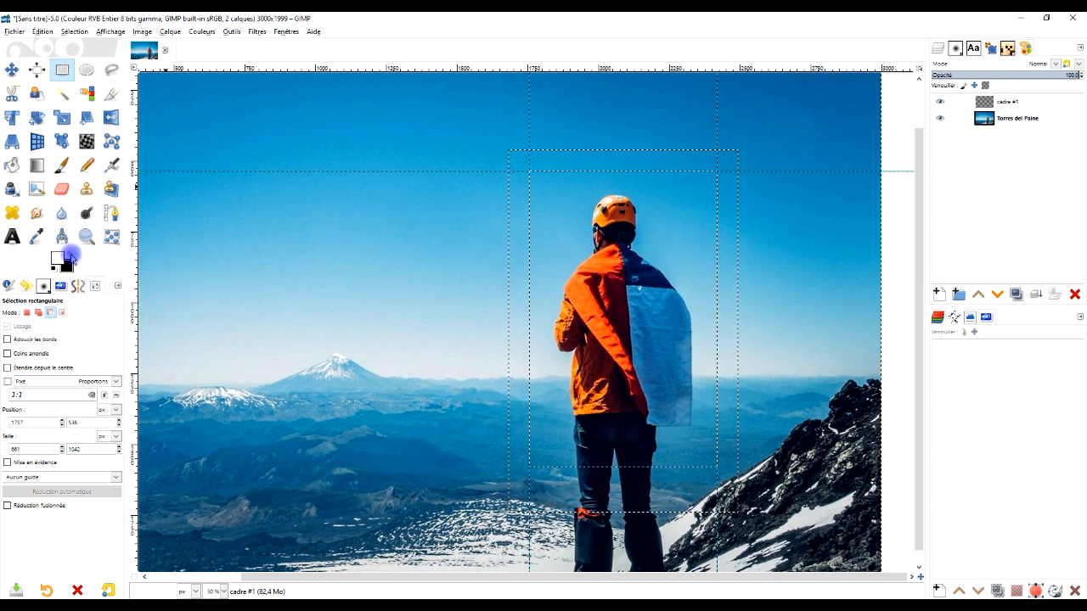
pyautogui.moveTo(58, 258); pyautogui.dragTo(527, 222)
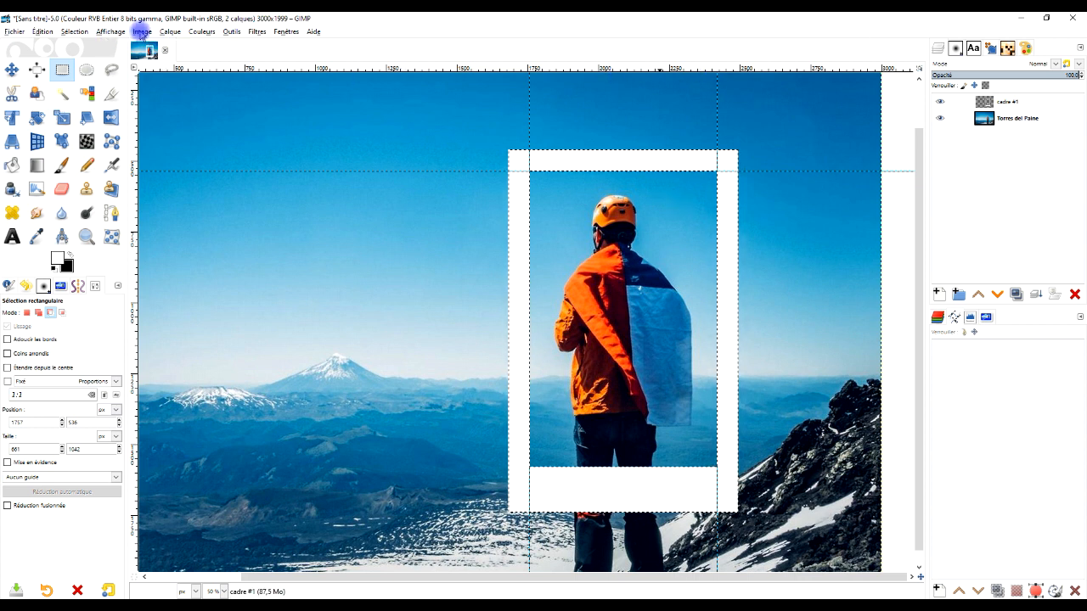
# - Deselect everything and remove all guides from the image
pyautogui.click(72, 32)
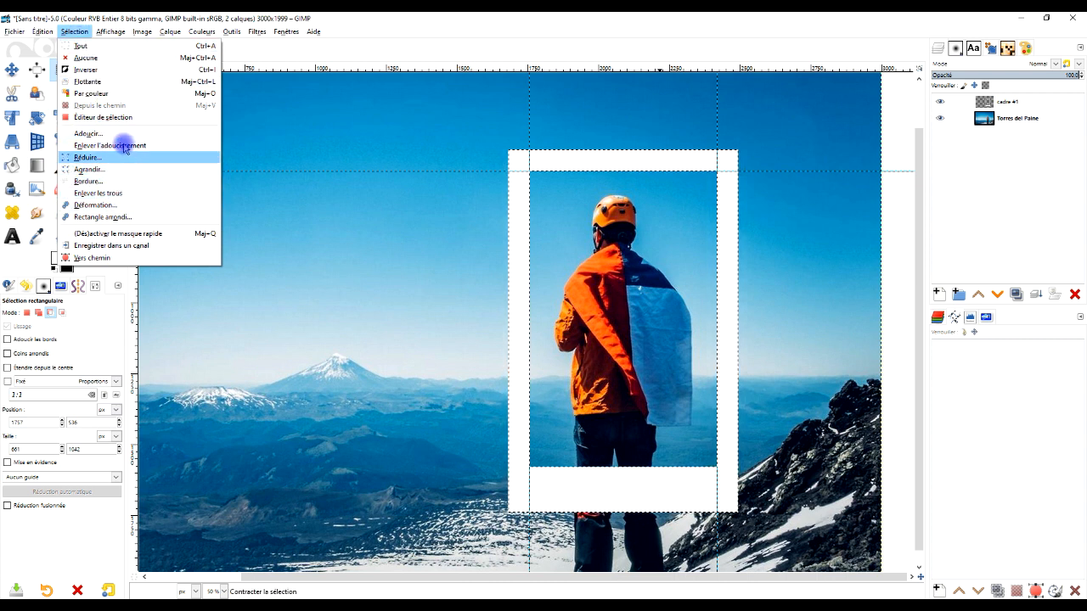
pyautogui.click(124, 58)
pyautogui.click(141, 31)
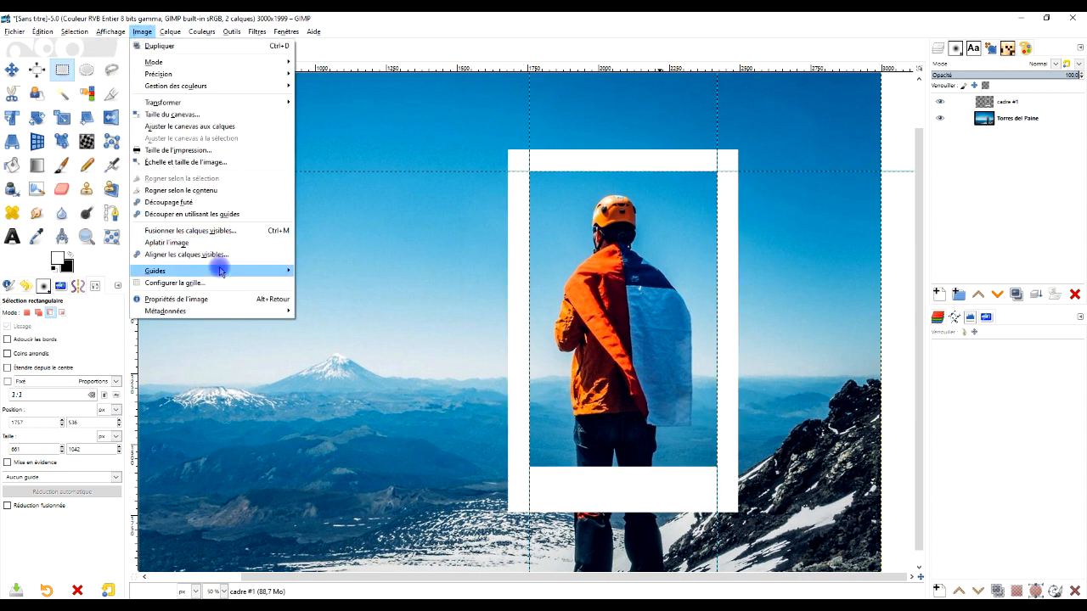
pyautogui.moveTo(220, 271)
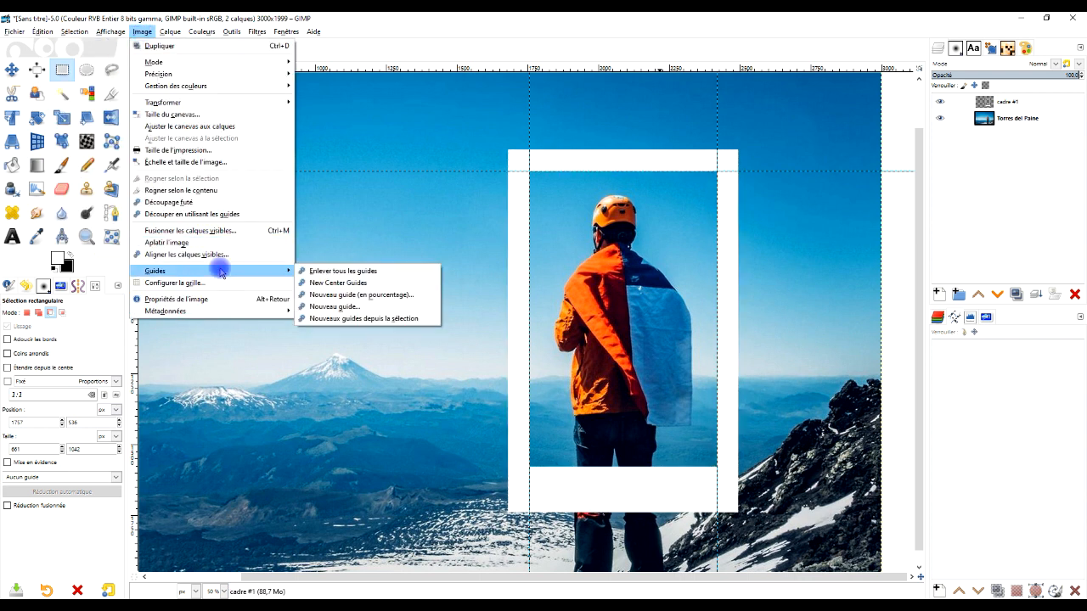
pyautogui.click(356, 272)
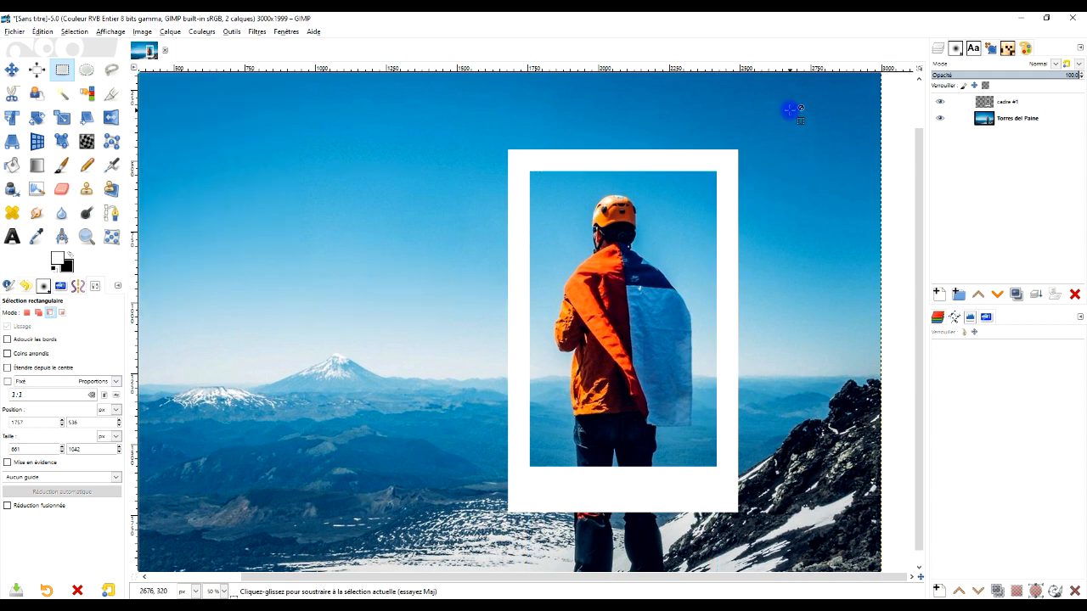
# - Move the "cadre #1" layer slightly down and left around the hiker and resize the layer to the image dimensions
pyautogui.click(1011, 101)
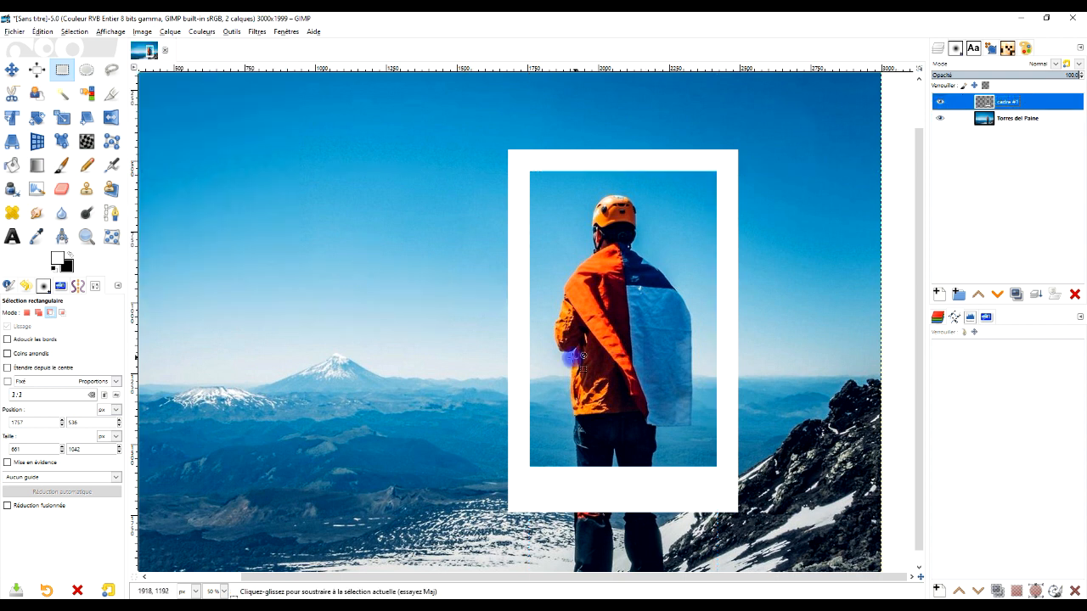
pyautogui.click(14, 72)
pyautogui.moveTo(647, 332); pyautogui.dragTo(651, 343)
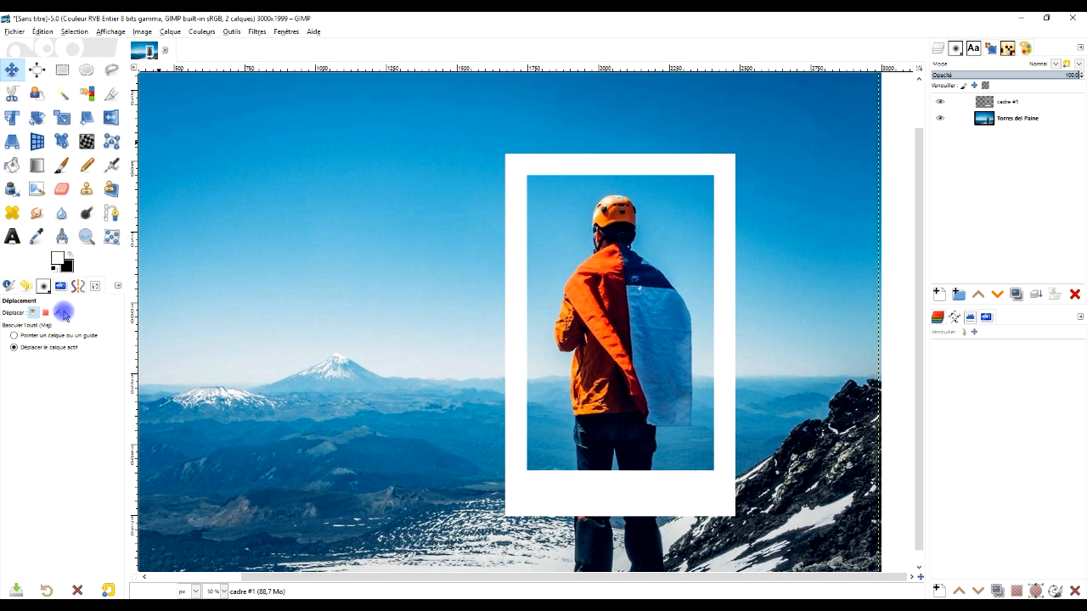
pyautogui.click(605, 315)
pyautogui.moveTo(637, 314); pyautogui.dragTo(634, 319)
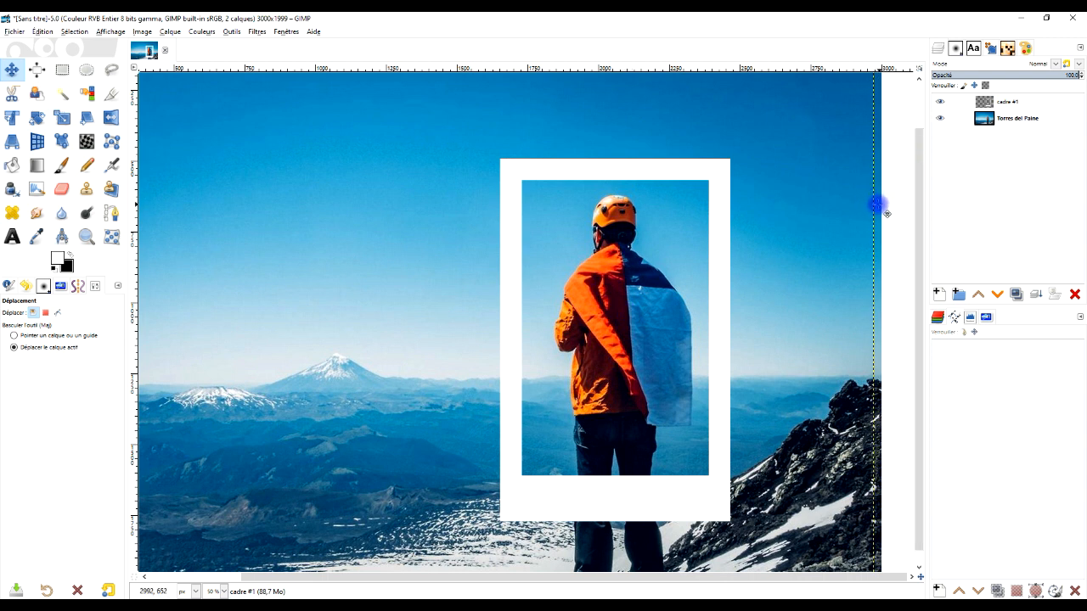
pyautogui.rightClick(999, 102)
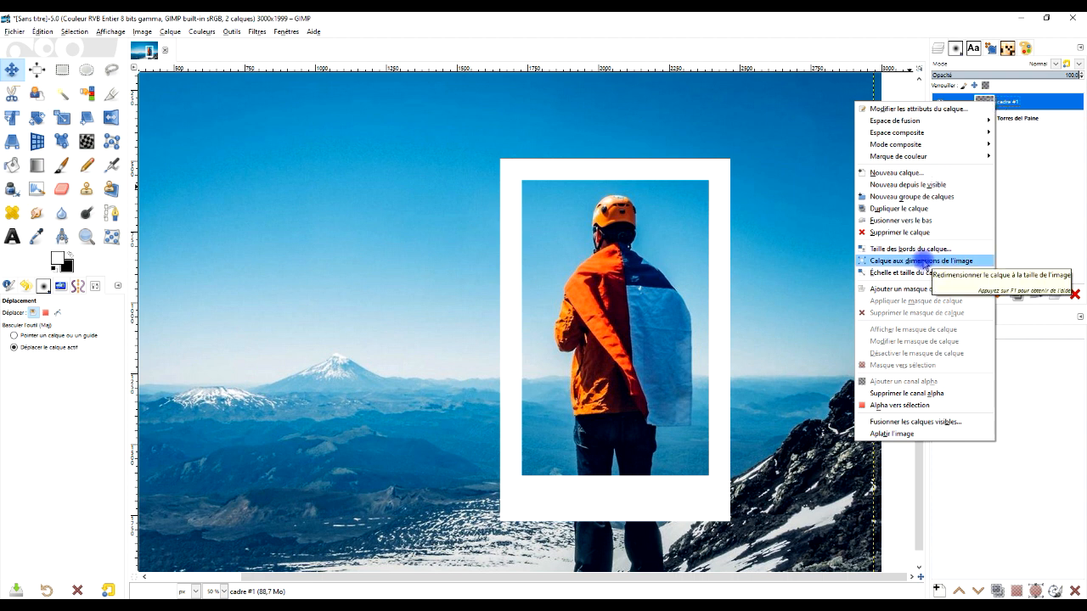
pyautogui.click(923, 262)
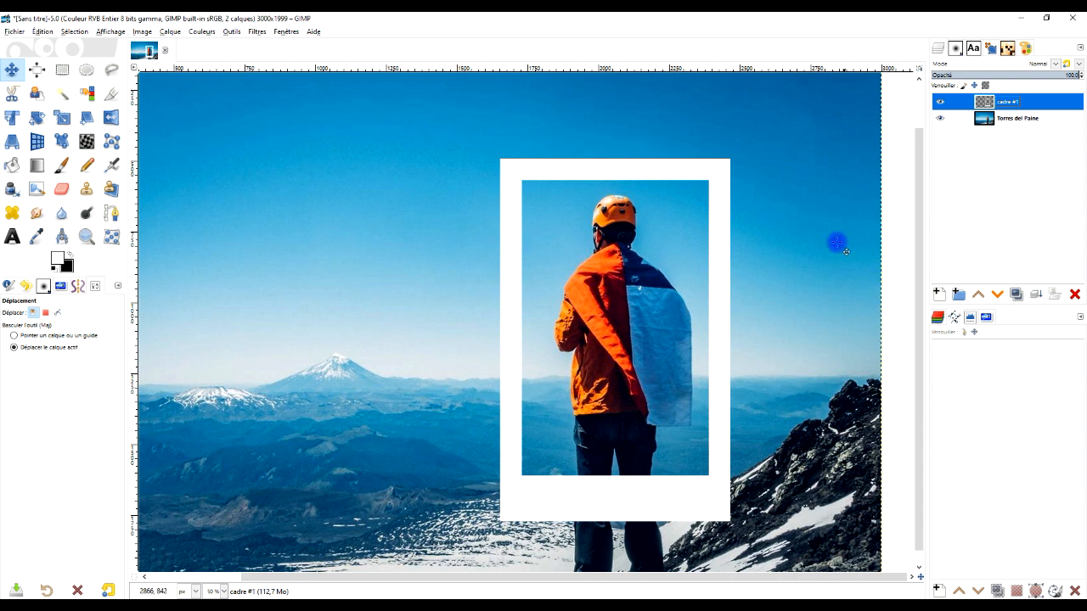
# - Duplicate the "cadre #1" layer and move the copied frame left and slightly down so it partly overlaps the original
pyautogui.moveTo(286, 369); pyautogui.dragTo(453, 345)
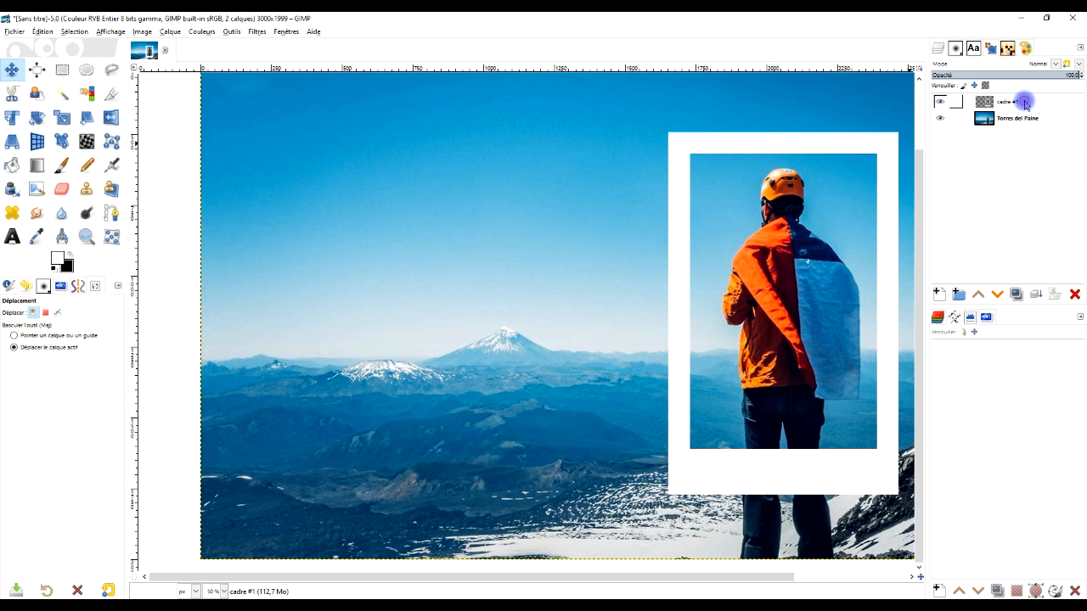
pyautogui.click(1025, 103)
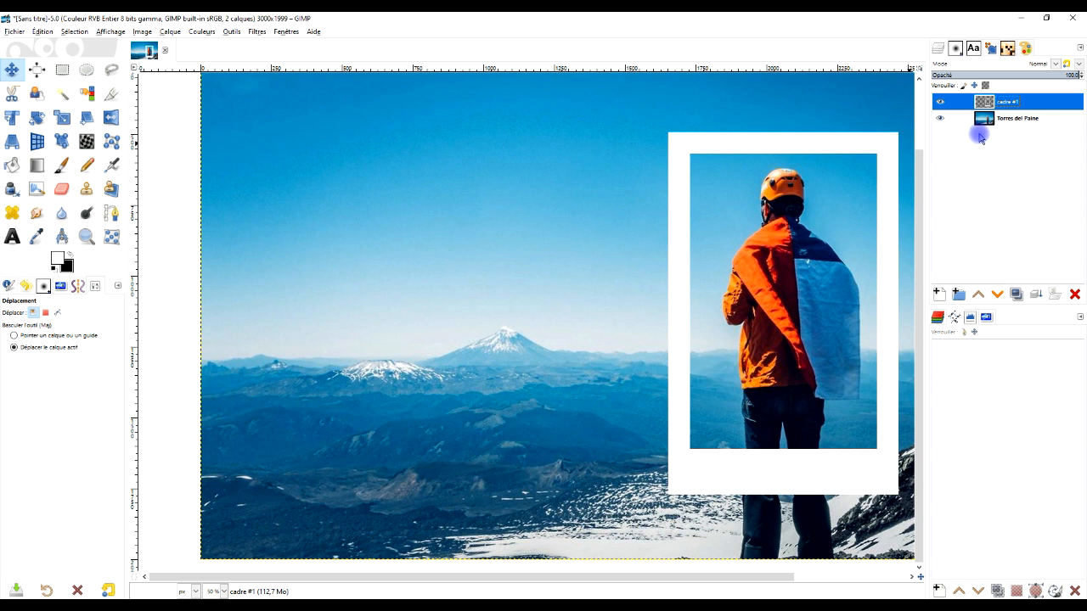
pyautogui.click(1016, 294)
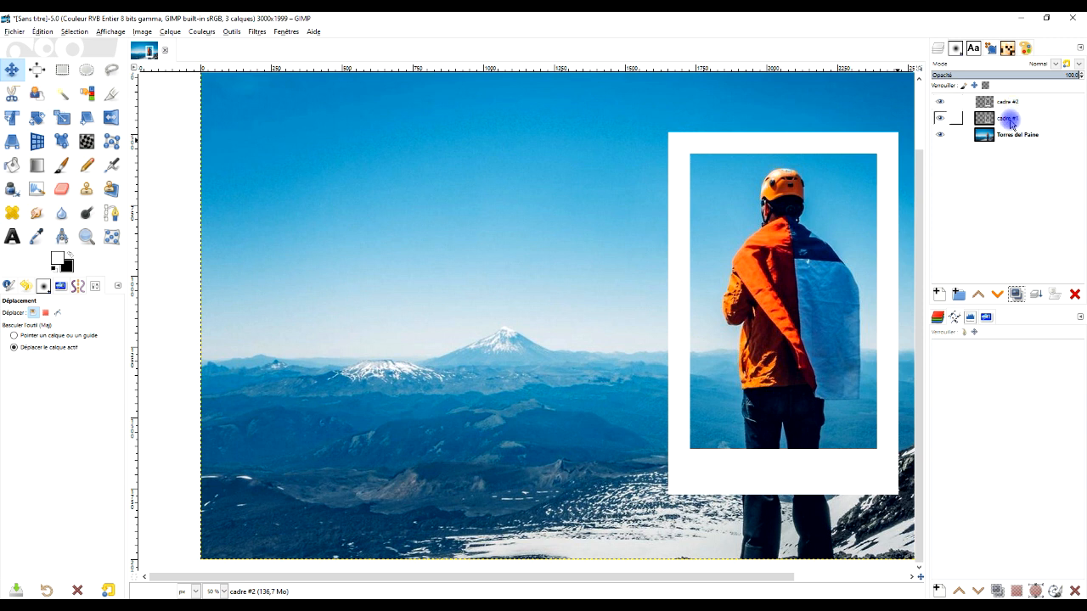
pyautogui.click(677, 230)
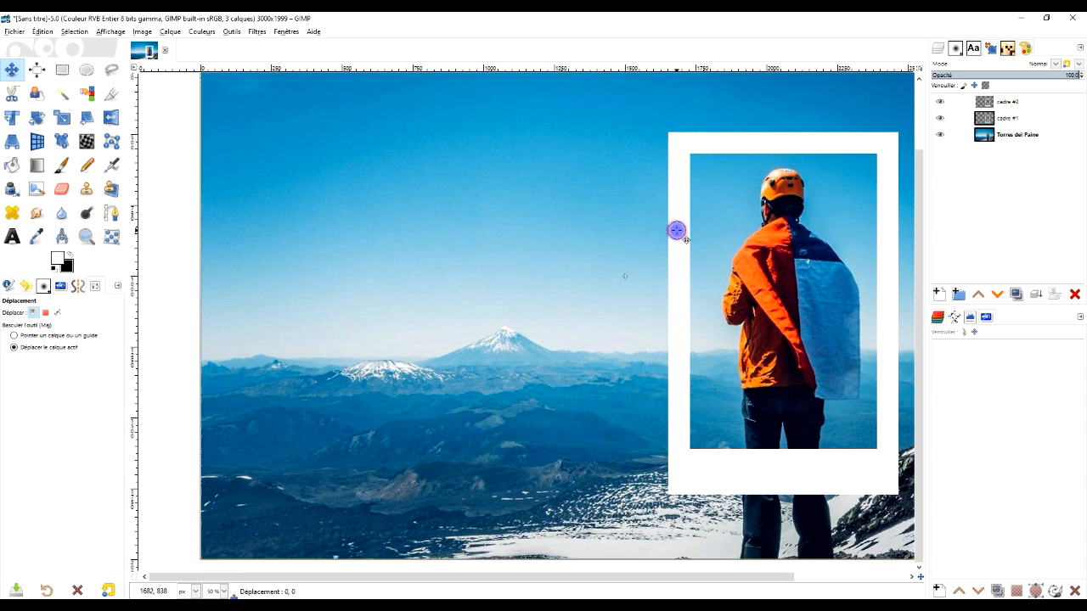
pyautogui.moveTo(677, 230); pyautogui.dragTo(475, 244)
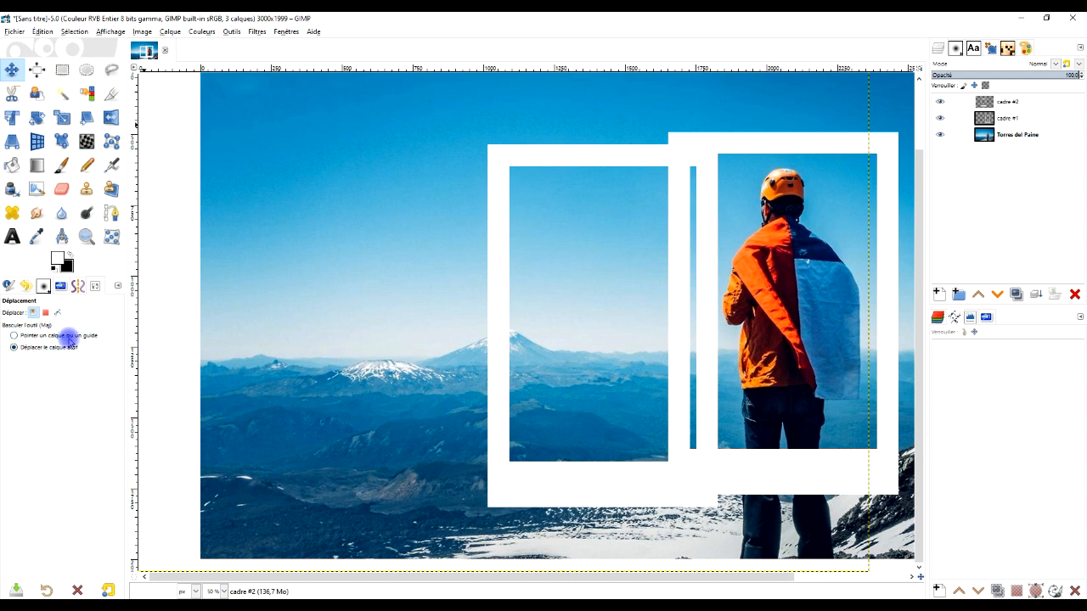
# - Try moving the hiker's frame with the Move tool's point-to-a-layer option, undo it and return to moving the active layer
pyautogui.moveTo(718, 229); pyautogui.dragTo(637, 236)
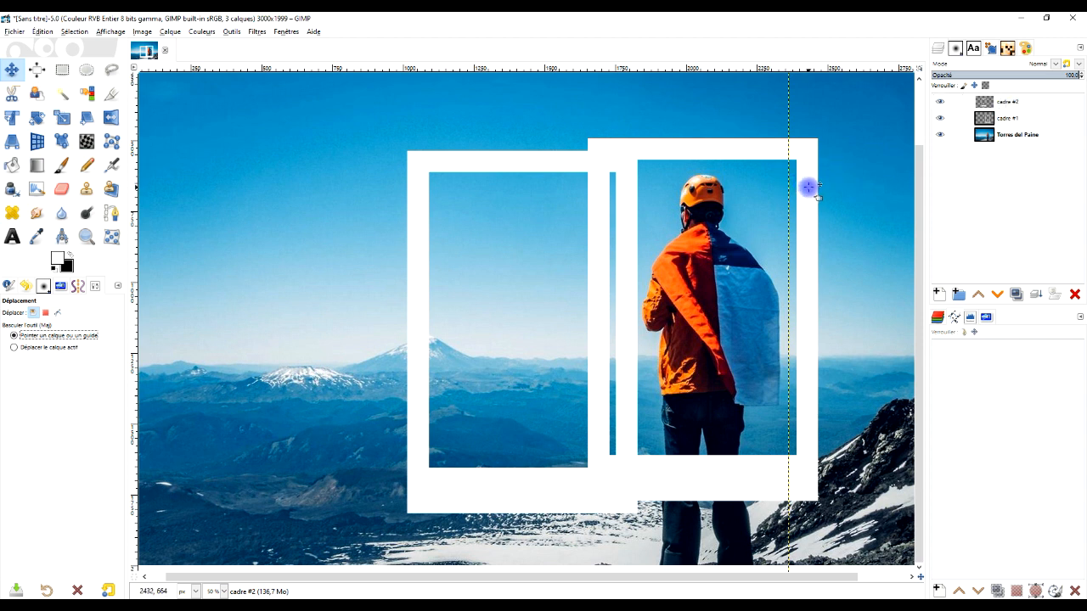
pyautogui.moveTo(807, 186); pyautogui.dragTo(718, 295)
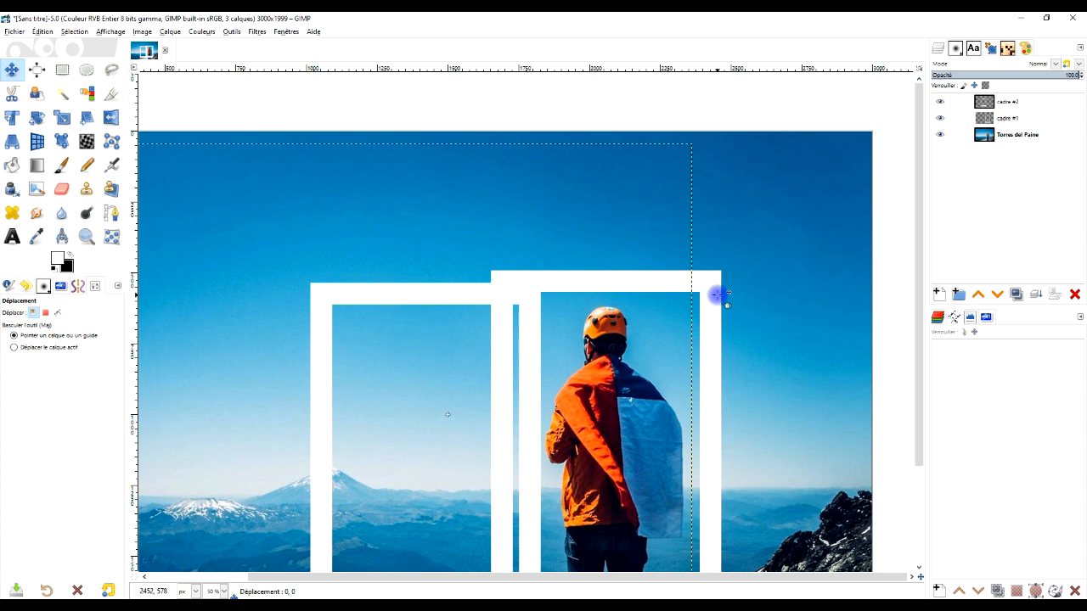
pyautogui.click(718, 294)
pyautogui.click(717, 295)
pyautogui.moveTo(718, 294); pyautogui.dragTo(732, 289)
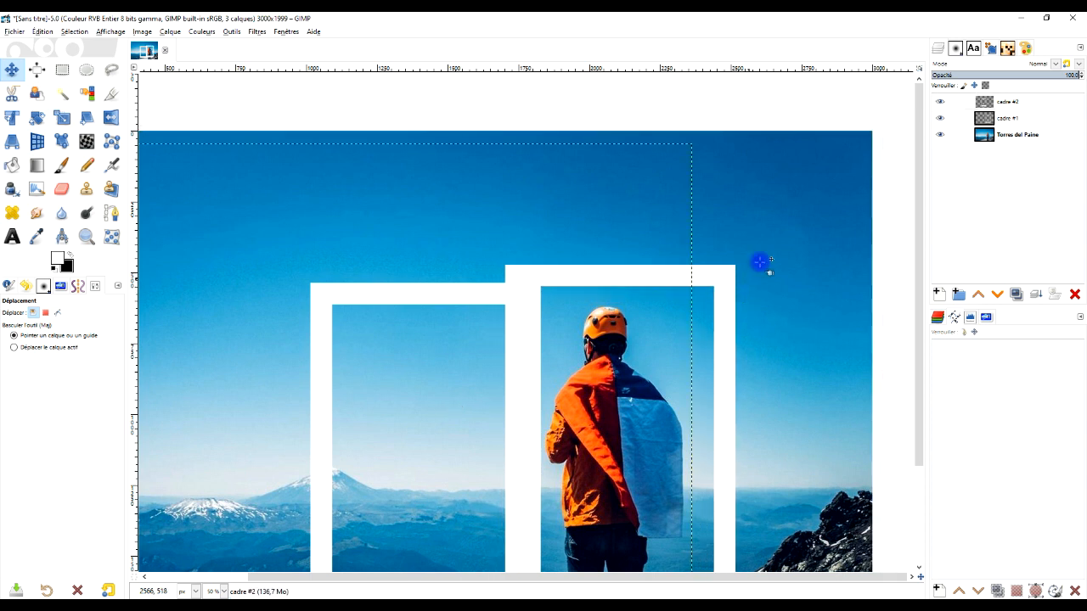
pyautogui.hotkey('ctrl', 'z')
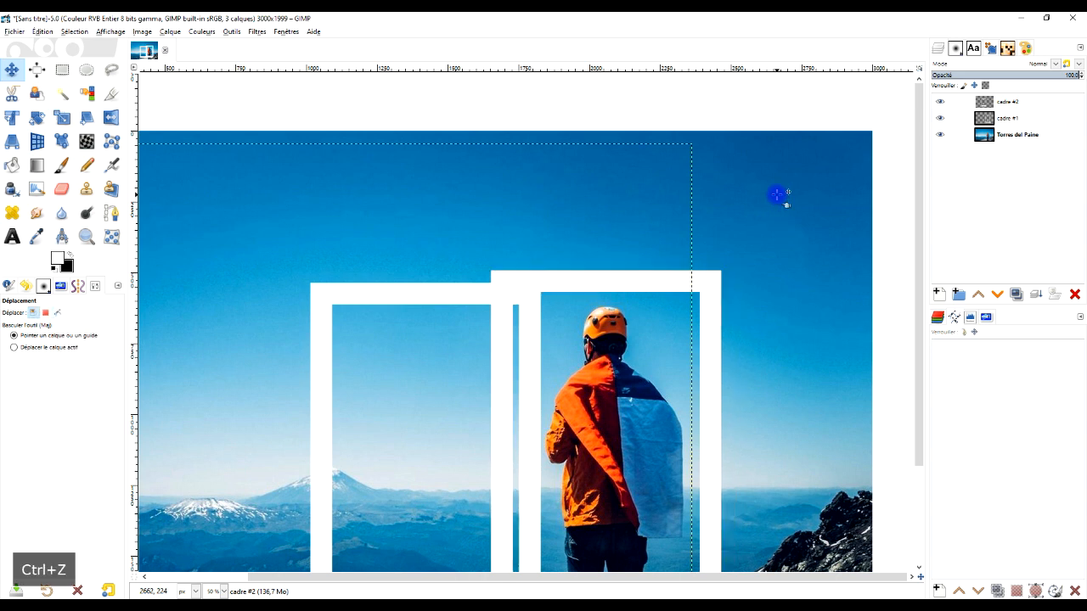
pyautogui.moveTo(474, 359); pyautogui.dragTo(578, 262)
pyautogui.click(74, 336)
pyautogui.click(48, 350)
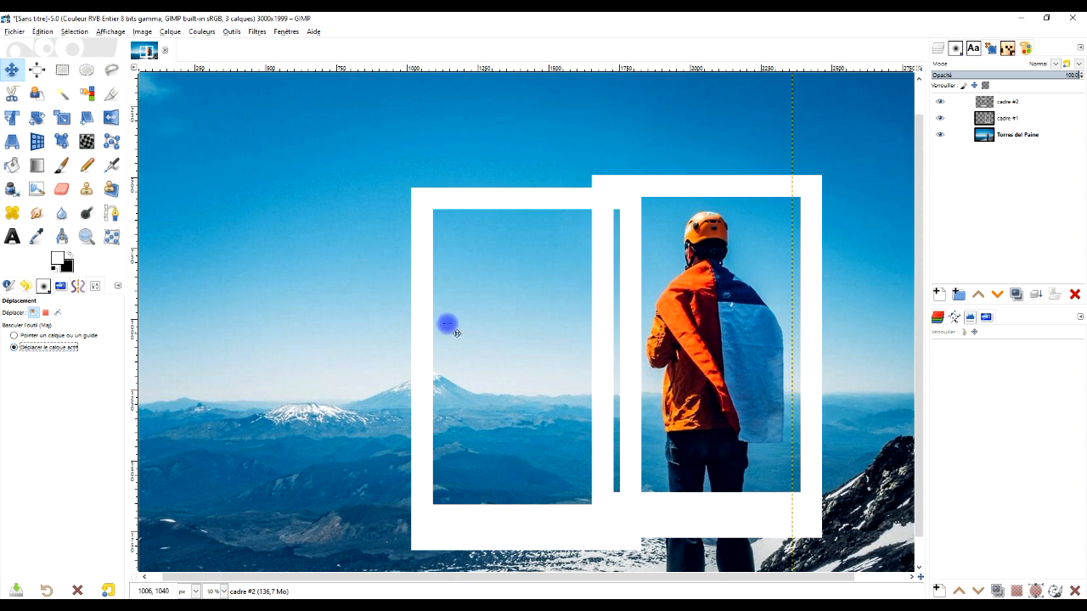
# - Move the "cadre #2" frame left over the snowy mountains and crop its layer to its content
pyautogui.click(1008, 103)
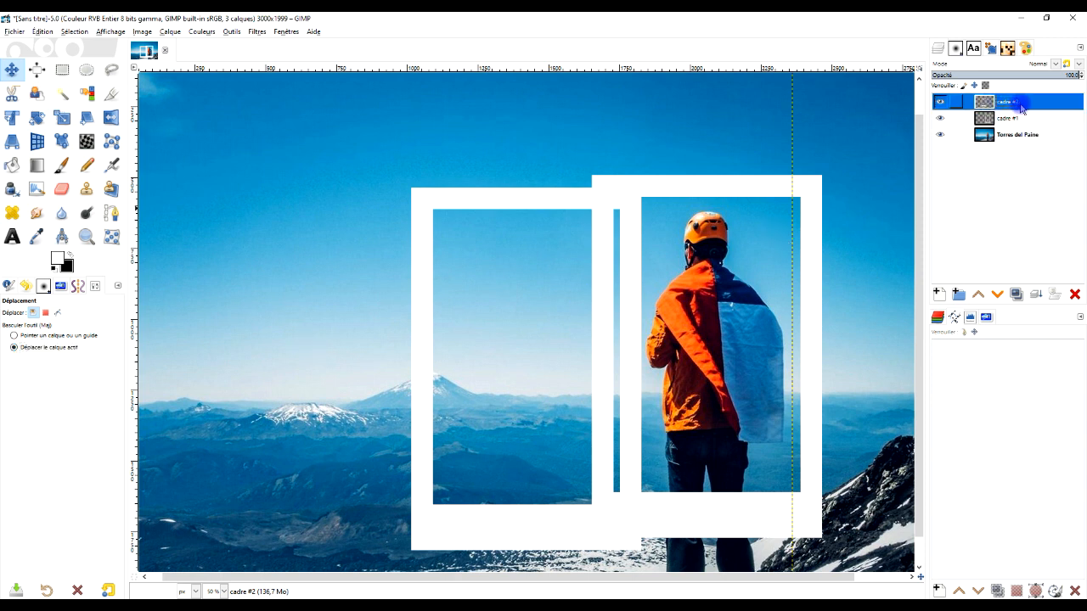
pyautogui.moveTo(565, 204); pyautogui.dragTo(367, 211)
pyautogui.moveTo(621, 329); pyautogui.dragTo(786, 266)
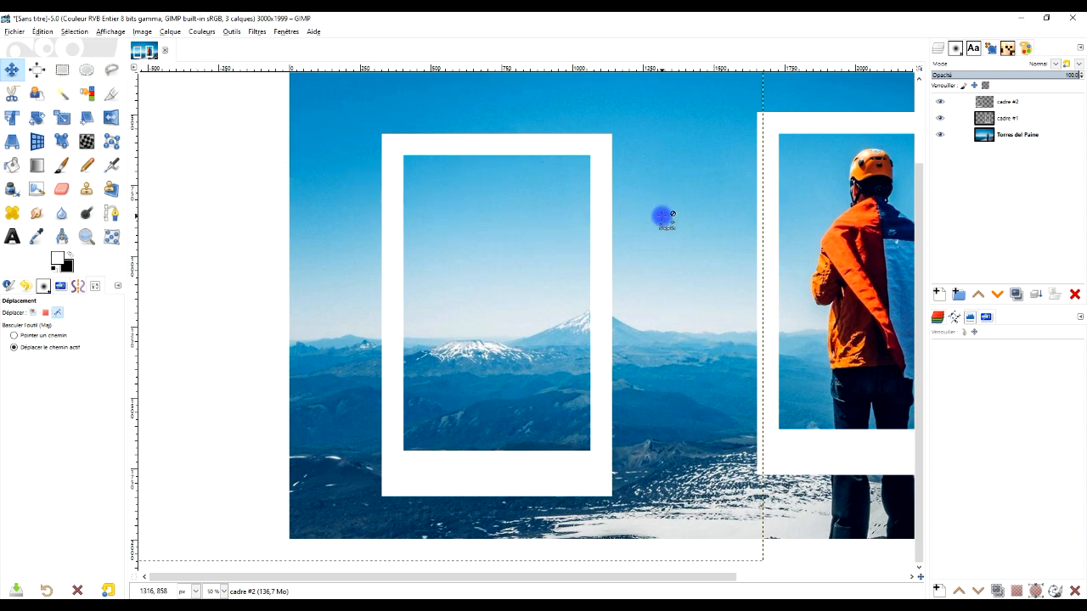
pyautogui.scroll(-2, 661, 213)
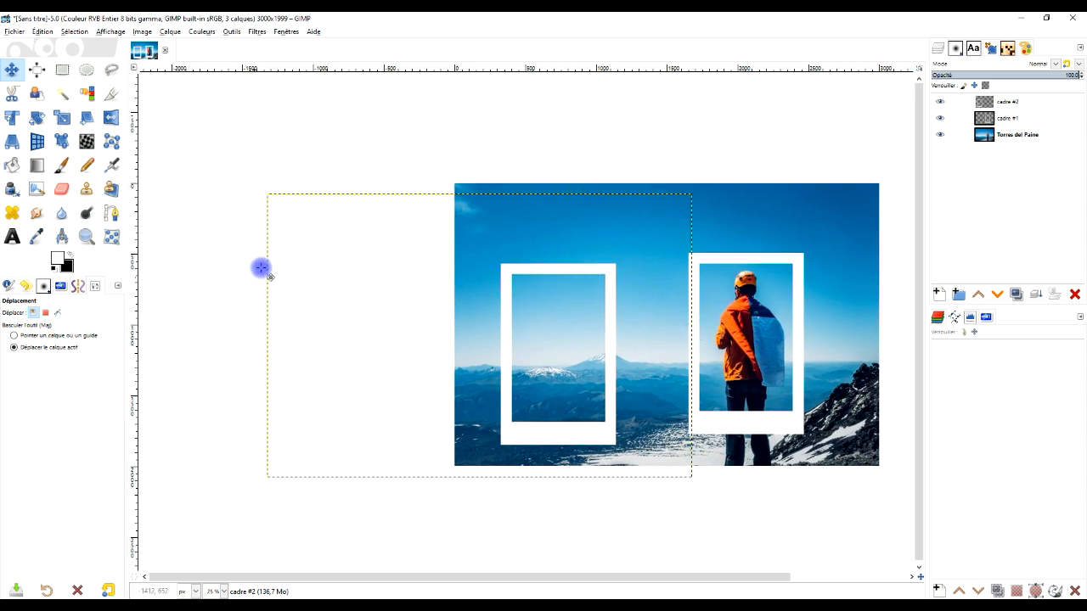
pyautogui.scroll(1, 595, 348)
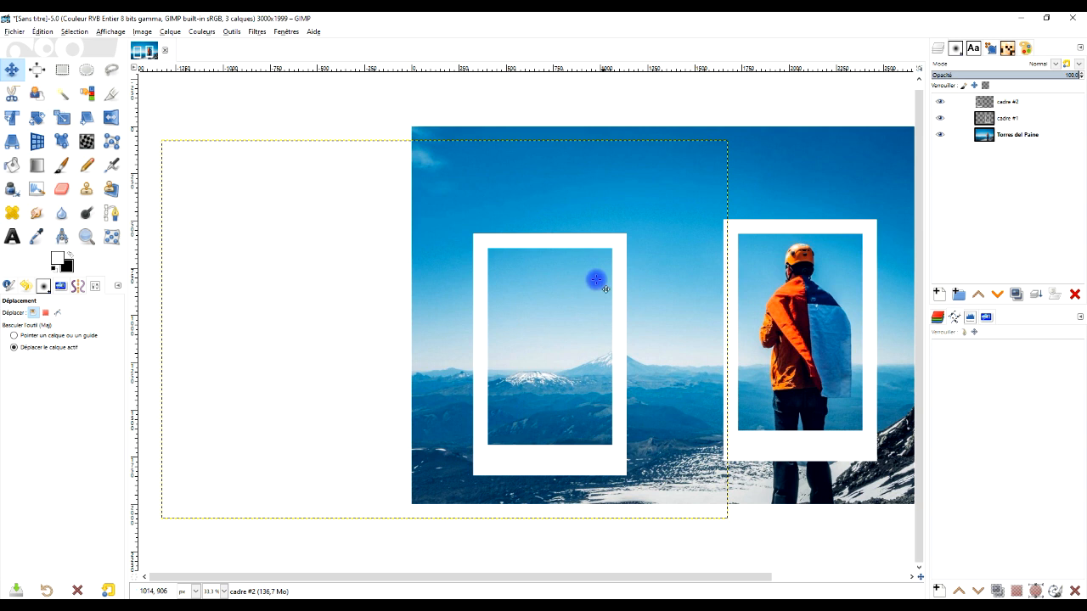
pyautogui.click(170, 34)
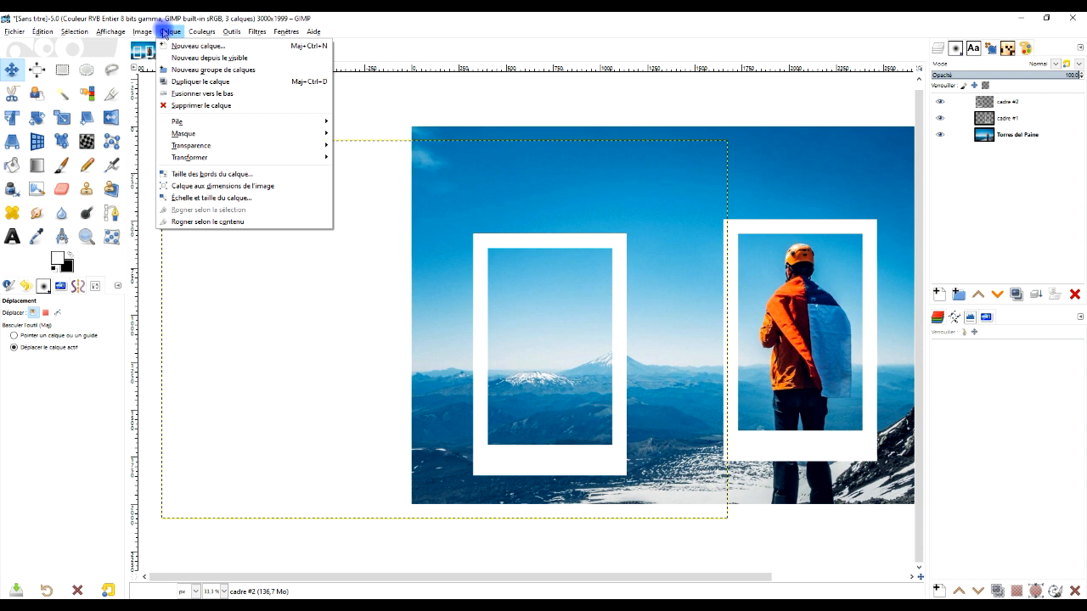
pyautogui.click(220, 222)
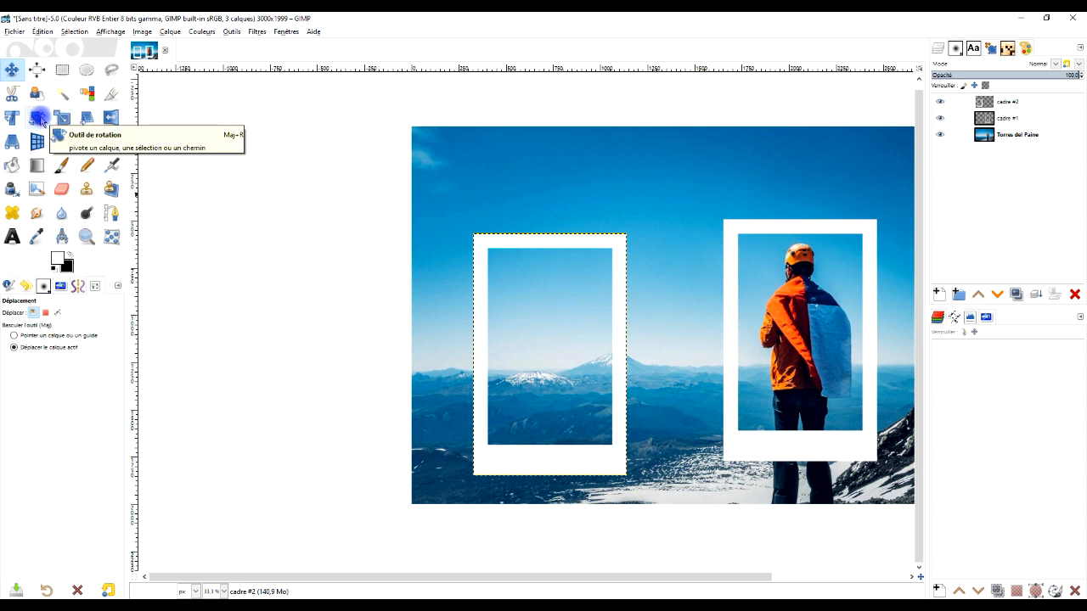
# - Rotate the "cadre #2" frame clockwise by about 50 degrees and move it slightly up and right, against the hiker's frame
pyautogui.click(39, 119)
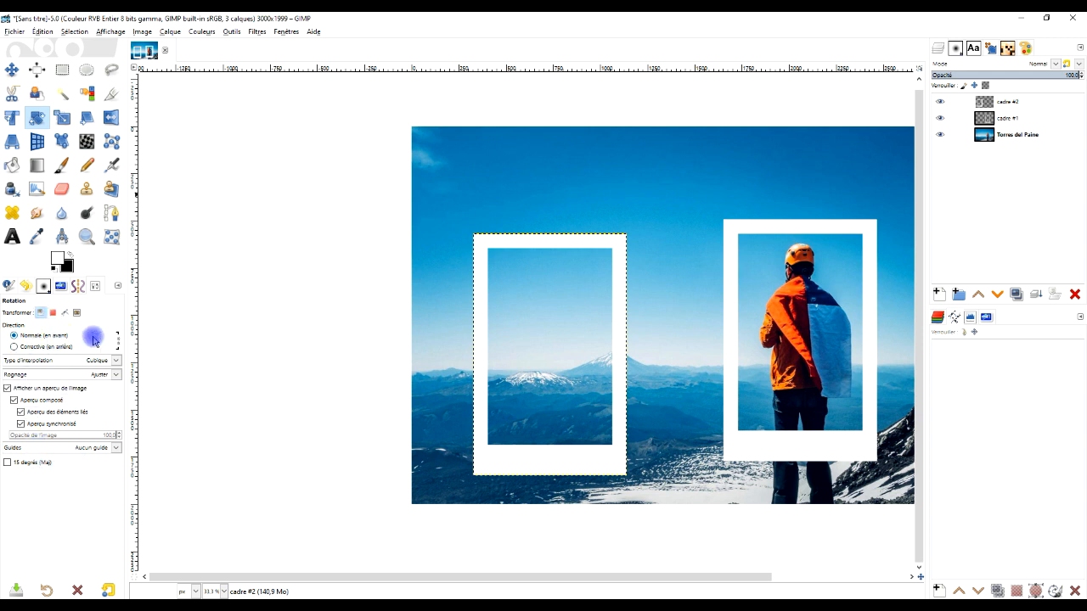
pyautogui.moveTo(617, 287); pyautogui.dragTo(716, 367)
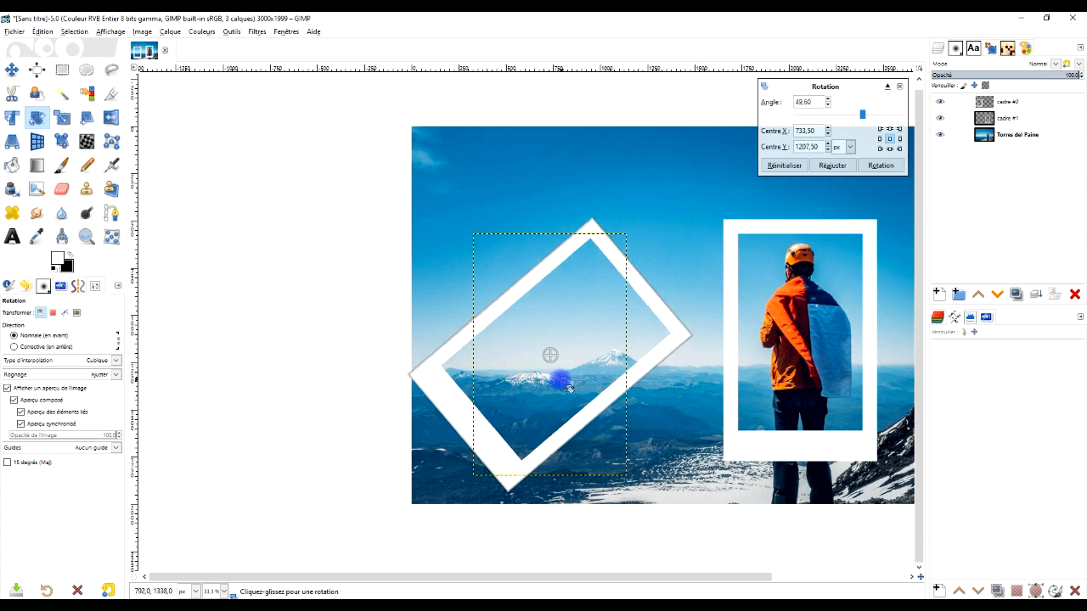
pyautogui.moveTo(677, 355)
pyautogui.mouseDown()
pyautogui.moveTo(693, 347)
pyautogui.moveTo(696, 364)
pyautogui.moveTo(663, 366)
pyautogui.mouseUp()
pyautogui.click(875, 166)
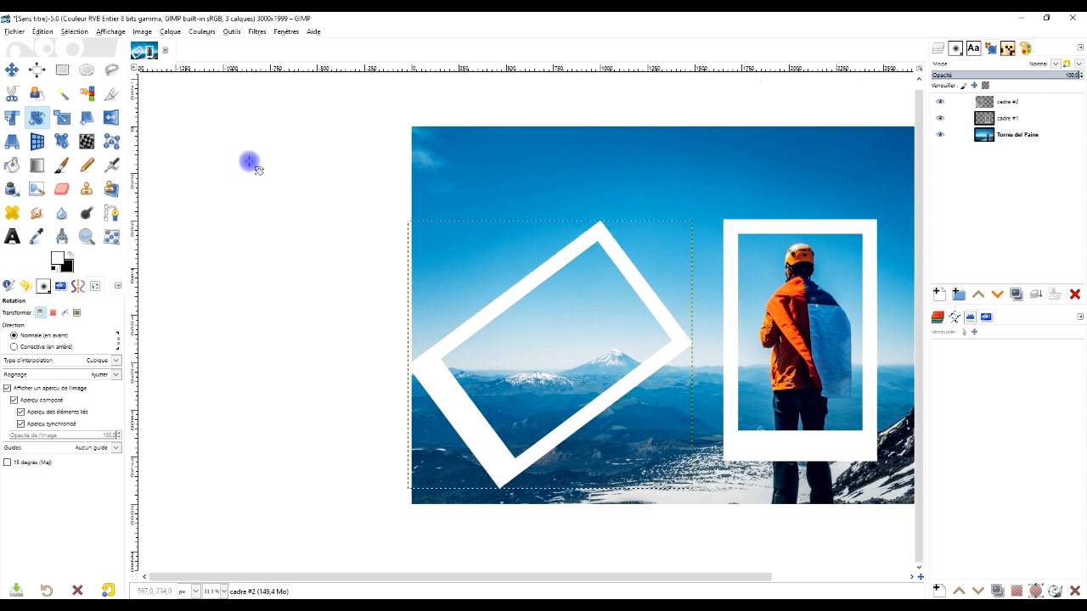
pyautogui.click(12, 70)
pyautogui.moveTo(529, 283); pyautogui.dragTo(586, 272)
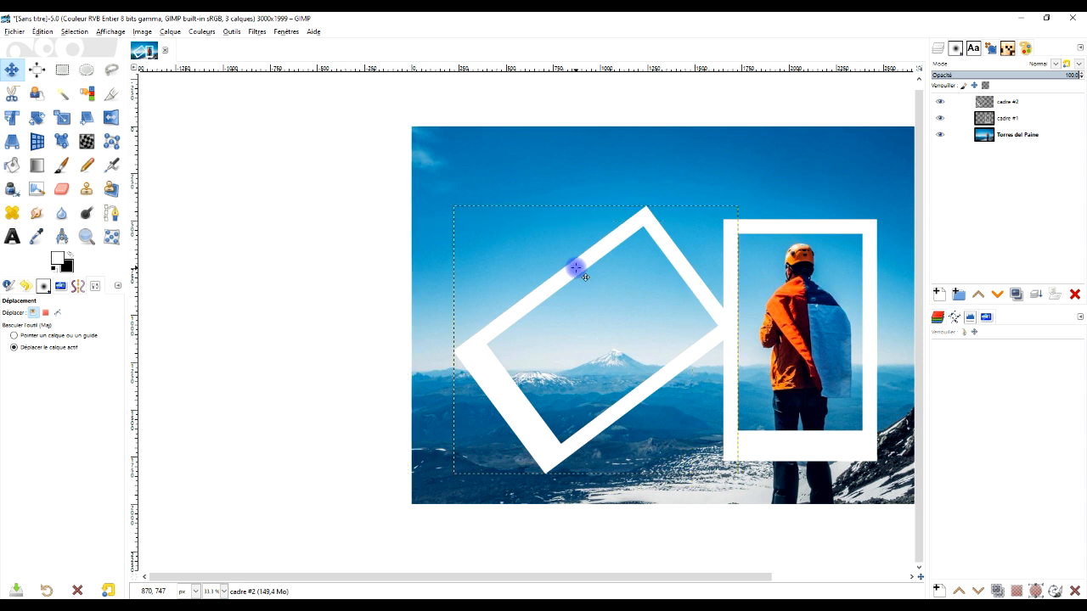
# - Scale the tilted "cadre #2" frame proportionally to about 1672 × 1570 px, extending it down and left
pyautogui.click(62, 118)
pyautogui.click(577, 268)
pyautogui.moveTo(455, 478); pyautogui.dragTo(434, 492)
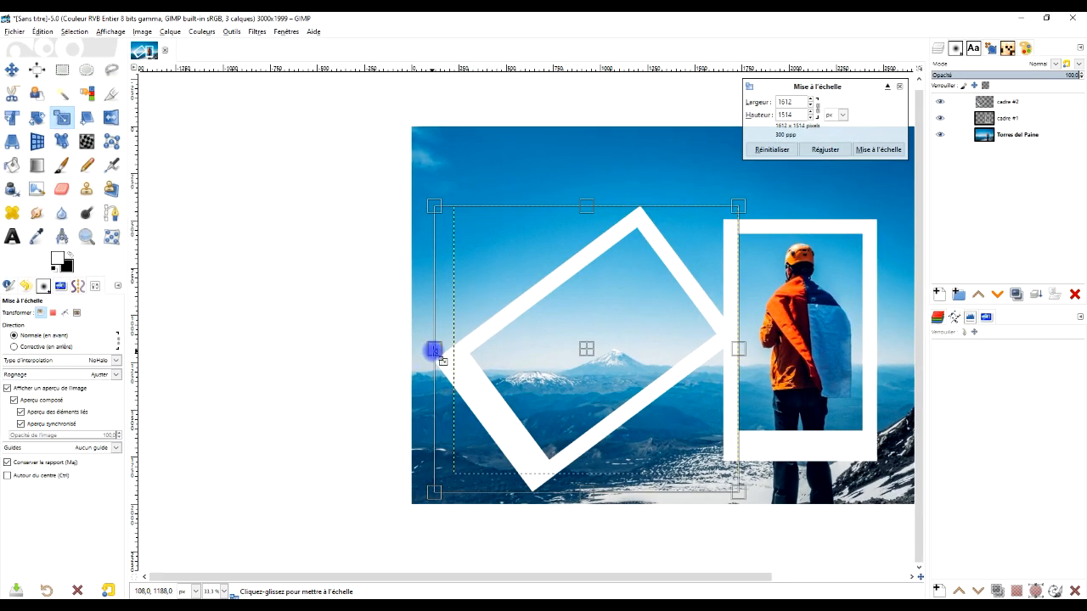
pyautogui.moveTo(650, 387); pyautogui.dragTo(649, 387)
pyautogui.moveTo(431, 351); pyautogui.dragTo(423, 354)
pyautogui.moveTo(583, 352); pyautogui.dragTo(582, 351)
pyautogui.moveTo(594, 360); pyautogui.dragTo(593, 363)
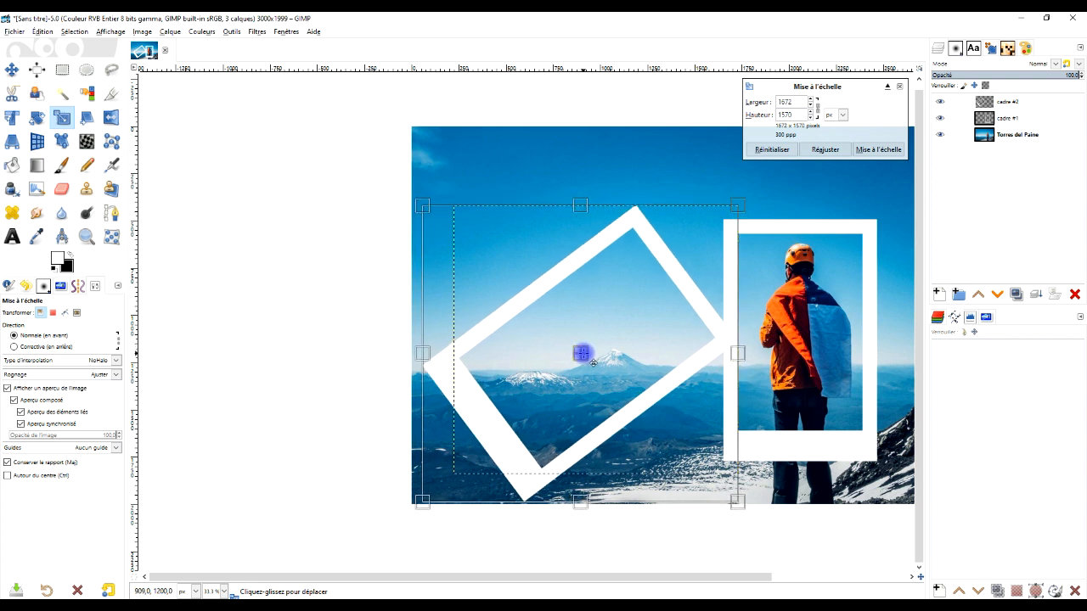
pyautogui.click(879, 150)
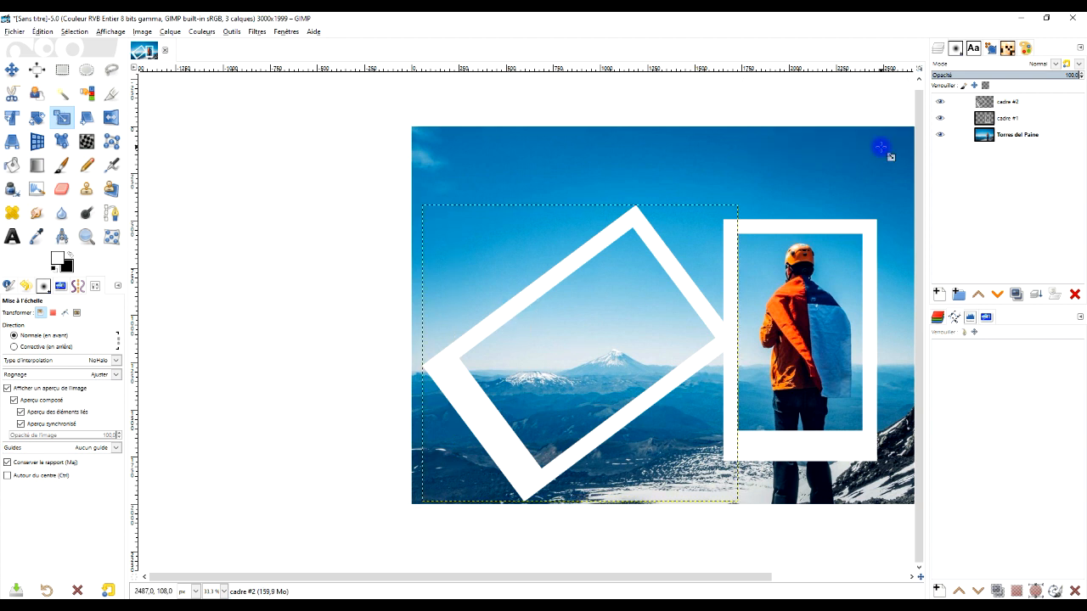
# - Shift the "cadre #1" frame slightly left and down so it overlaps the corner of the tilted frame
pyautogui.click(1007, 118)
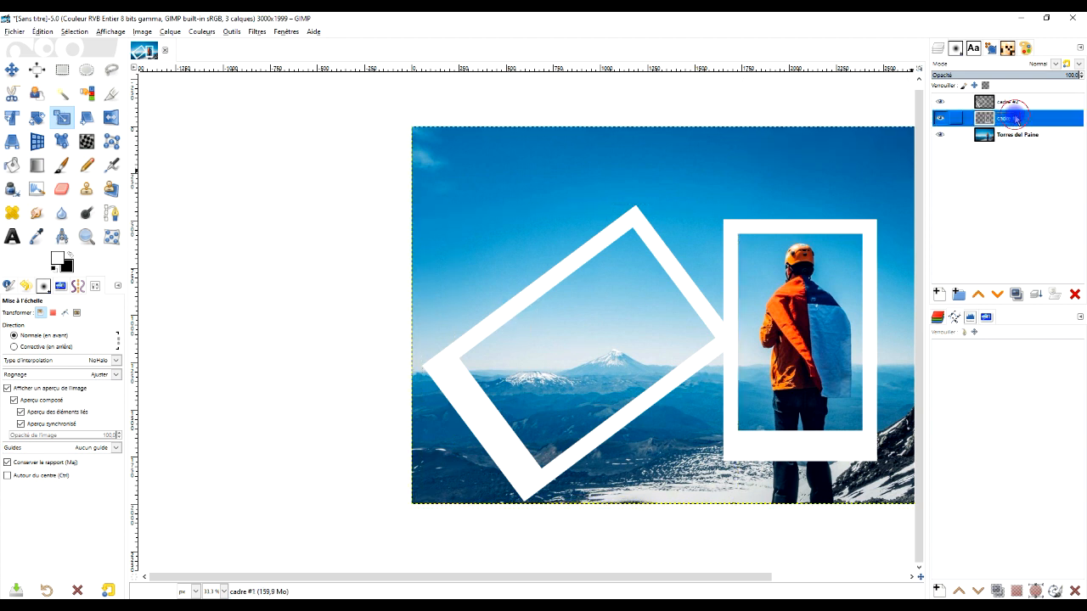
pyautogui.click(13, 70)
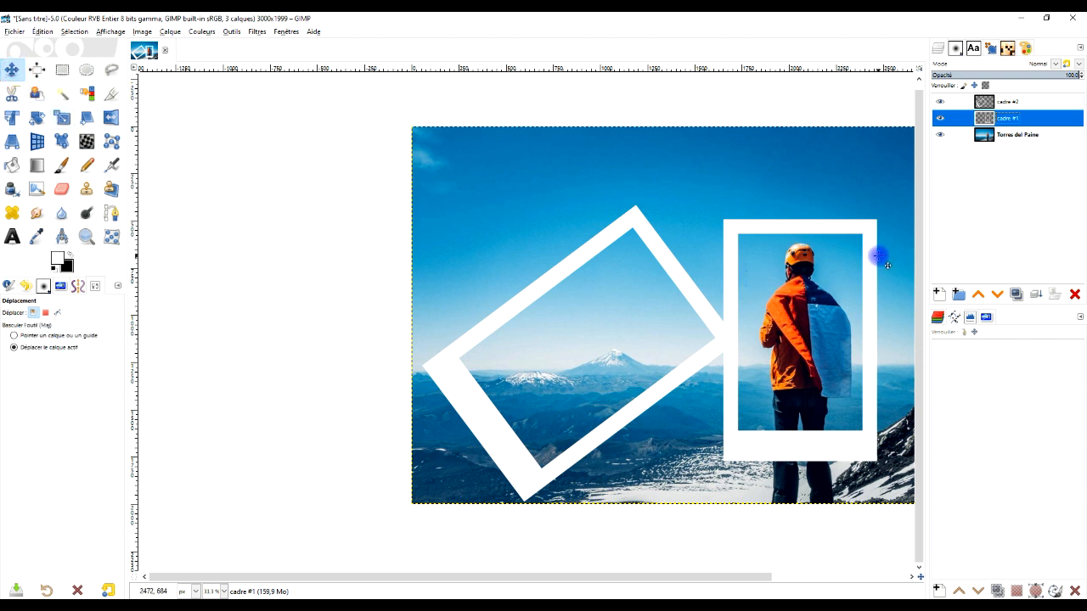
pyautogui.moveTo(874, 260); pyautogui.dragTo(867, 263)
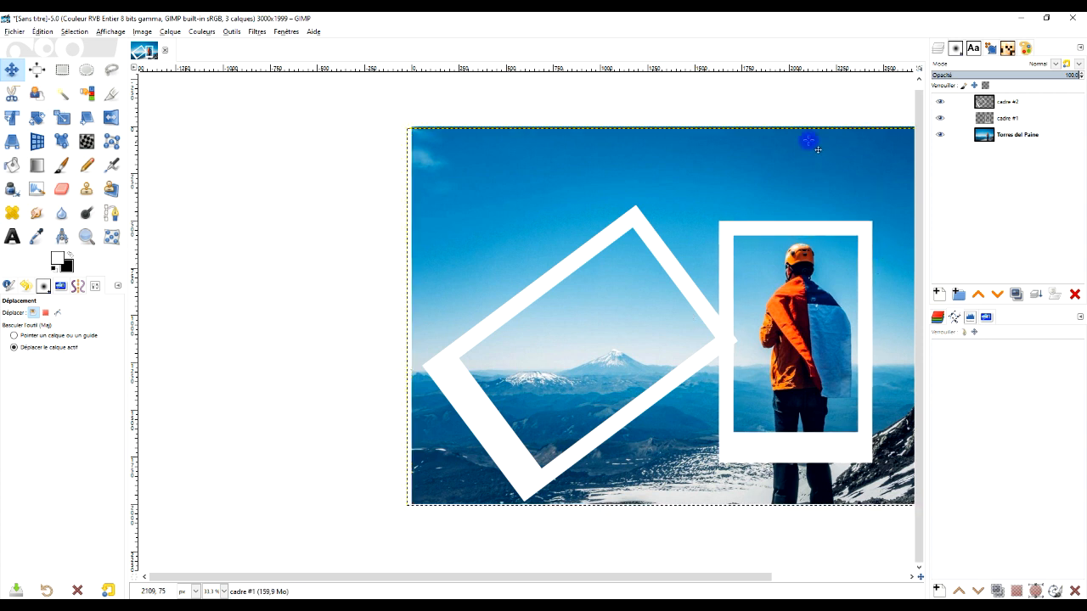
# - Resize the "cadre #1" and "cadre #2" layers to the image dimensions
pyautogui.rightClick(1002, 119)
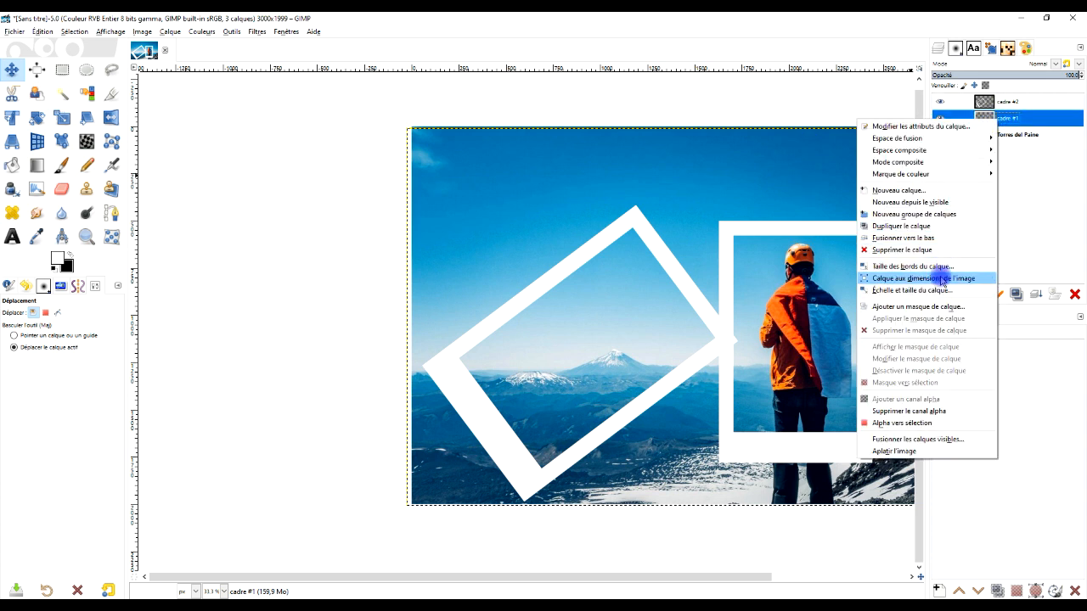
pyautogui.click(941, 280)
pyautogui.rightClick(994, 102)
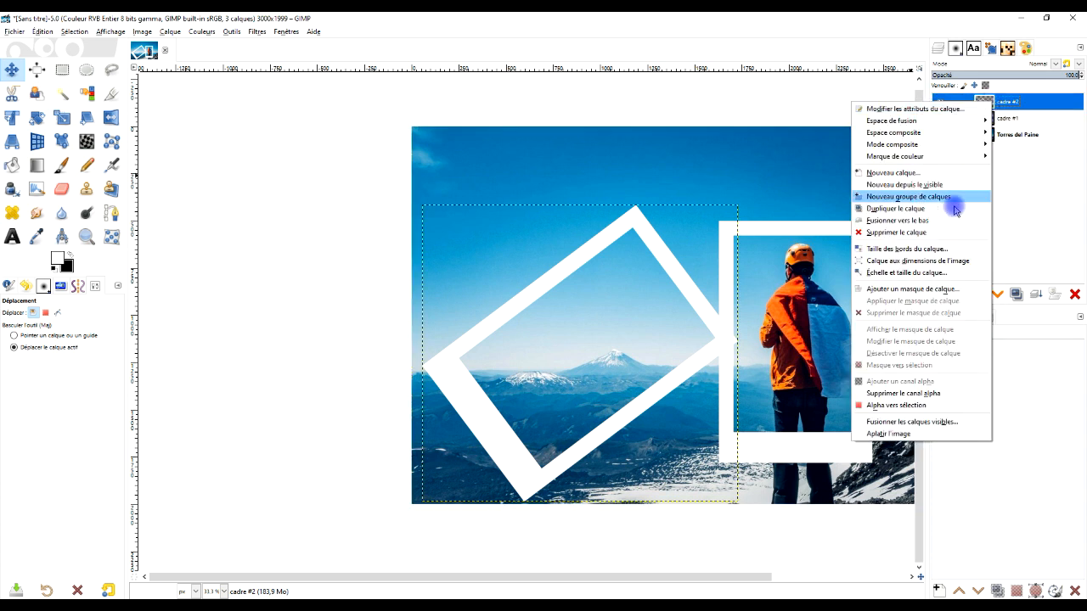
pyautogui.click(952, 261)
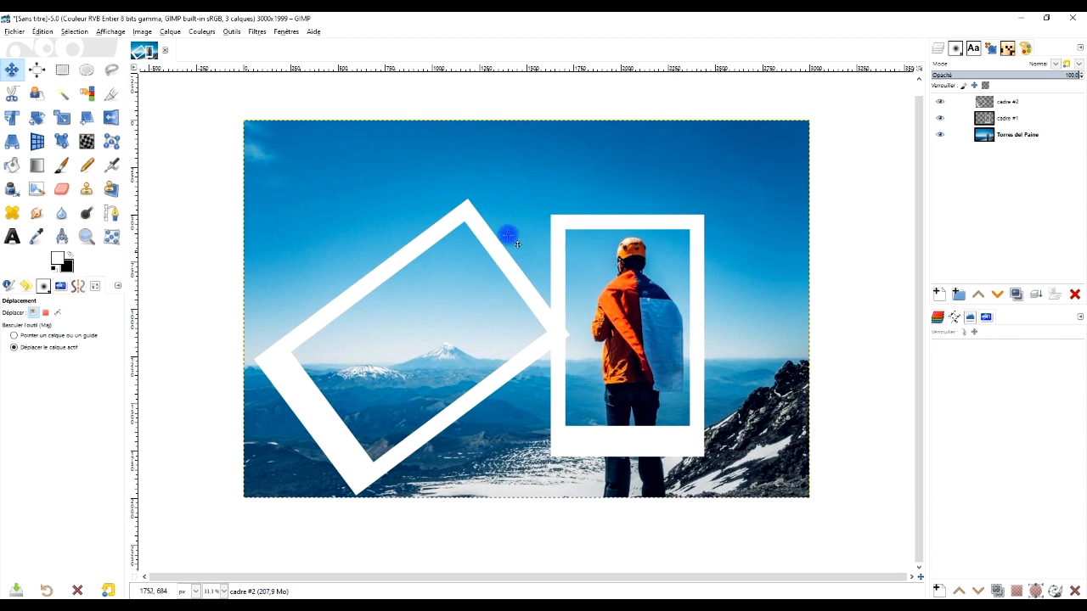
# - Set the fuzzy selection and rectangle selection tools to replace the current selection, leaving fuzzy selection active
pyautogui.click(86, 237)
pyautogui.moveTo(236, 112); pyautogui.dragTo(830, 516)
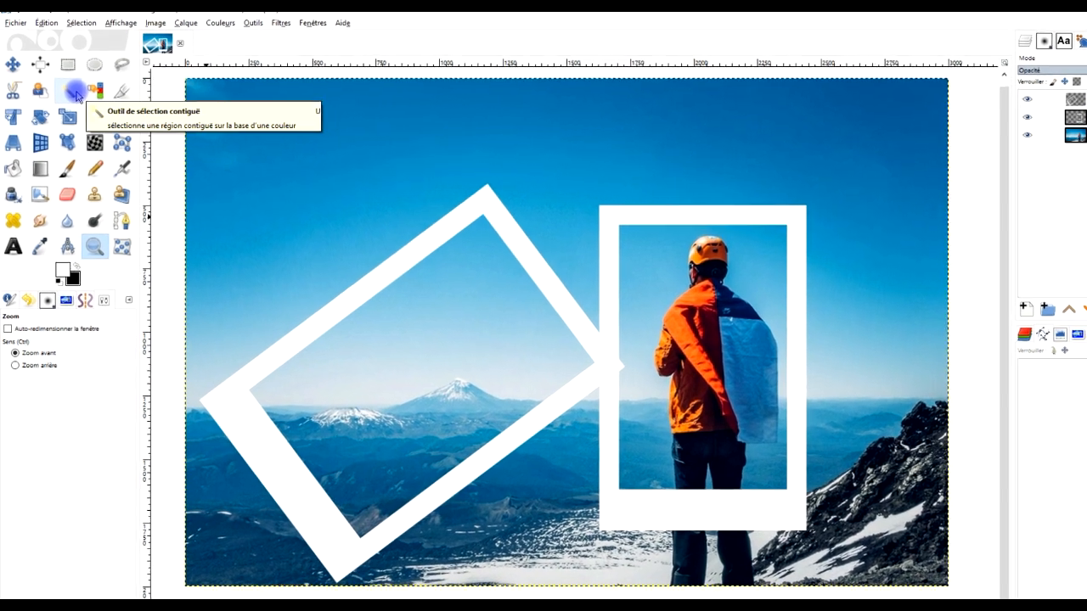
pyautogui.click(75, 90)
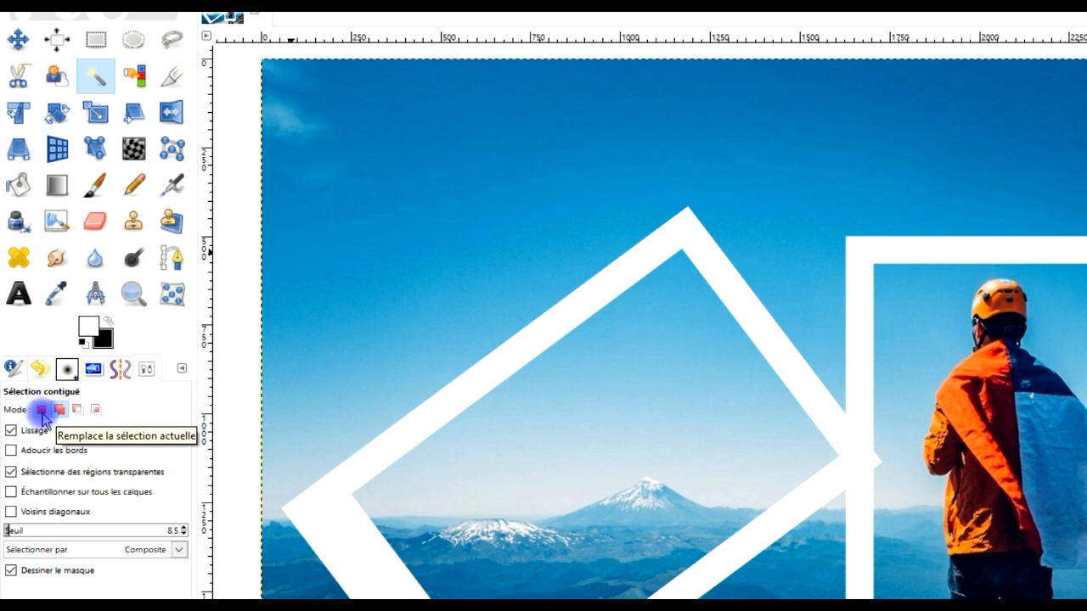
pyautogui.click(41, 411)
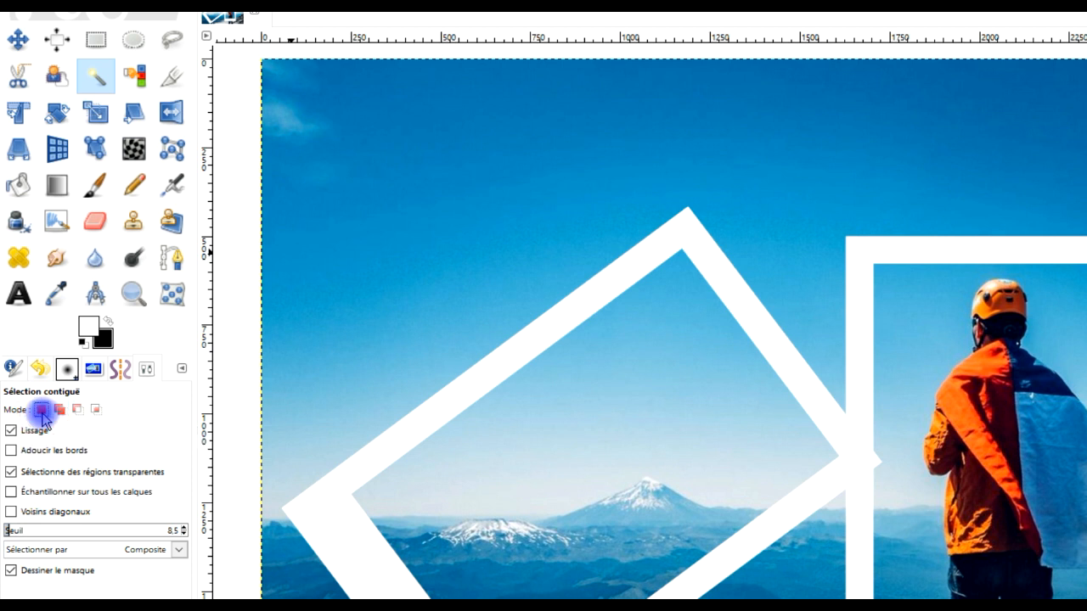
pyautogui.click(96, 39)
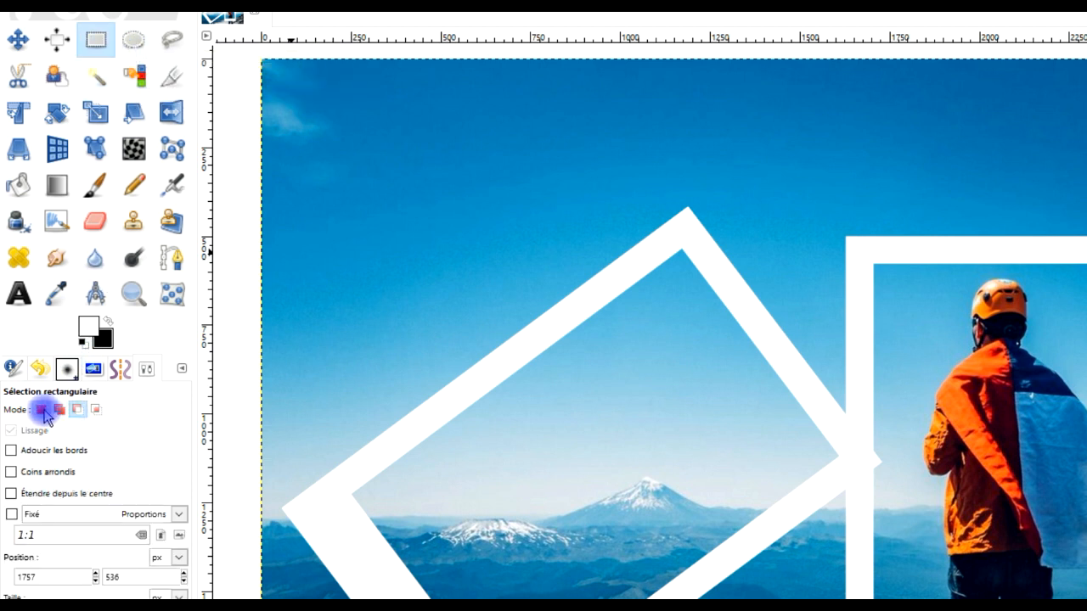
pyautogui.click(42, 412)
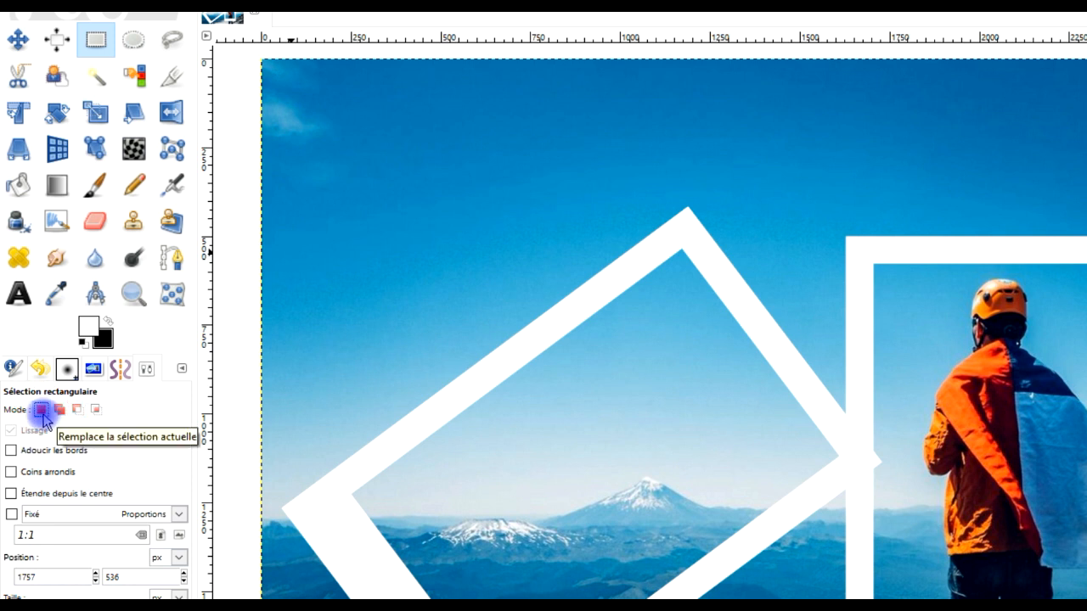
pyautogui.click(98, 79)
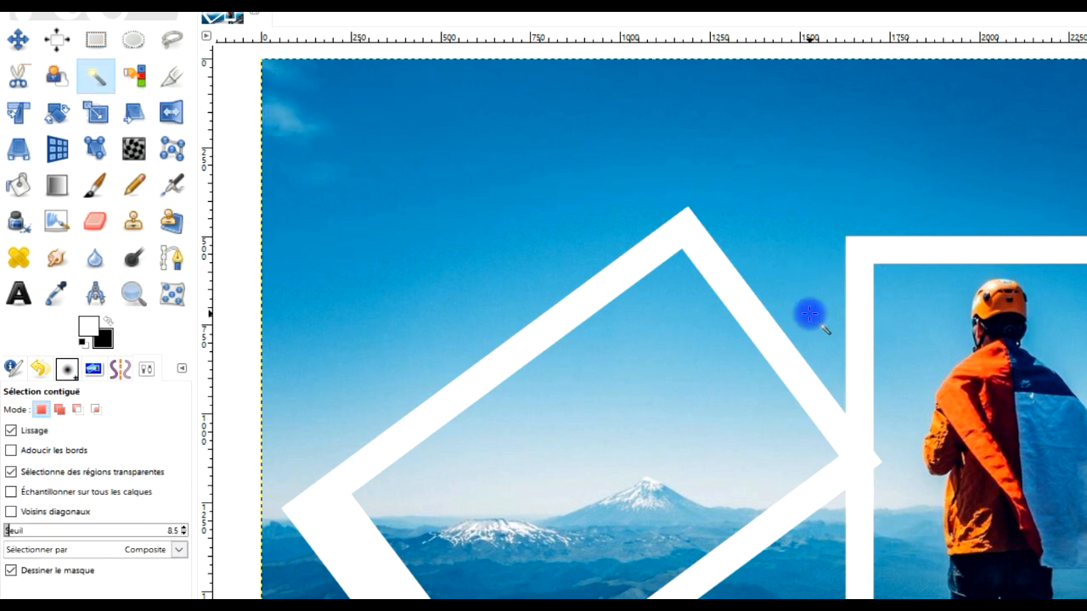
# - Fuzzy-select the interior of the tilted "cadre #2" frame and add the interior of the "cadre #1" frame to the selection
pyautogui.press('space')
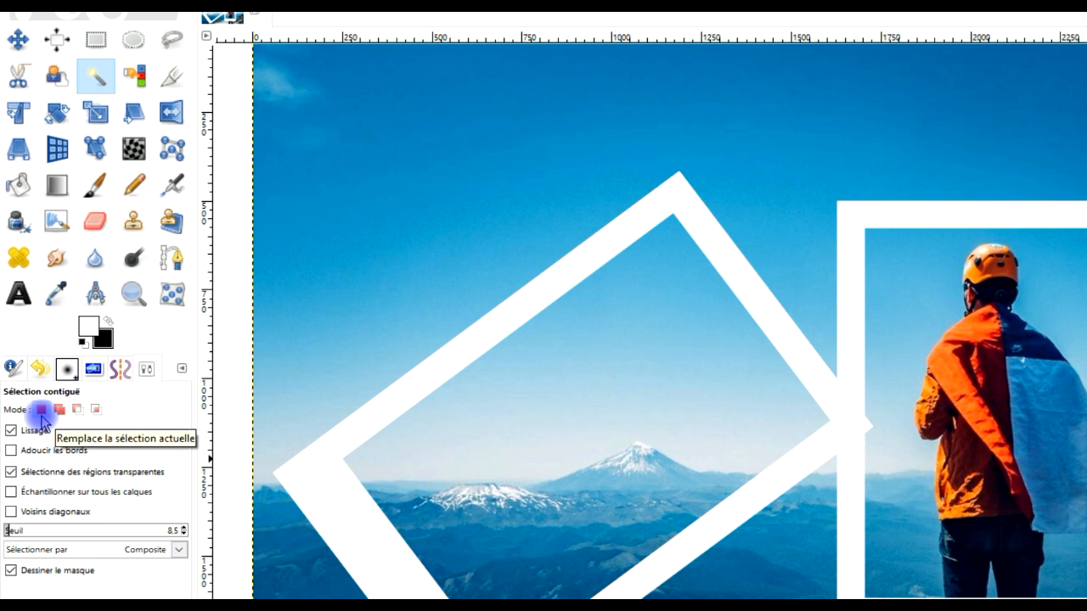
pyautogui.click(636, 368)
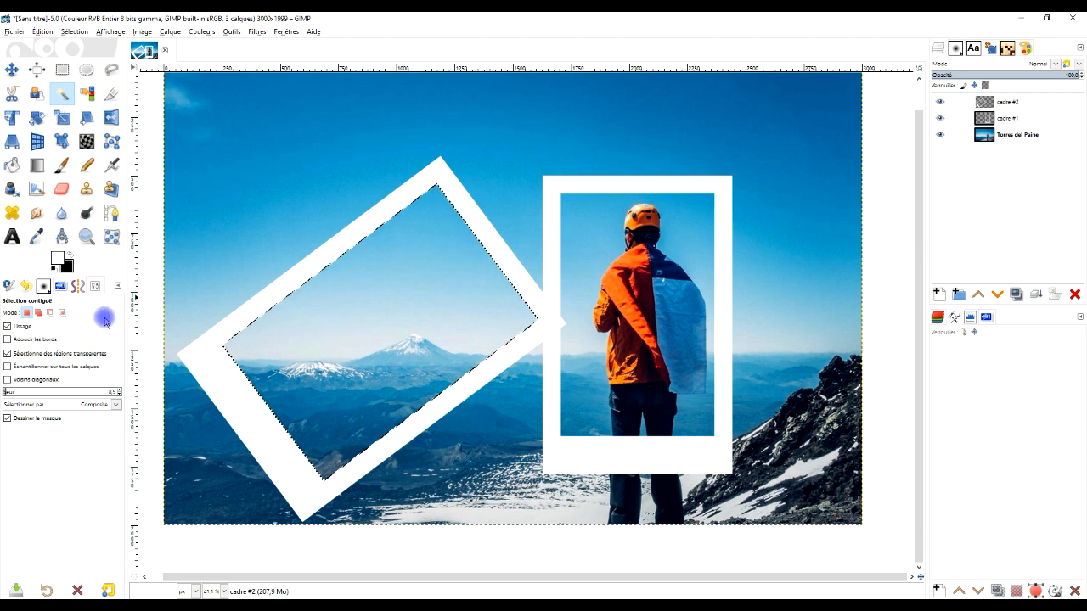
pyautogui.click(38, 315)
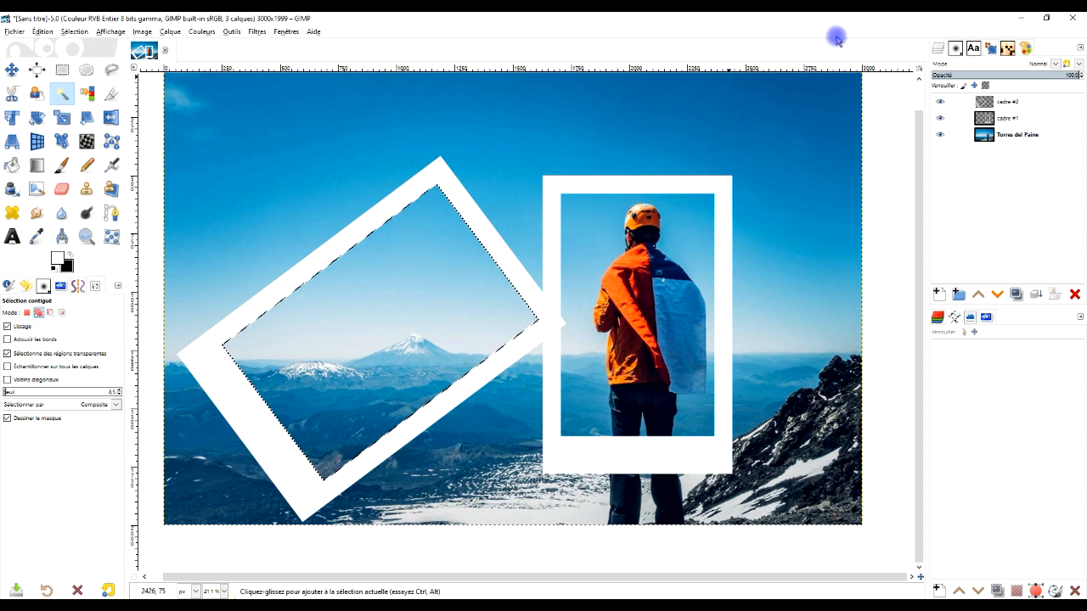
pyautogui.click(1014, 122)
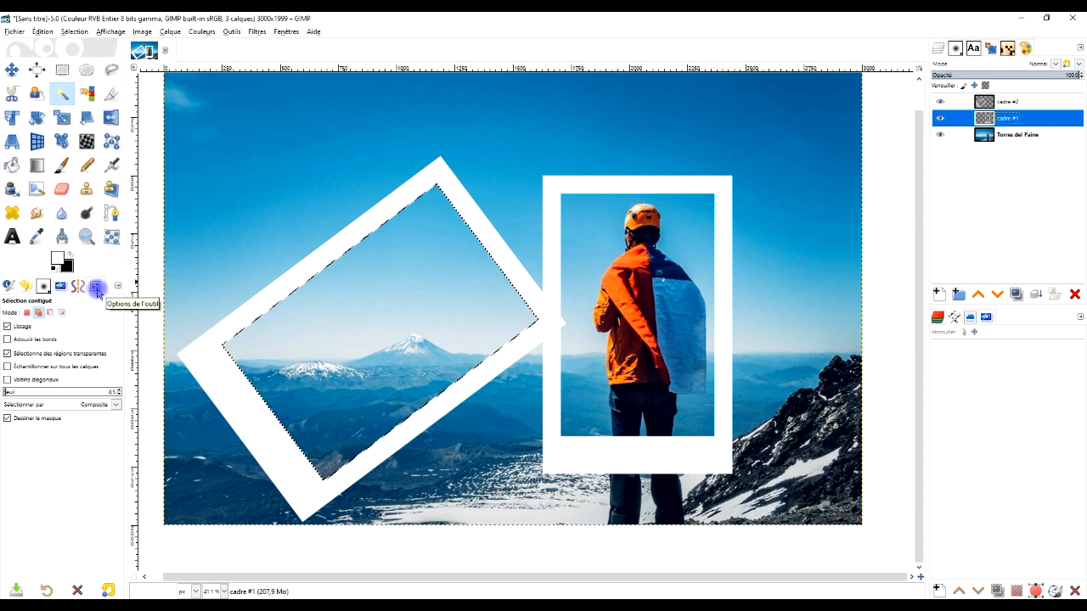
pyautogui.click(40, 313)
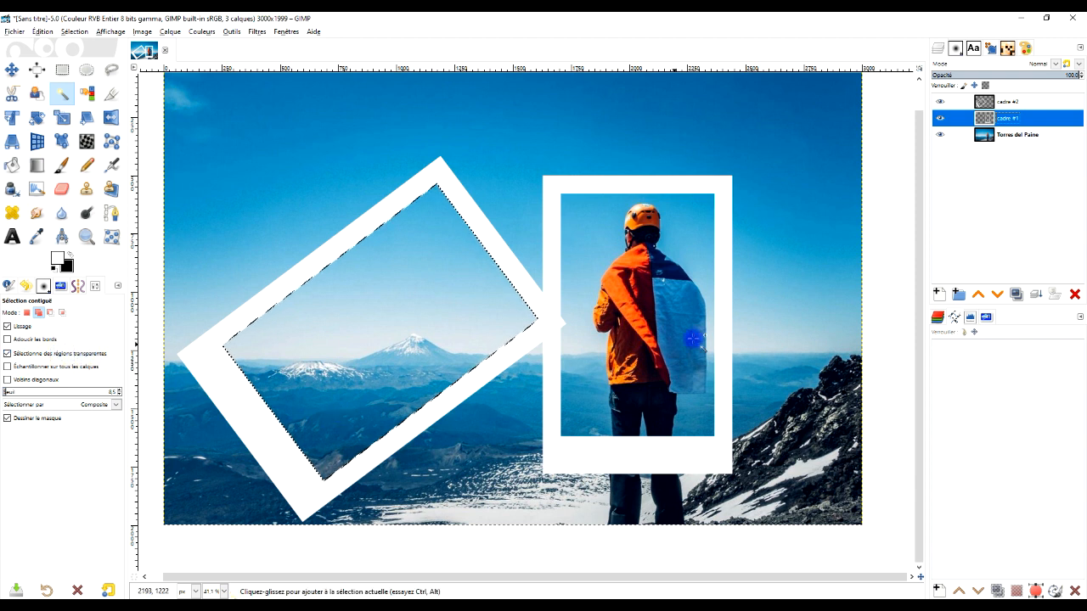
pyautogui.click(1013, 120)
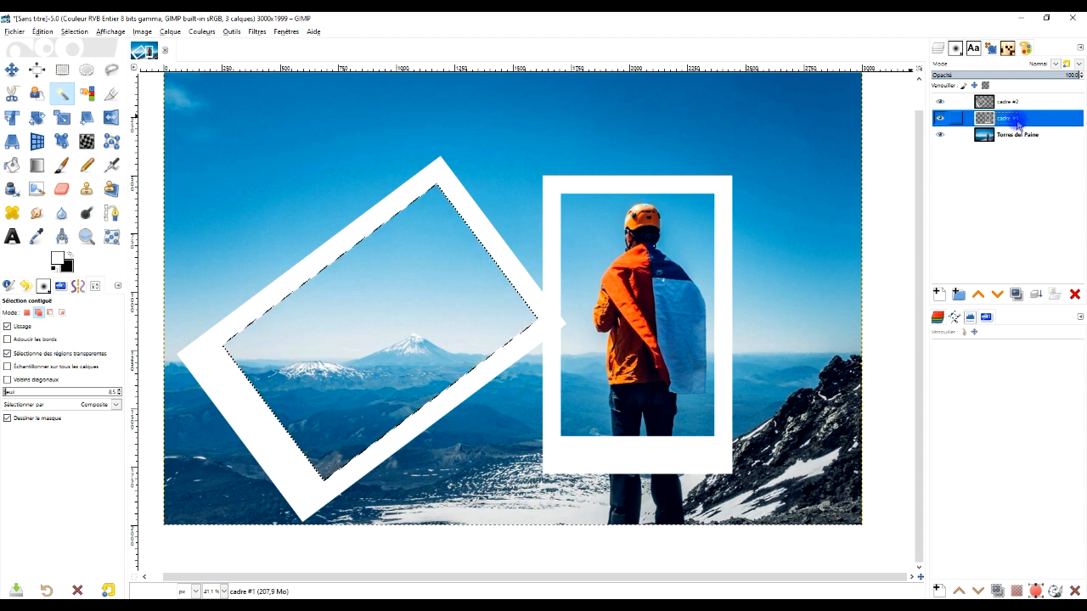
pyautogui.click(671, 243)
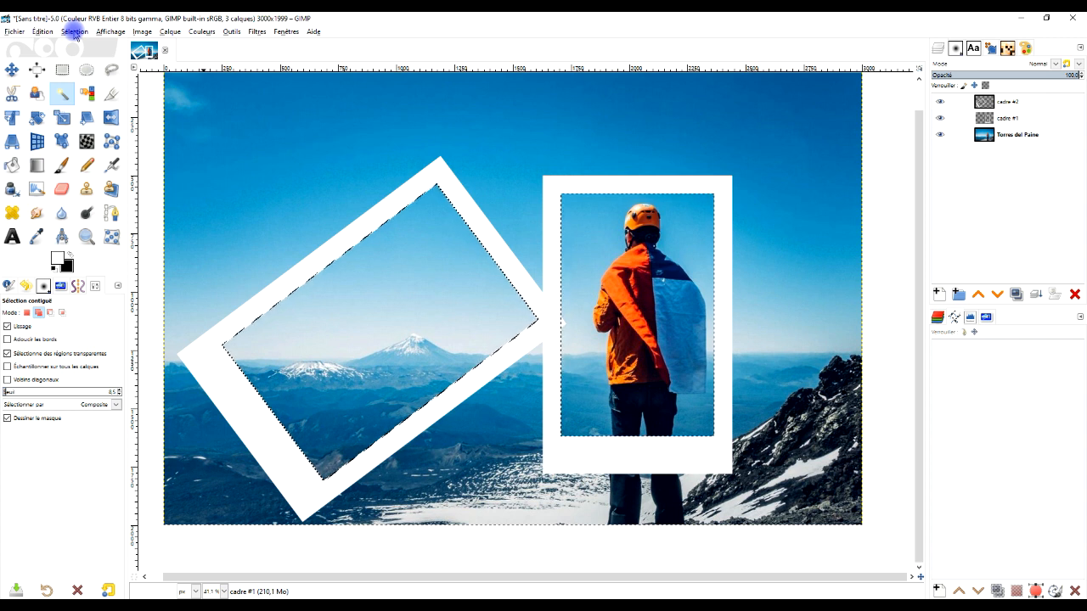
# - Grow the selection of both frame interiors by 3 px
pyautogui.click(75, 34)
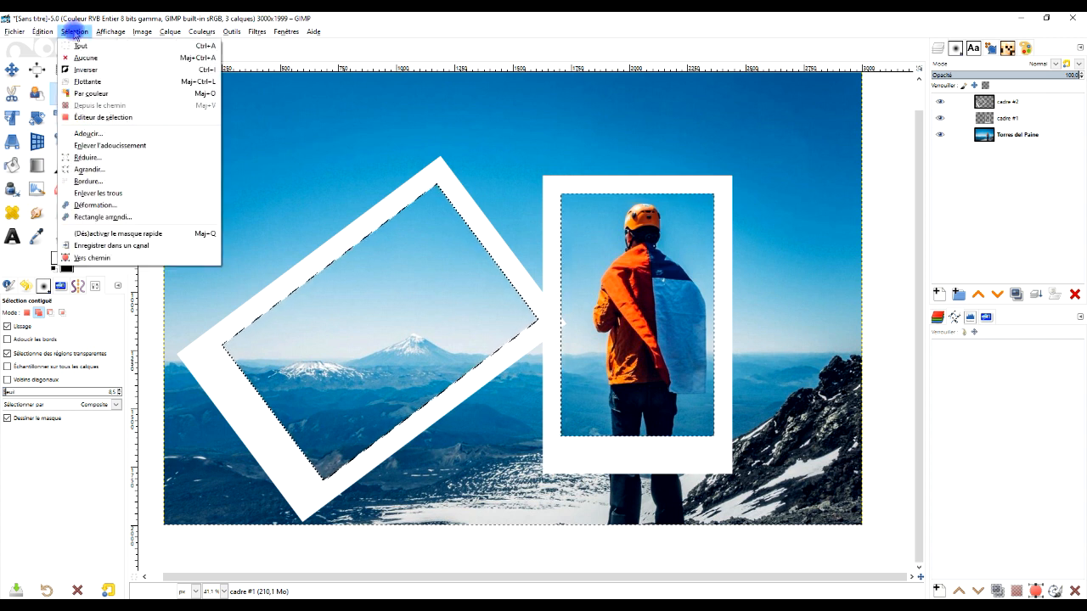
pyautogui.click(127, 172)
pyautogui.click(138, 183)
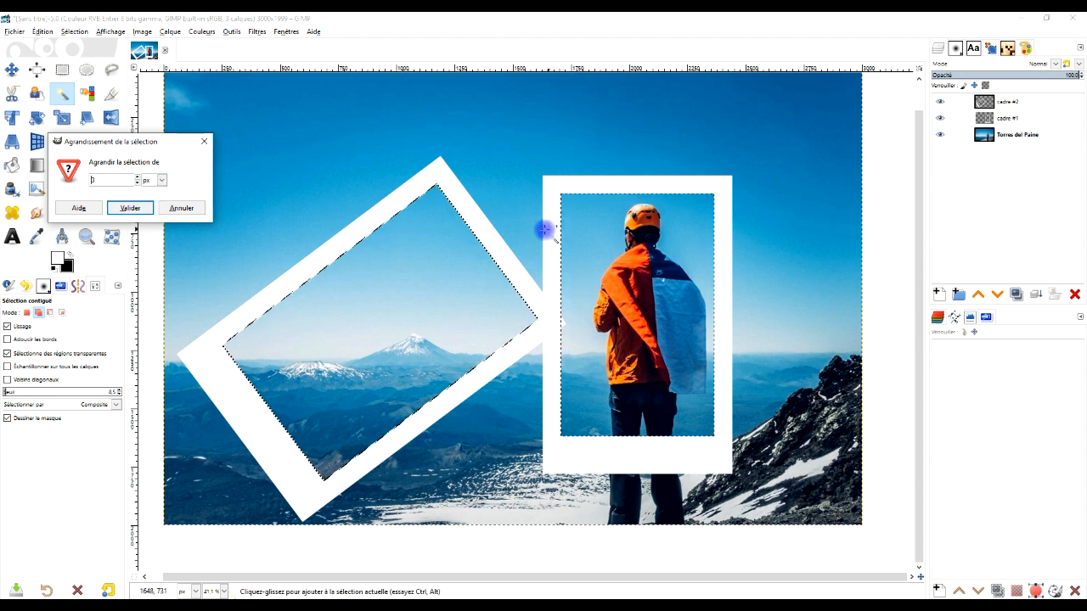
pyautogui.scroll(10, 545, 215)
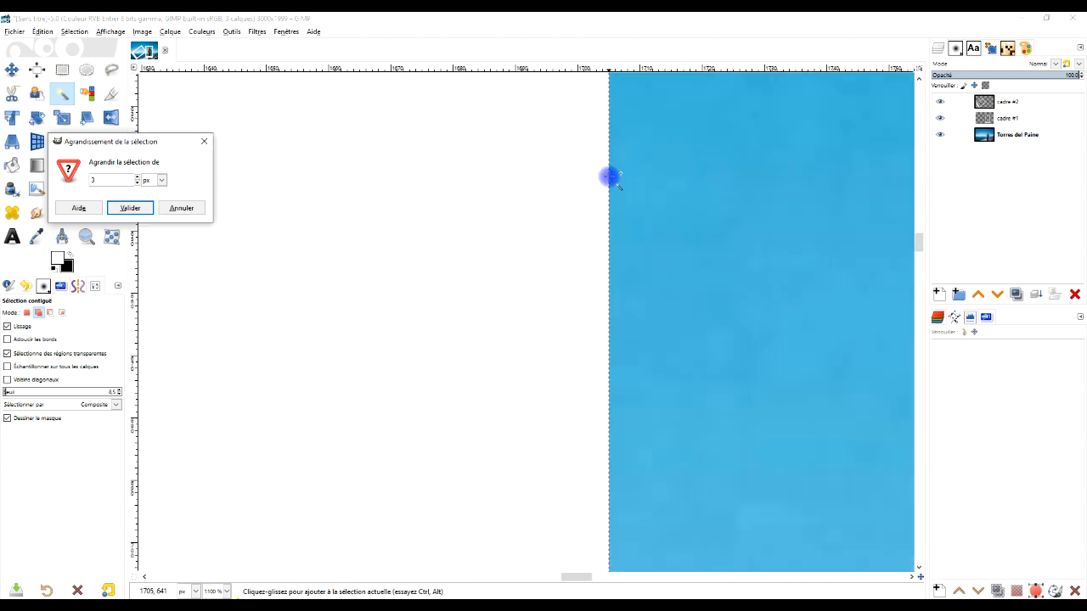
pyautogui.click(140, 209)
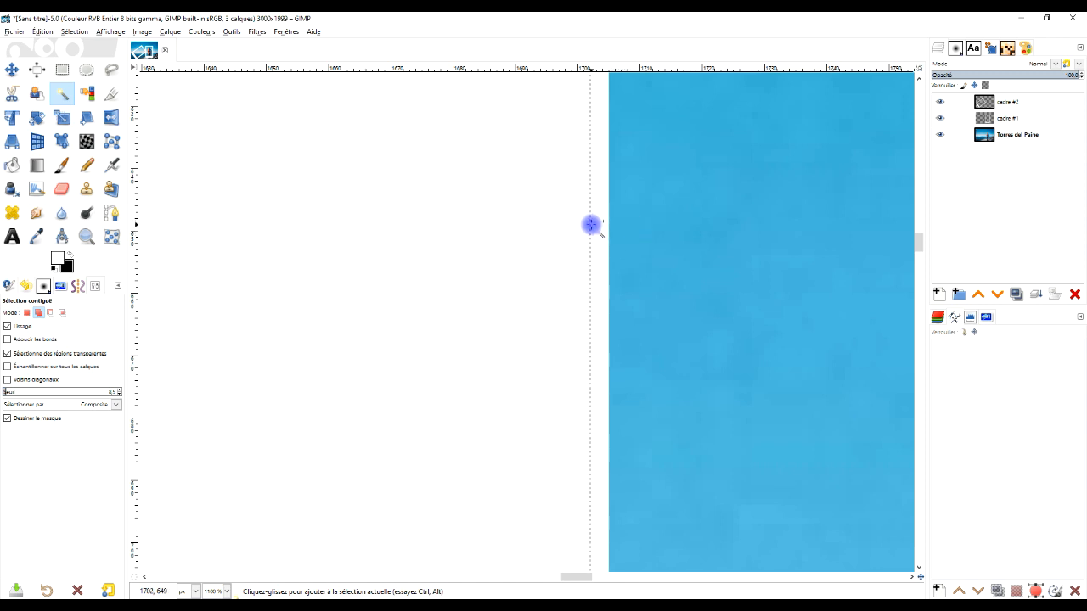
# - Add a layer mask to the "Torres del Paine" layer, initialised to black (full transparency)
pyautogui.click(1015, 141)
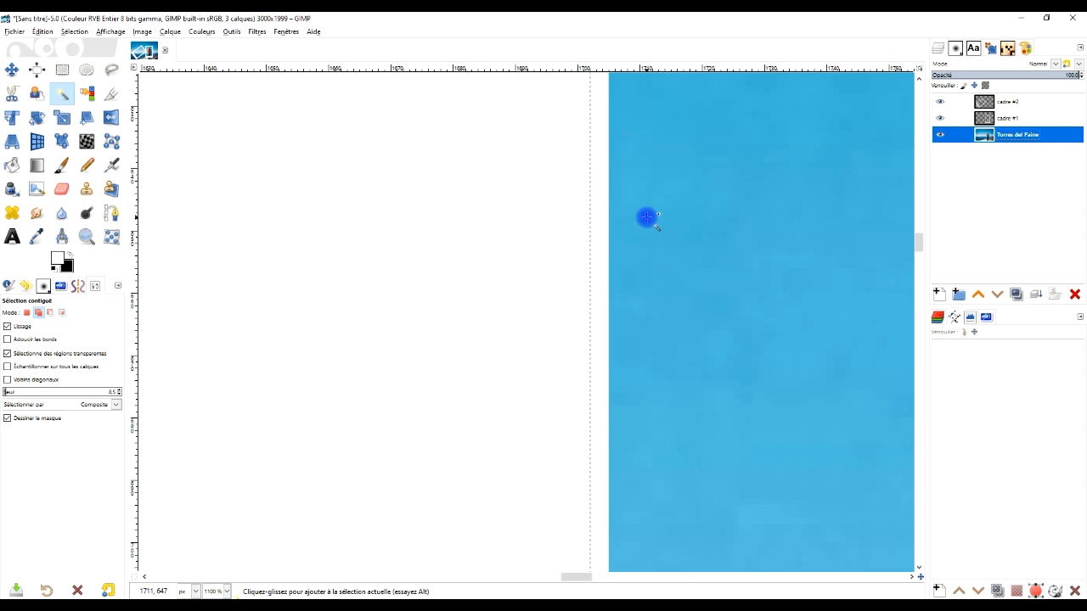
pyautogui.keyDown('ctrl'); pyautogui.scroll(-4, 647, 220); pyautogui.keyUp('ctrl')
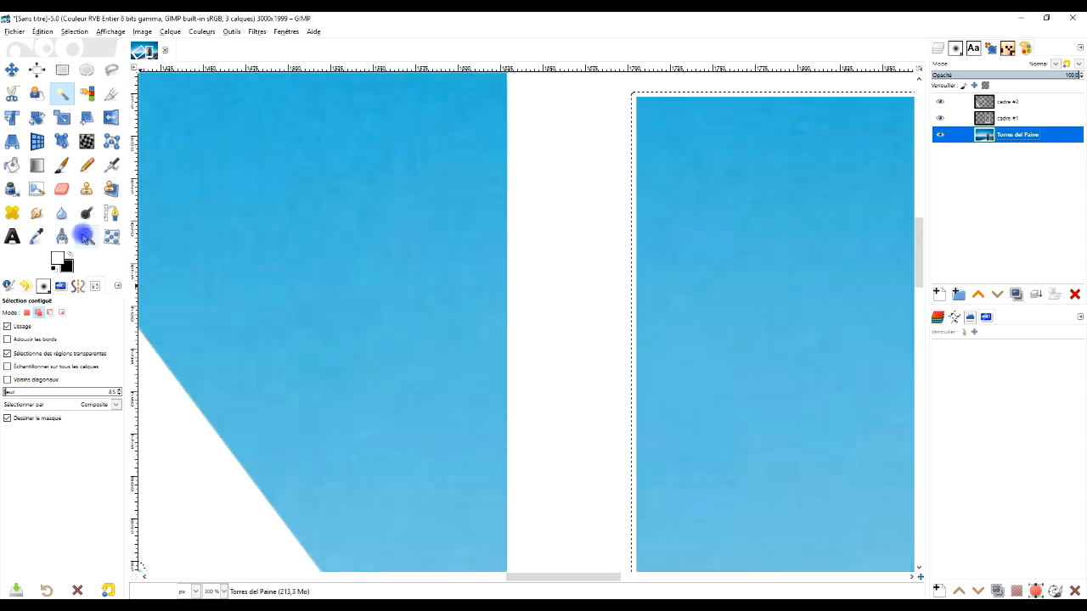
pyautogui.click(83, 236)
pyautogui.click(34, 345)
pyautogui.click(380, 228)
pyautogui.moveTo(364, 165); pyautogui.dragTo(653, 396)
pyautogui.moveTo(327, 169); pyautogui.dragTo(853, 554)
pyautogui.moveTo(629, 344); pyautogui.dragTo(586, 350)
pyautogui.click(43, 335)
pyautogui.moveTo(555, 318); pyautogui.dragTo(642, 376)
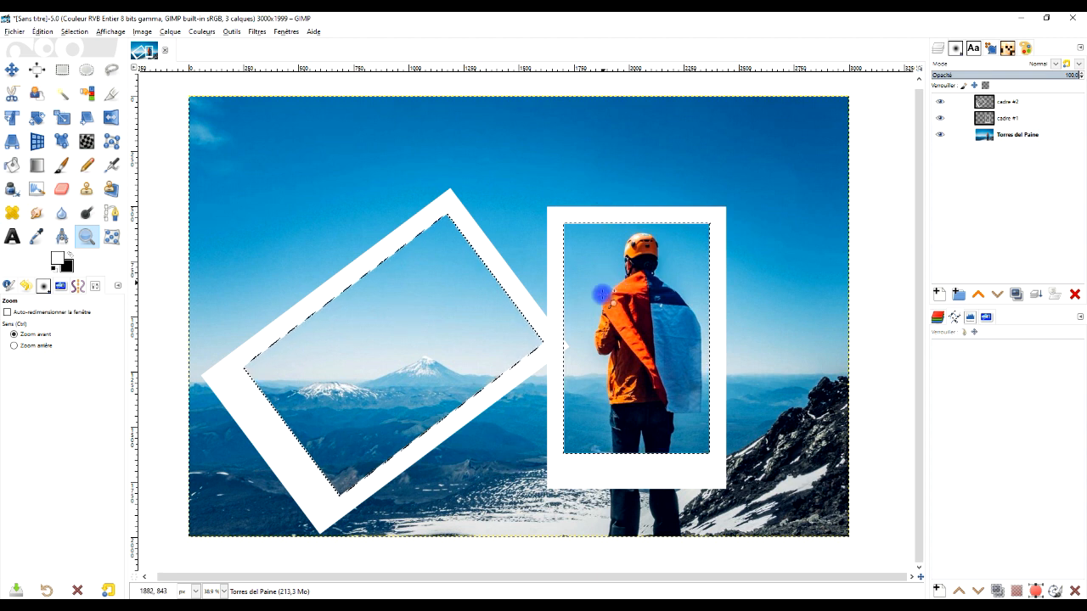
pyautogui.rightClick(987, 139)
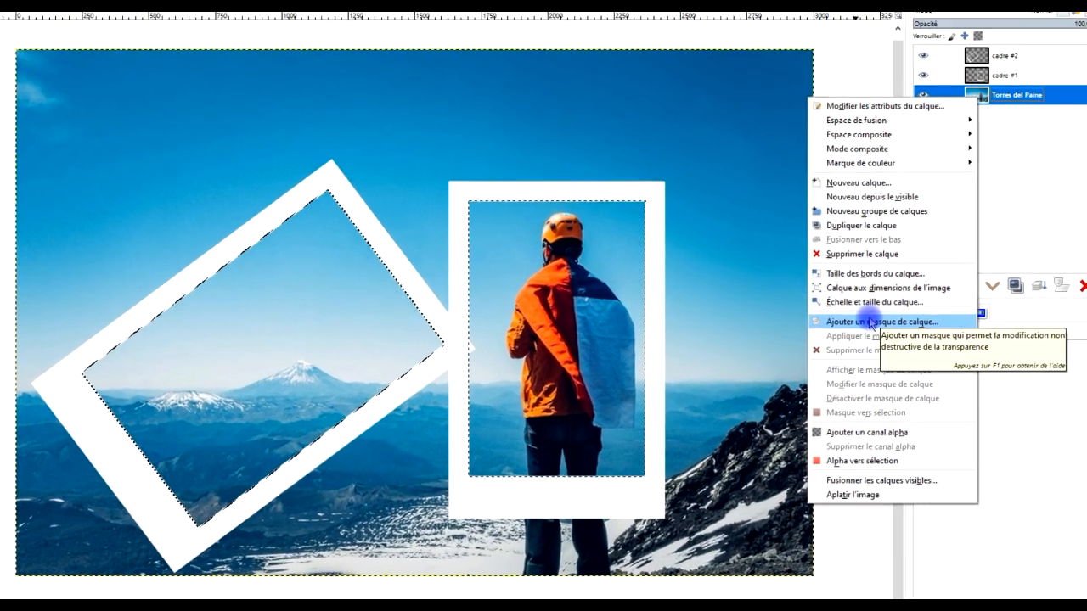
pyautogui.click(866, 323)
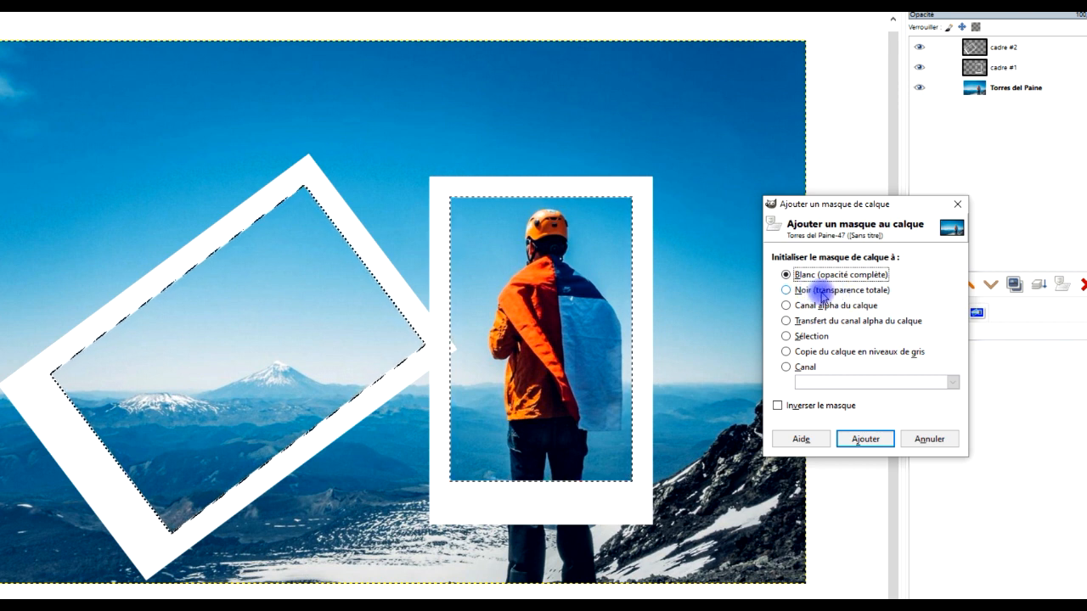
pyautogui.click(841, 291)
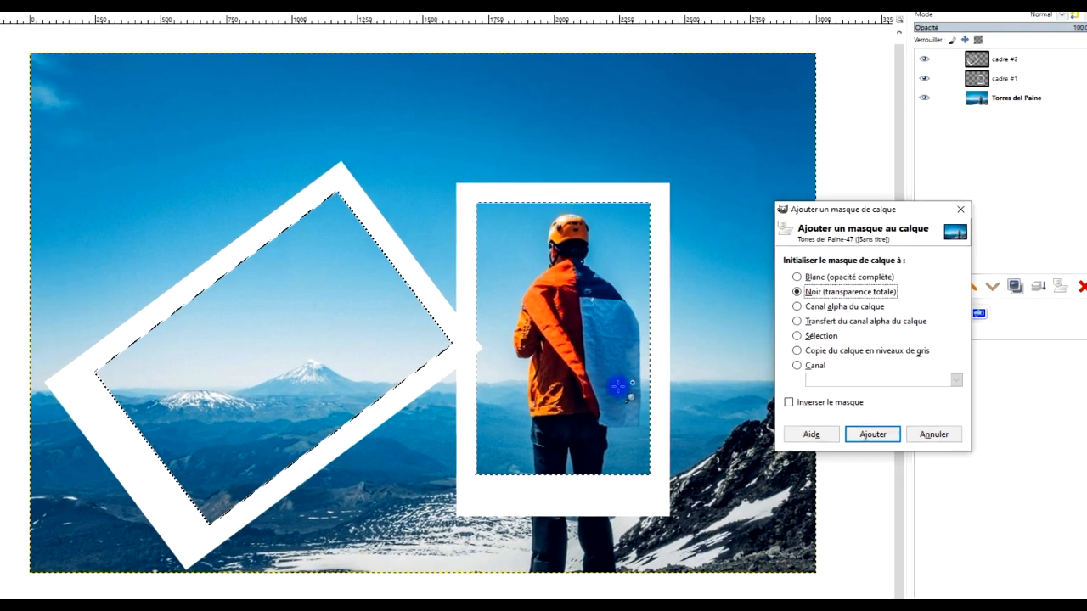
pyautogui.click(873, 434)
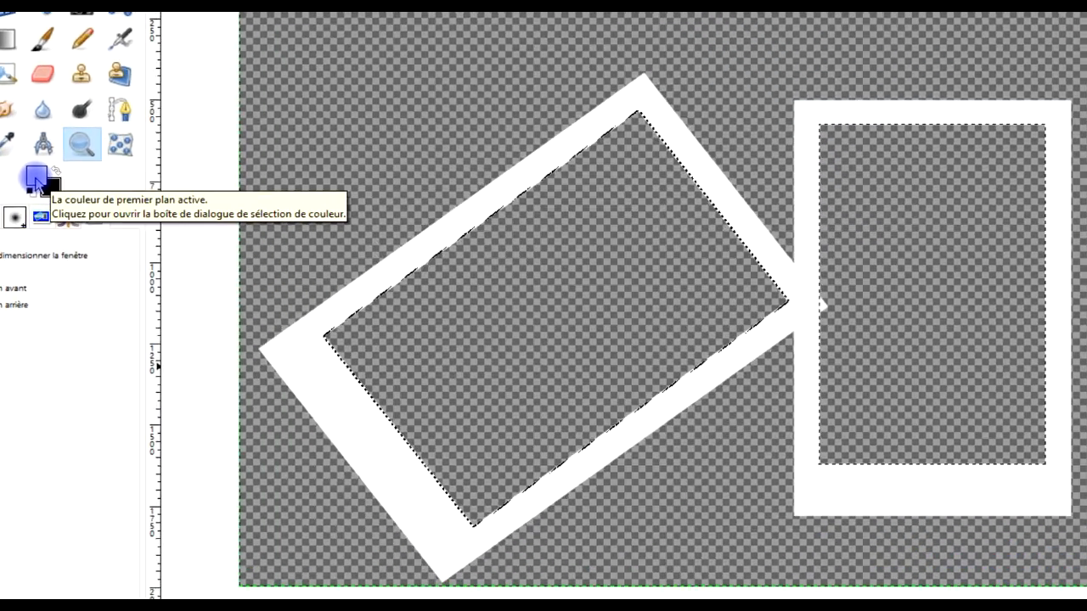
# - Fill the selected interiors of both frames with white on the "Torres del Paine" mask and clear the selection
pyautogui.moveTo(56, 259); pyautogui.dragTo(301, 266)
pyautogui.moveTo(411, 189); pyautogui.dragTo(598, 211)
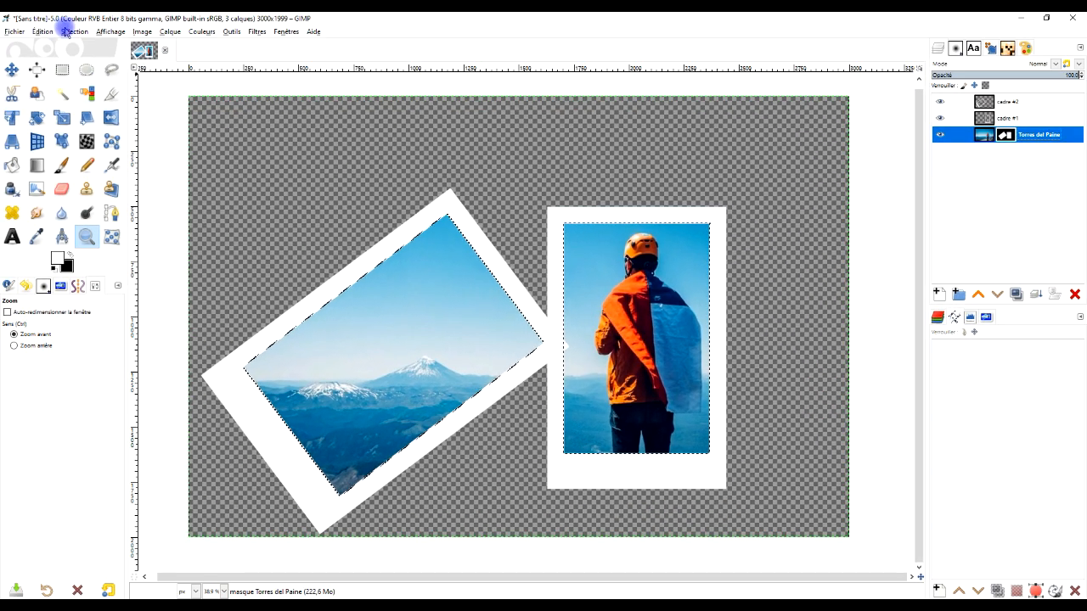
pyautogui.click(66, 32)
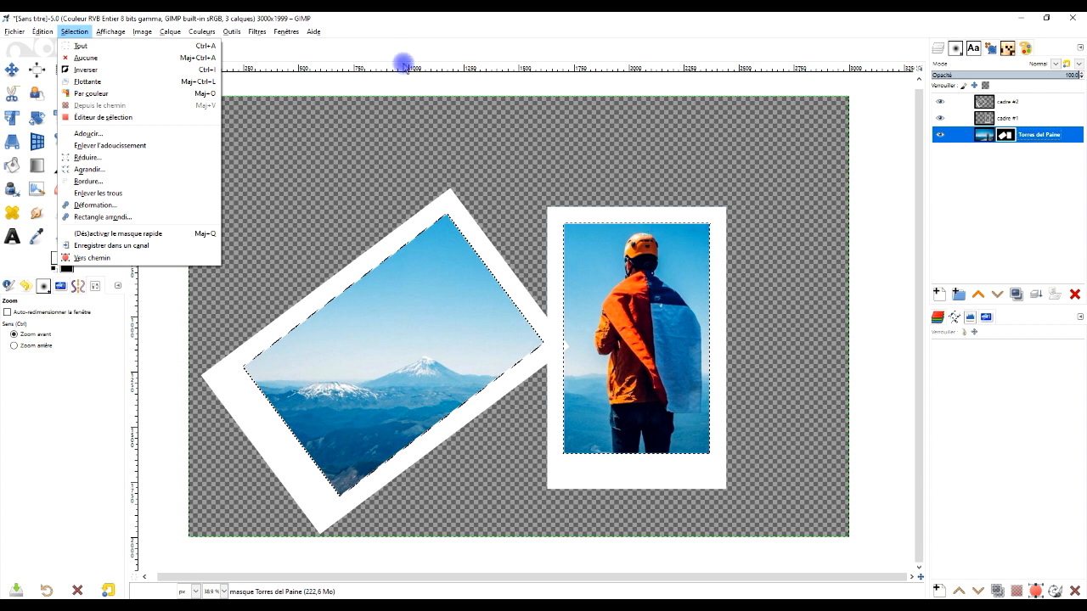
pyautogui.click(543, 109)
pyautogui.click(687, 243)
pyautogui.click(741, 247)
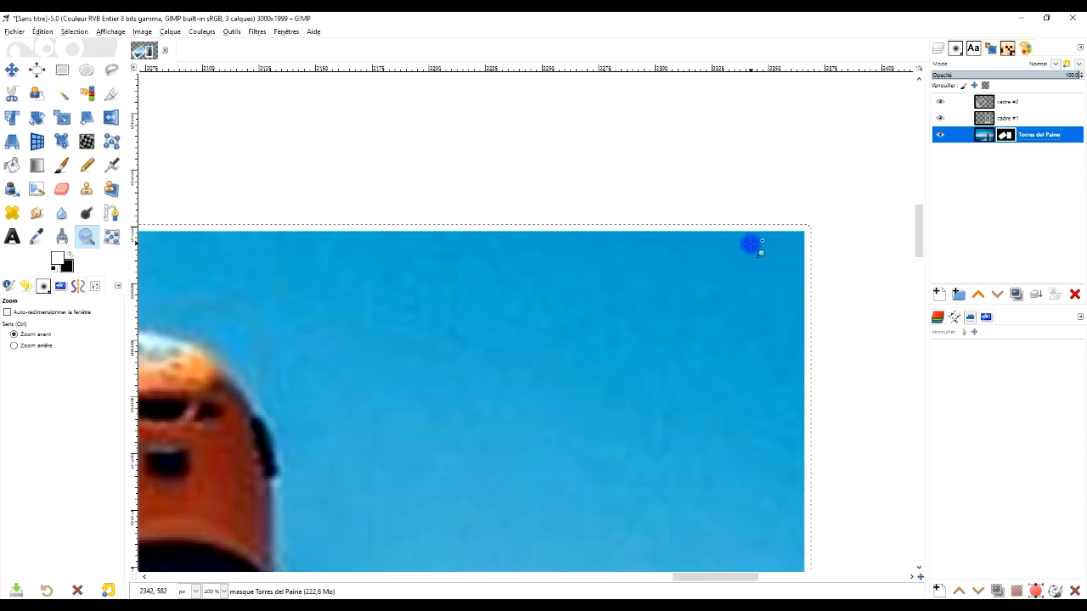
pyautogui.scroll(-6, 749, 244)
pyautogui.moveTo(573, 379); pyautogui.dragTo(637, 269)
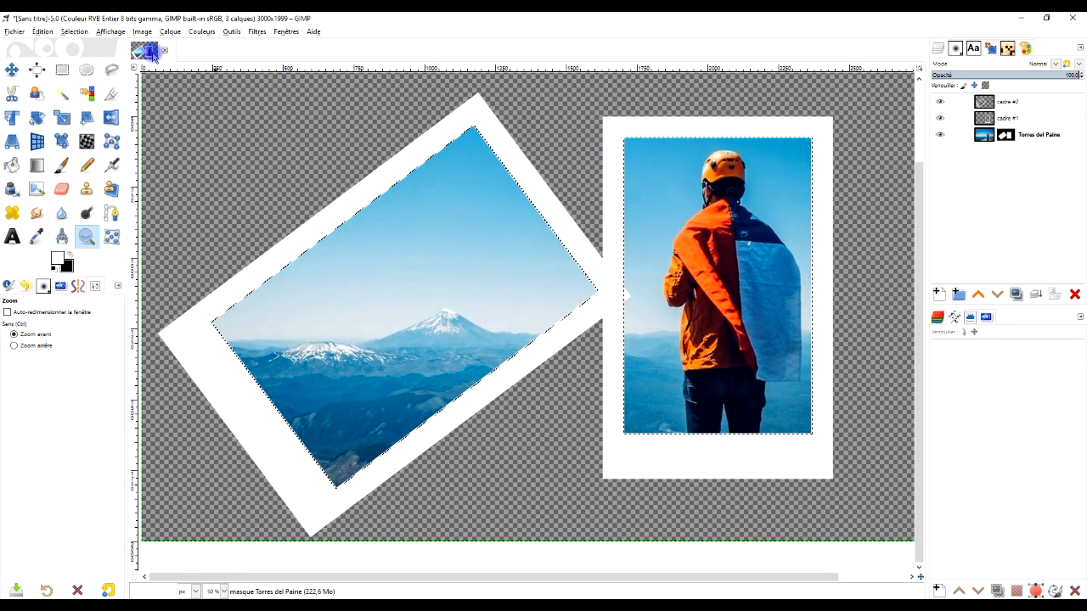
pyautogui.click(74, 31)
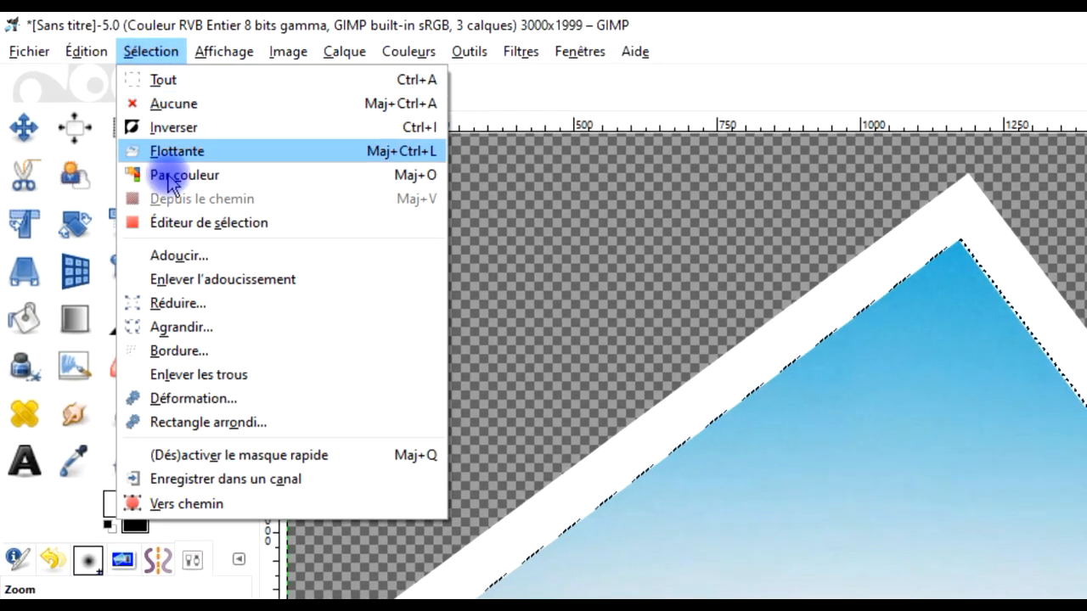
pyautogui.click(174, 106)
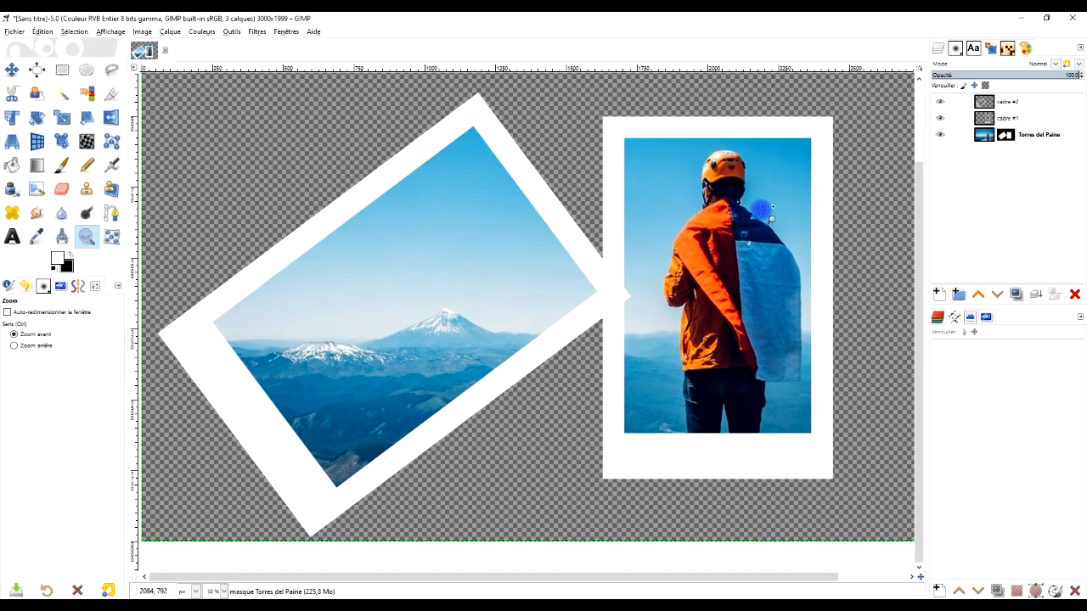
# - Create a new layer named "arrière-plan" filled with the background colour
pyautogui.moveTo(756, 282); pyautogui.dragTo(721, 296)
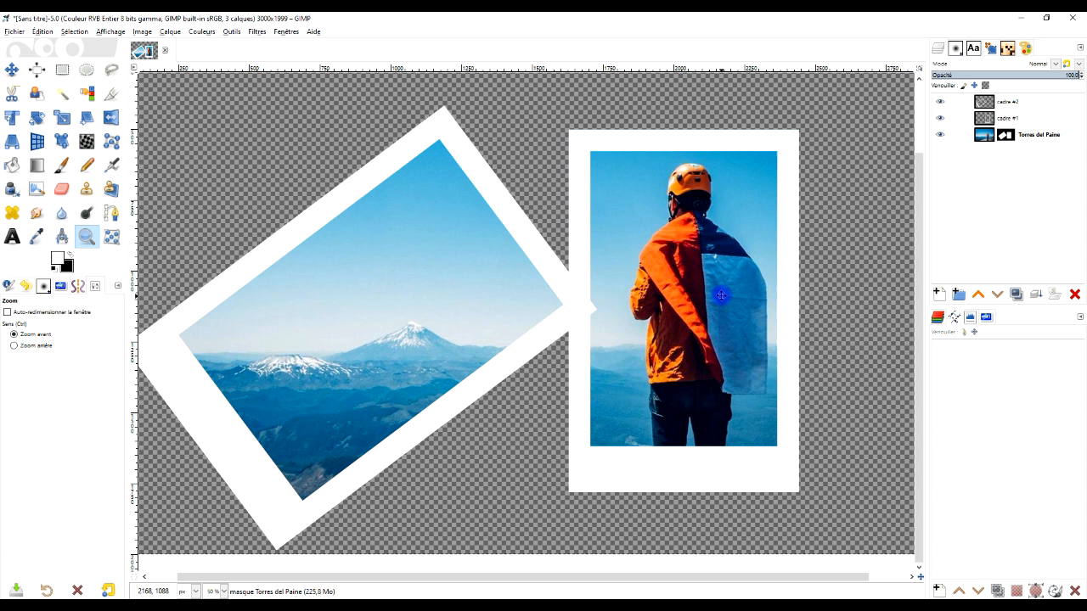
pyautogui.keyDown('ctrl'); pyautogui.click(723, 246); pyautogui.keyUp('ctrl')
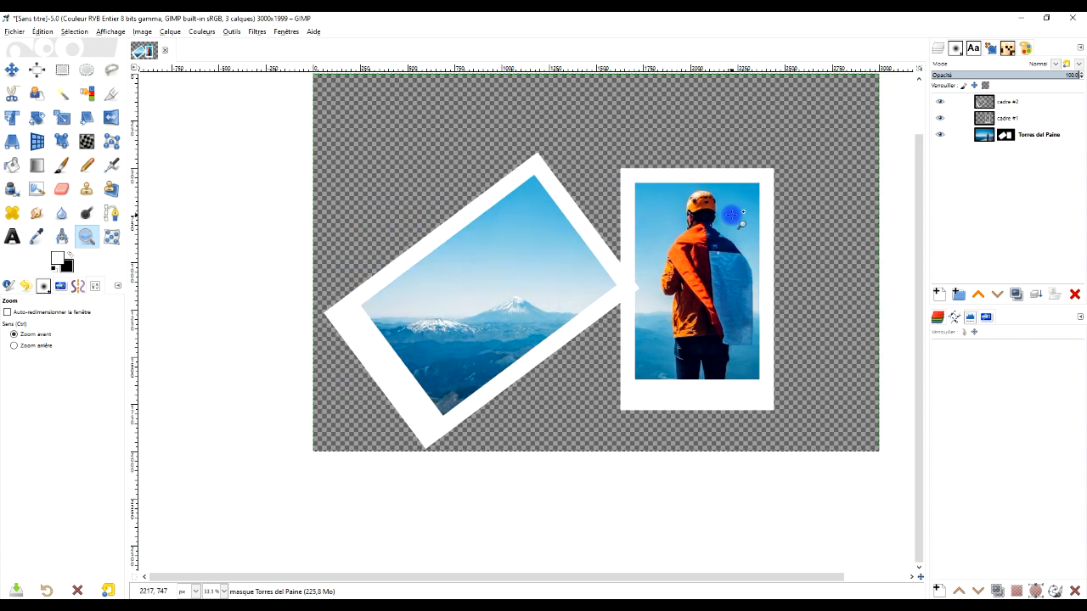
pyautogui.moveTo(733, 212); pyautogui.dragTo(687, 291)
pyautogui.scroll(1, 659, 303)
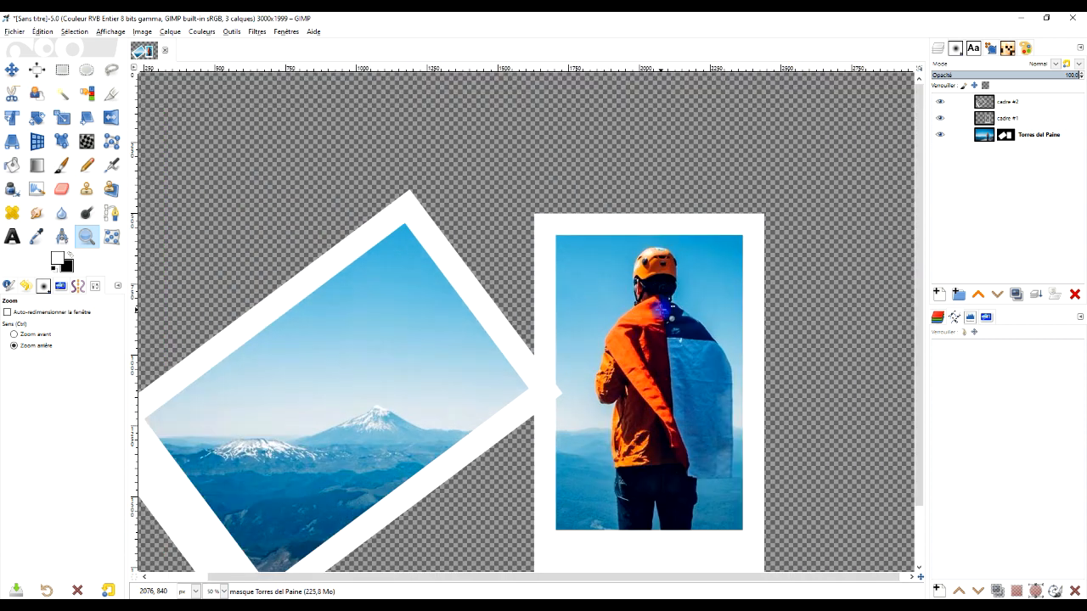
pyautogui.scroll(-1, 662, 311)
pyautogui.moveTo(259, 140); pyautogui.dragTo(838, 503)
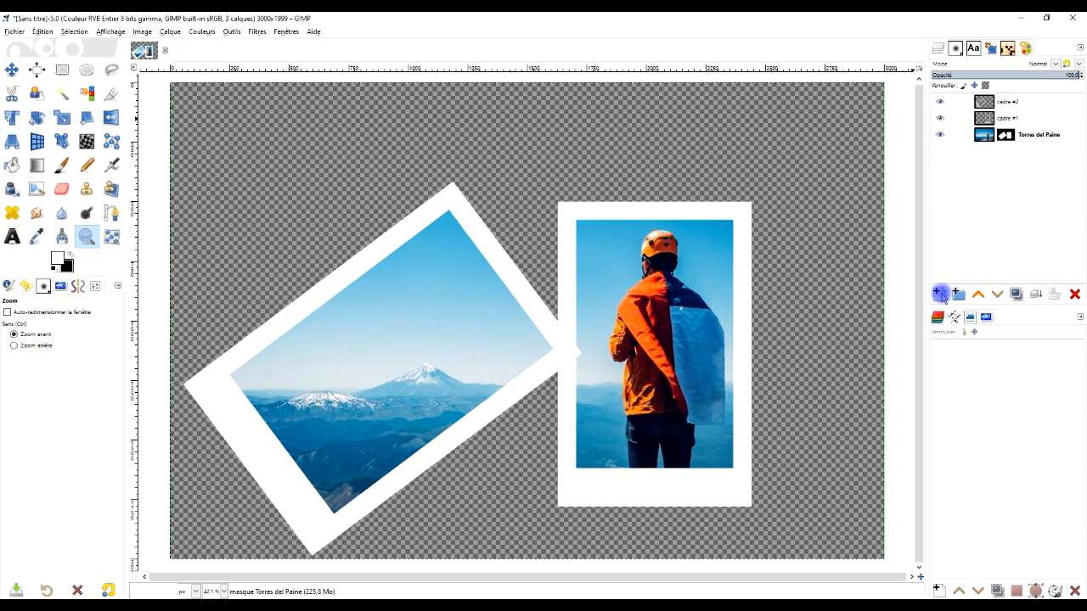
pyautogui.click(940, 294)
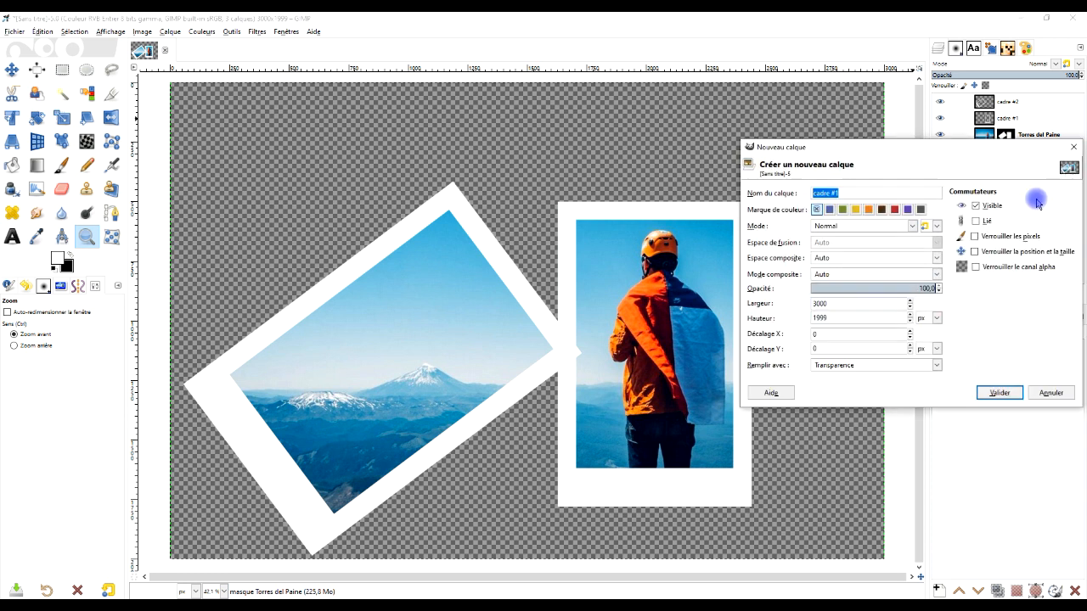
pyautogui.write('arrière-plan')
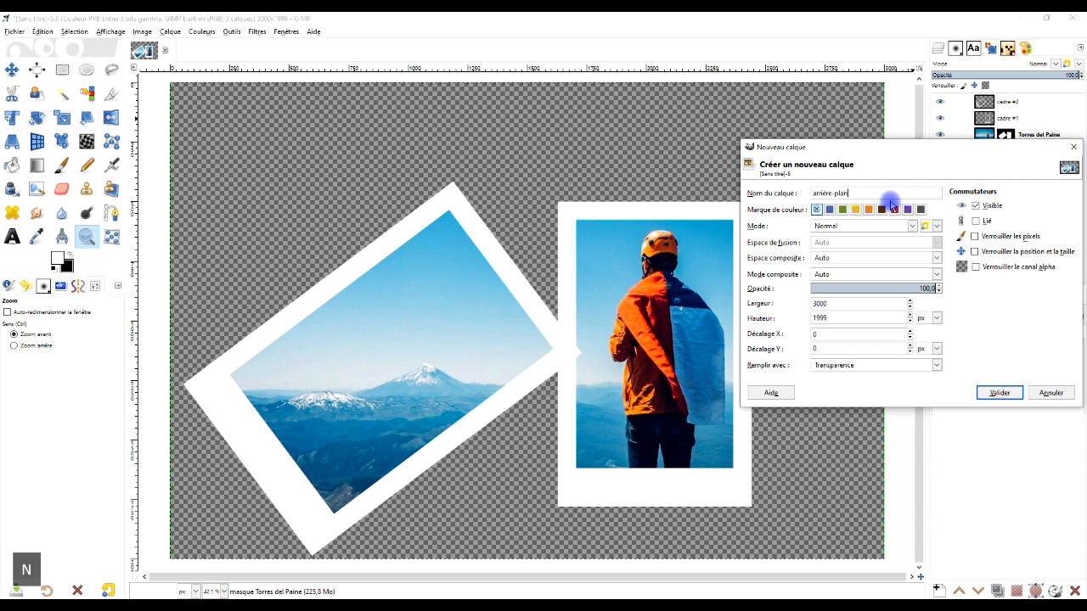
pyautogui.click(901, 366)
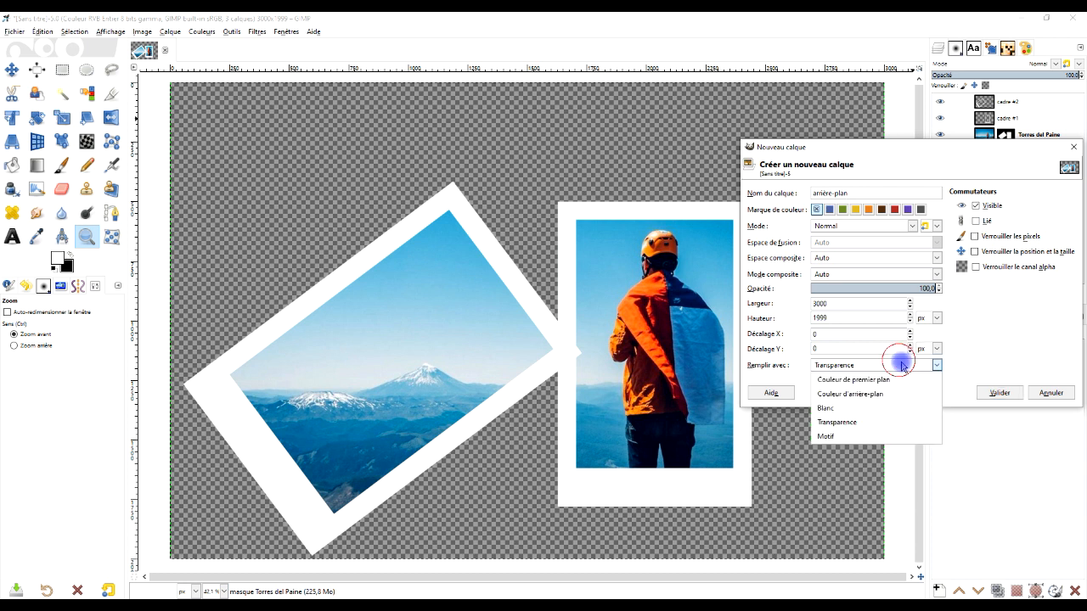
pyautogui.click(859, 394)
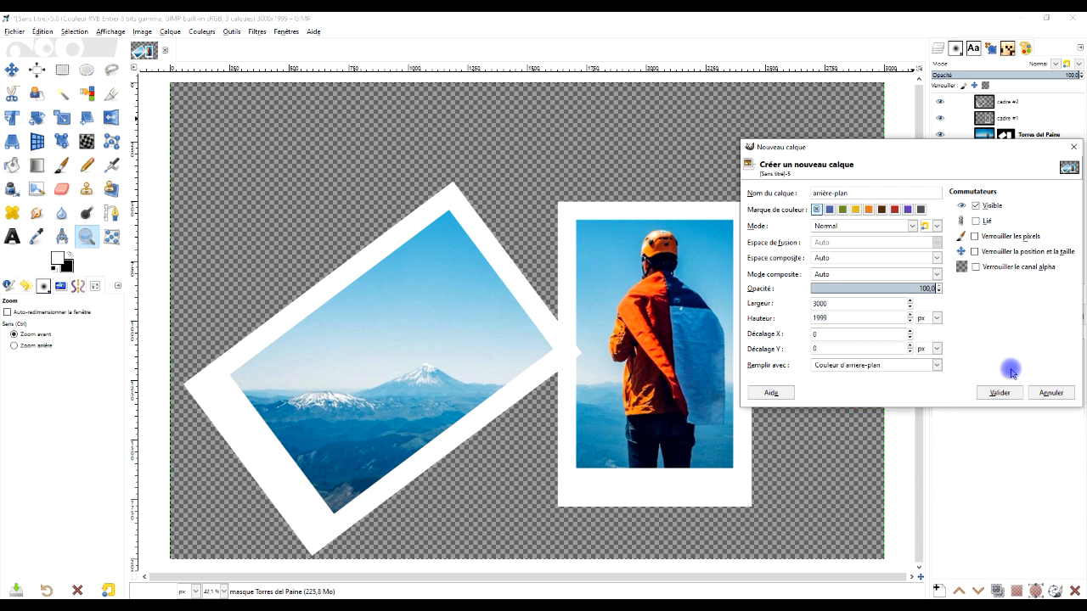
pyautogui.click(999, 393)
# - Lower the "arrière-plan" layer beneath the "Torres del Paine" layer
pyautogui.click(1007, 136)
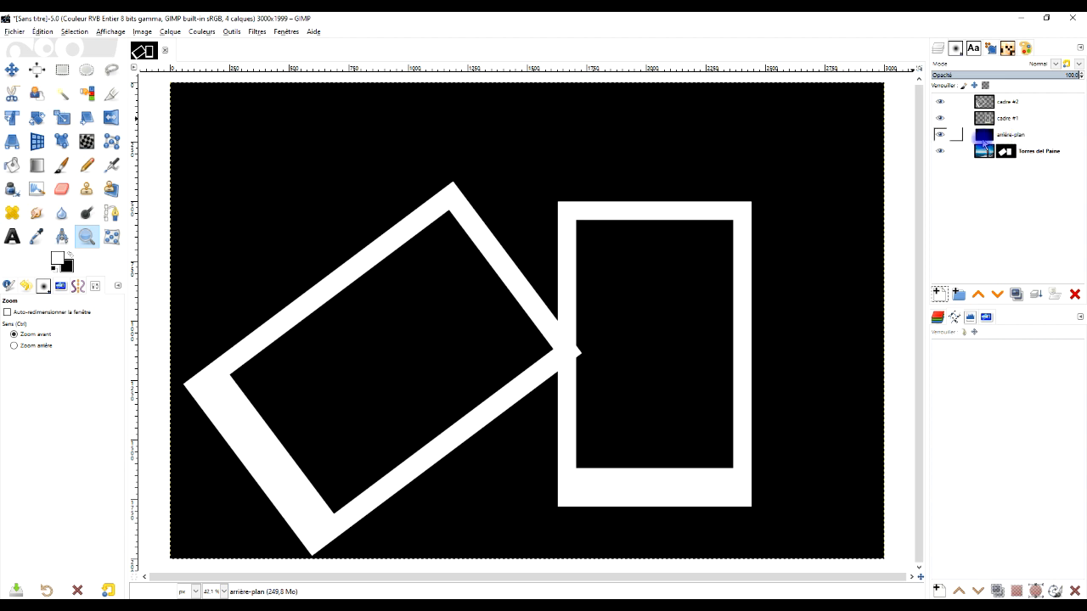
pyautogui.click(1008, 152)
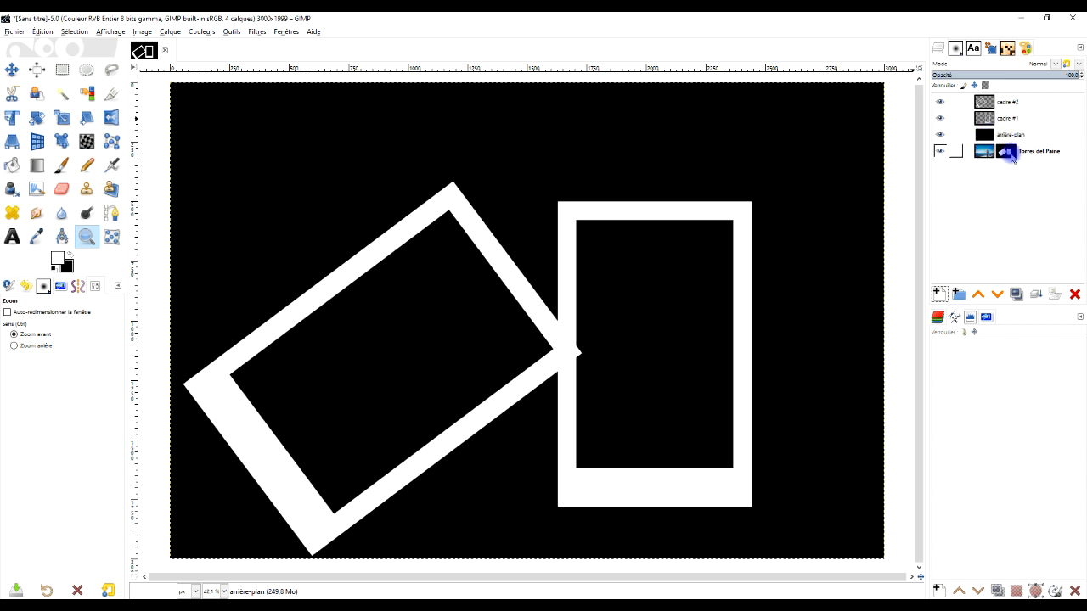
pyautogui.click(999, 294)
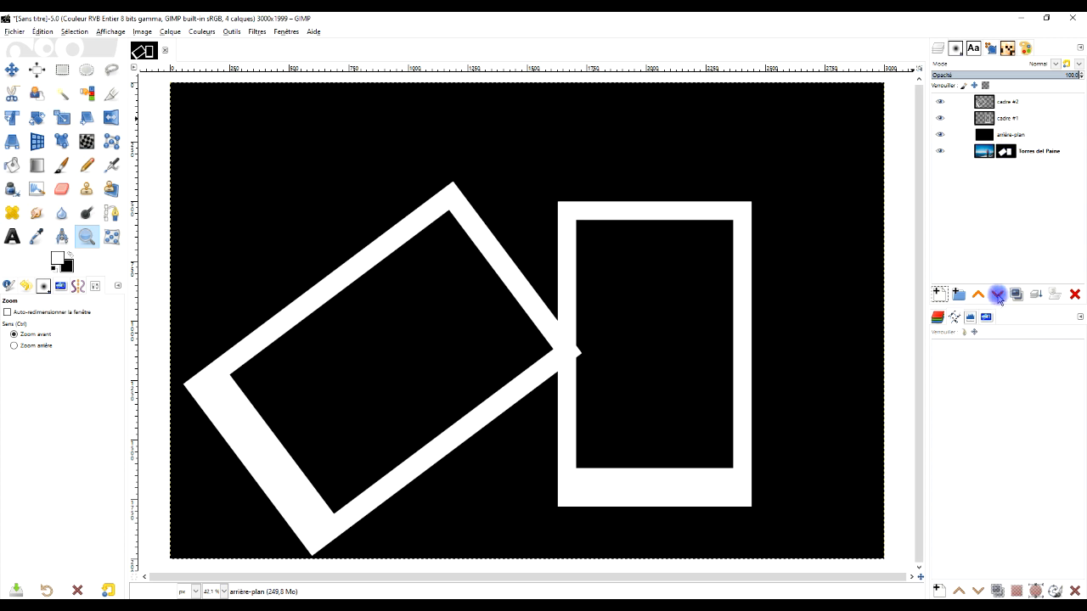
# - Lower the "arrière-plan" layer beneath "Torres del Paine" and fill it with blue (HTML notation 0022c1)
pyautogui.click(998, 296)
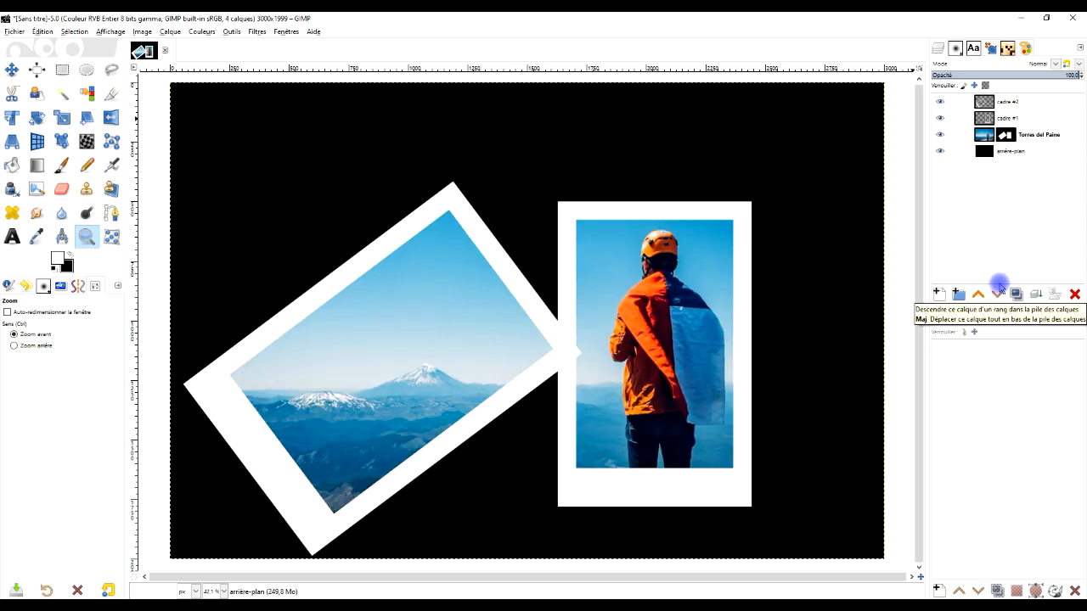
pyautogui.moveTo(718, 358); pyautogui.dragTo(716, 359)
pyautogui.click(67, 265)
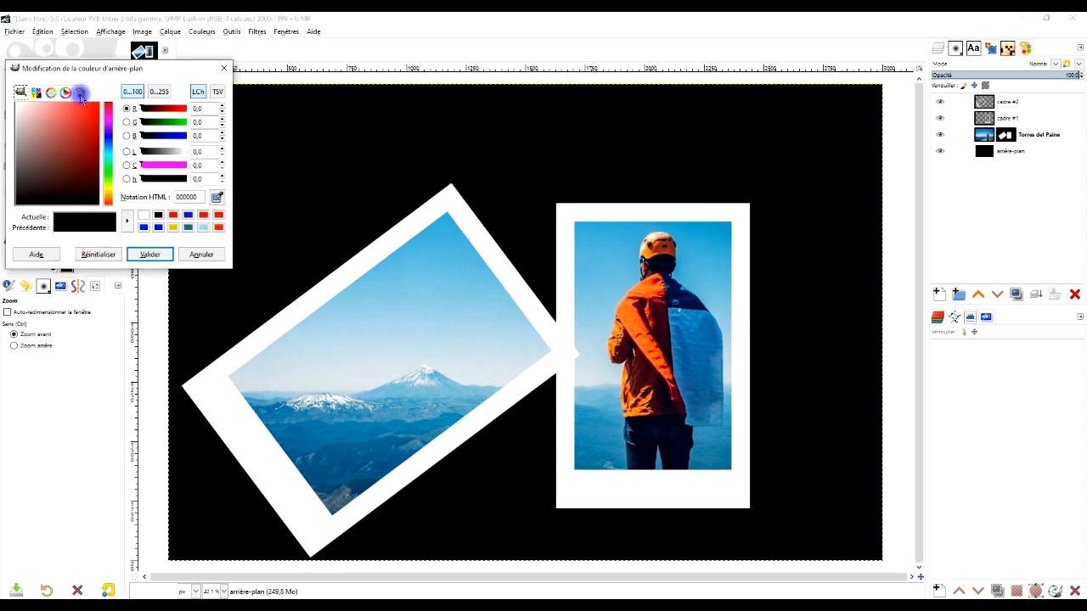
pyautogui.click(108, 141)
pyautogui.moveTo(95, 136)
pyautogui.mouseDown()
pyautogui.moveTo(128, 128)
pyautogui.moveTo(145, 147)
pyautogui.moveTo(115, 130)
pyautogui.mouseUp()
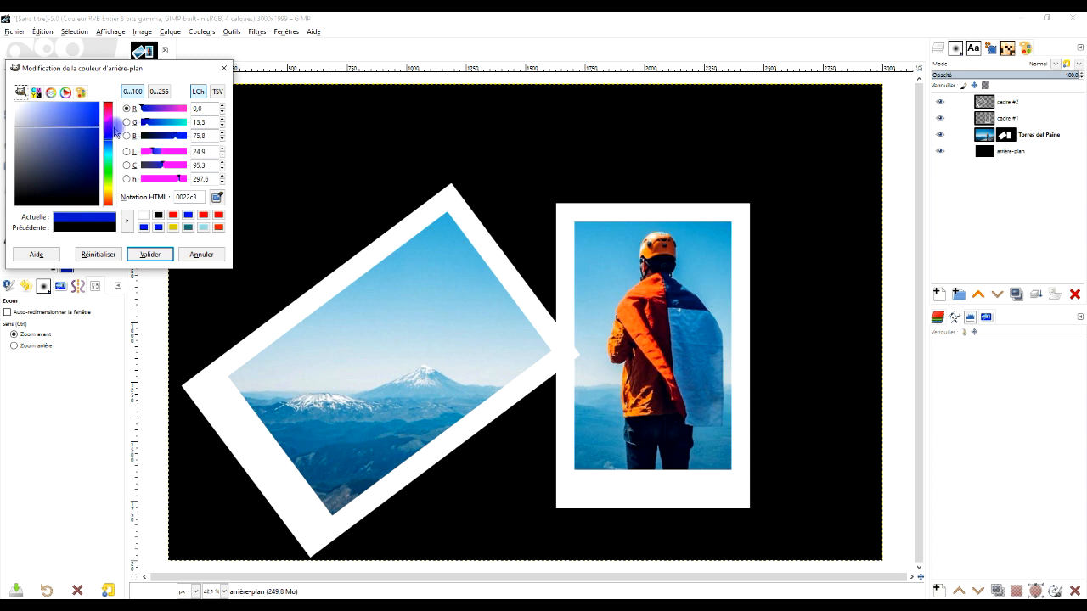
pyautogui.moveTo(88, 225); pyautogui.dragTo(483, 135)
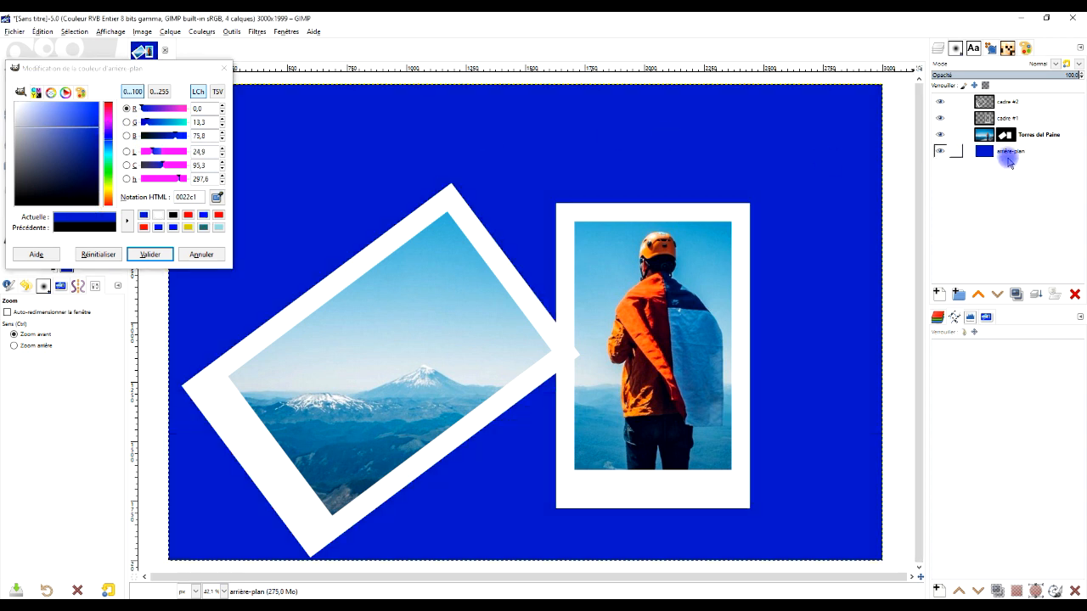
pyautogui.click(217, 254)
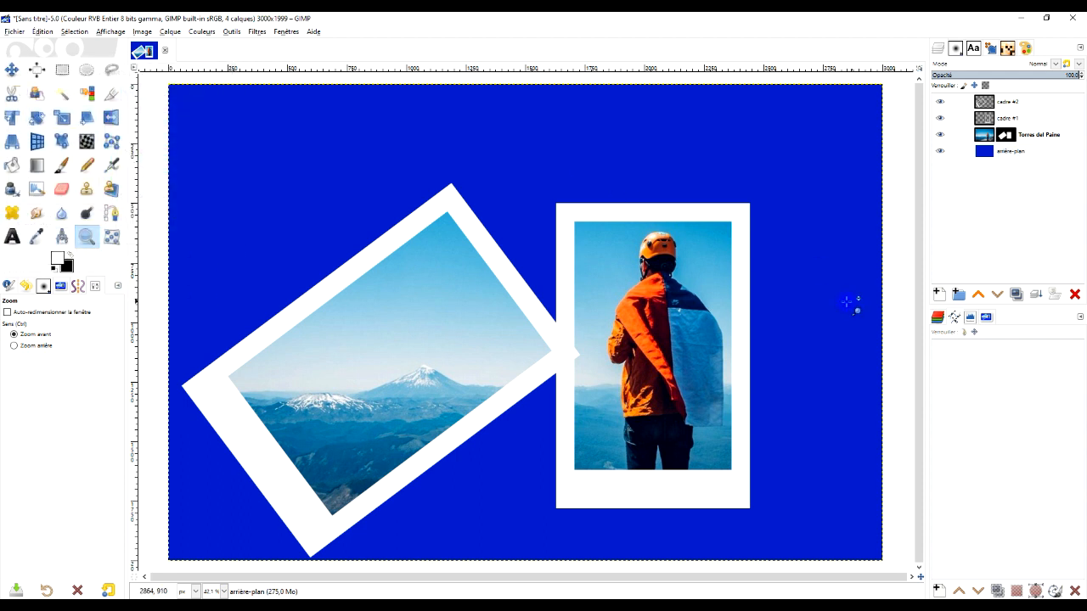
# - Duplicate the "cadre #1" layer and rename the copy "ombre #1"
pyautogui.moveTo(785, 339); pyautogui.dragTo(780, 315)
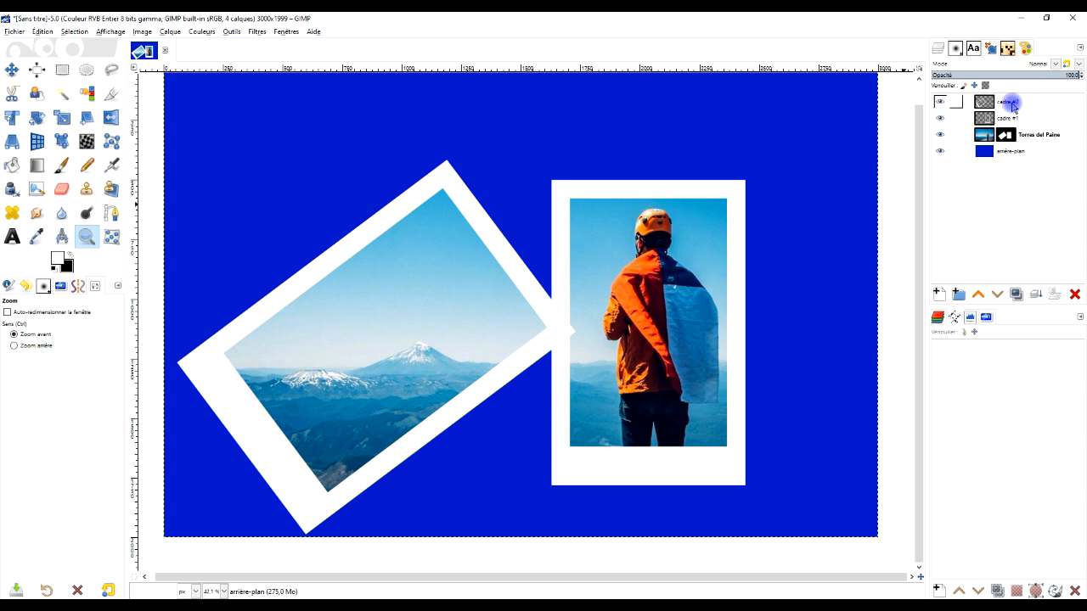
pyautogui.click(1009, 118)
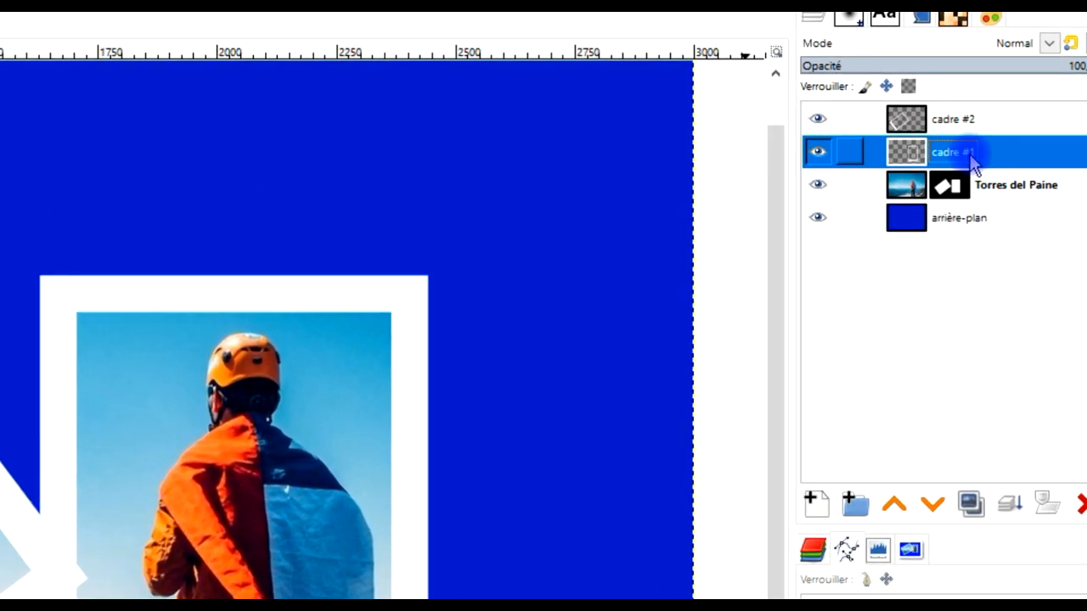
pyautogui.click(970, 503)
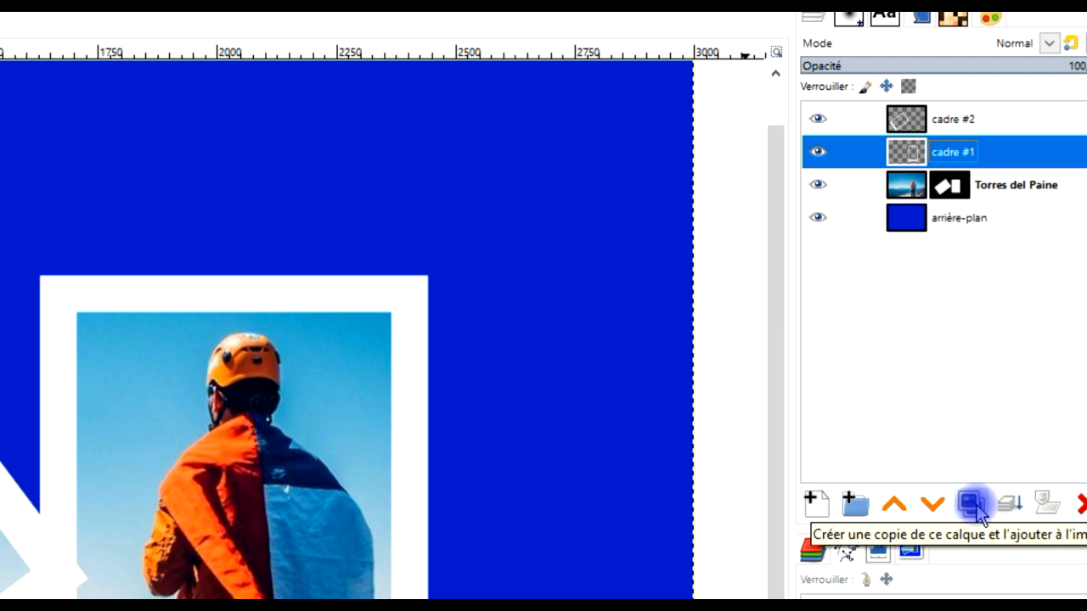
pyautogui.click(977, 506)
pyautogui.doubleClick(955, 155)
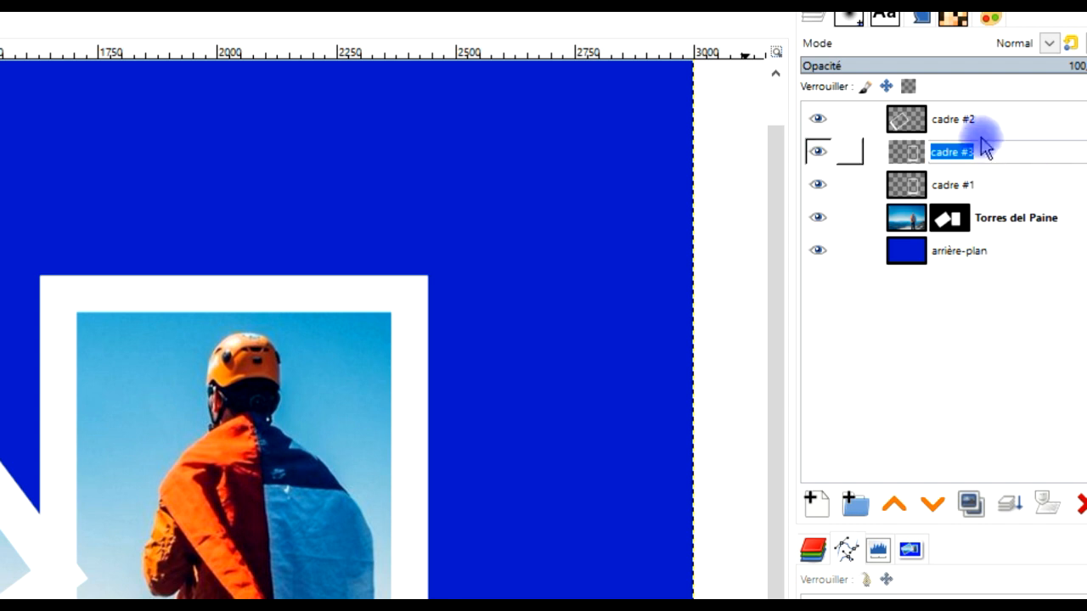
pyautogui.write('ombre ')
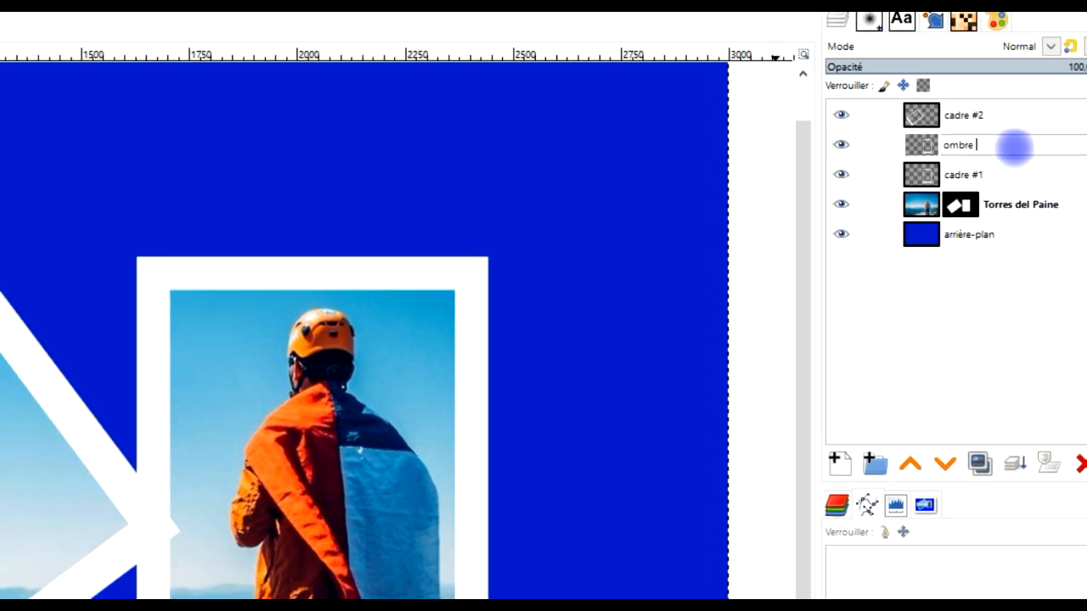
pyautogui.write('#1')
pyautogui.press('Return')
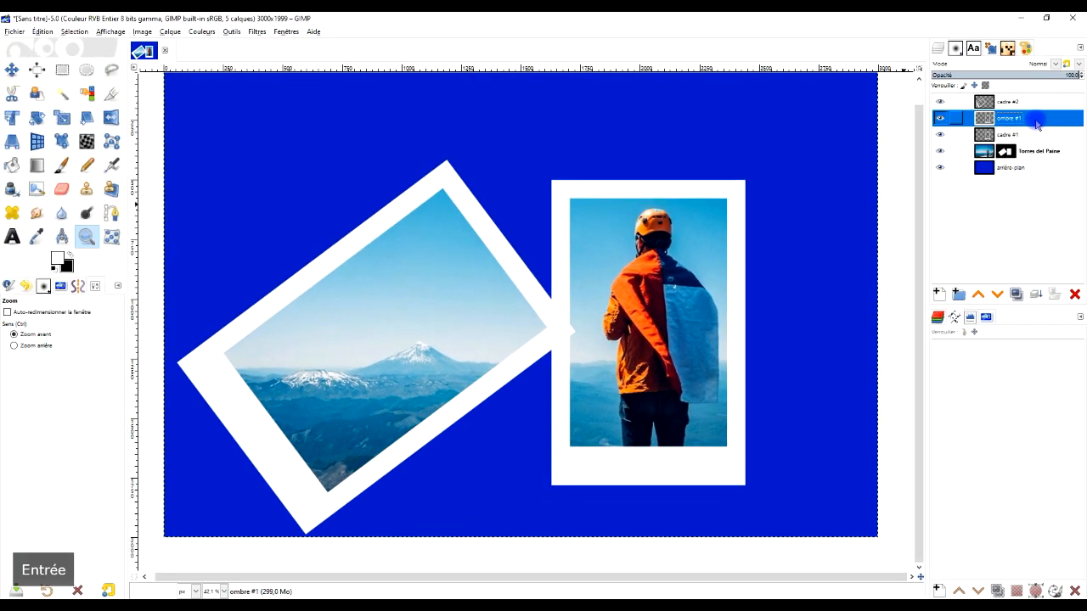
# - Invert the colours of the "ombre #1" layer and lower it beneath "cadre #1"
pyautogui.click(201, 31)
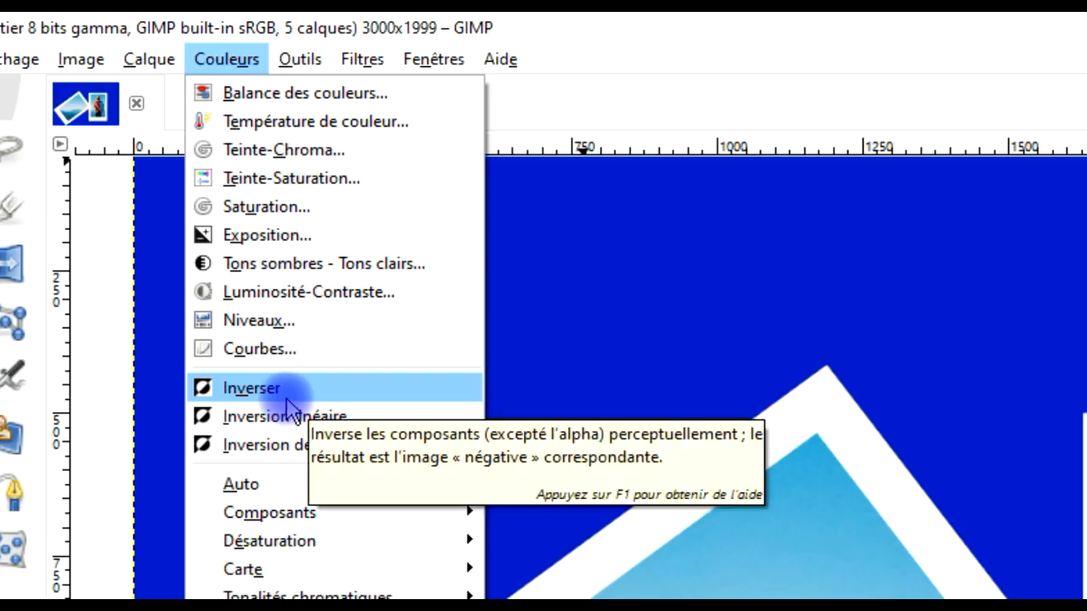
pyautogui.click(229, 187)
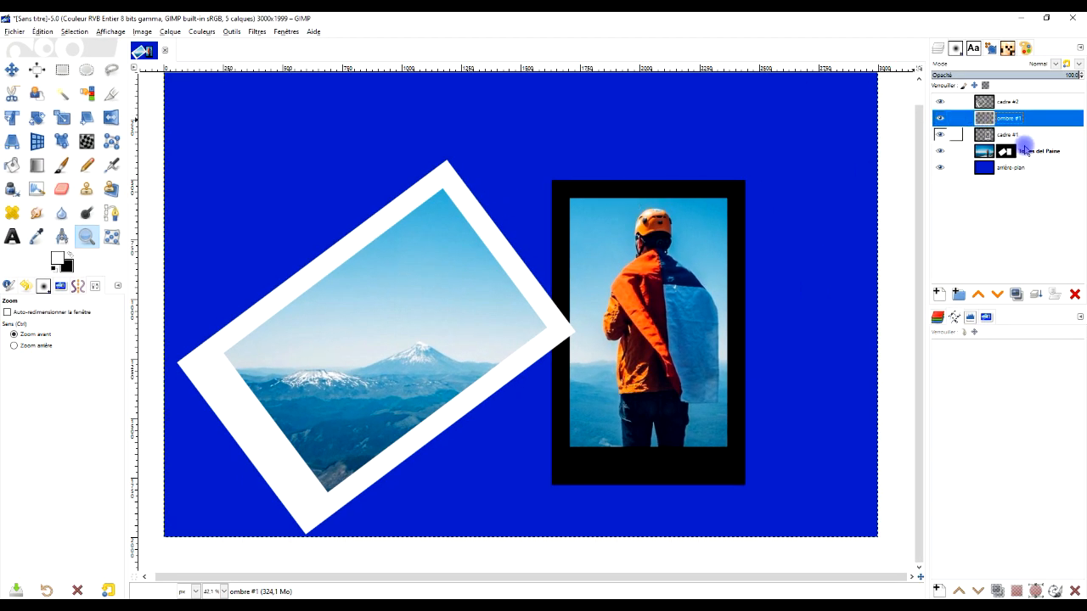
pyautogui.click(998, 294)
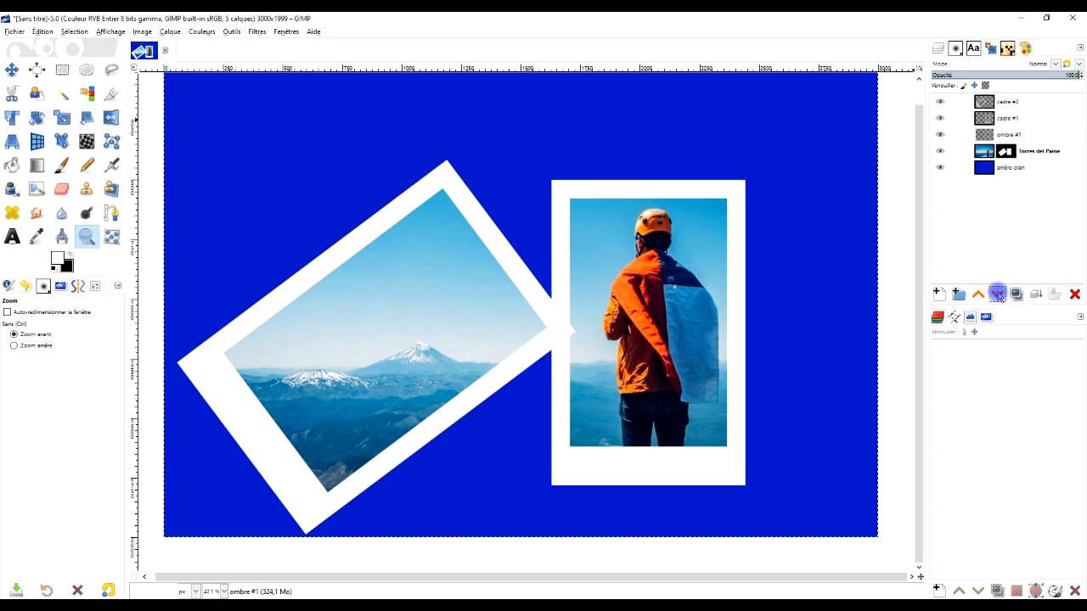
# - Duplicate the "cadre #2" layer and rename the copy "ombre #2"
pyautogui.click(1008, 104)
pyautogui.click(1016, 295)
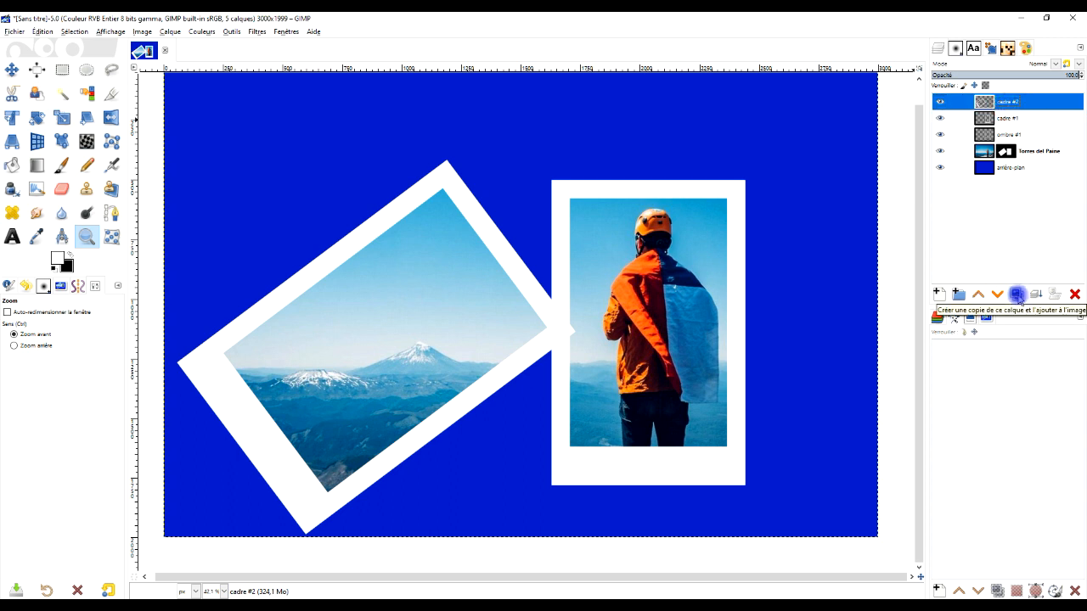
pyautogui.click(1017, 295)
pyautogui.doubleClick(1007, 101)
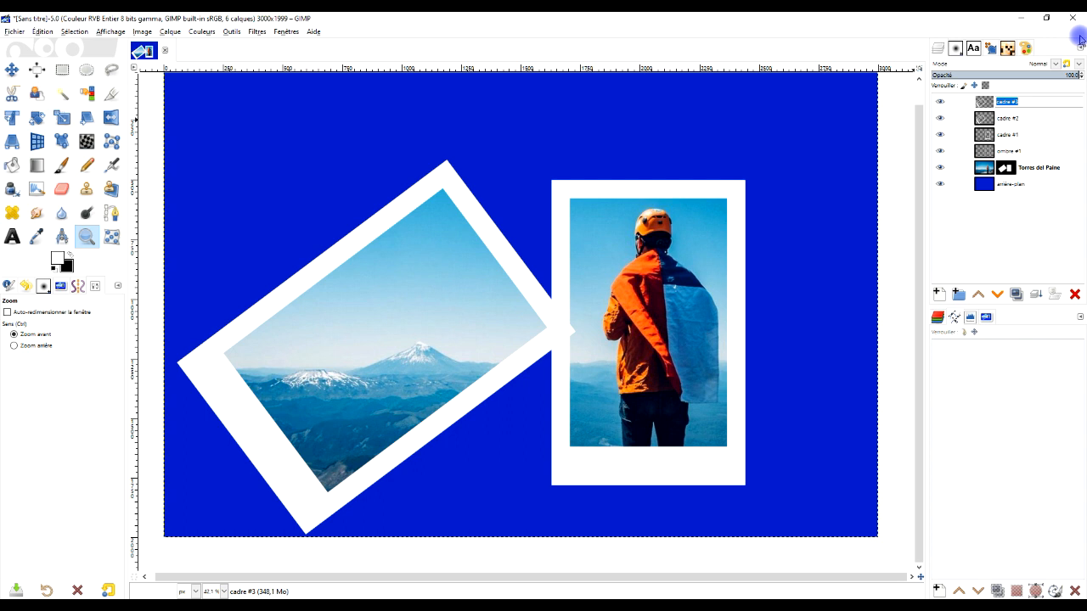
pyautogui.write('ombre')
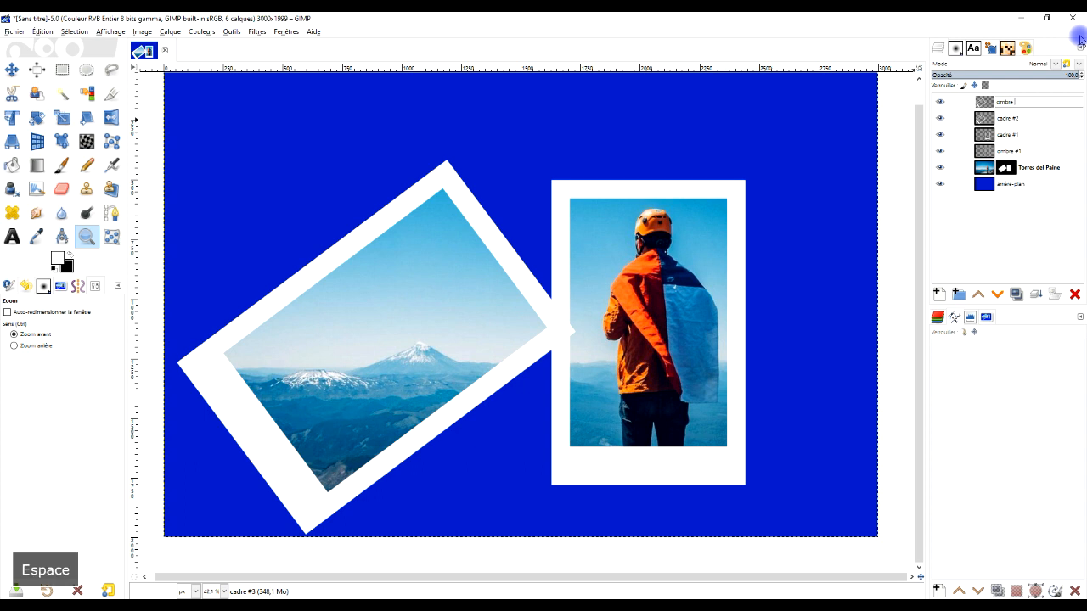
pyautogui.write(' #2')
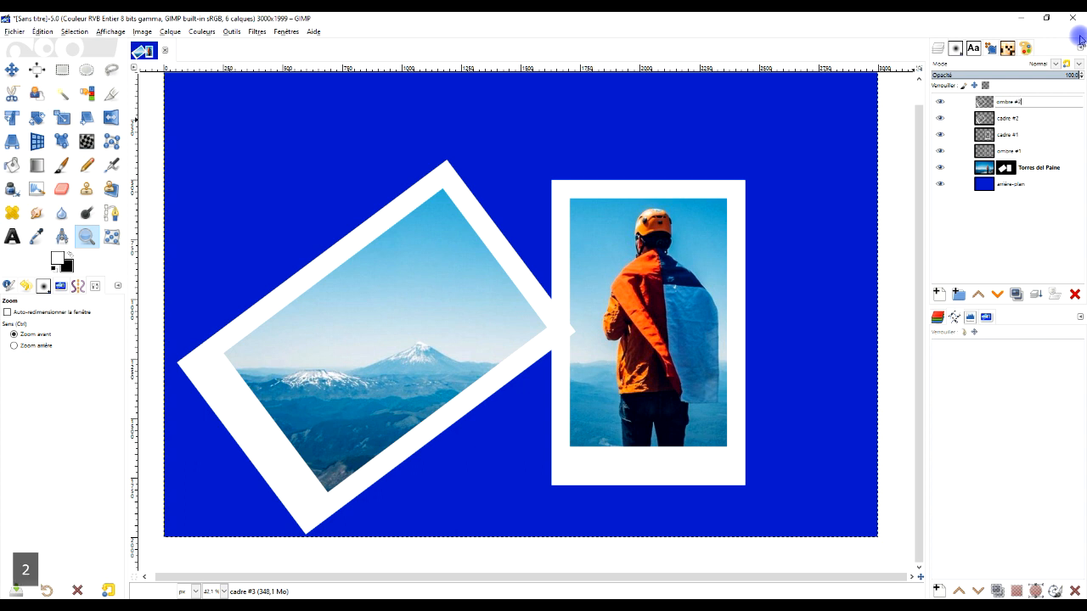
pyautogui.press('Return')
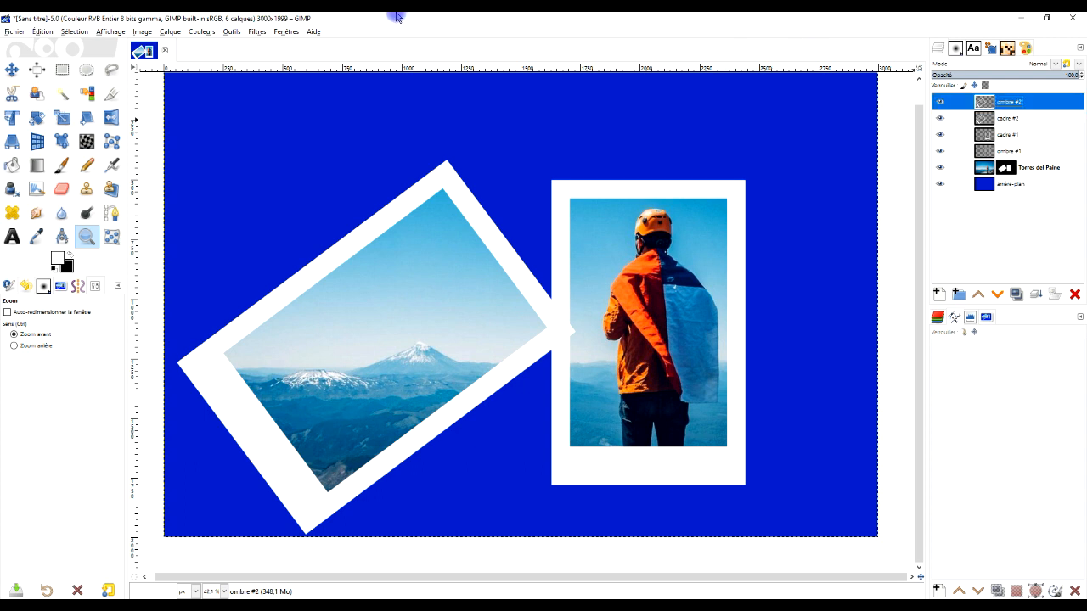
# - Invert the colours of the "ombre #2" layer and lower it beneath "cadre #2"
pyautogui.click(198, 32)
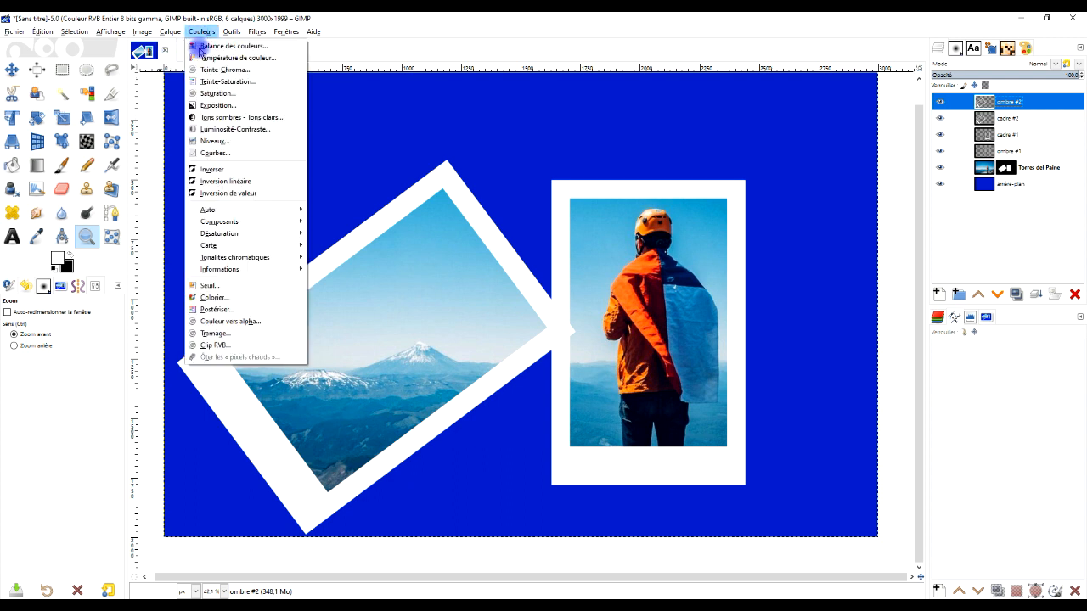
pyautogui.click(223, 167)
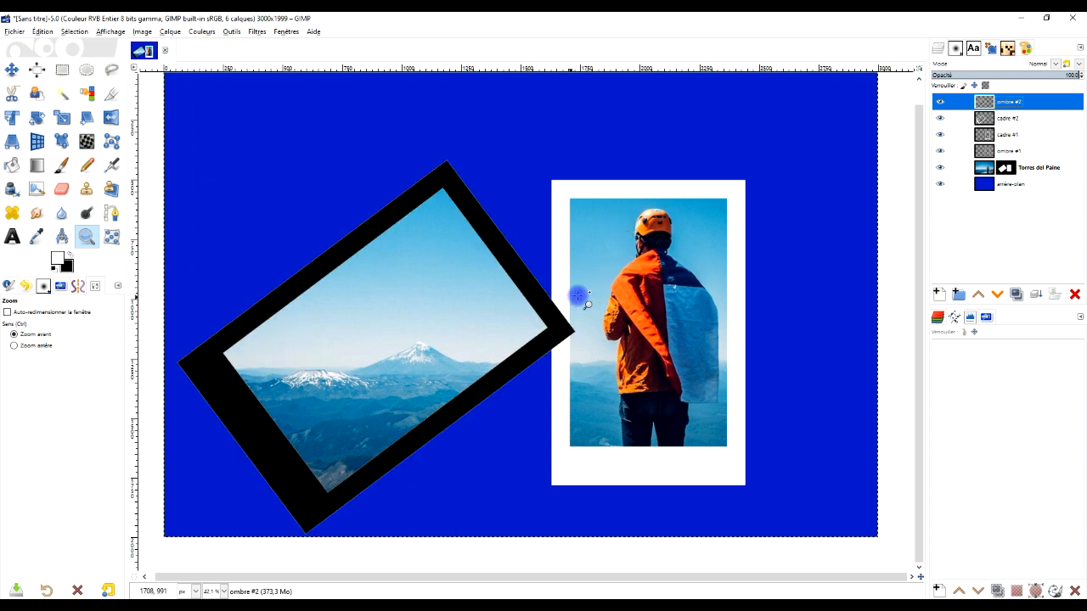
pyautogui.click(998, 295)
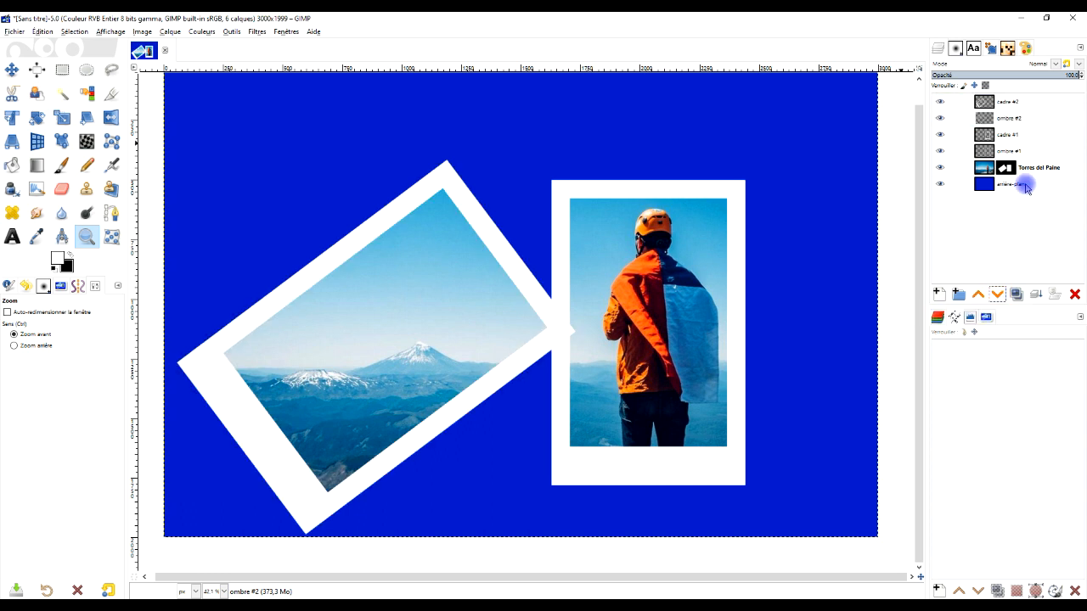
# - With the Move tool set to move the active layer, offset "ombre #2" slightly rightward and downward from the tilted frame
pyautogui.click(10, 68)
pyautogui.click(32, 349)
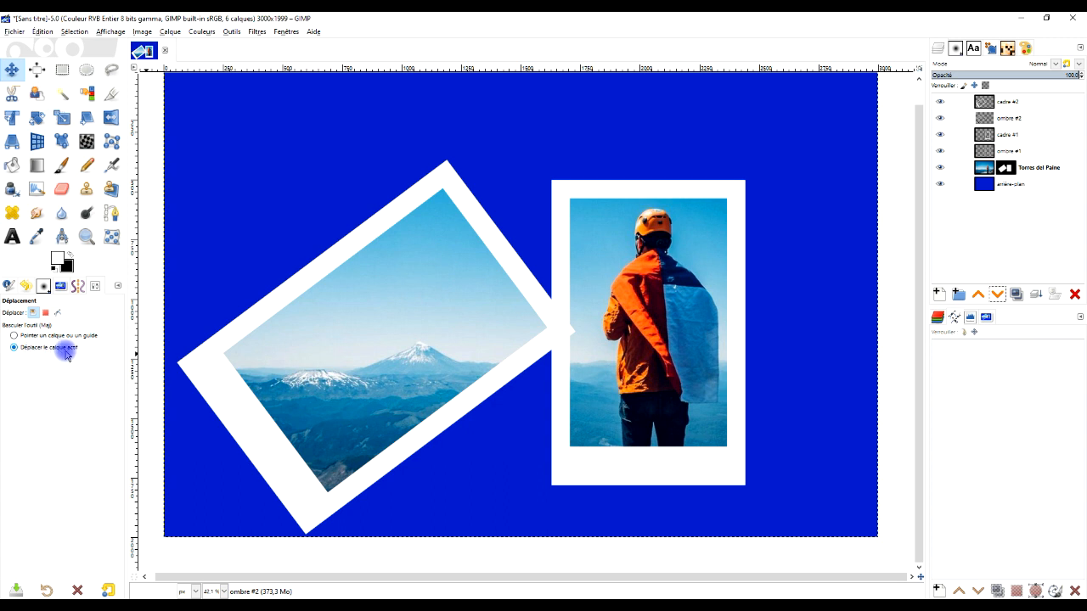
pyautogui.click(1007, 121)
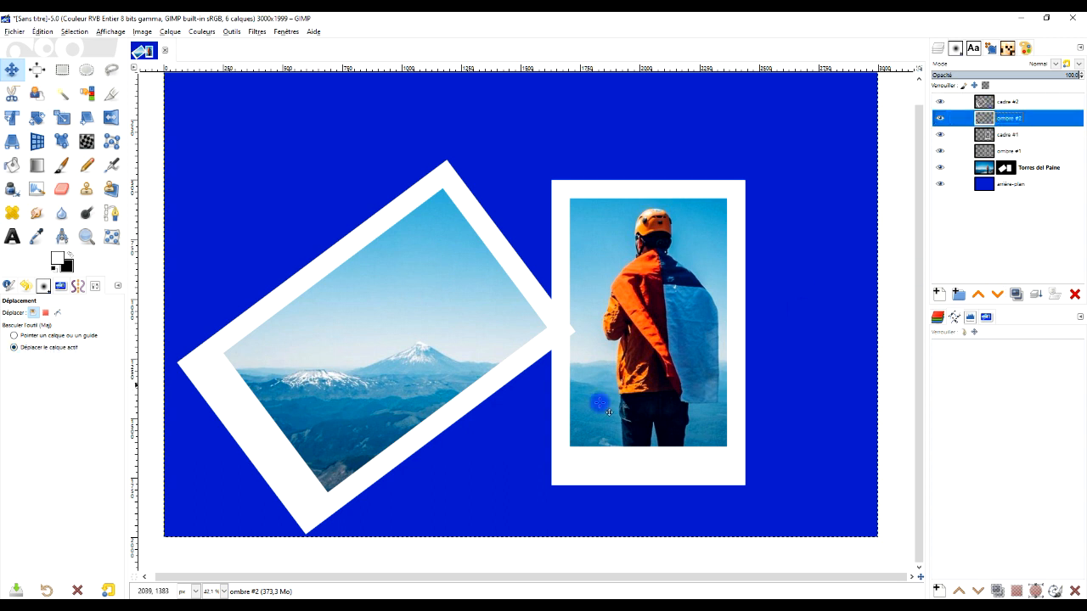
pyautogui.click(488, 239)
pyautogui.moveTo(489, 239)
pyautogui.mouseDown()
pyautogui.moveTo(489, 248)
pyautogui.moveTo(478, 239)
pyautogui.mouseUp()
pyautogui.moveTo(463, 308); pyautogui.dragTo(476, 252)
pyautogui.moveTo(502, 185); pyautogui.dragTo(505, 189)
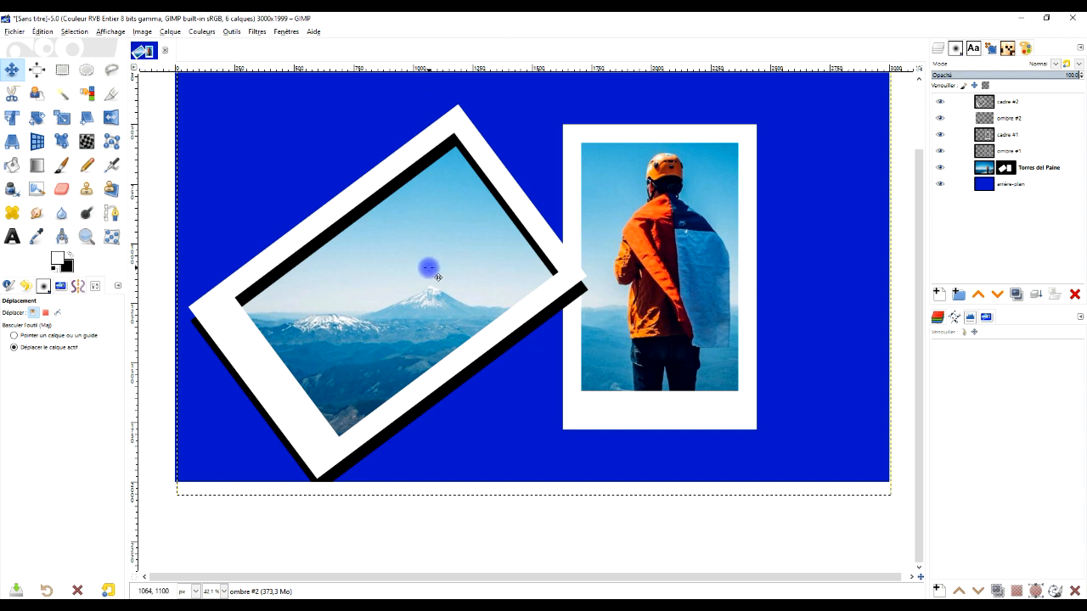
pyautogui.moveTo(436, 277)
pyautogui.mouseDown()
pyautogui.moveTo(450, 270)
pyautogui.moveTo(428, 261)
pyautogui.mouseUp()
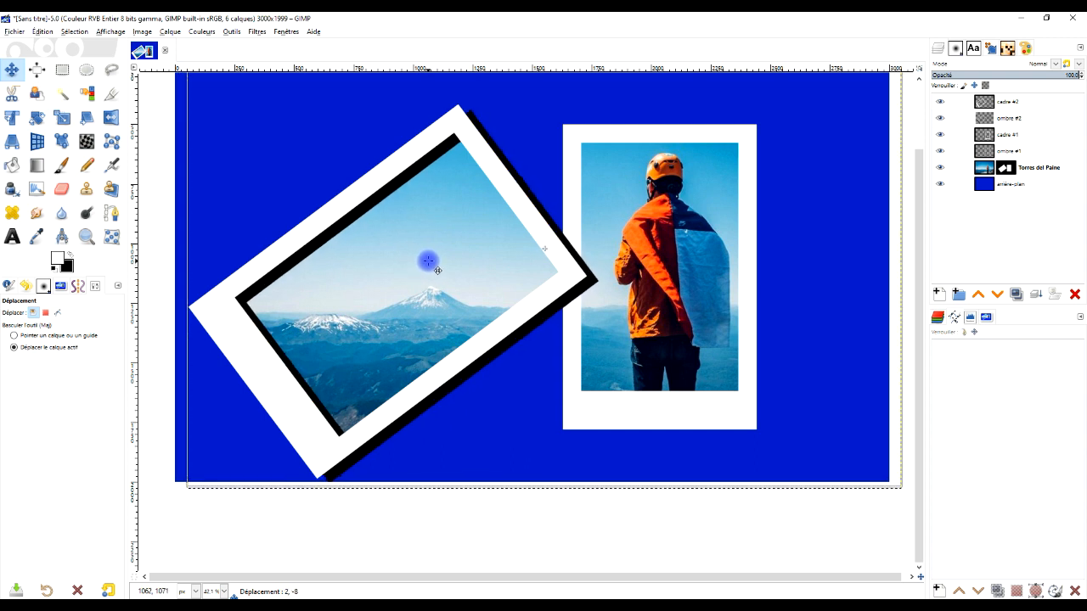
pyautogui.moveTo(428, 261); pyautogui.dragTo(428, 259)
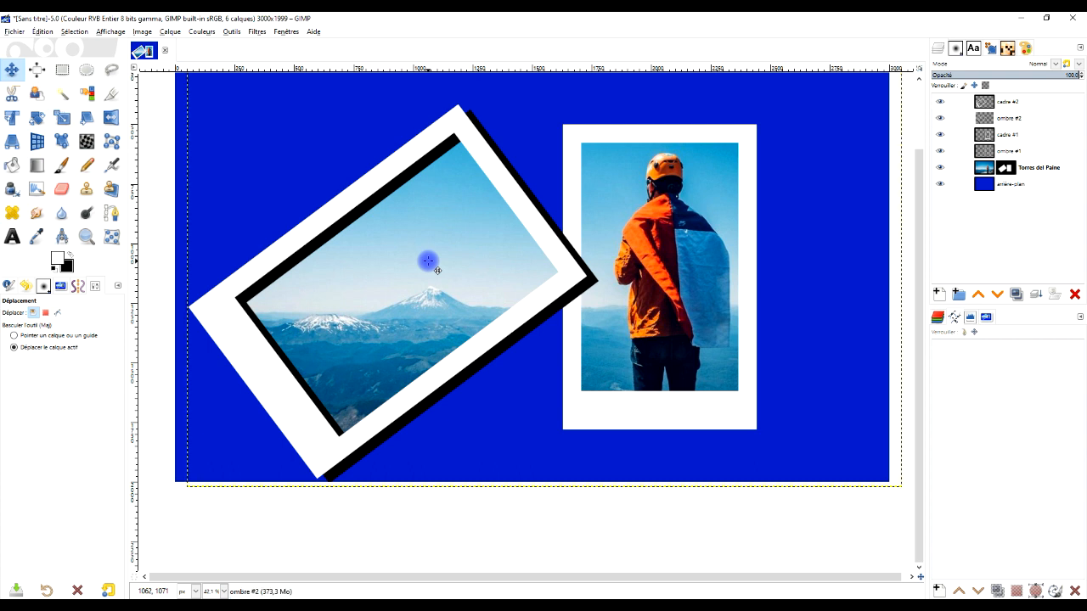
# - Offset the "ombre #1" layer slightly rightward and downward from the upright frame, matching the tilted frame's shadow
pyautogui.click(1023, 154)
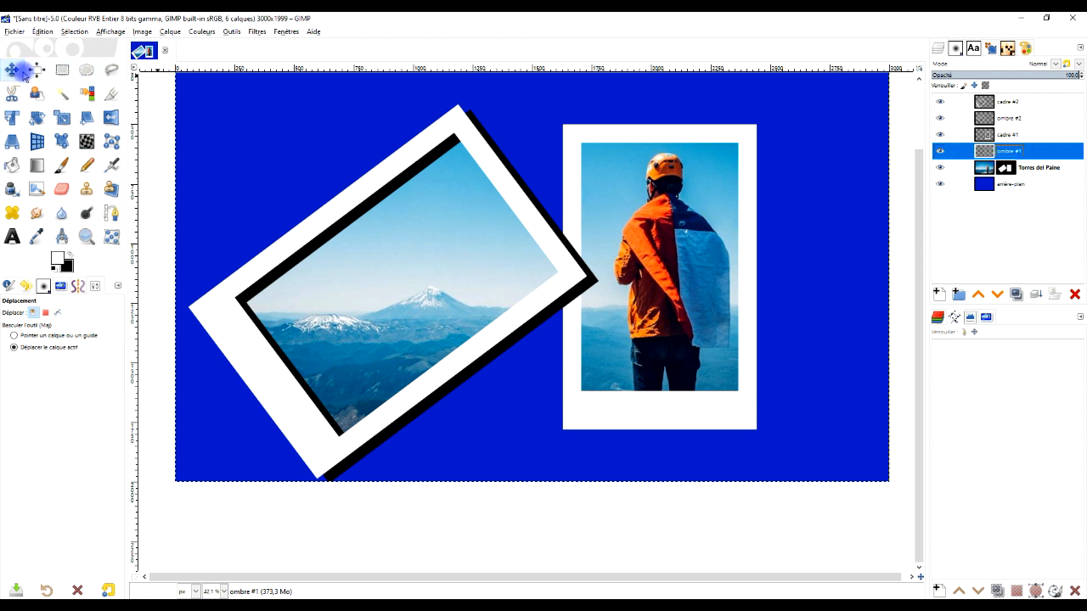
pyautogui.moveTo(685, 240); pyautogui.dragTo(698, 246)
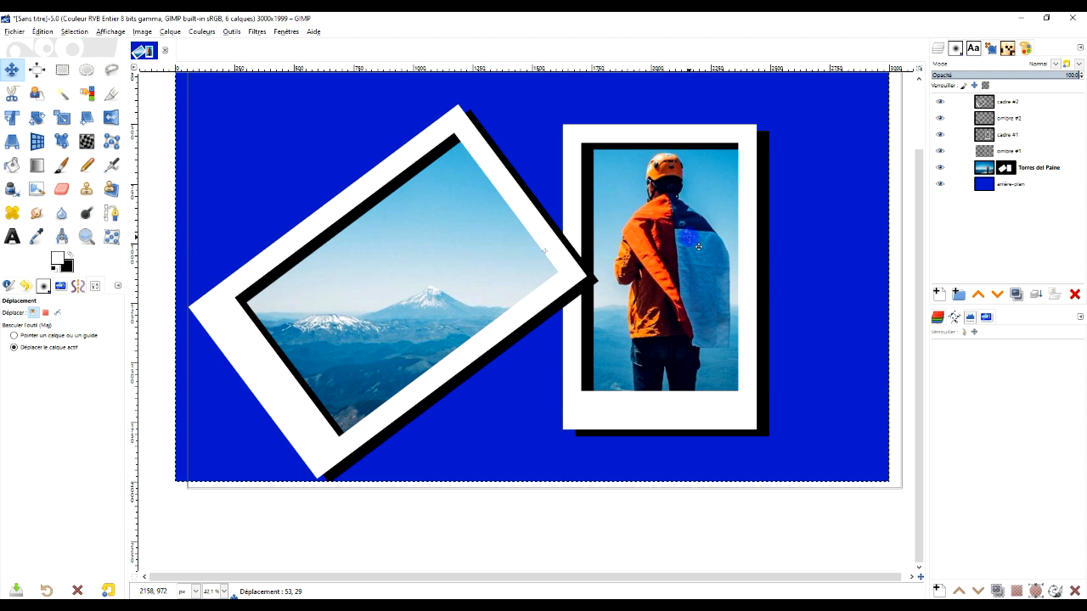
pyautogui.moveTo(698, 246); pyautogui.dragTo(698, 247)
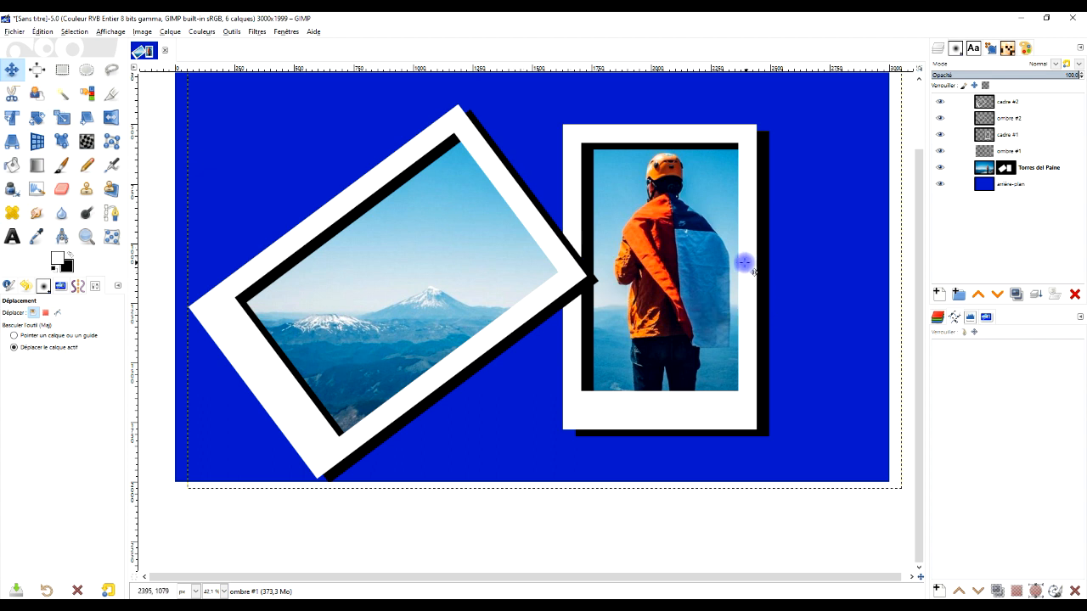
pyautogui.moveTo(709, 268); pyautogui.dragTo(706, 268)
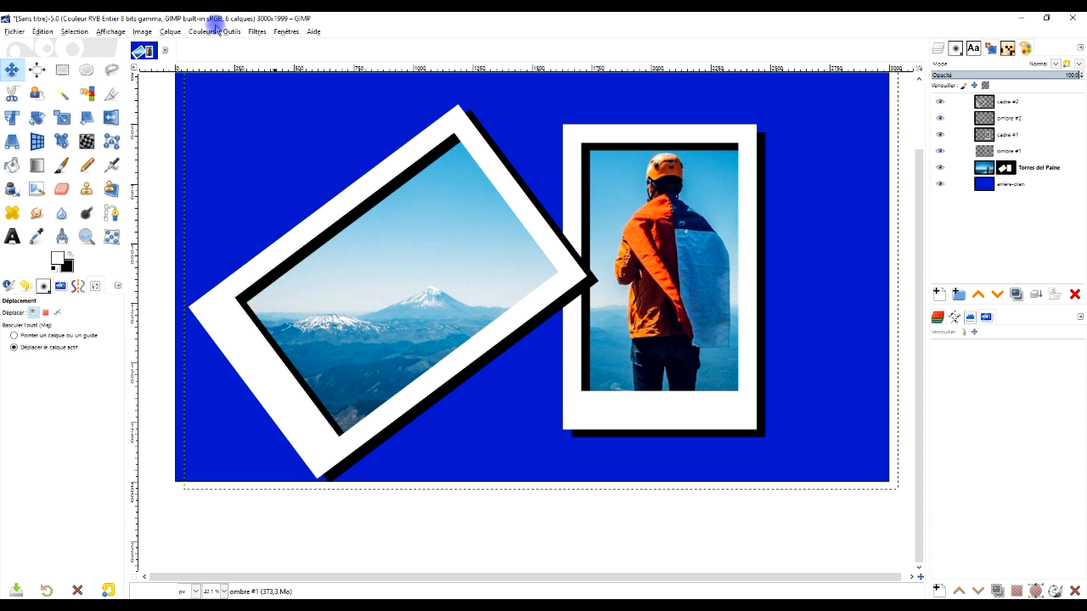
# - Resize the "ombre #1" and "ombre #2" layers to the image dimensions
pyautogui.click(257, 31)
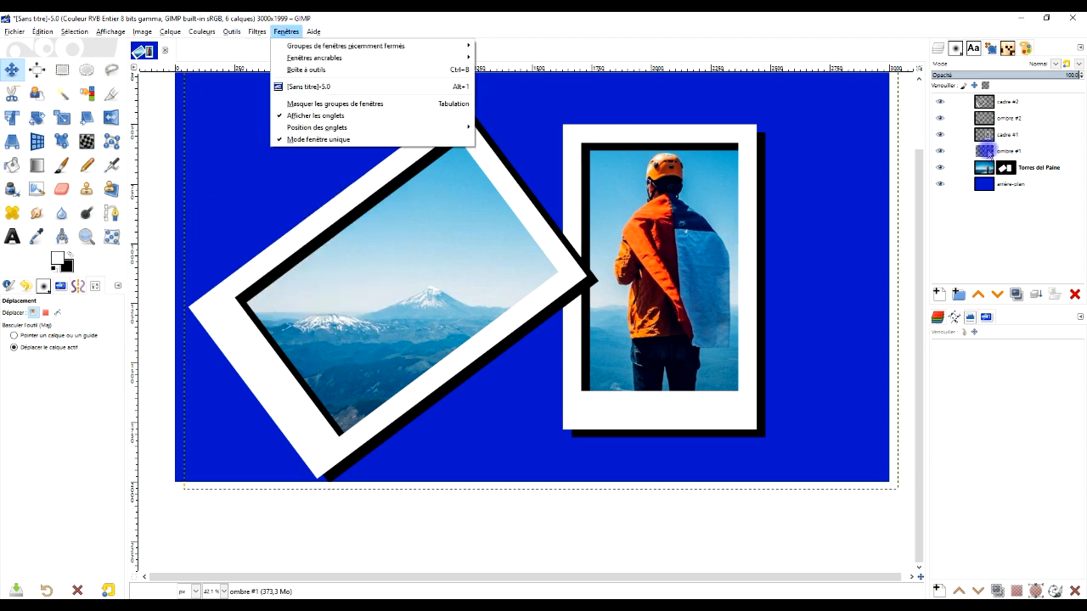
pyautogui.rightClick(986, 151)
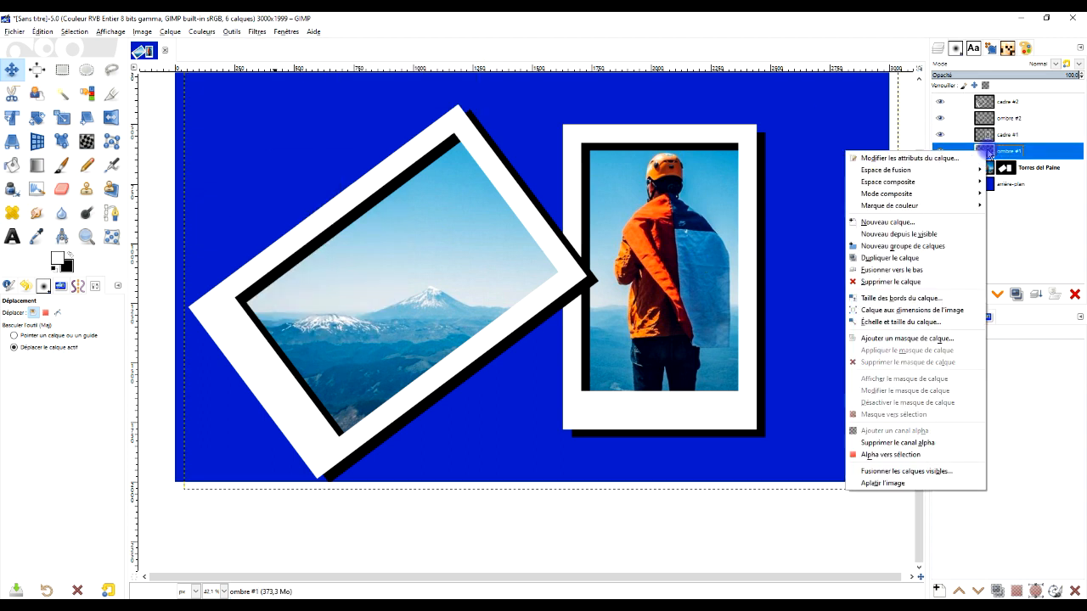
pyautogui.click(924, 310)
pyautogui.rightClick(1000, 124)
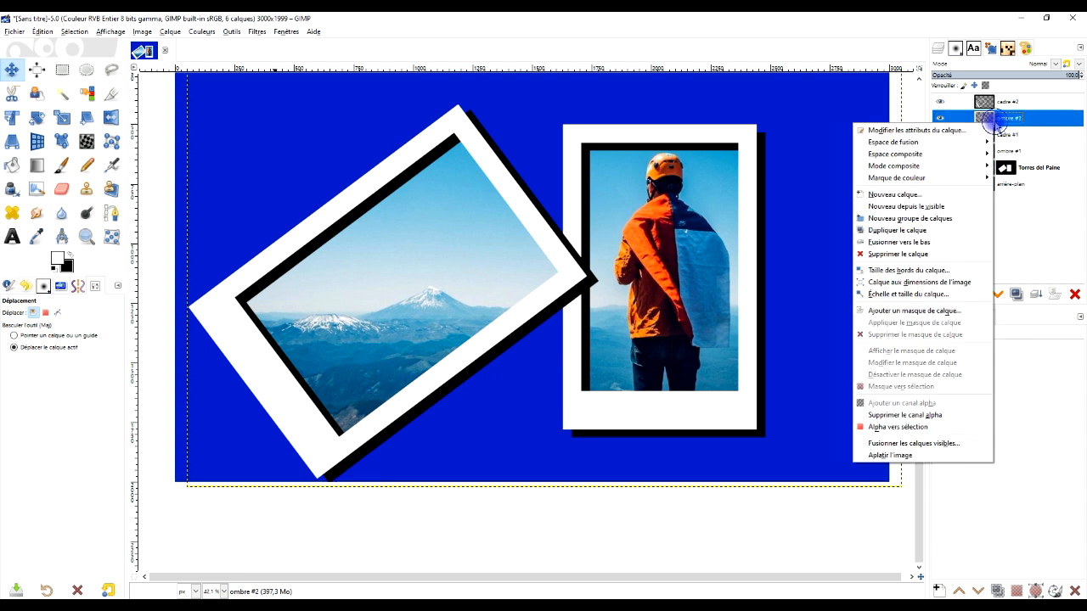
pyautogui.click(953, 285)
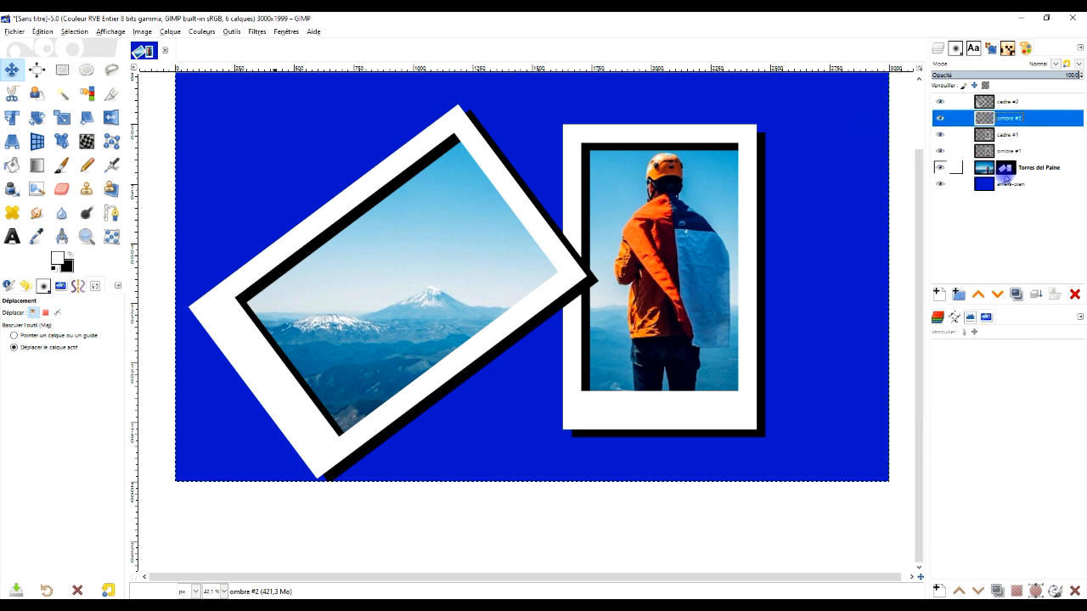
# - Apply a Gaussian blur of 16.87 in X and Y to the "ombre #1" layer
pyautogui.click(1002, 152)
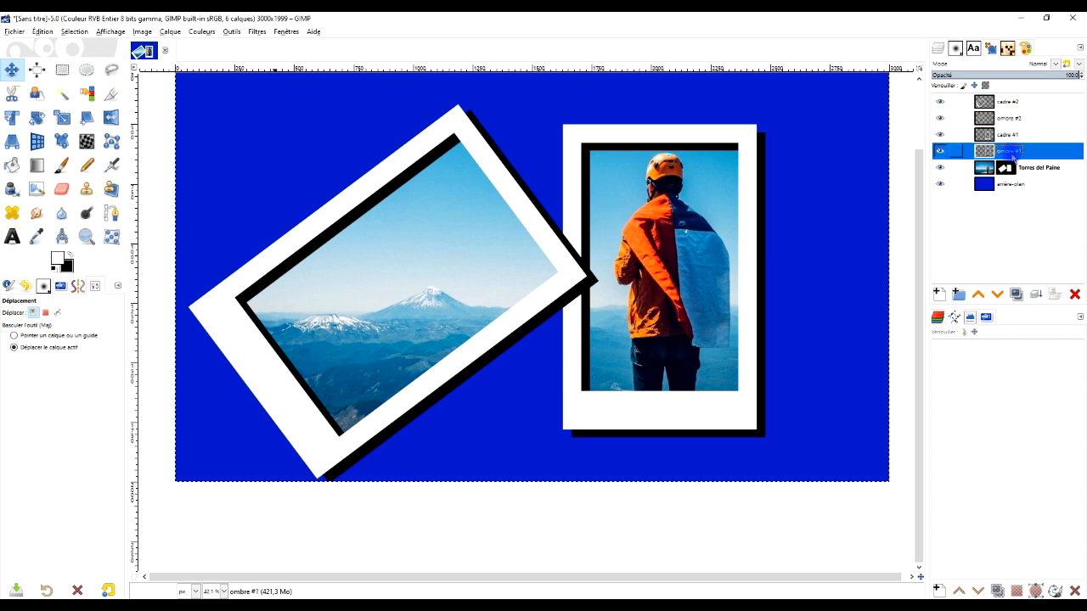
pyautogui.click(256, 31)
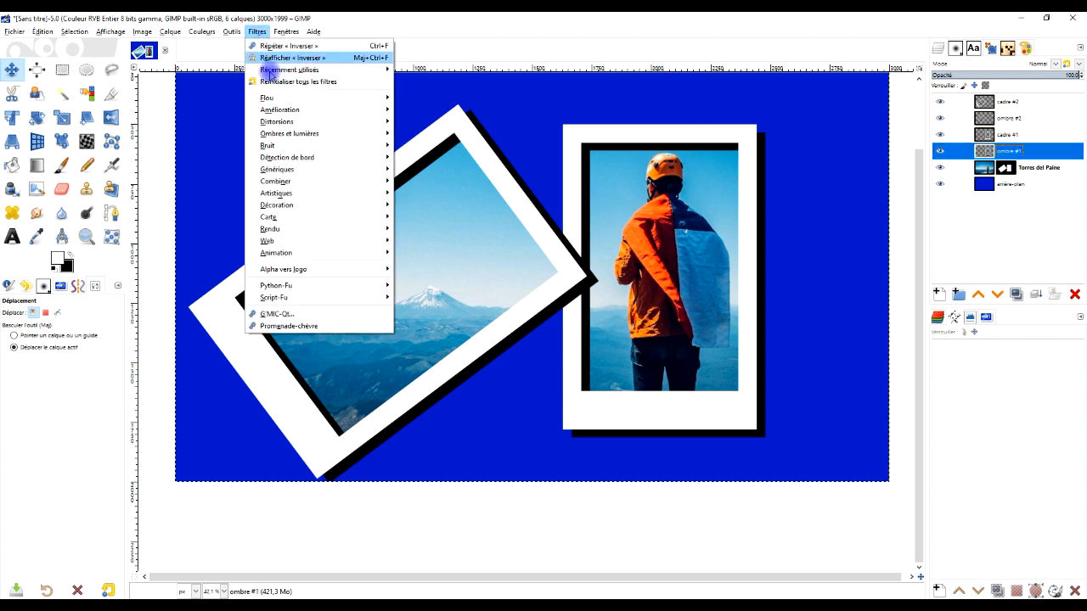
pyautogui.moveTo(325, 100)
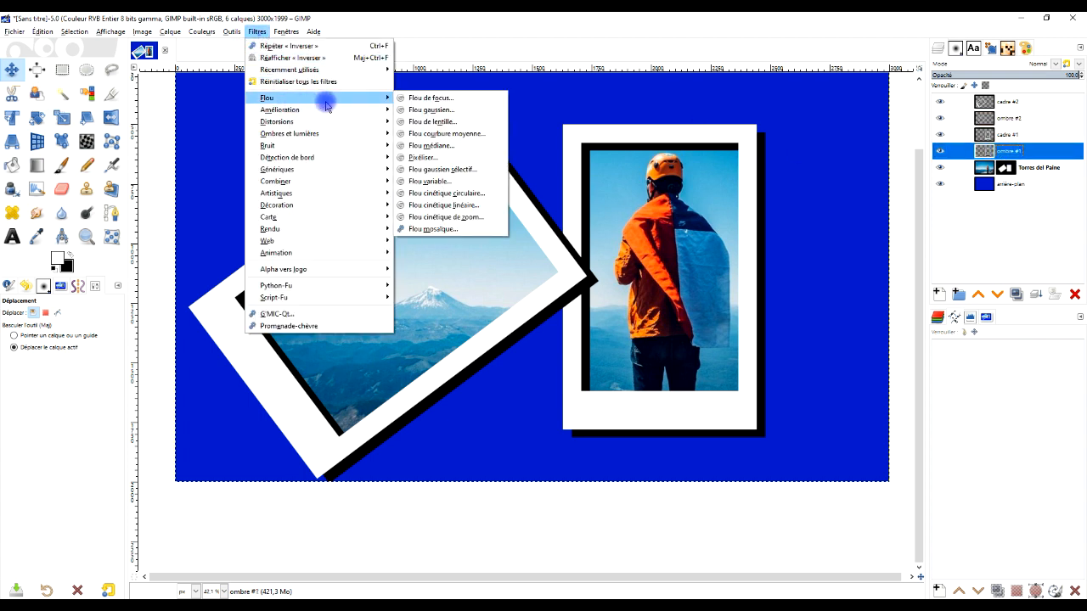
pyautogui.click(431, 111)
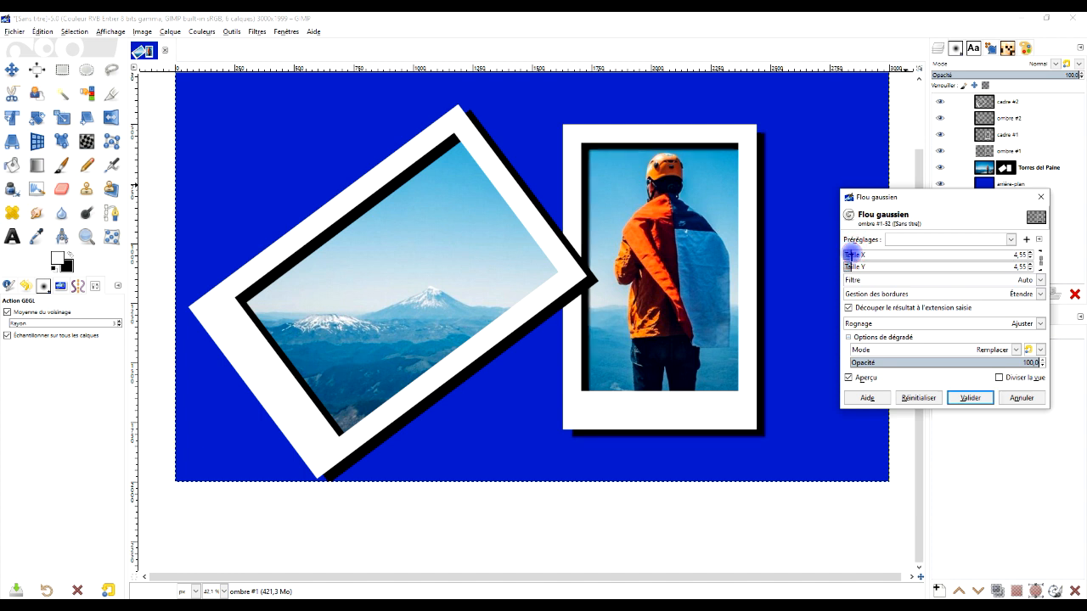
pyautogui.moveTo(856, 254); pyautogui.dragTo(862, 253)
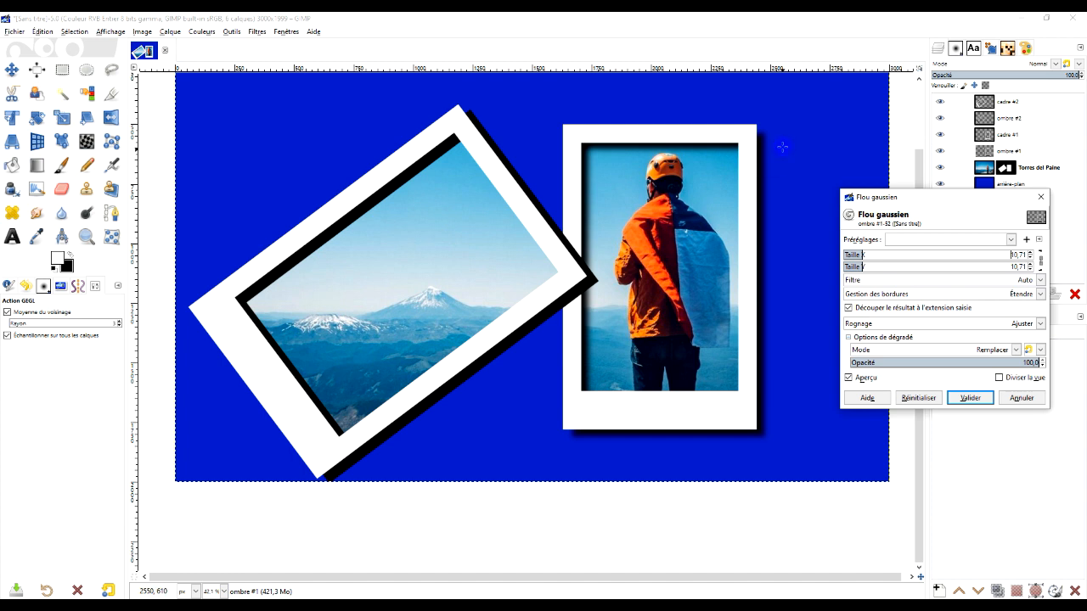
pyautogui.click(873, 254)
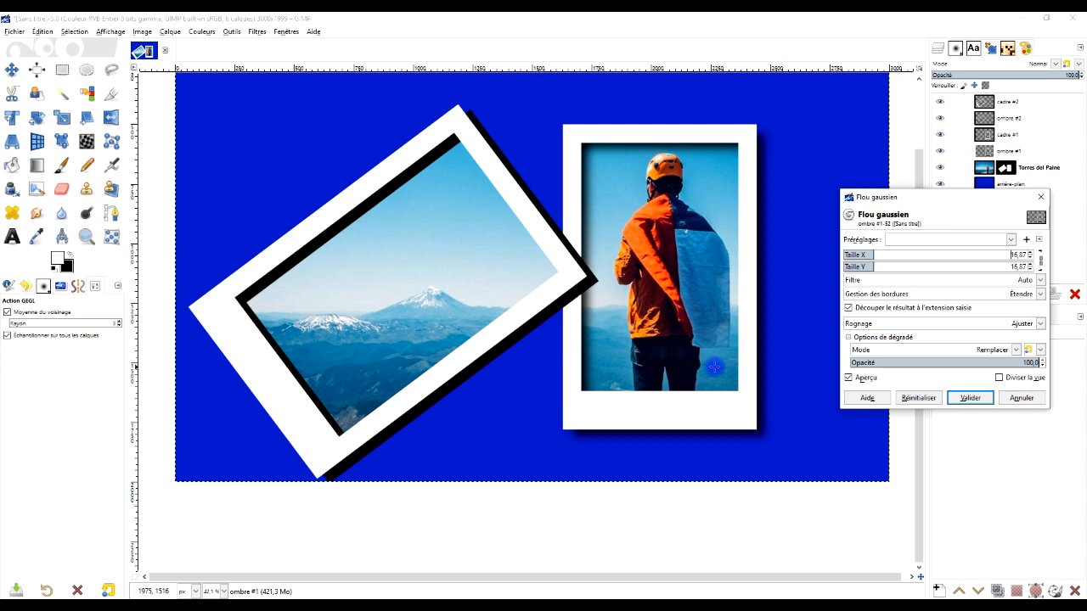
pyautogui.click(970, 398)
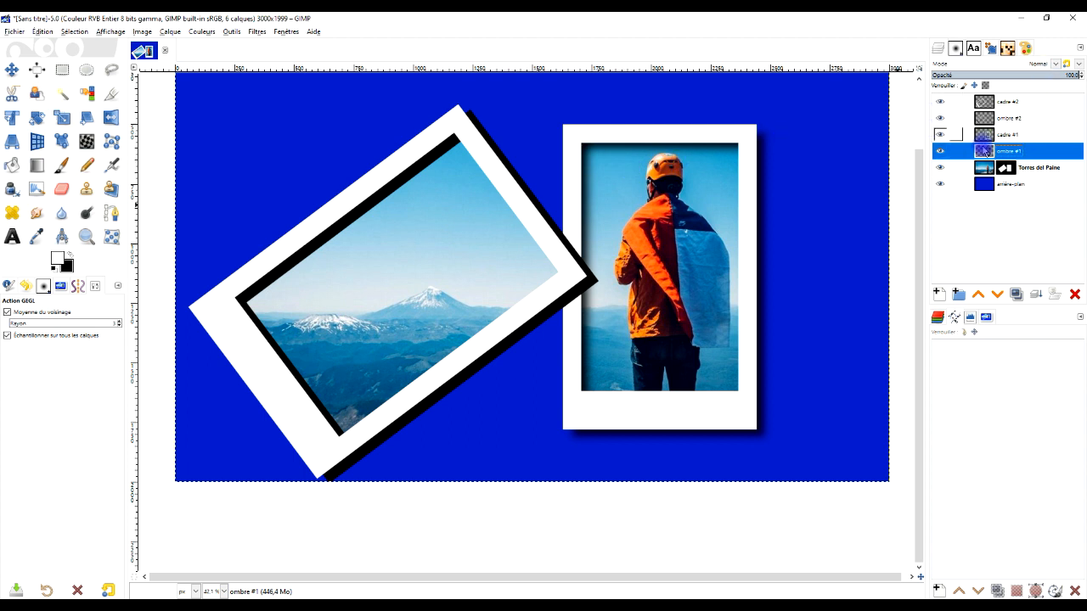
# - Add a white (full opacity) layer mask to the "ombre #1" layer
pyautogui.rightClick(985, 151)
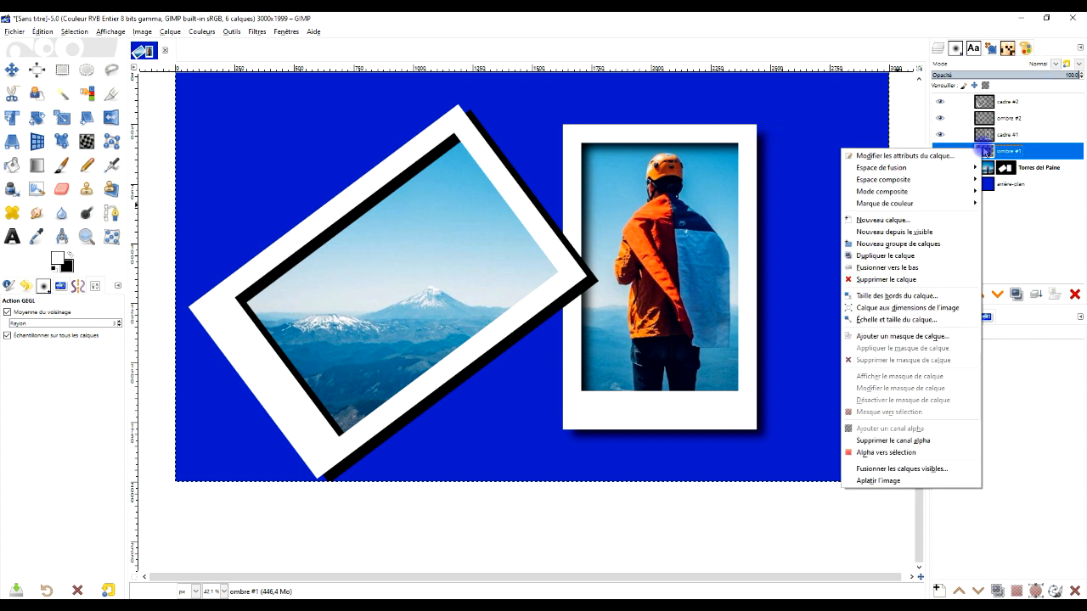
pyautogui.click(915, 337)
pyautogui.click(883, 302)
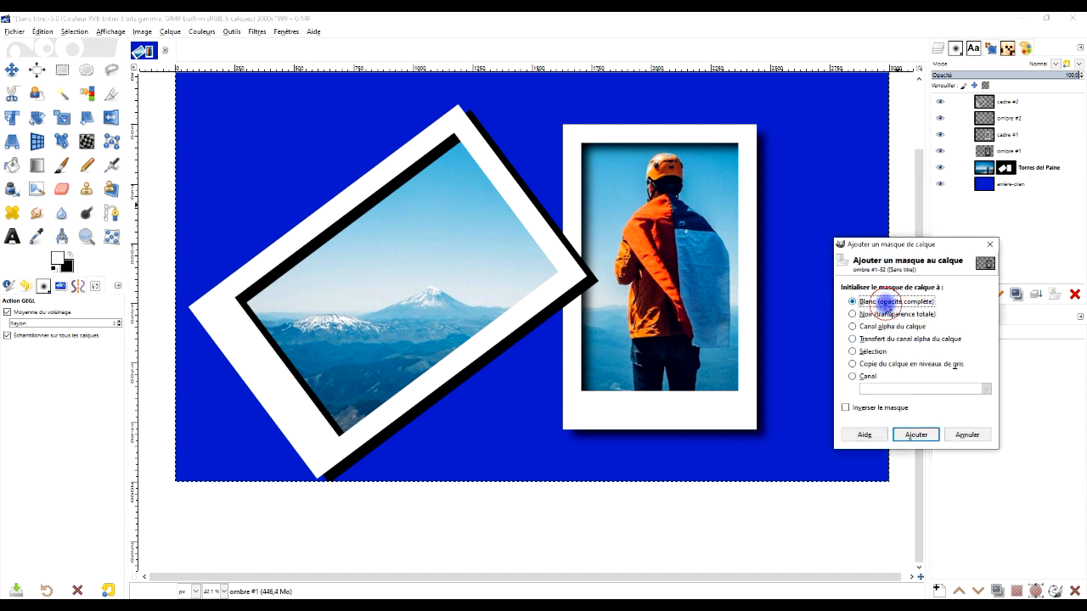
pyautogui.click(920, 435)
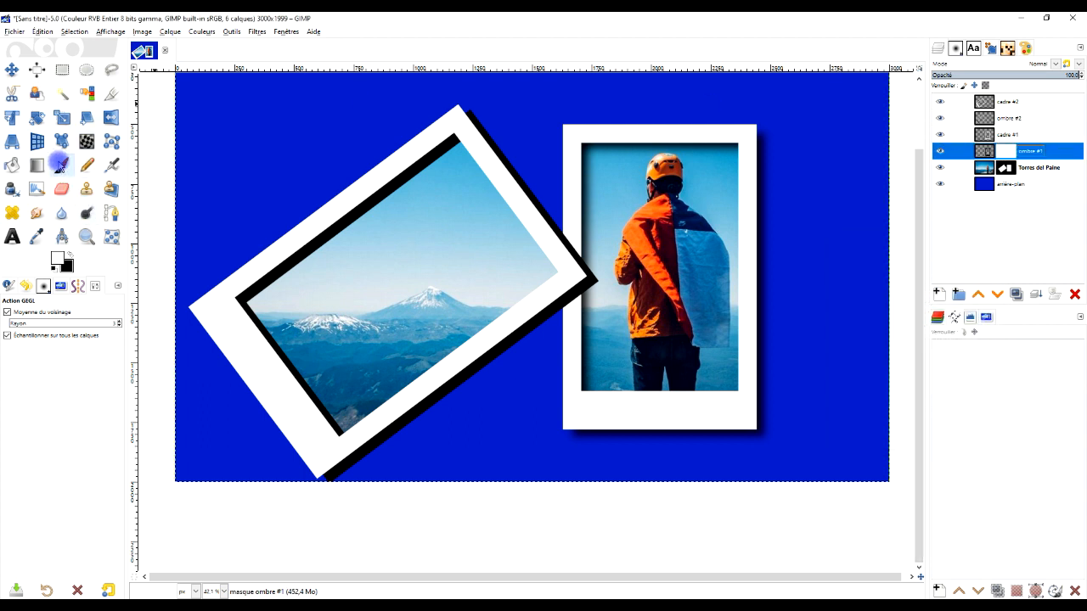
# - Set up the Paintbrush with black as foreground colour, the "2. Hardness 100" brush and a size of 141
pyautogui.click(59, 165)
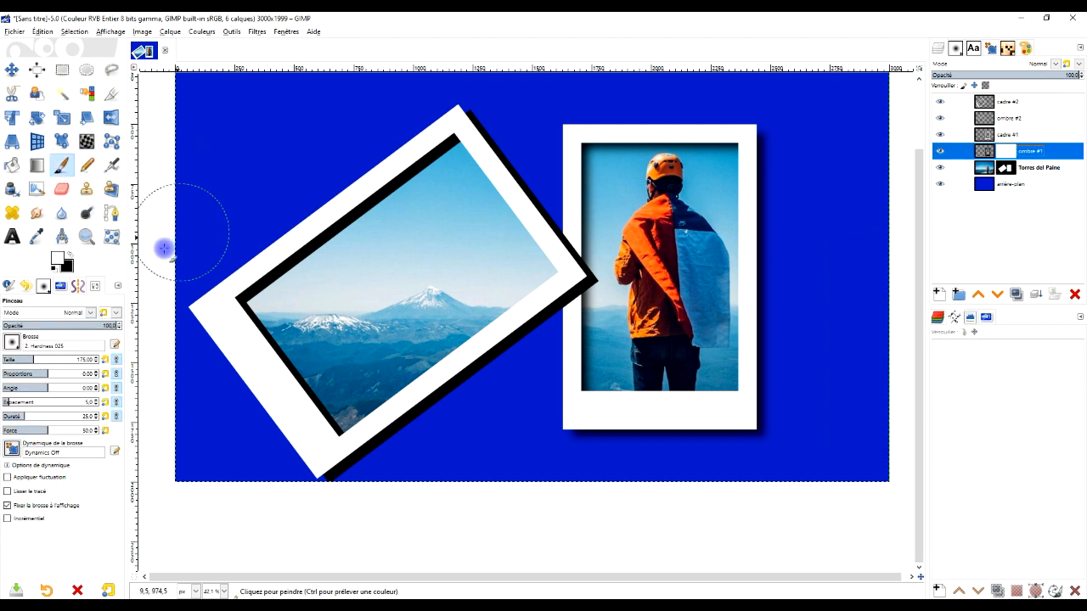
pyautogui.click(52, 270)
pyautogui.click(11, 341)
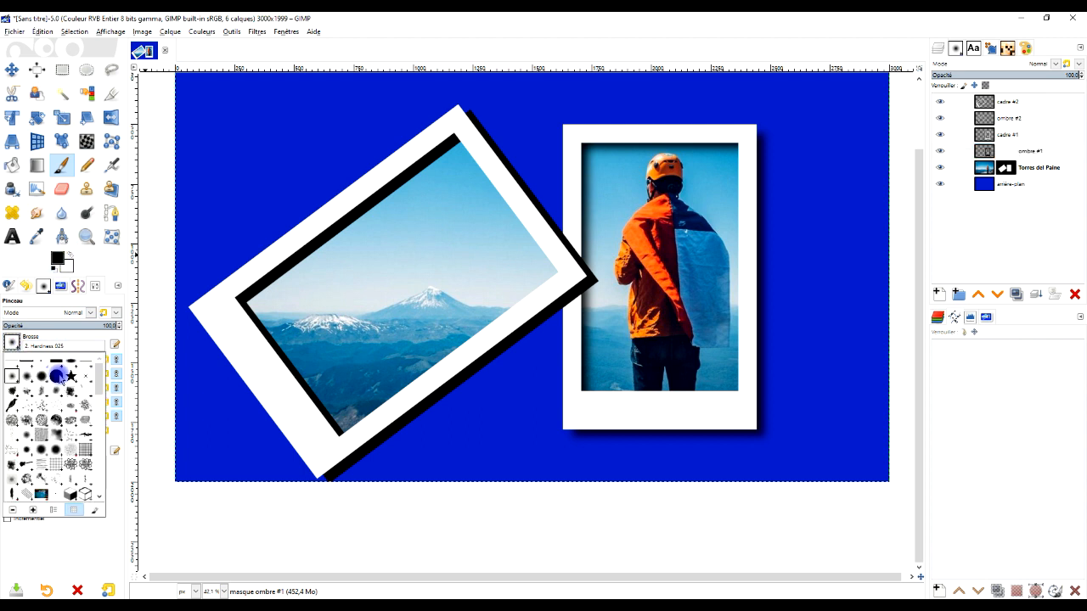
pyautogui.click(57, 376)
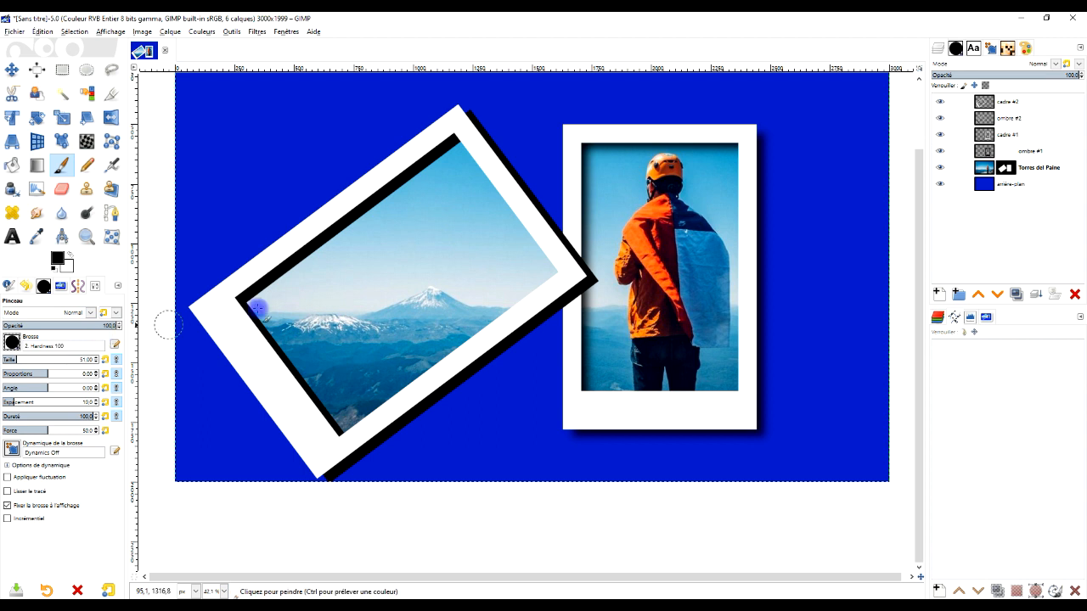
pyautogui.press('1')
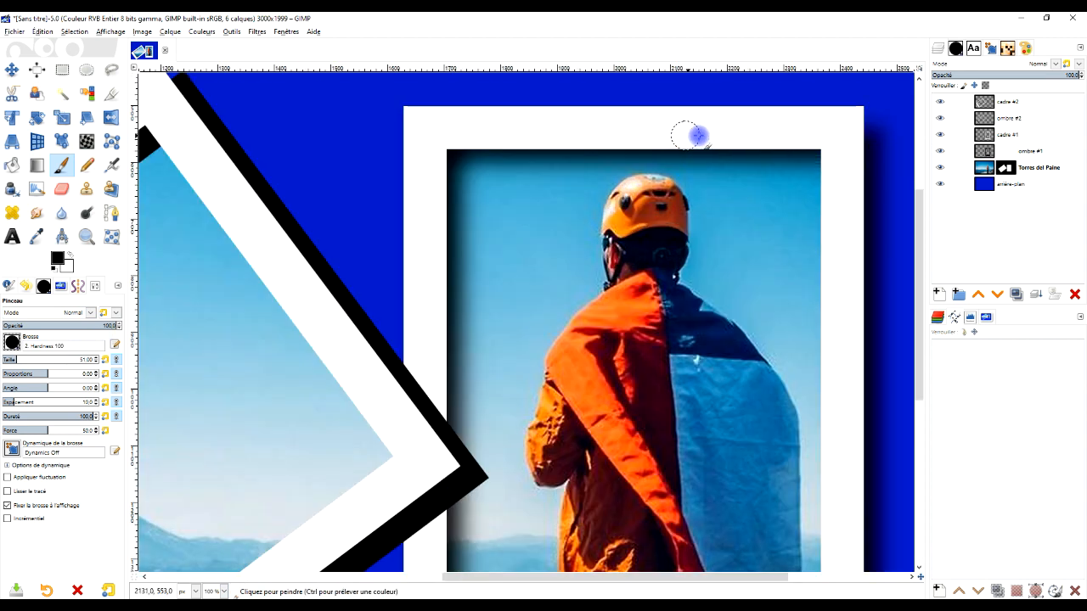
pyautogui.click(30, 359)
# - Paint black on the "ombre #1" mask along the upright frame's inner top and left edges to hide the shadow over the hiker photo
pyautogui.moveTo(796, 151); pyautogui.dragTo(484, 165)
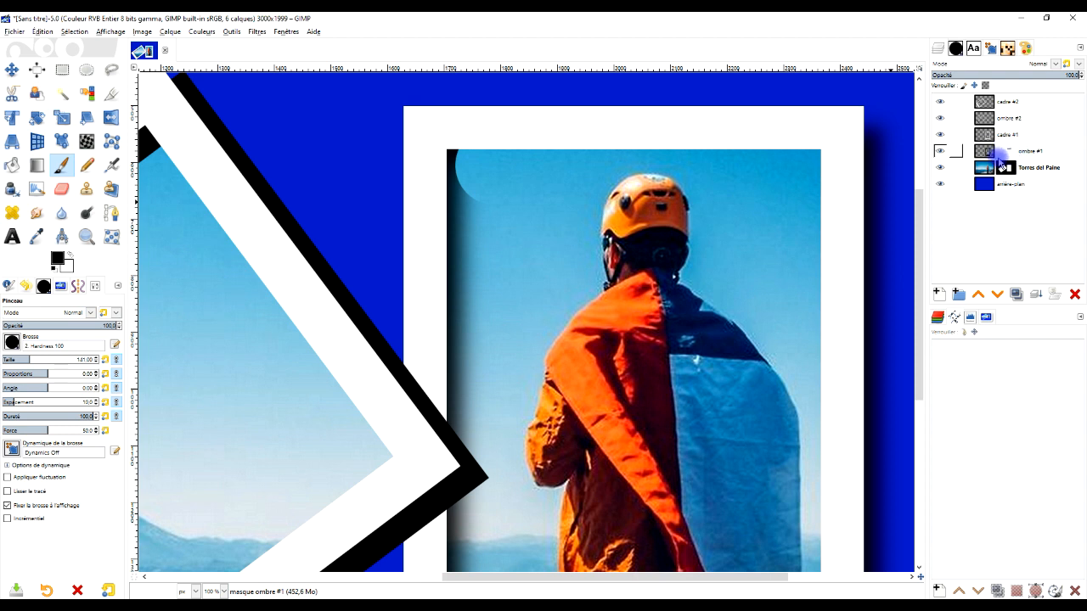
pyautogui.click(1006, 153)
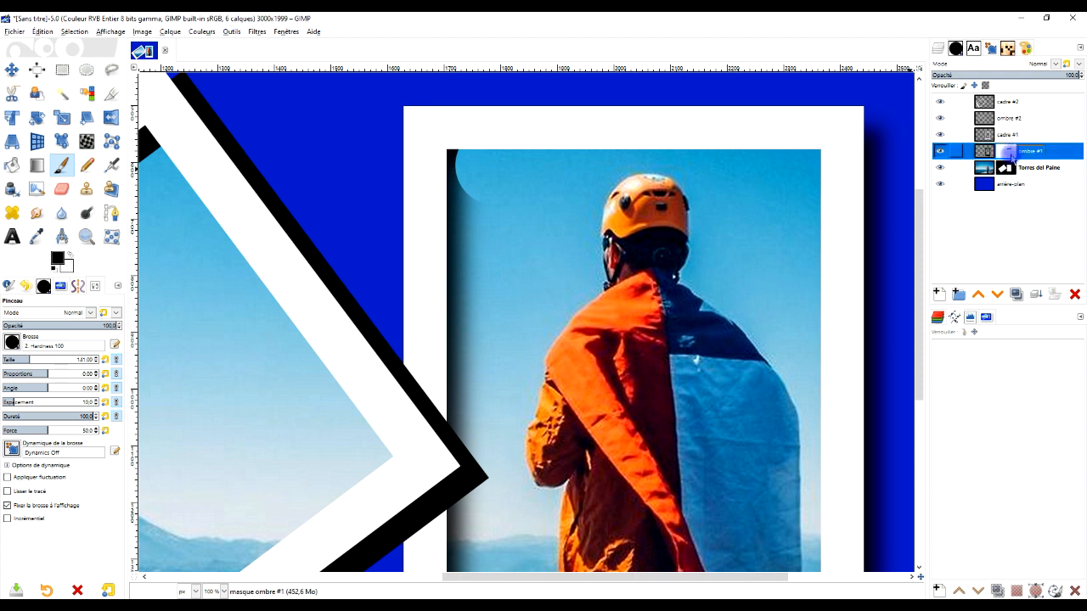
pyautogui.moveTo(498, 175)
pyautogui.mouseDown()
pyautogui.moveTo(480, 177)
pyautogui.moveTo(466, 243)
pyautogui.moveTo(520, 302)
pyautogui.mouseUp()
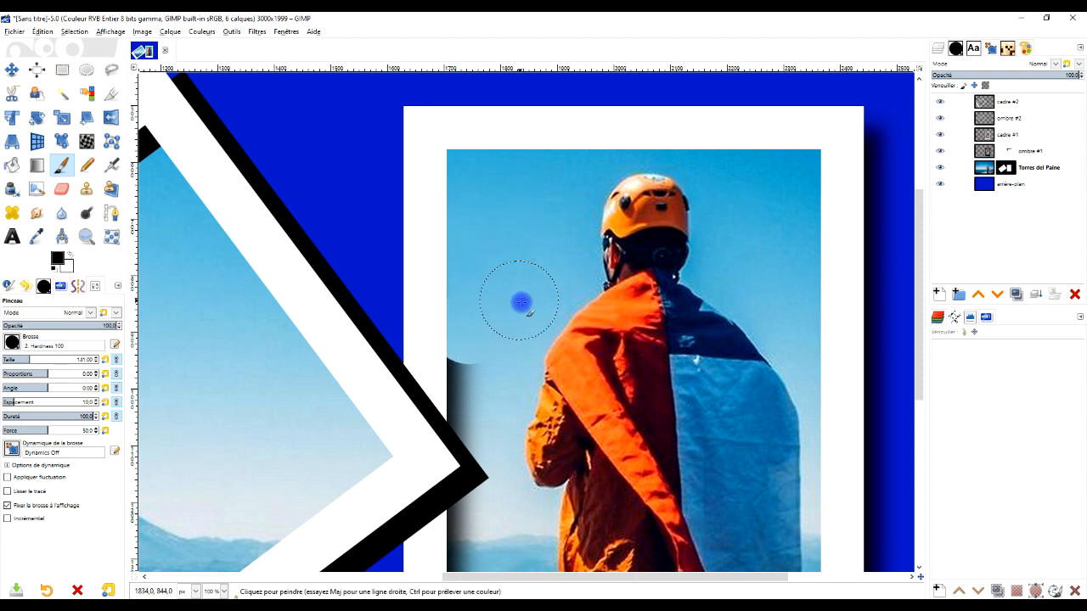
pyautogui.scroll(-5, 520, 302)
pyautogui.moveTo(461, 102)
pyautogui.mouseDown()
pyautogui.moveTo(473, 202)
pyautogui.moveTo(463, 234)
pyautogui.moveTo(464, 476)
pyautogui.mouseUp()
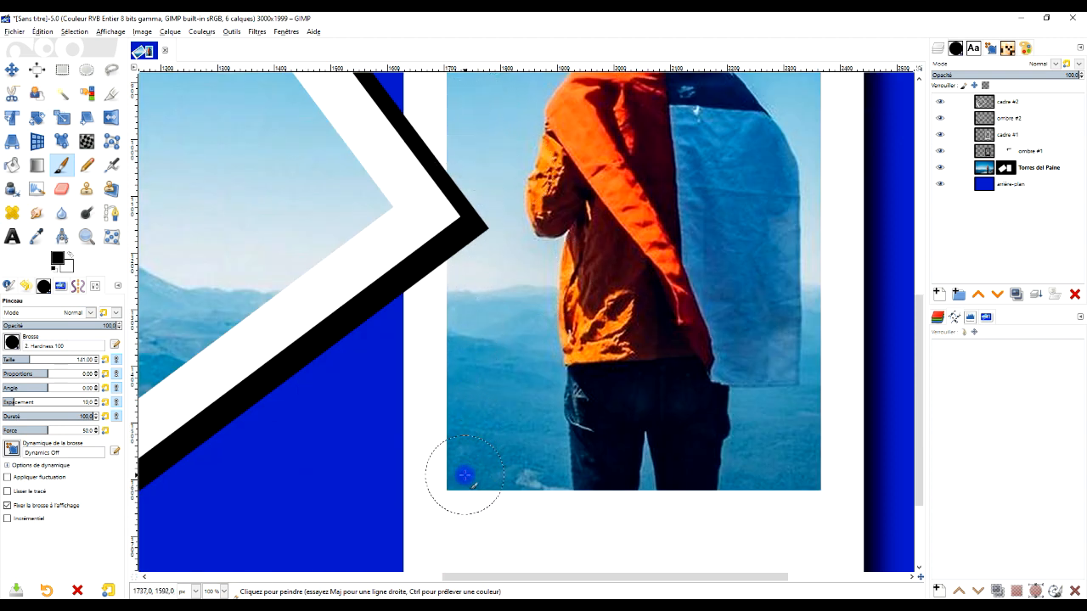
pyautogui.scroll(-2, 616, 376)
pyautogui.moveTo(664, 259); pyautogui.dragTo(744, 289)
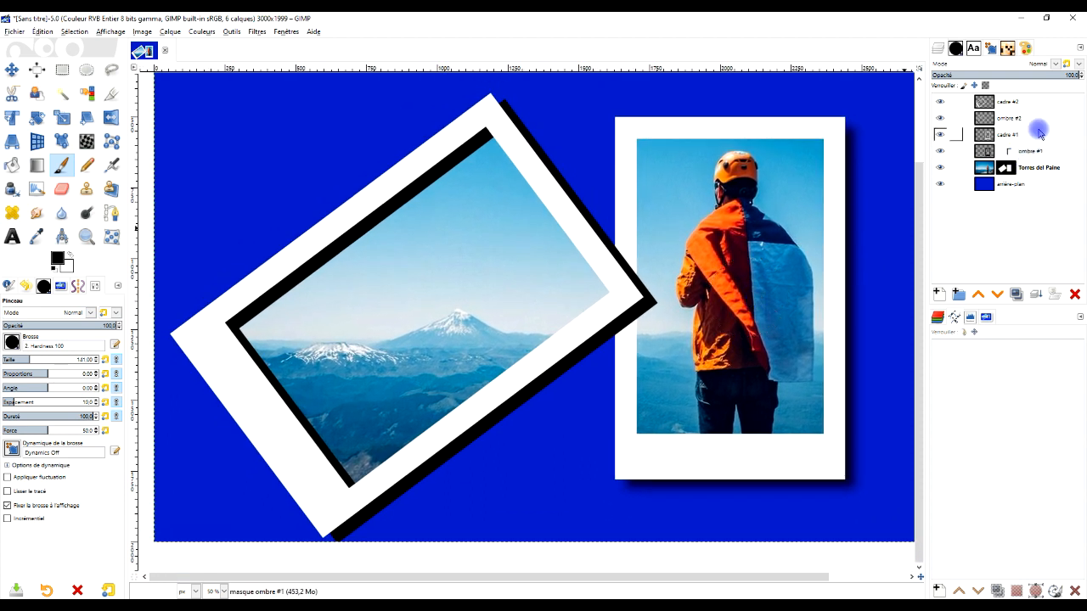
# - Add a white (full opacity) layer mask to the "ombre #2" layer
pyautogui.rightClick(991, 119)
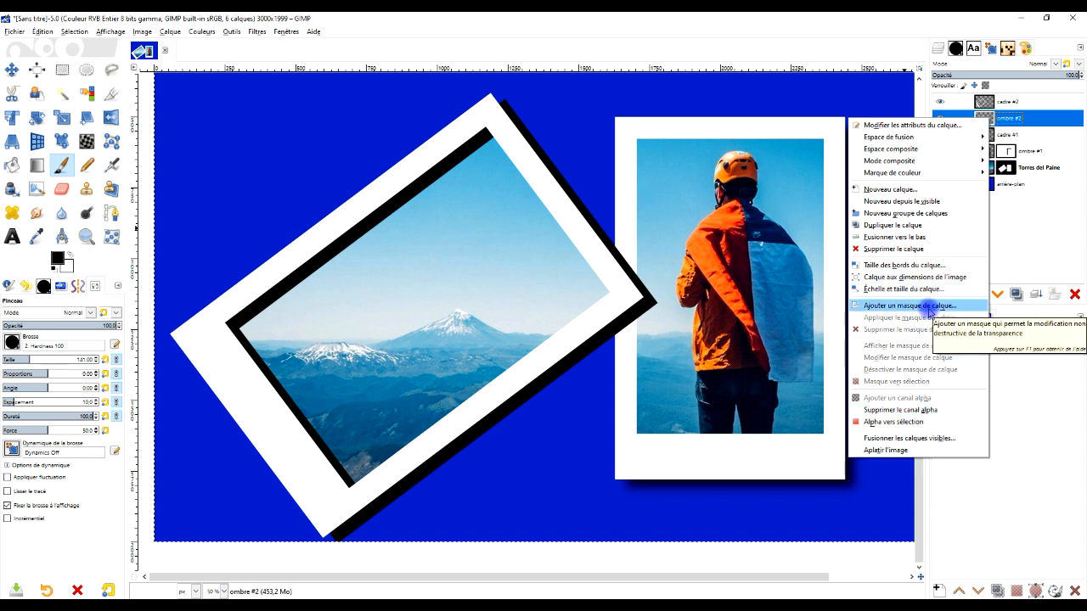
pyautogui.click(929, 307)
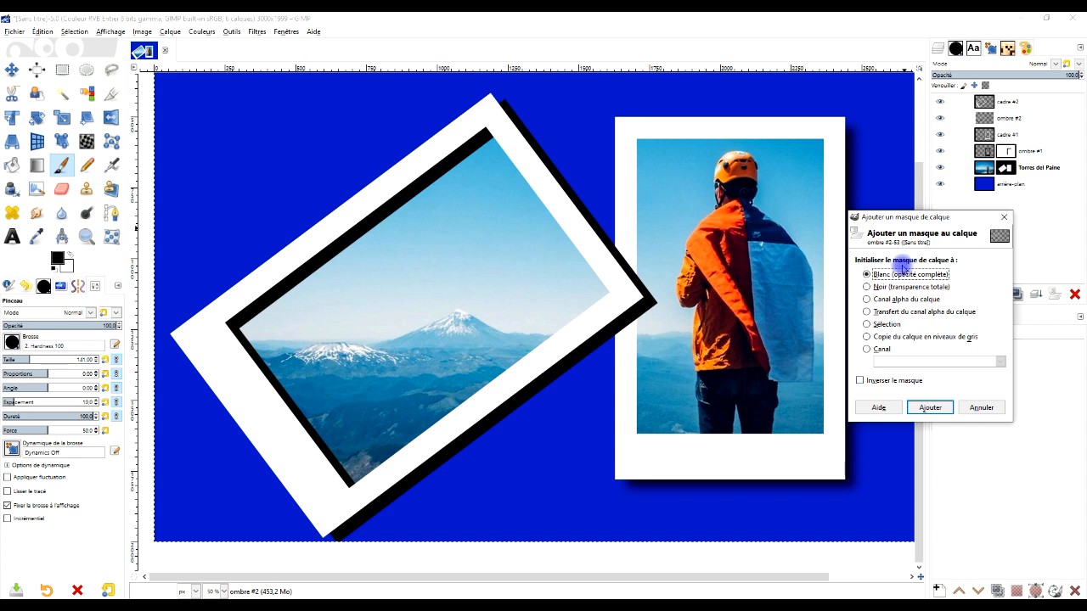
pyautogui.click(926, 409)
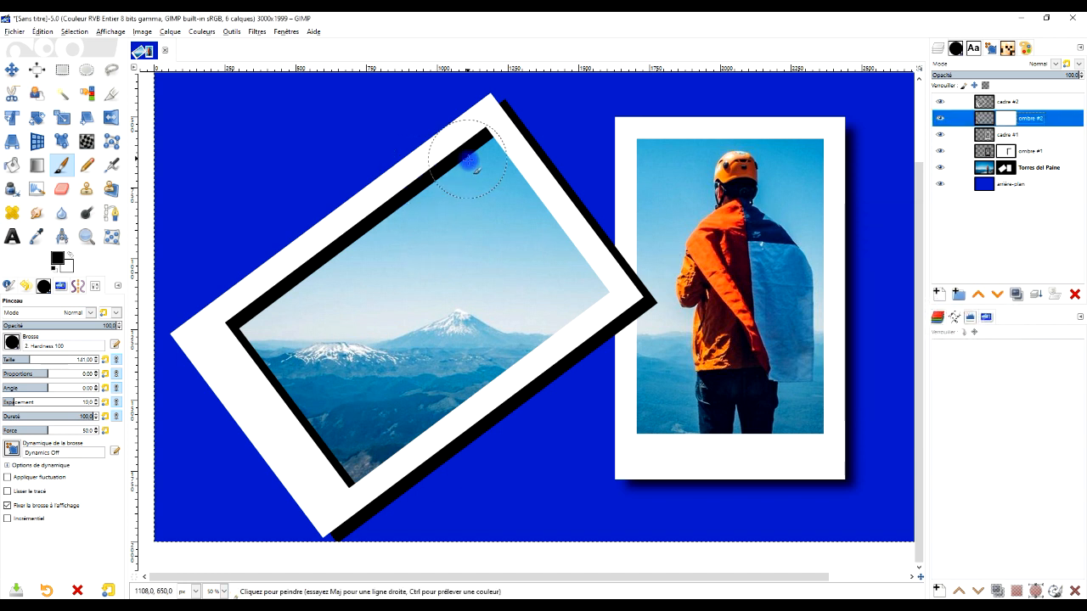
# - Paint black on the "ombre #2" mask along the tilted frame's inner upper-left and lower-left edges to hide the shadow over the mountain photo
pyautogui.scroll(1, 467, 169)
pyautogui.moveTo(493, 150)
pyautogui.mouseDown()
pyautogui.moveTo(187, 379)
pyautogui.moveTo(267, 508)
pyautogui.mouseUp()
pyautogui.scroll(-3, 404, 356)
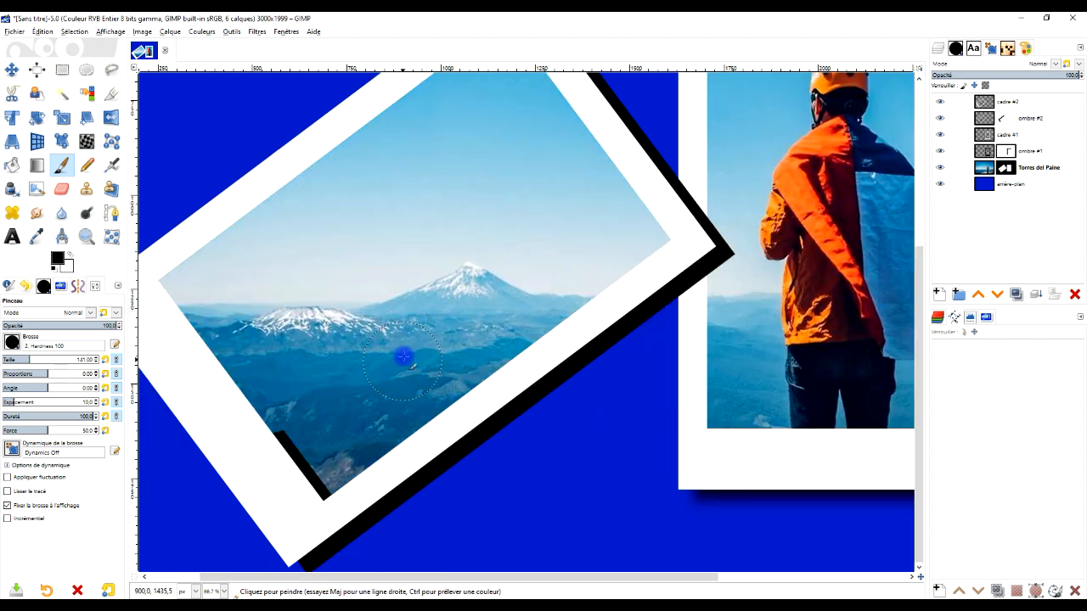
pyautogui.moveTo(279, 398); pyautogui.dragTo(306, 467)
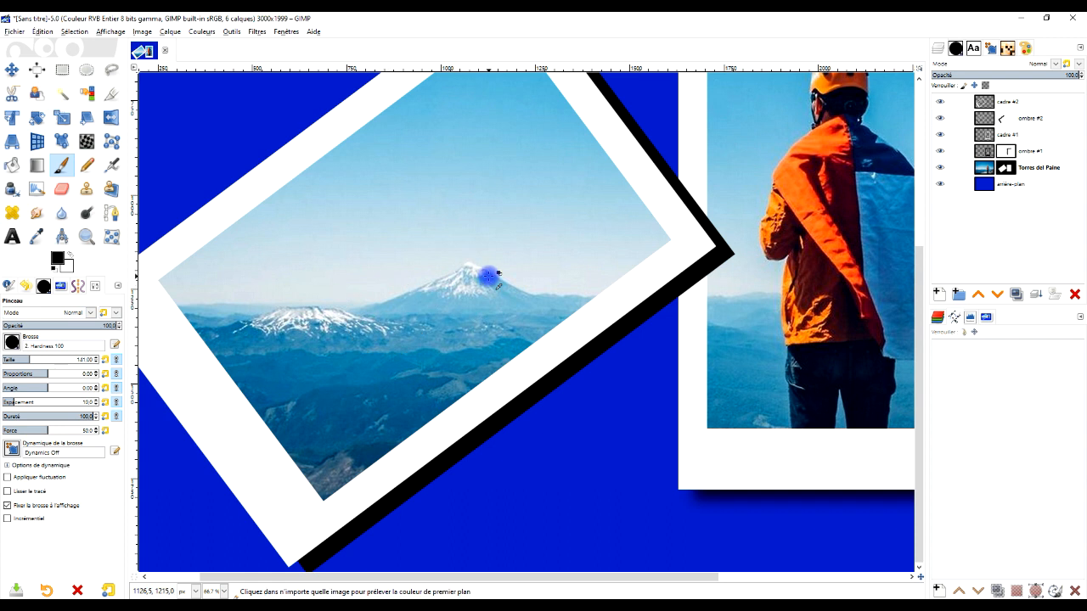
pyautogui.scroll(-2, 434, 277)
pyautogui.scroll(1, 408, 291)
pyautogui.scroll(1, 373, 383)
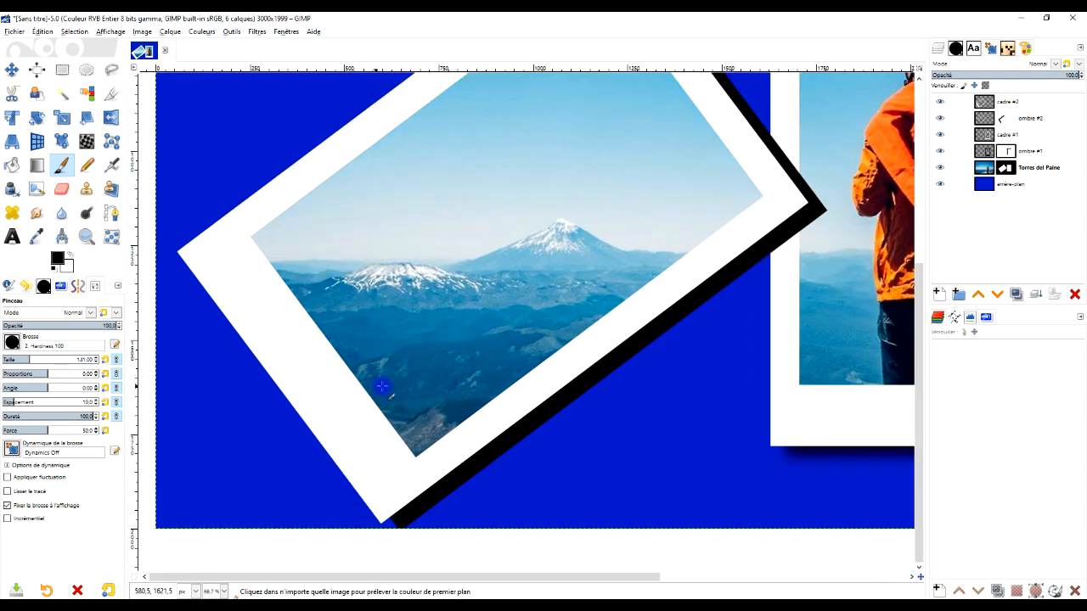
pyautogui.scroll(-1, 428, 318)
pyautogui.scroll(1, 433, 325)
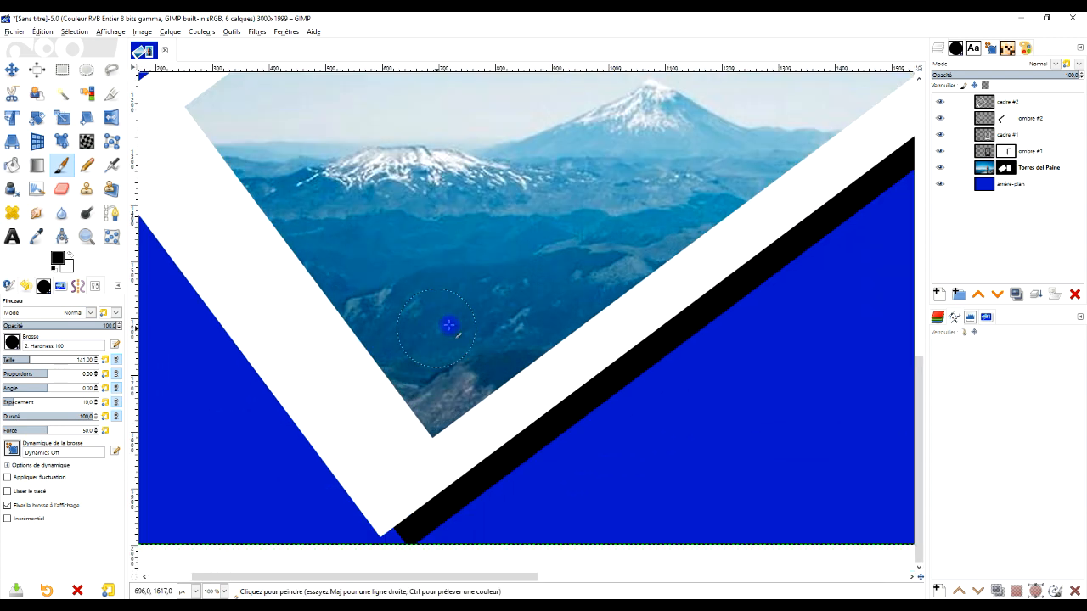
# - Make the "ombre #2" layer active instead of its mask and start a Gaussian blur on it
pyautogui.click(1006, 124)
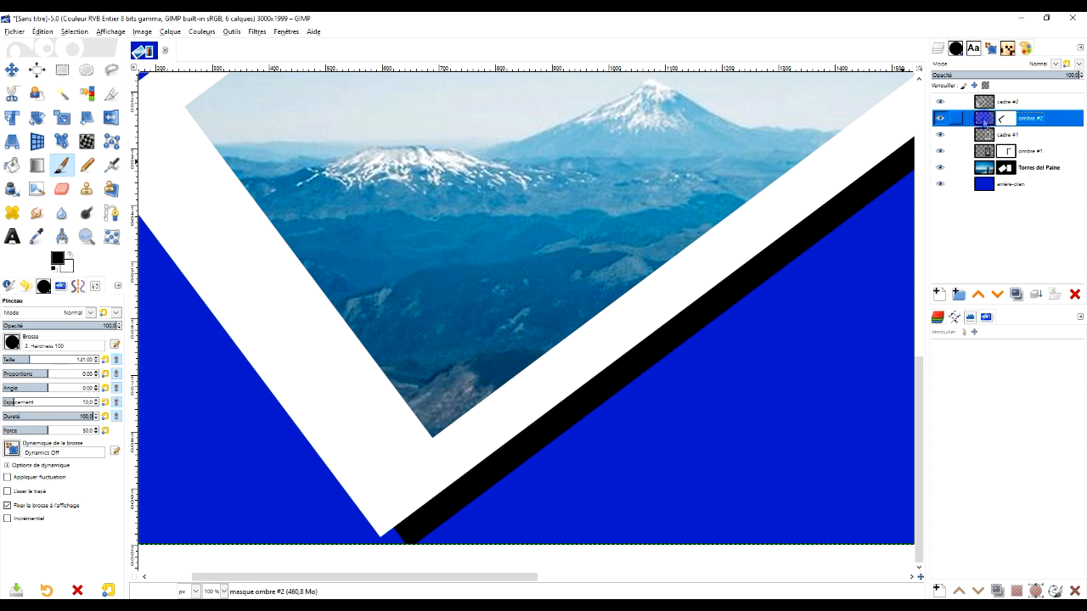
pyautogui.click(983, 121)
pyautogui.doubleClick(988, 124)
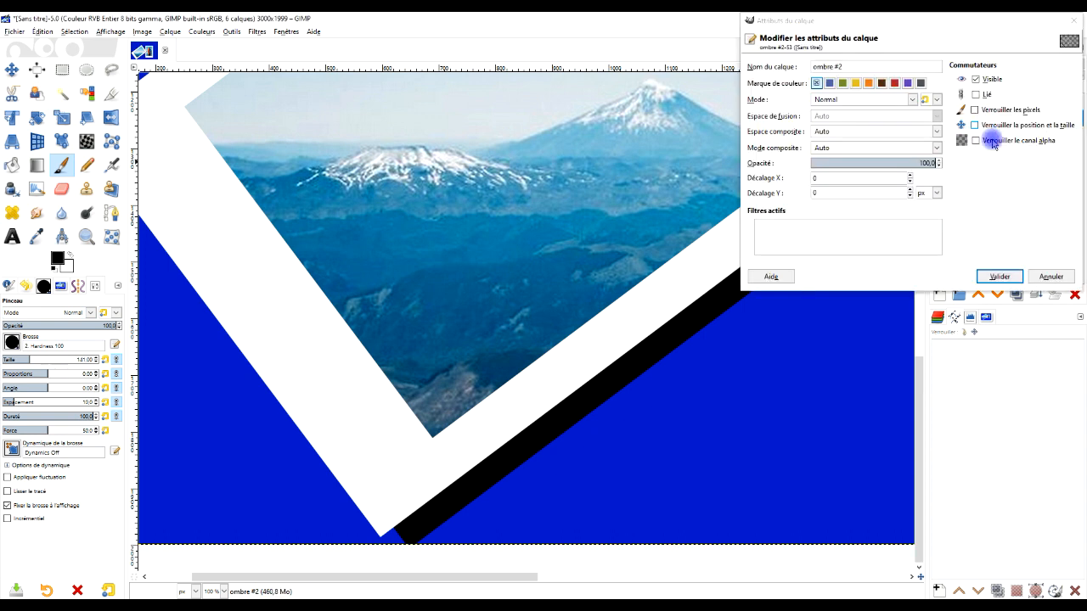
pyautogui.click(1044, 272)
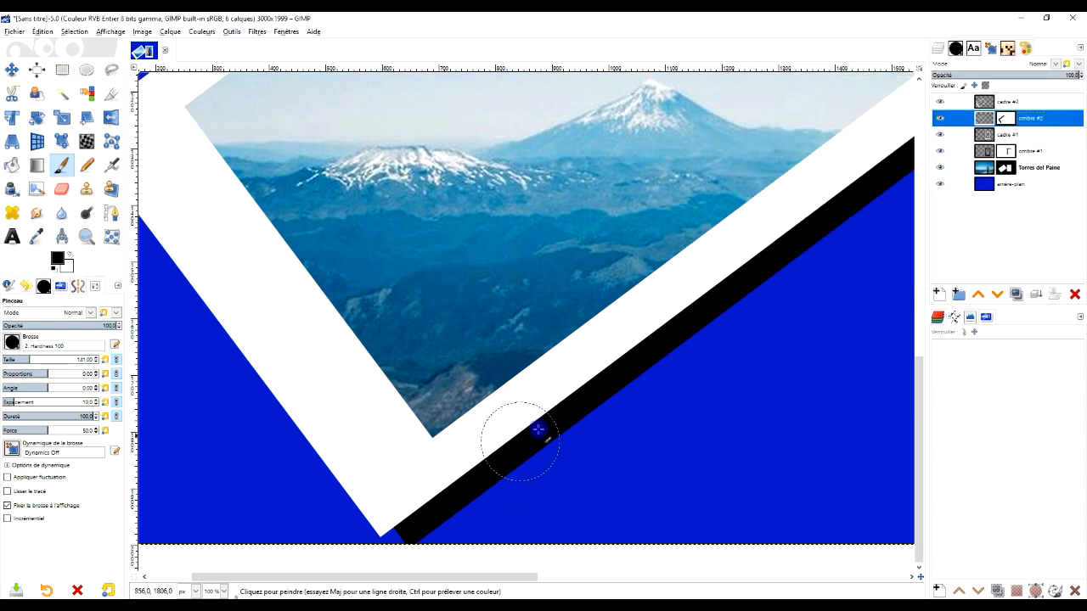
pyautogui.moveTo(581, 345); pyautogui.dragTo(524, 359)
pyautogui.scroll(-2, 535, 310)
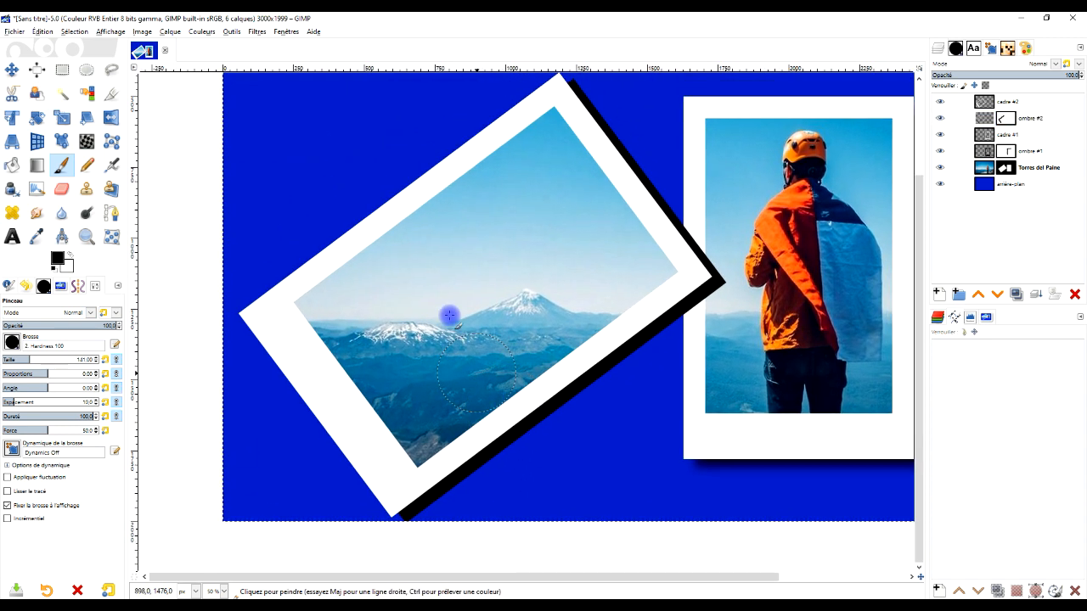
pyautogui.click(256, 31)
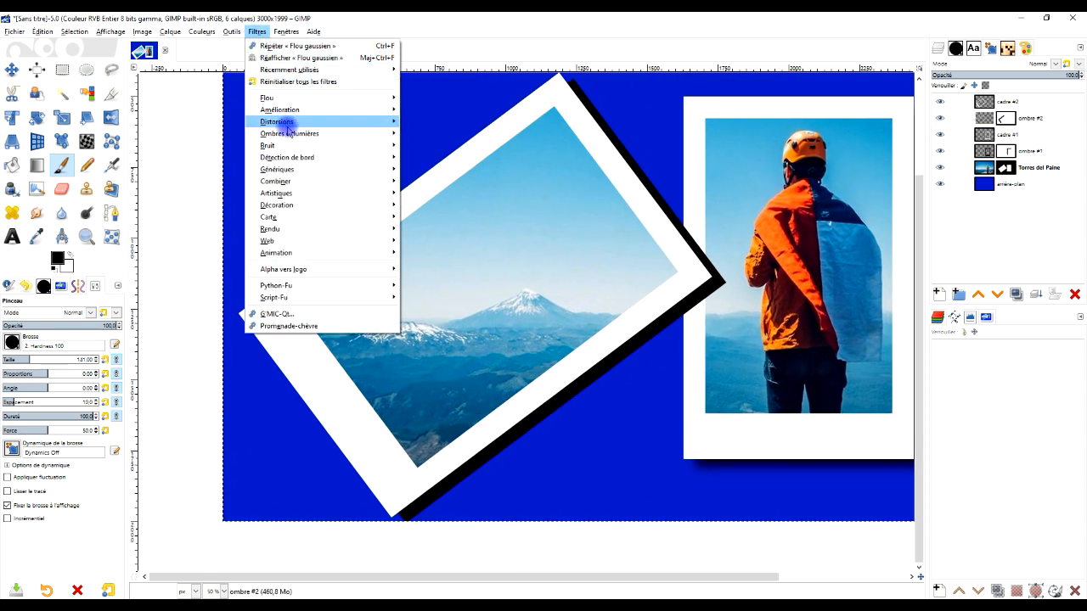
pyautogui.moveTo(294, 98)
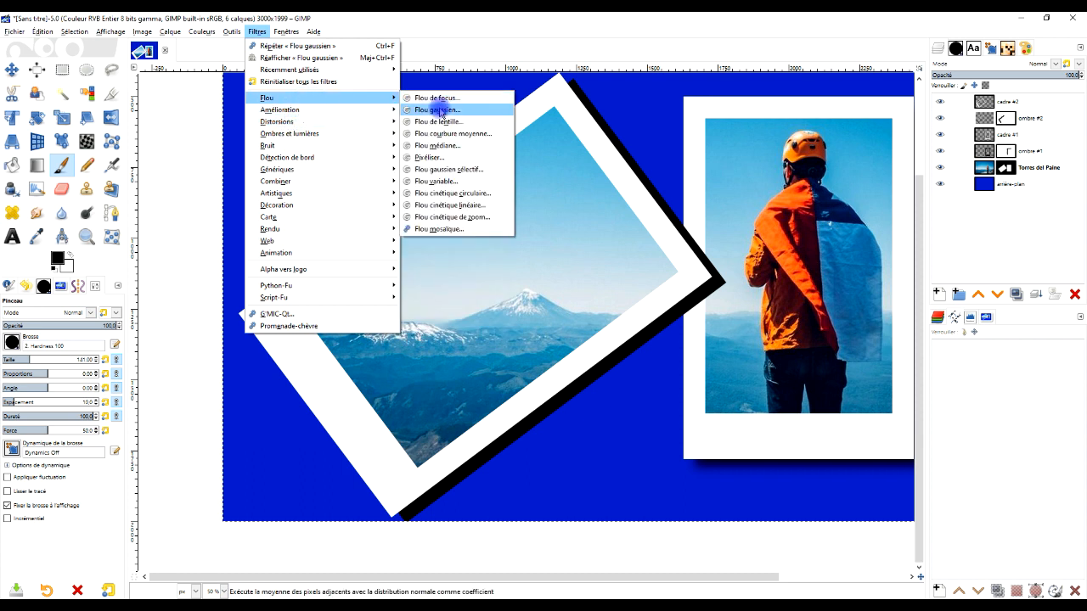
# - Apply a Gaussian blur with a size of 16.87 on both axes to the ombre #2 layer using its latest used preset
pyautogui.click(437, 110)
pyautogui.moveTo(864, 255)
pyautogui.mouseDown()
pyautogui.moveTo(876, 253)
pyautogui.moveTo(859, 254)
pyautogui.mouseUp()
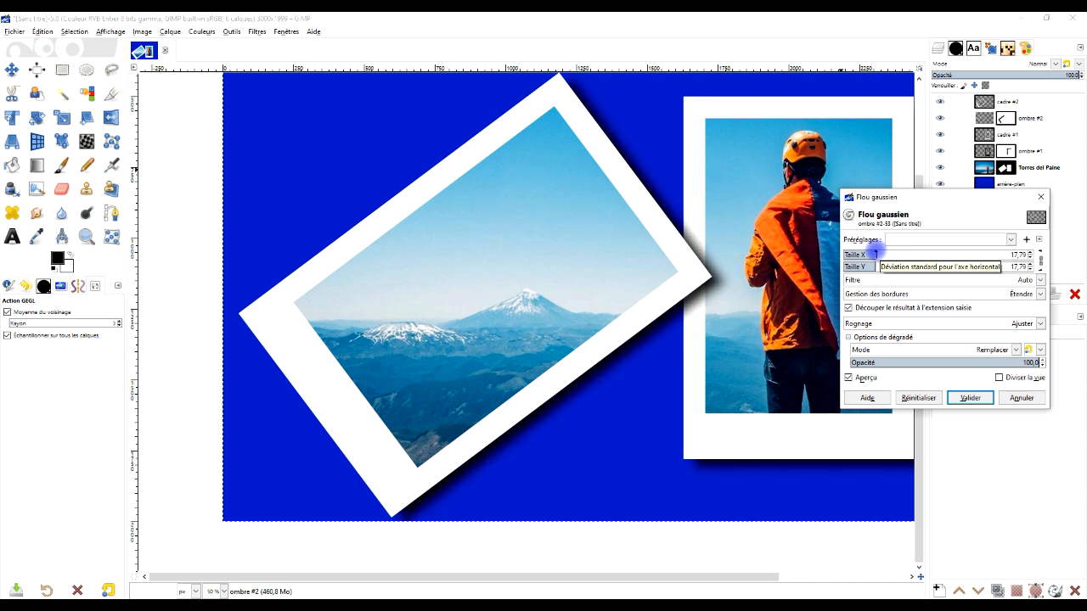
pyautogui.scroll(-1, 723, 322)
pyautogui.moveTo(723, 322); pyautogui.dragTo(649, 323)
pyautogui.scroll(1, 649, 322)
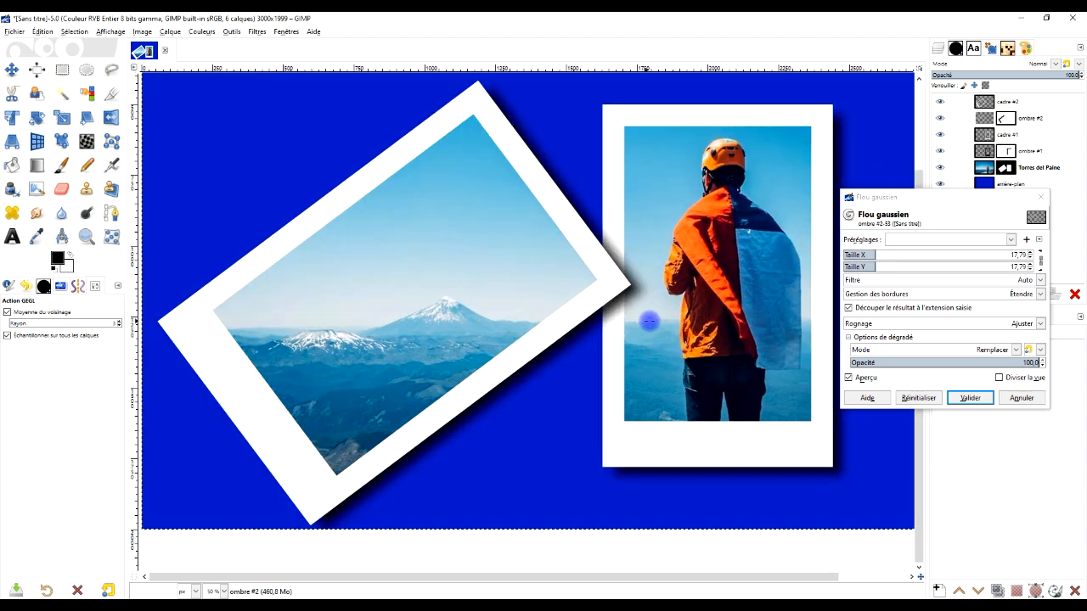
pyautogui.click(938, 240)
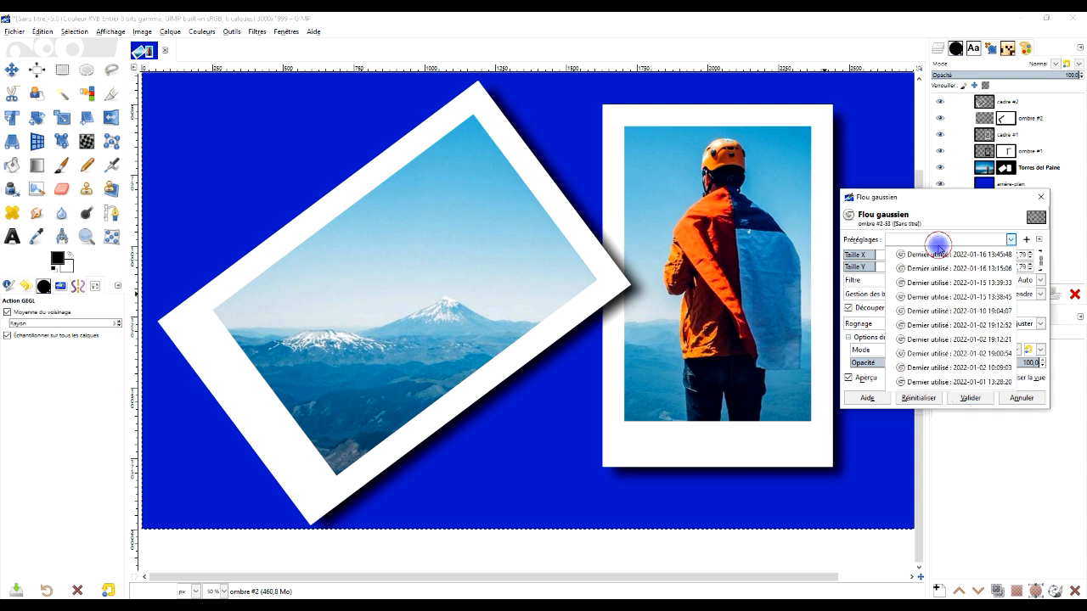
pyautogui.click(940, 256)
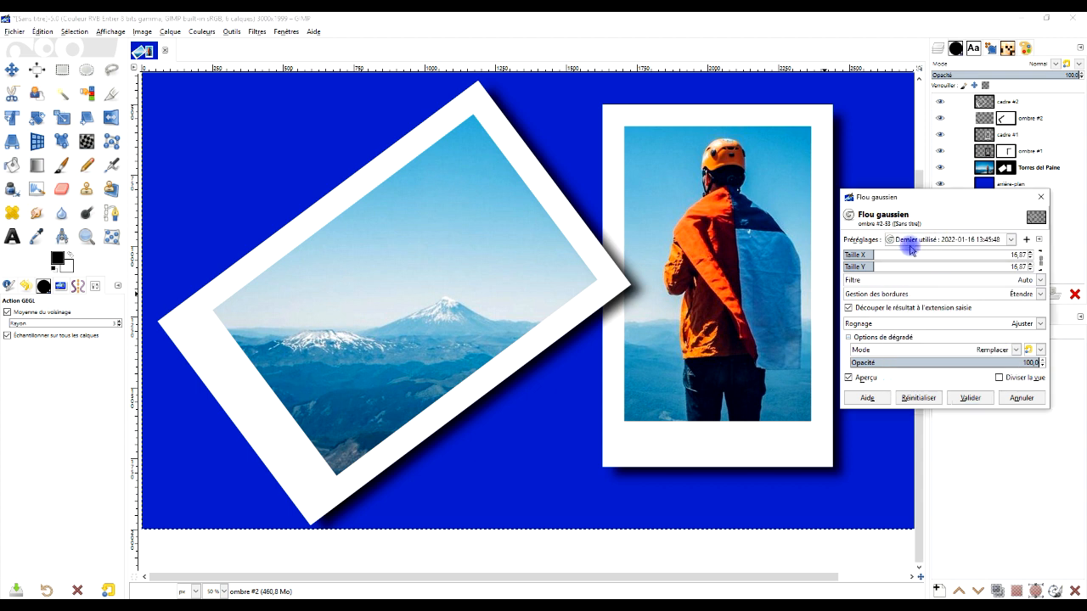
pyautogui.click(969, 398)
pyautogui.scroll(-2, 685, 341)
pyautogui.scroll(2, 611, 352)
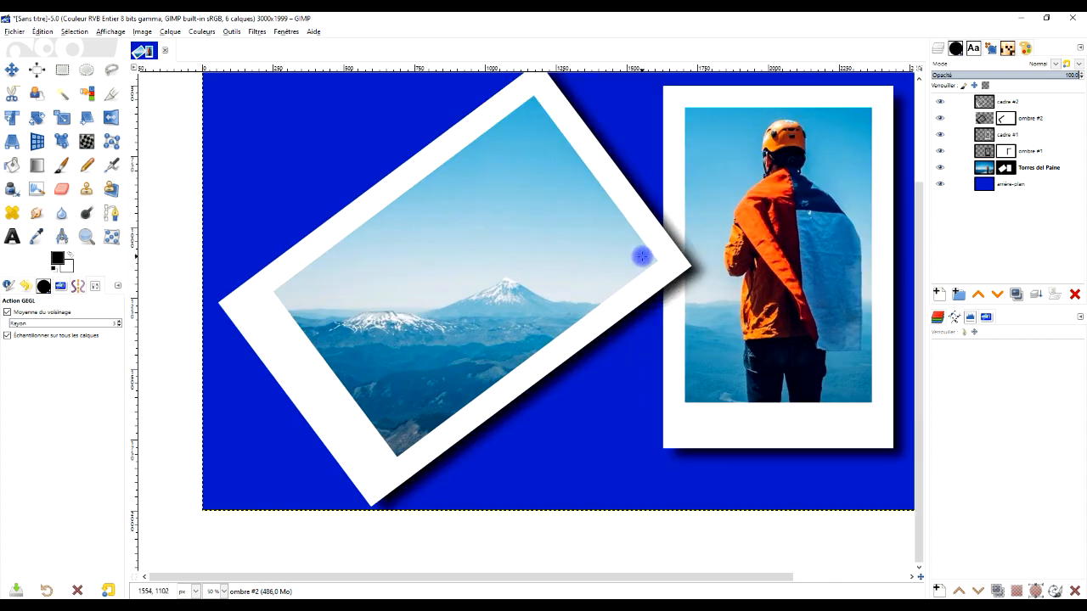
# - Move the ombre #2 layer slightly upward at the lower corner of the tilted photo frame
pyautogui.scroll(-1, 641, 259)
pyautogui.scroll(5, 485, 433)
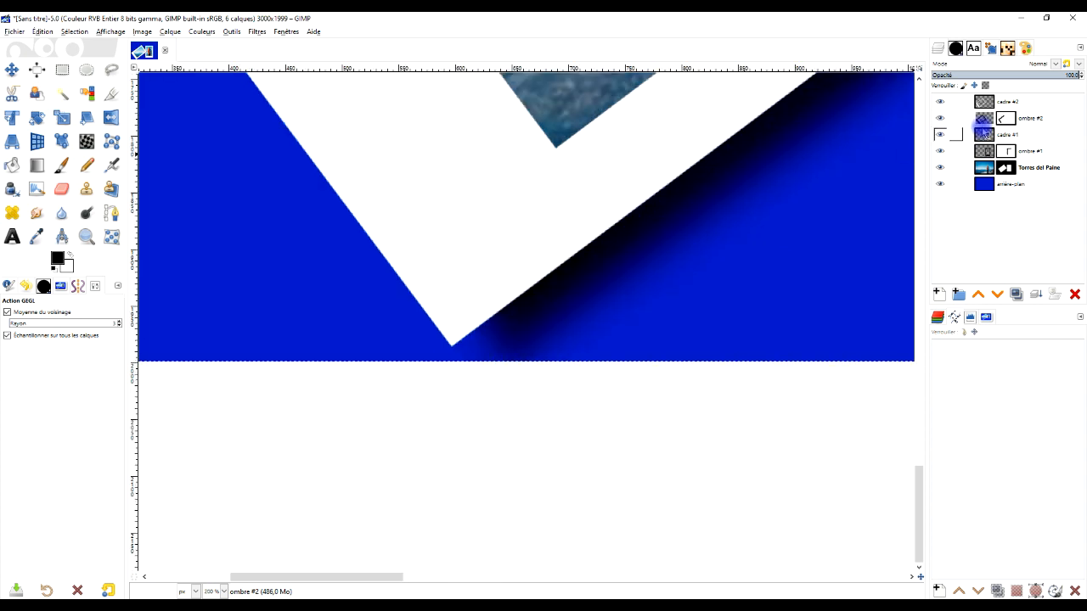
pyautogui.click(992, 121)
pyautogui.click(12, 69)
pyautogui.moveTo(548, 312); pyautogui.dragTo(548, 307)
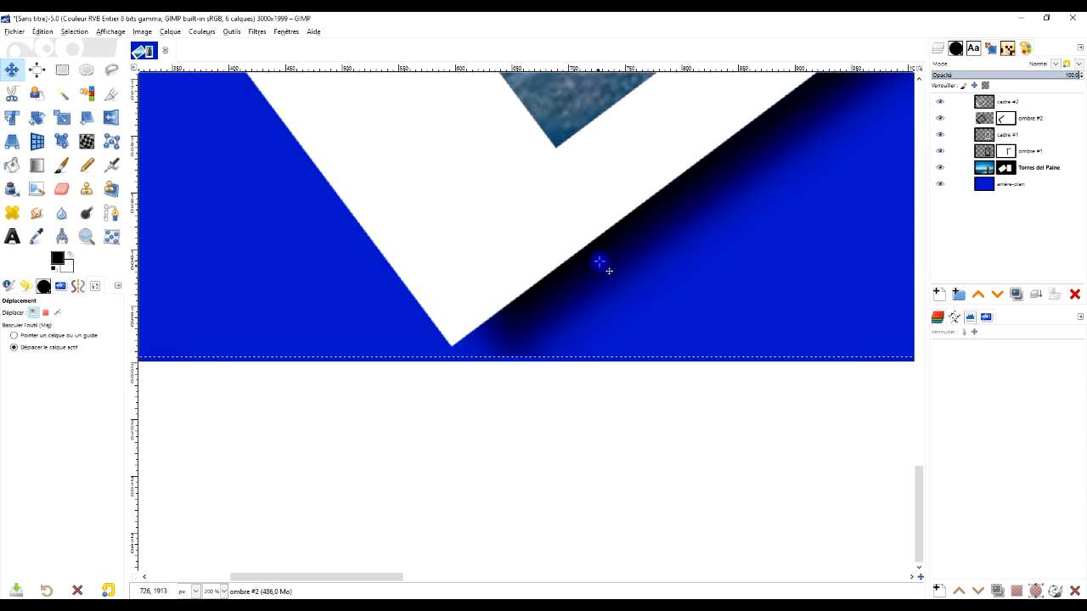
# - Resize the ombre #2 layer to the image dimensions
pyautogui.rightClick(985, 122)
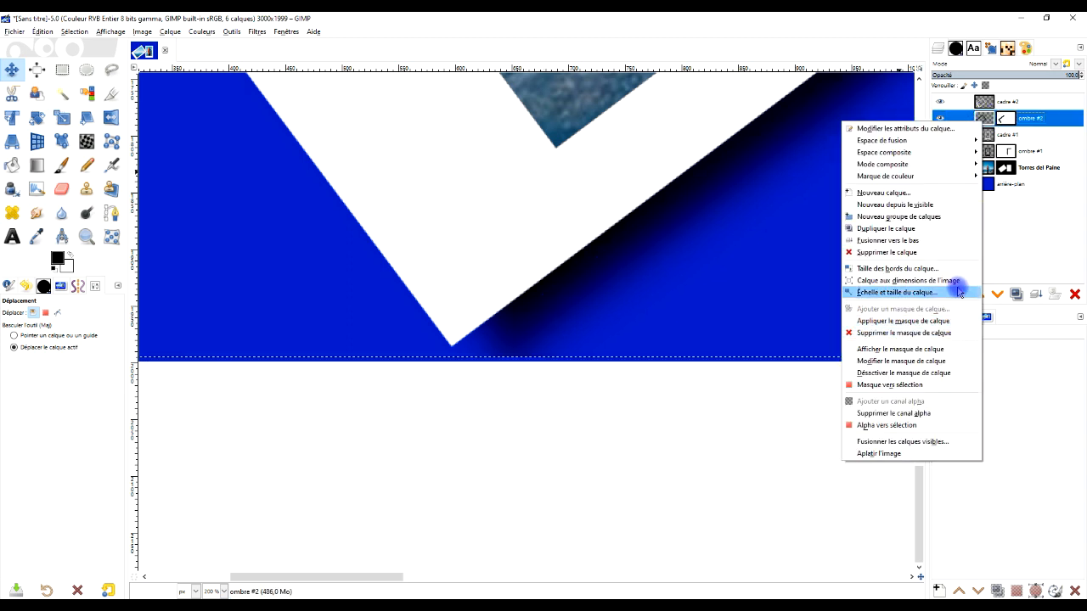
pyautogui.click(958, 286)
pyautogui.click(1047, 359)
pyautogui.rightClick(985, 120)
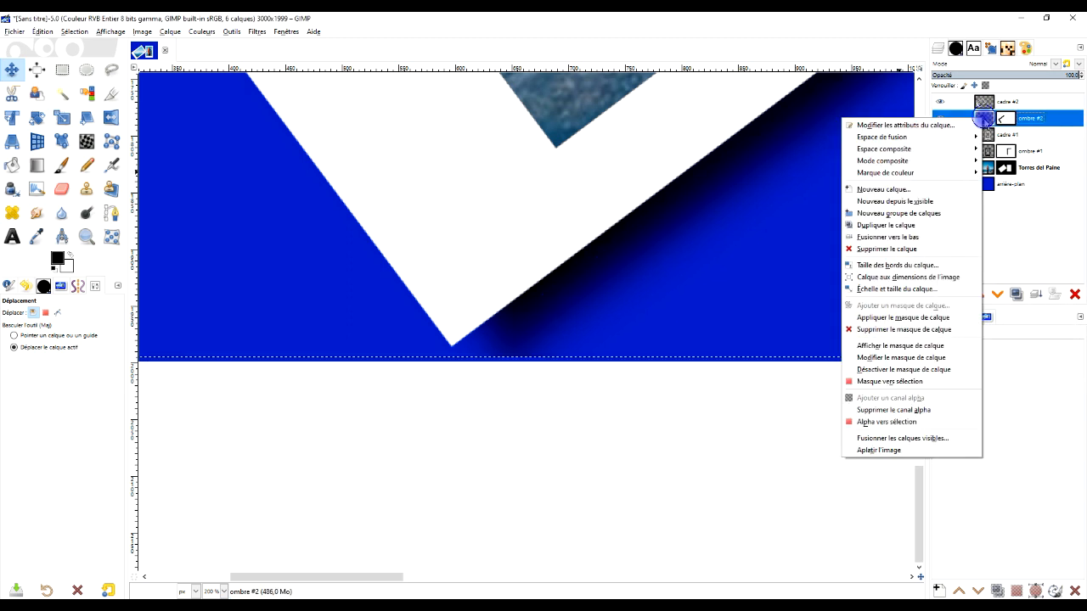
pyautogui.click(909, 277)
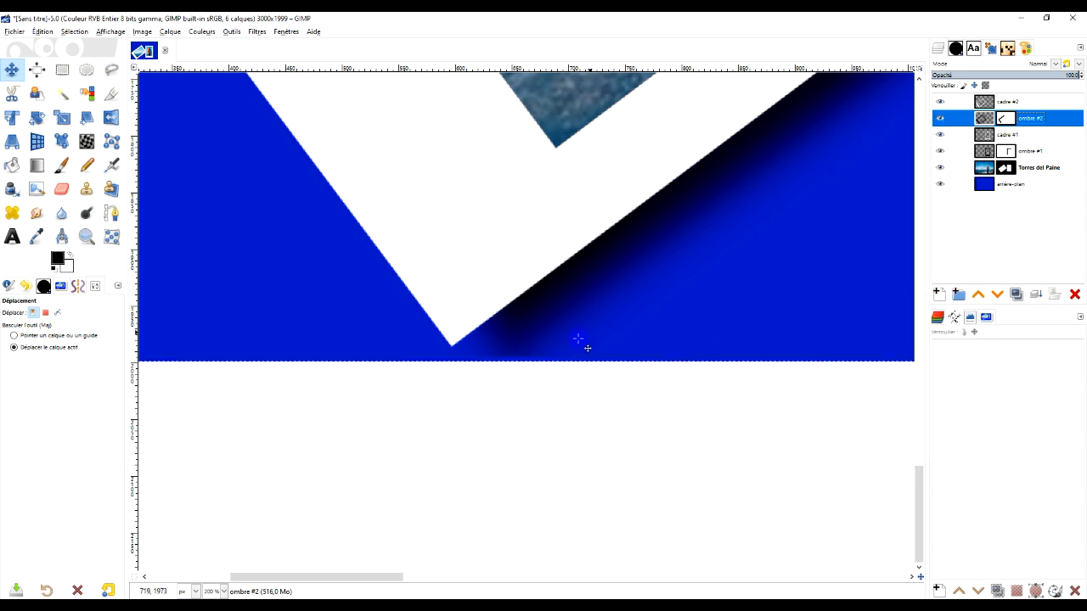
# - Try to smudge the cut-off lower edge of the ombre #2 shadow toward the image's bottom border
pyautogui.scroll(4, 516, 366)
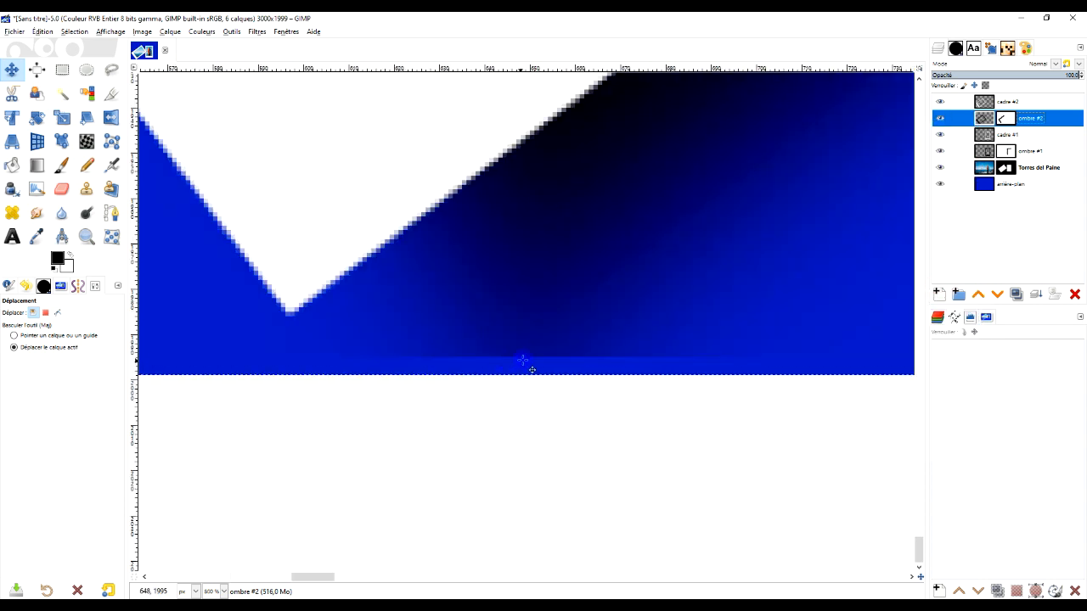
pyautogui.click(34, 217)
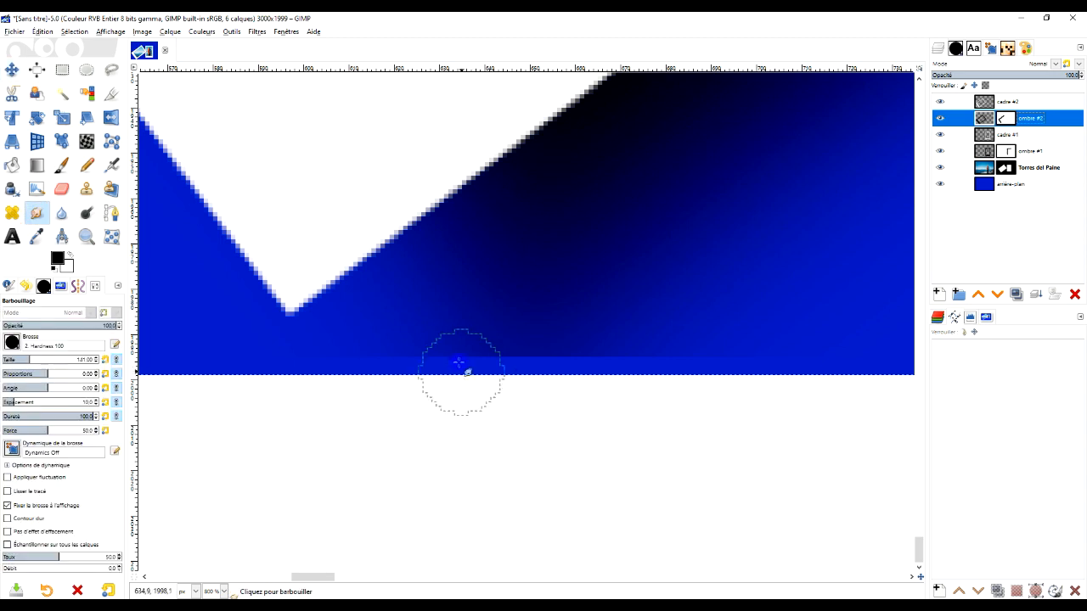
pyautogui.click(985, 119)
pyautogui.moveTo(462, 327); pyautogui.dragTo(488, 381)
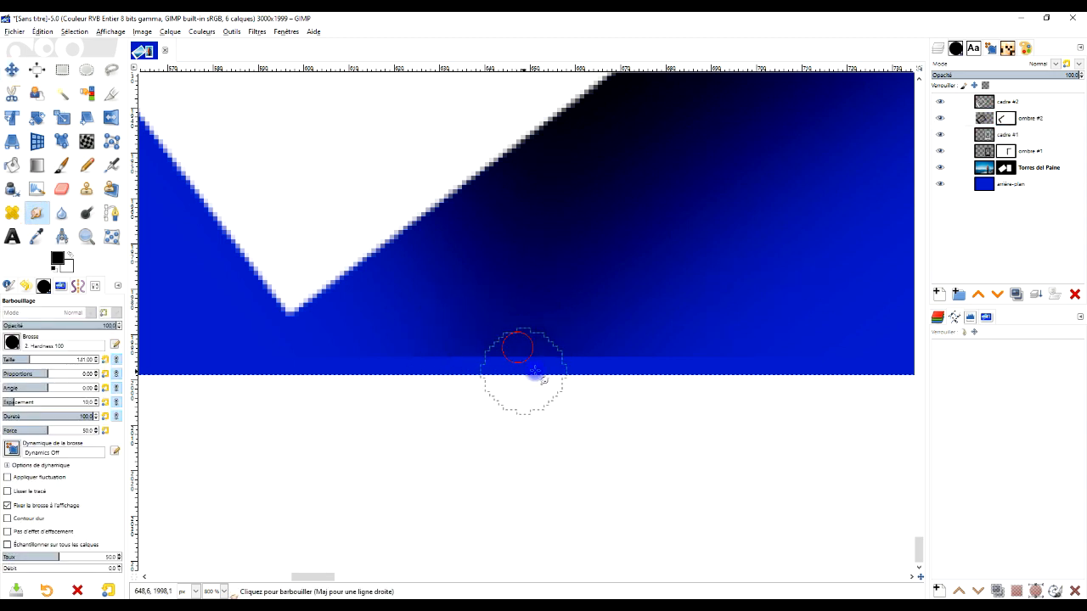
pyautogui.rightClick(1006, 122)
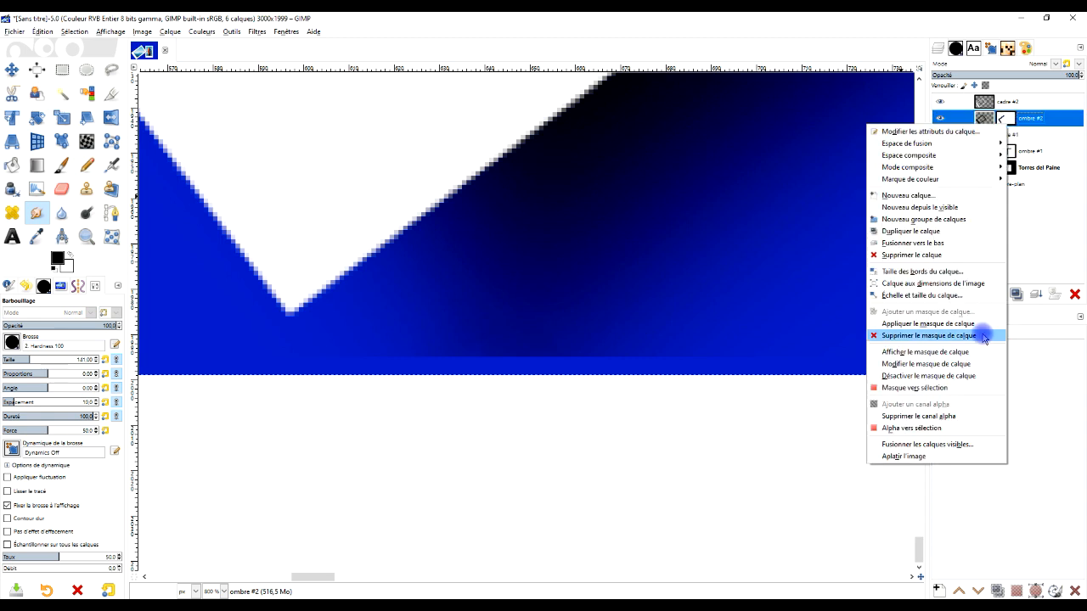
pyautogui.click(1032, 121)
pyautogui.click(63, 182)
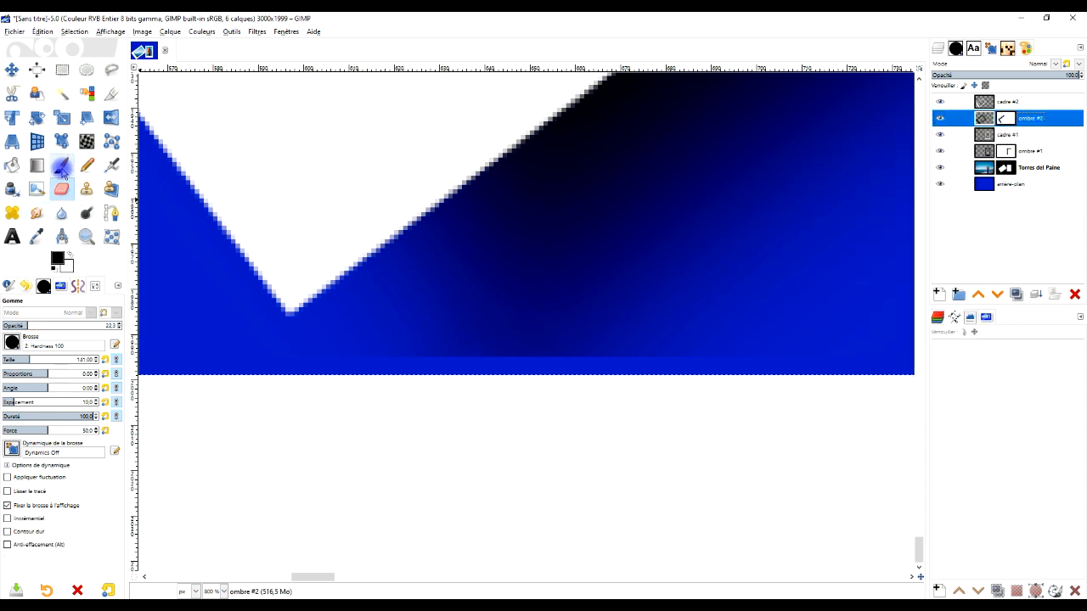
pyautogui.click(985, 86)
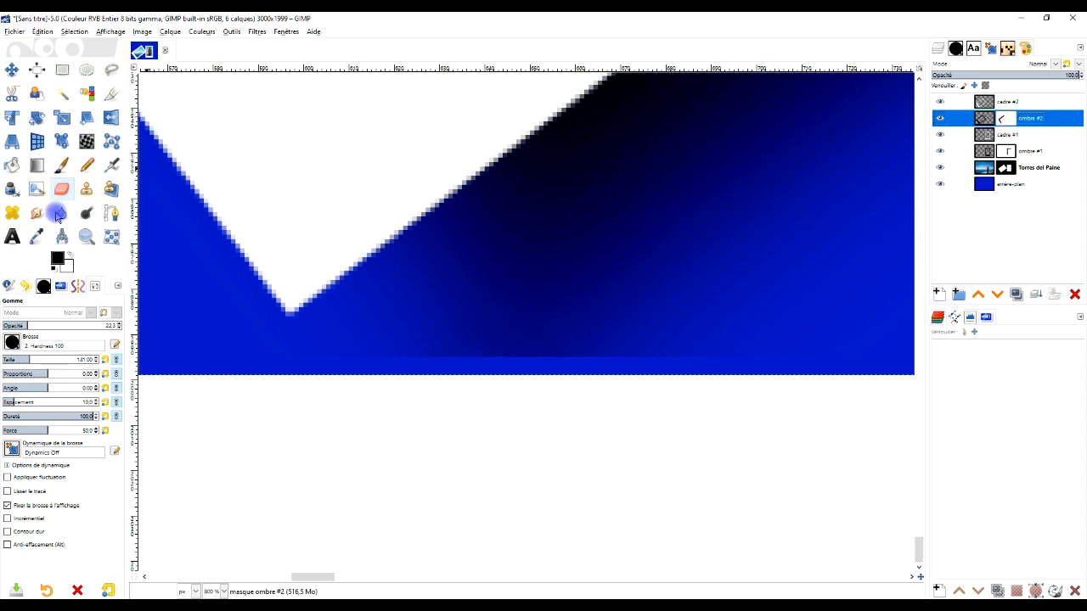
pyautogui.moveTo(447, 360)
pyautogui.mouseDown()
pyautogui.moveTo(429, 351)
pyautogui.moveTo(434, 381)
pyautogui.moveTo(455, 372)
pyautogui.mouseUp()
pyautogui.hotkey('ctrl', 'z')
# - Paint white on the ombre #2 layer mask with the Paintbrush along the image's bottom border below the shadow
pyautogui.click(61, 165)
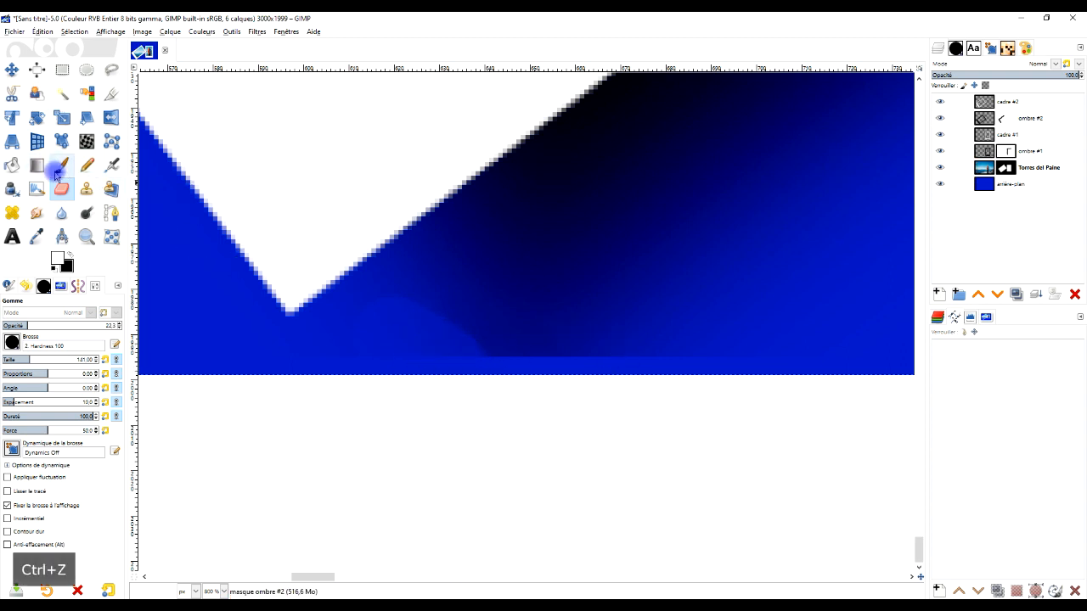
pyautogui.click(1003, 120)
pyautogui.moveTo(493, 372); pyautogui.dragTo(519, 407)
pyautogui.hotkey('ctrl', 'z')
pyautogui.moveTo(450, 358)
pyautogui.mouseDown()
pyautogui.moveTo(477, 370)
pyautogui.moveTo(521, 355)
pyautogui.mouseUp()
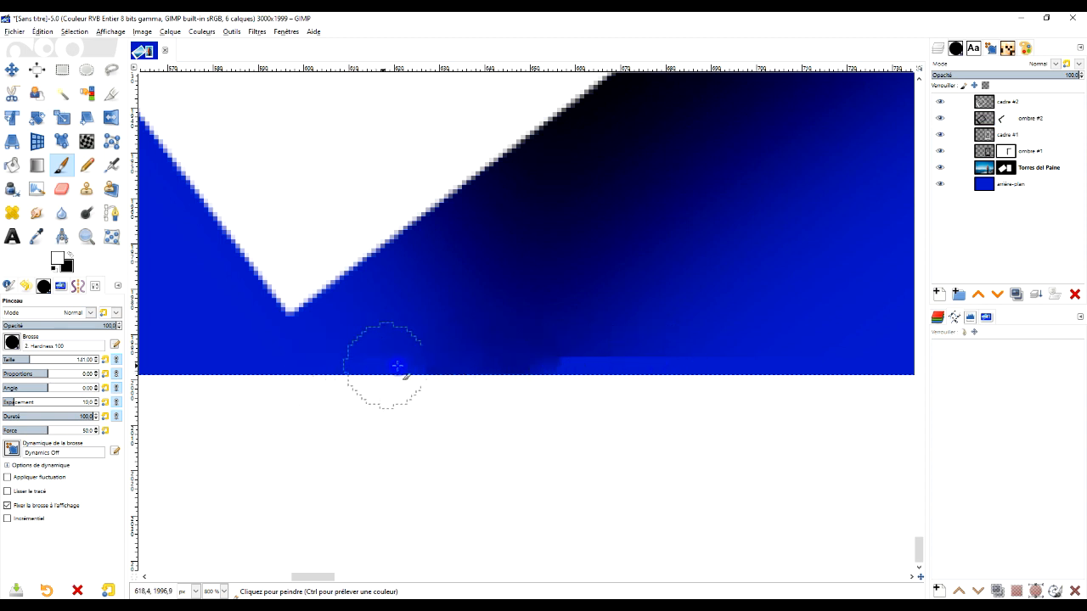
pyautogui.click(981, 122)
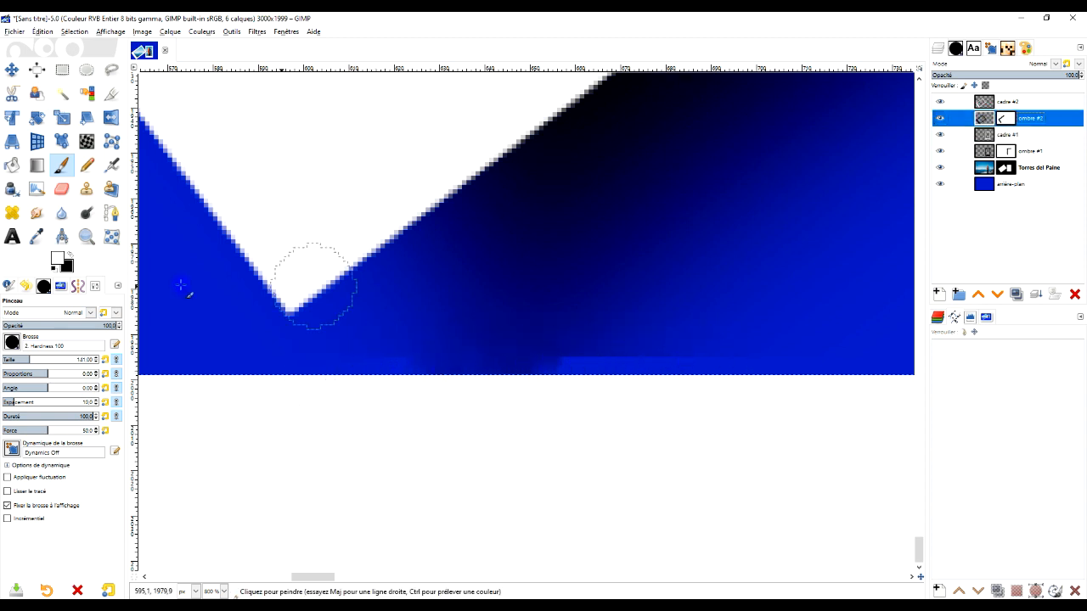
pyautogui.click(1002, 119)
pyautogui.moveTo(581, 366); pyautogui.dragTo(726, 355)
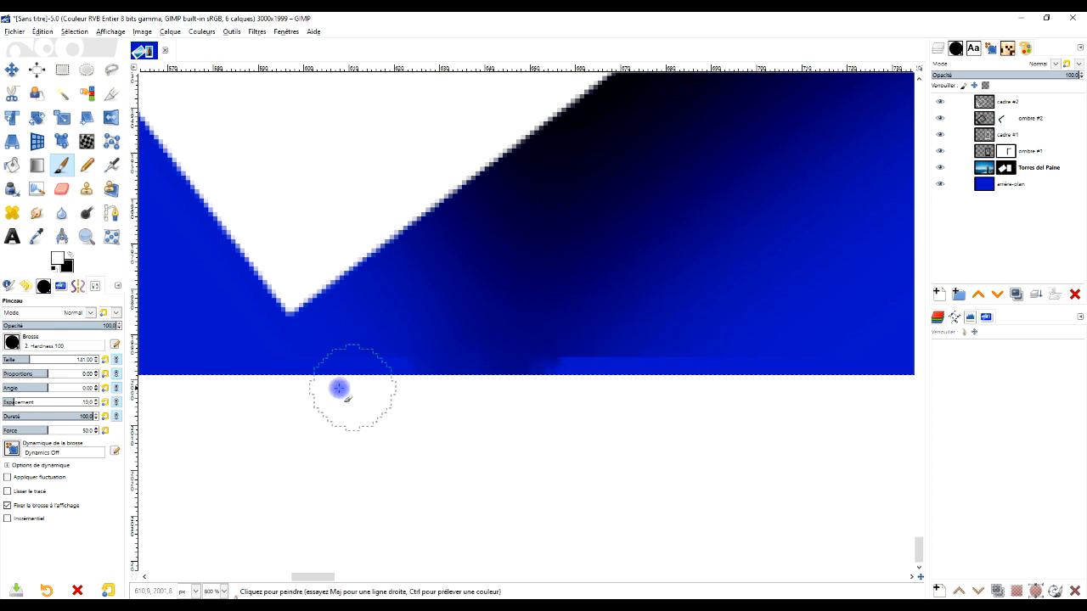
# - Smudge the hard lower edge of the shadow on the ombre #2 layer along the image's bottom border
pyautogui.click(958, 119)
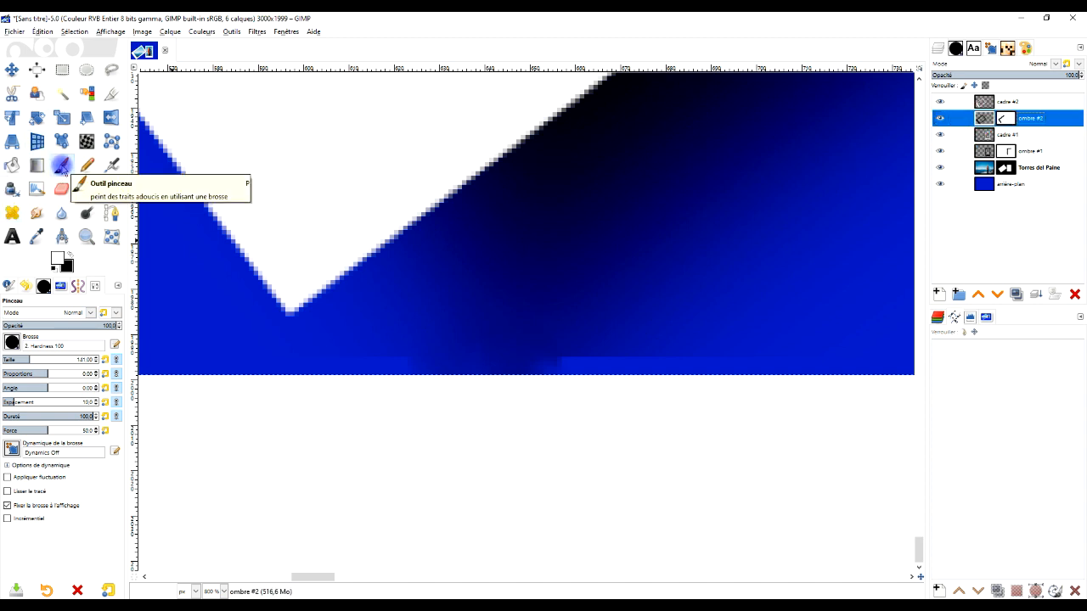
pyautogui.click(36, 212)
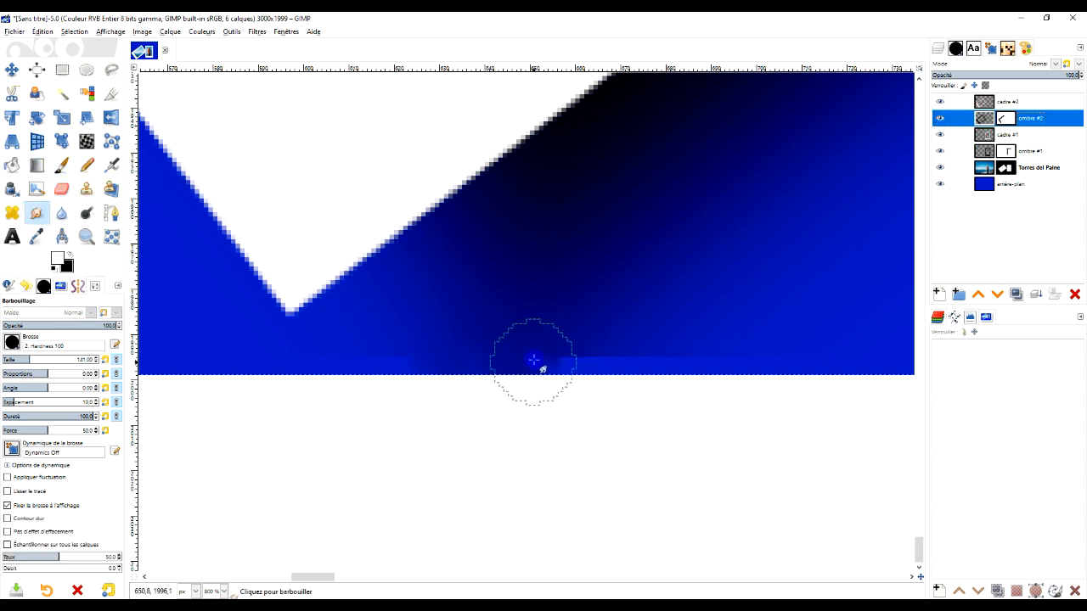
pyautogui.moveTo(387, 408)
pyautogui.mouseDown()
pyautogui.moveTo(450, 383)
pyautogui.moveTo(526, 389)
pyautogui.moveTo(545, 402)
pyautogui.mouseUp()
pyautogui.moveTo(419, 349)
pyautogui.mouseDown()
pyautogui.moveTo(371, 384)
pyautogui.moveTo(376, 391)
pyautogui.moveTo(642, 378)
pyautogui.moveTo(688, 309)
pyautogui.moveTo(729, 341)
pyautogui.moveTo(647, 370)
pyautogui.moveTo(595, 357)
pyautogui.moveTo(595, 347)
pyautogui.moveTo(638, 373)
pyautogui.moveTo(663, 340)
pyautogui.moveTo(660, 317)
pyautogui.moveTo(658, 353)
pyautogui.moveTo(600, 382)
pyautogui.moveTo(552, 370)
pyautogui.moveTo(465, 378)
pyautogui.moveTo(449, 394)
pyautogui.moveTo(386, 360)
pyautogui.moveTo(377, 373)
pyautogui.moveTo(427, 360)
pyautogui.moveTo(451, 372)
pyautogui.moveTo(579, 366)
pyautogui.moveTo(638, 330)
pyautogui.moveTo(694, 346)
pyautogui.mouseUp()
pyautogui.click(61, 188)
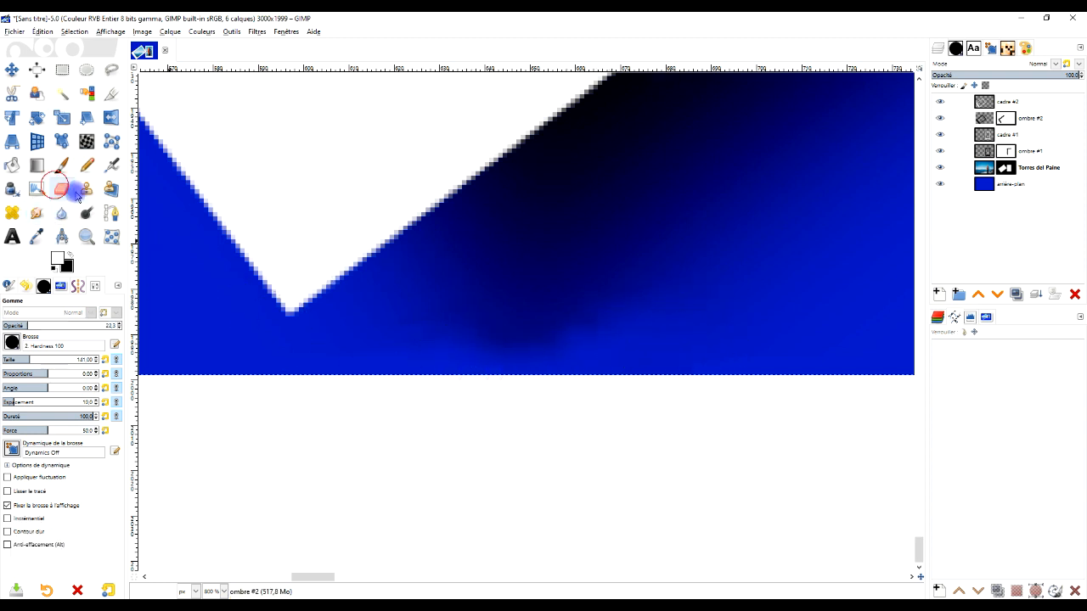
pyautogui.click(41, 360)
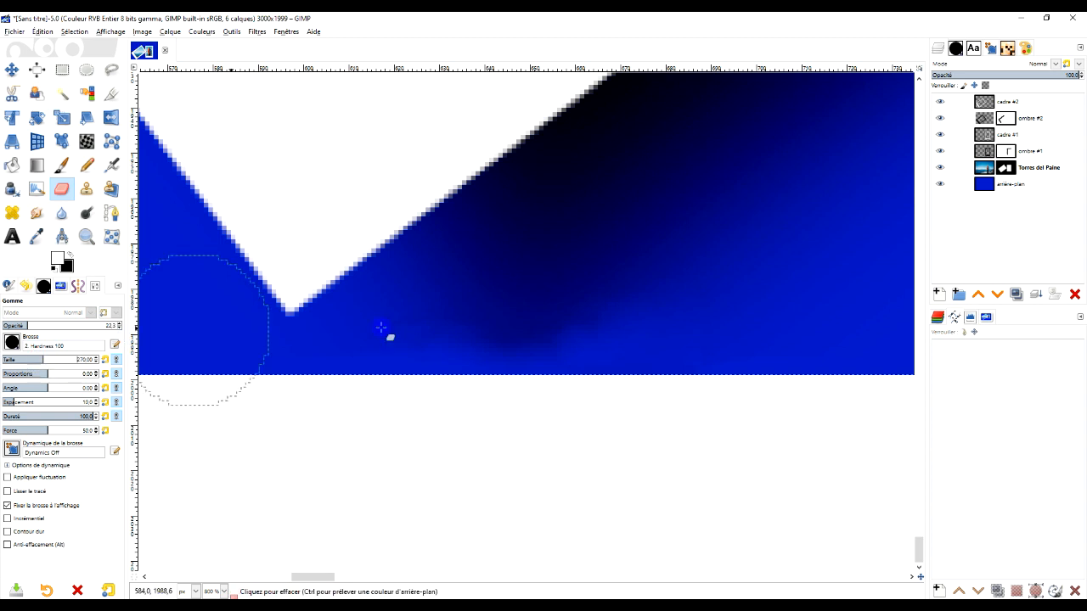
pyautogui.click(641, 321)
pyautogui.hotkey('ctrl', 'z')
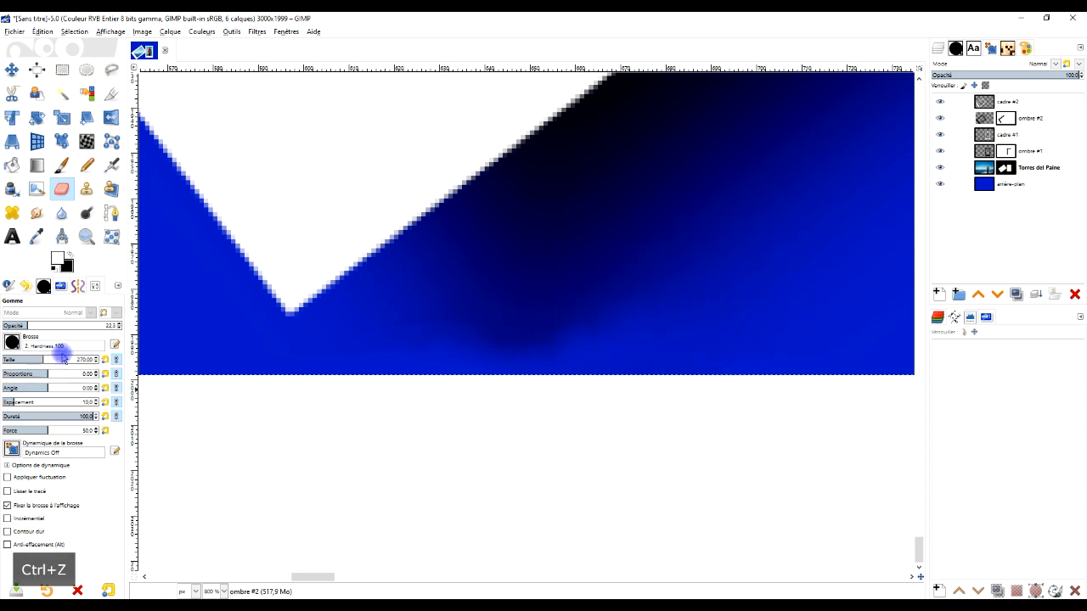
# - Soften the shadow's bottom edge on ombre #2 with the Eraser, using the 2. Hardness 025 brush at size 346
pyautogui.click(12, 342)
pyautogui.click(13, 374)
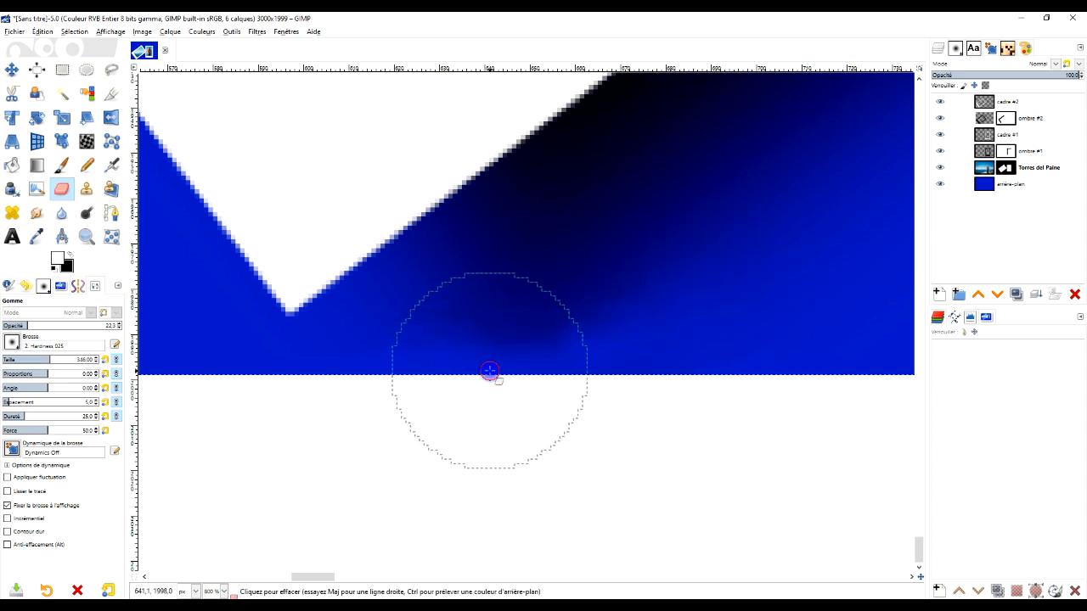
pyautogui.click(986, 121)
pyautogui.moveTo(385, 391)
pyautogui.mouseDown()
pyautogui.moveTo(404, 373)
pyautogui.moveTo(507, 397)
pyautogui.moveTo(563, 387)
pyautogui.moveTo(577, 366)
pyautogui.moveTo(660, 337)
pyautogui.moveTo(675, 307)
pyautogui.moveTo(631, 355)
pyautogui.moveTo(596, 354)
pyautogui.moveTo(720, 297)
pyautogui.moveTo(577, 378)
pyautogui.moveTo(531, 386)
pyautogui.moveTo(436, 354)
pyautogui.moveTo(441, 336)
pyautogui.moveTo(570, 377)
pyautogui.moveTo(614, 347)
pyautogui.mouseUp()
pyautogui.scroll(-1, 680, 316)
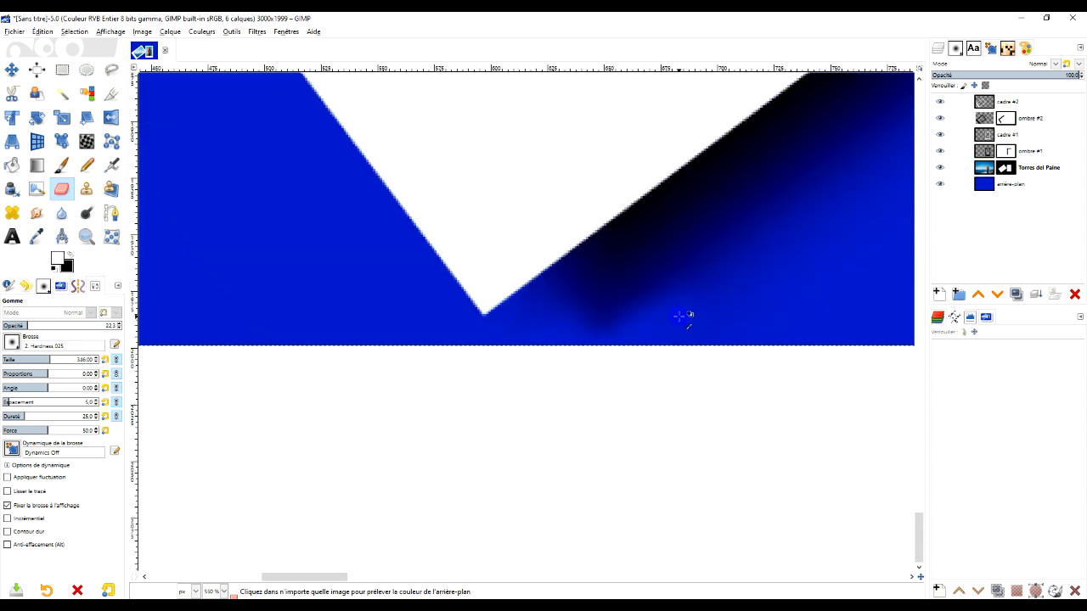
pyautogui.scroll(-2, 679, 316)
pyautogui.scroll(3, 771, 315)
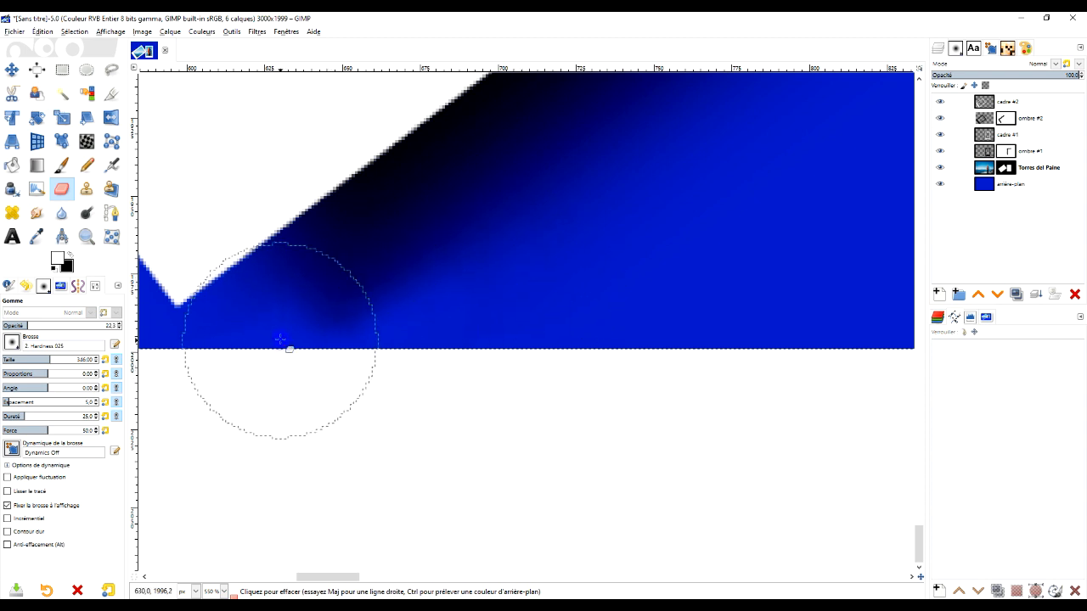
pyautogui.scroll(-4, 489, 378)
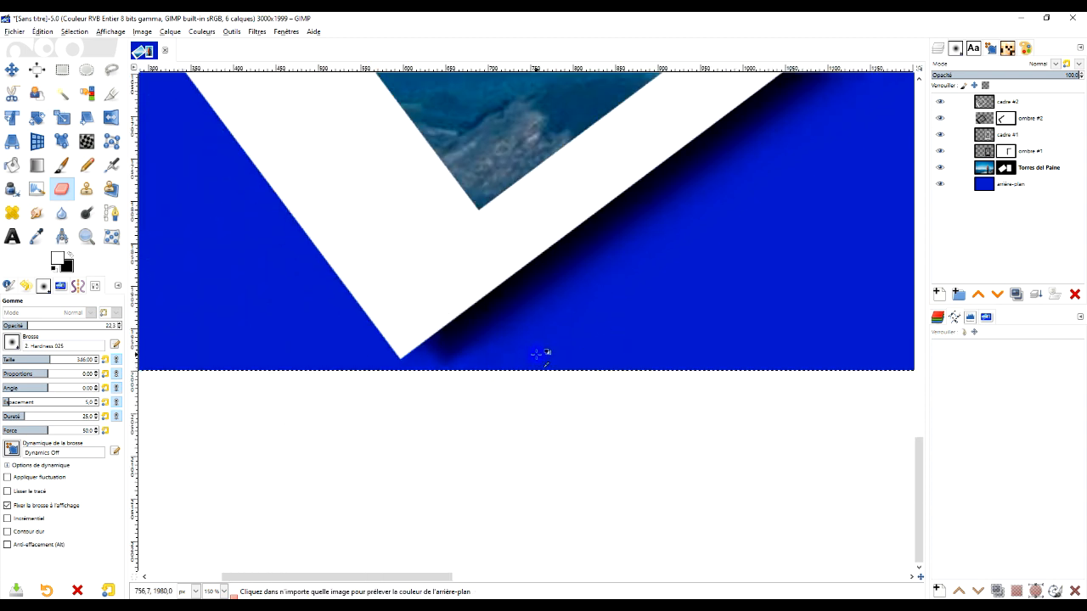
pyautogui.scroll(-5, 537, 353)
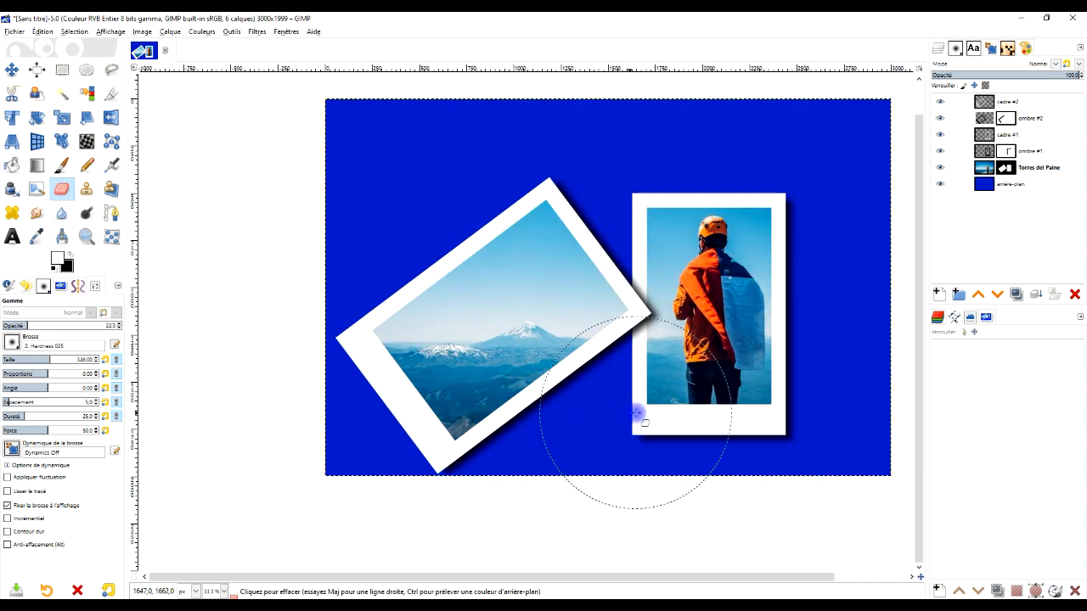
# - Switch to the Fuzzy Select tool and set its mode to replace the current selection
pyautogui.click(62, 69)
pyautogui.click(382, 100)
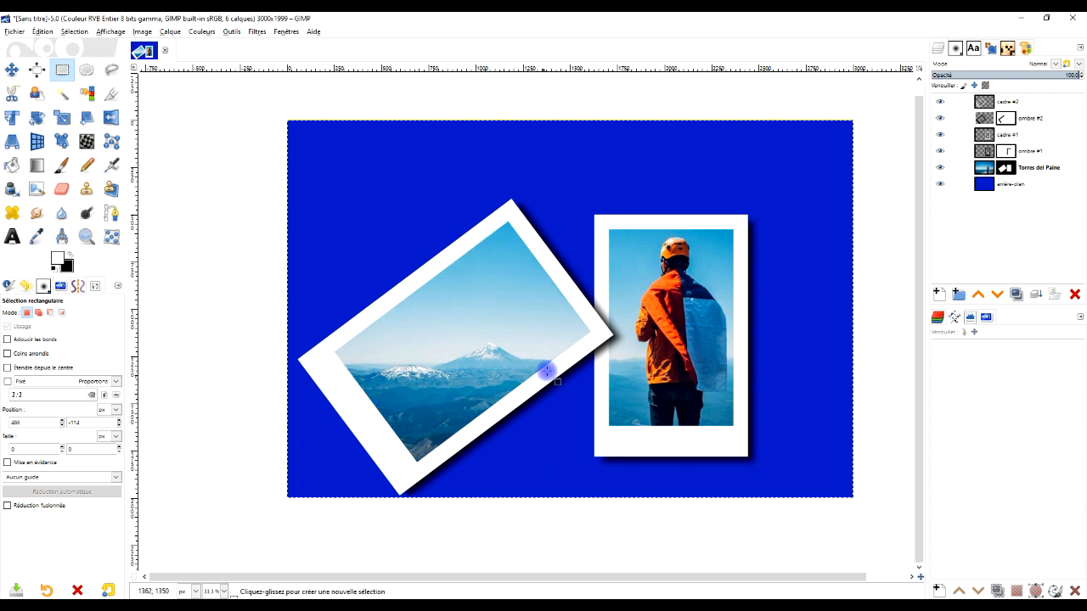
pyautogui.press('u')
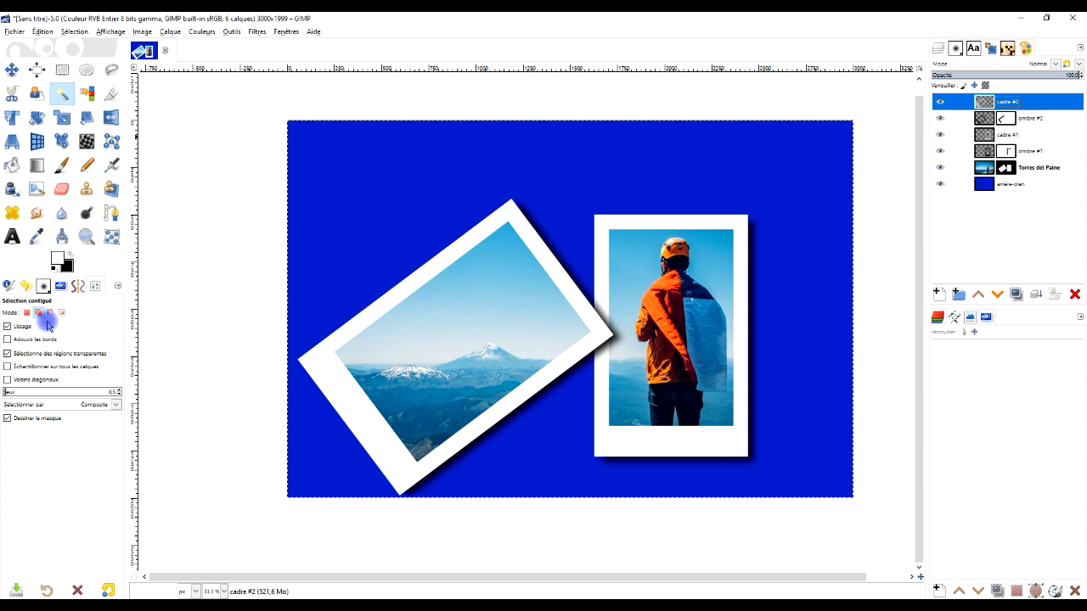
pyautogui.click(26, 316)
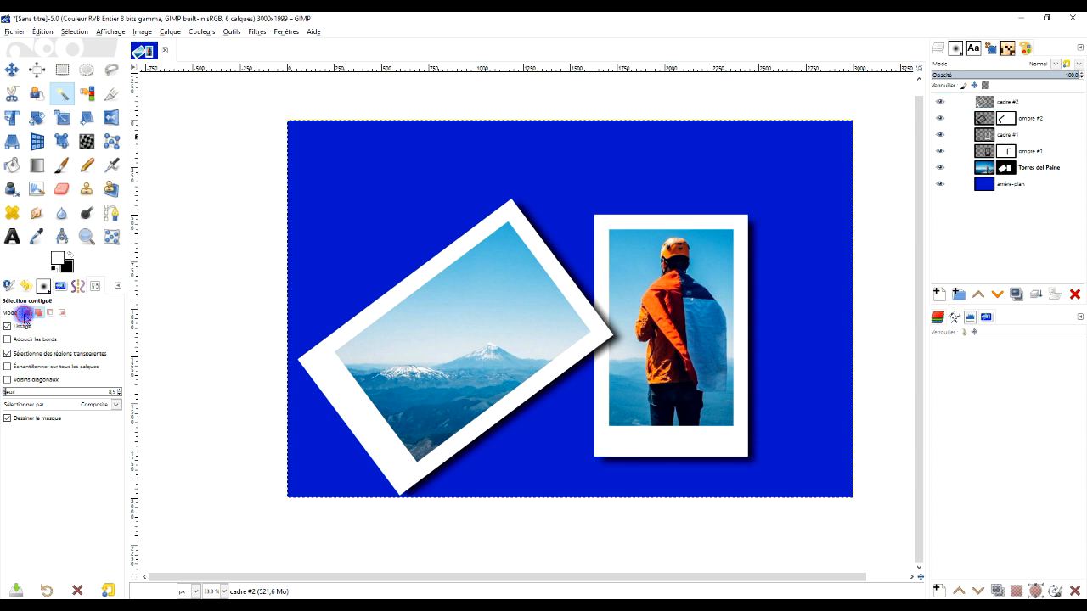
# - Create a transparent 3000 × 1999 px layer named vignette directly above the ombre #2 layer
pyautogui.click(985, 119)
pyautogui.press('r')
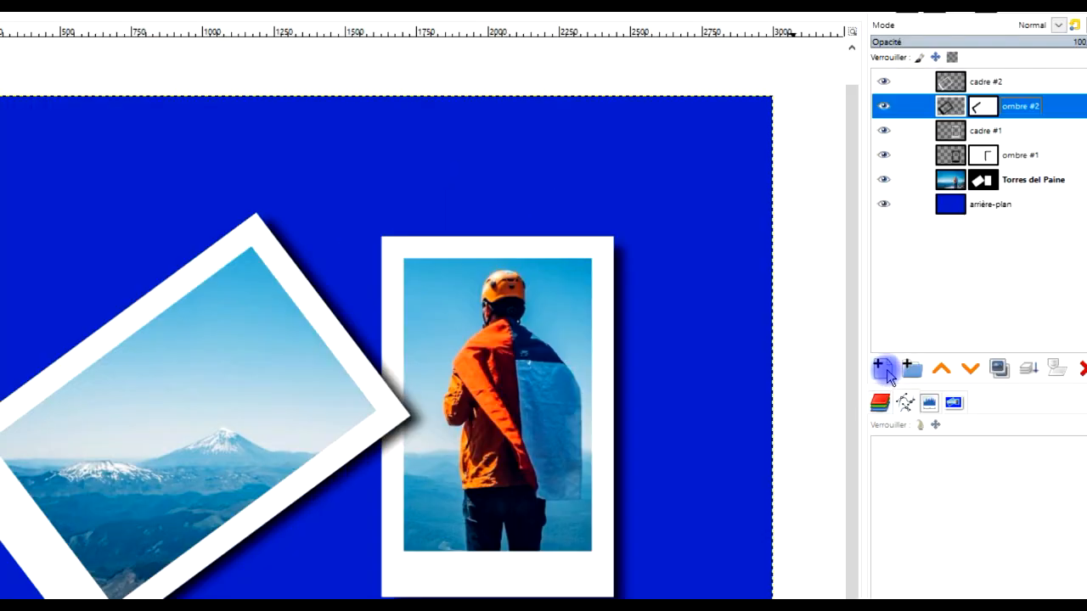
pyautogui.click(883, 369)
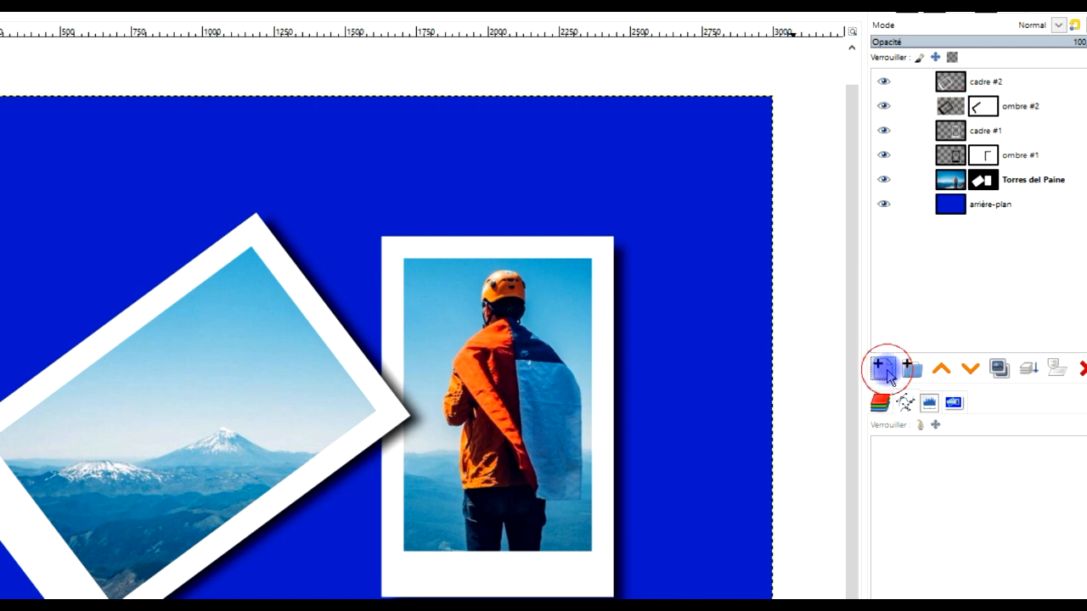
pyautogui.click(750, 269)
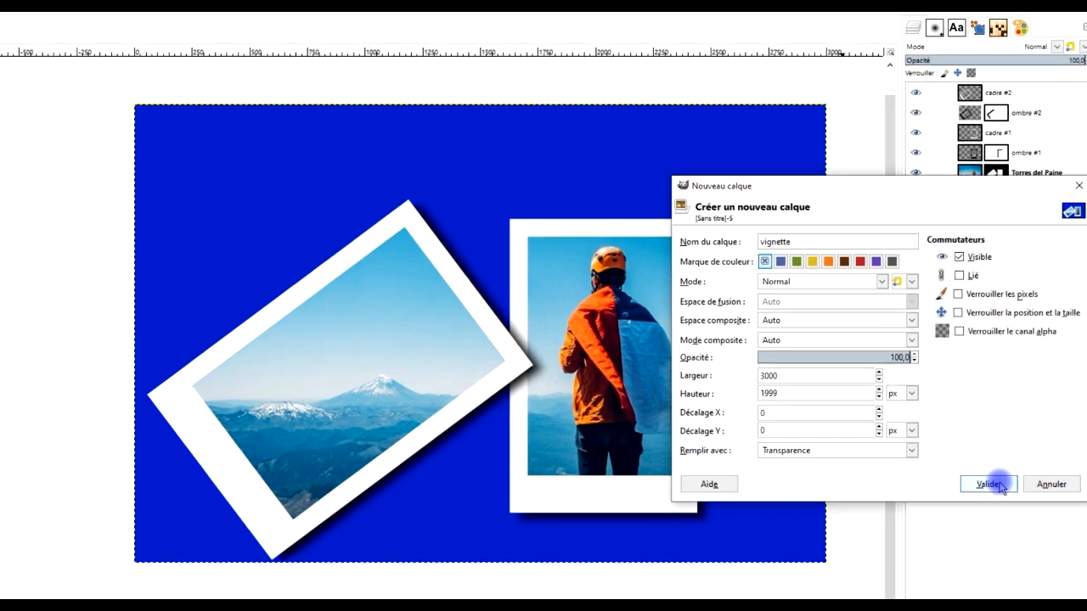
pyautogui.click(973, 562)
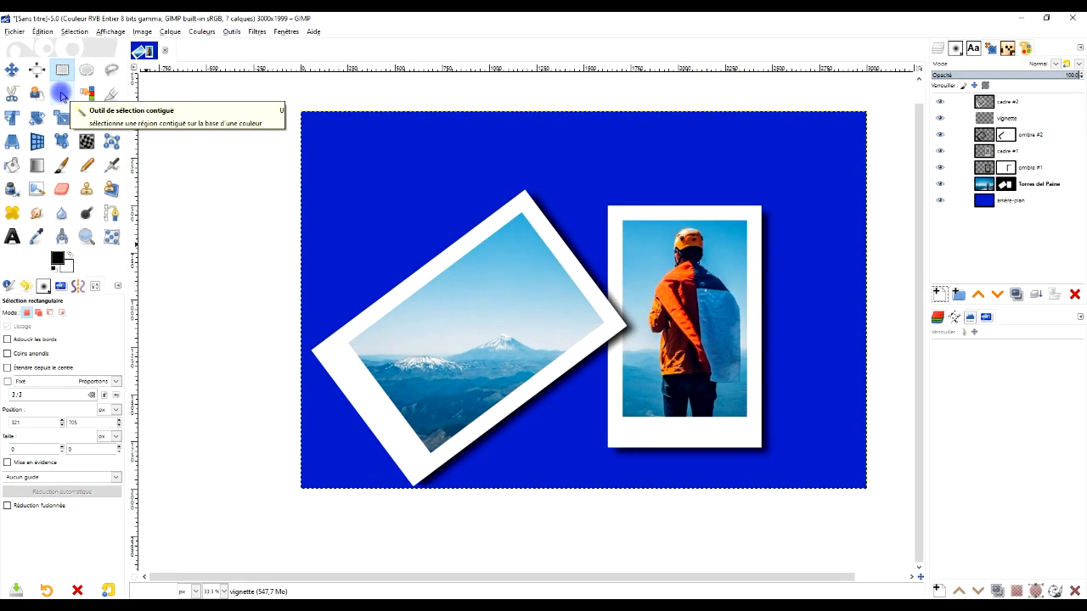
# - Select the transparent area inside the tilted photo frame with Fuzzy Select on the cadre #2 layer
pyautogui.click(61, 94)
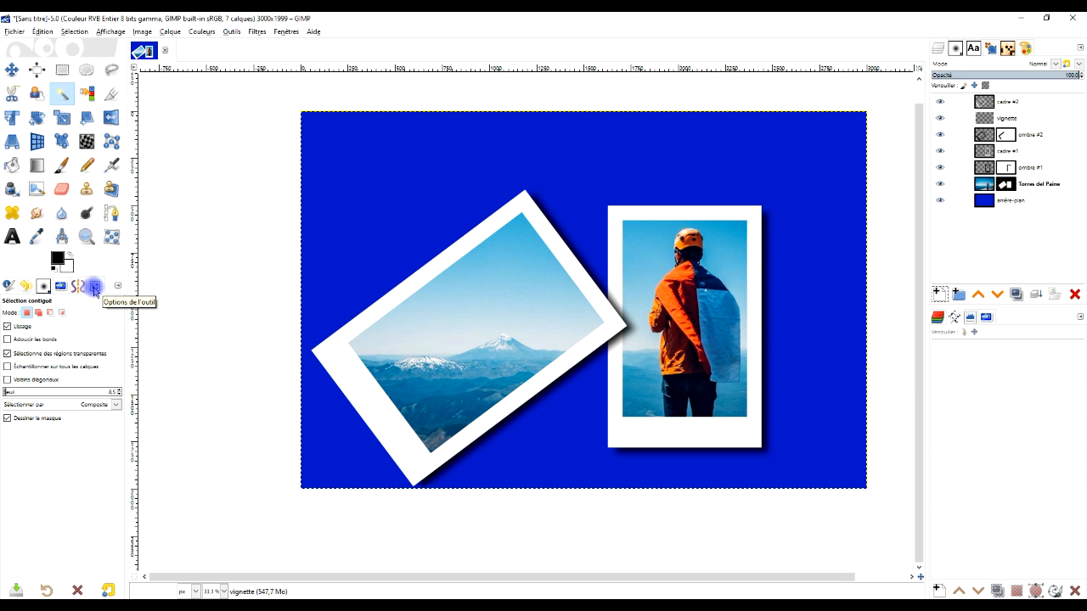
pyautogui.click(504, 311)
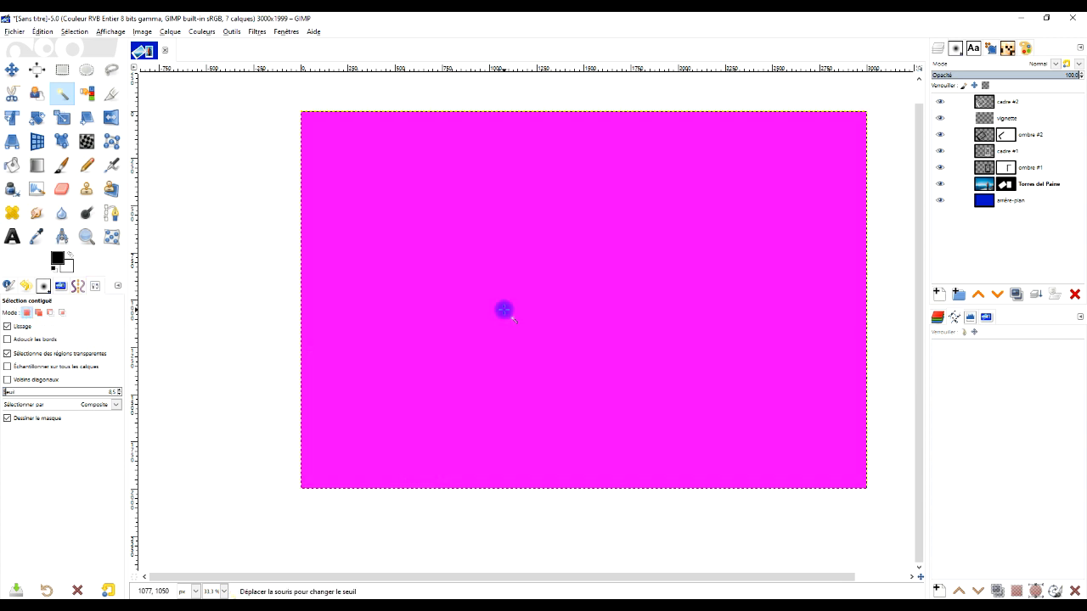
pyautogui.click(1003, 103)
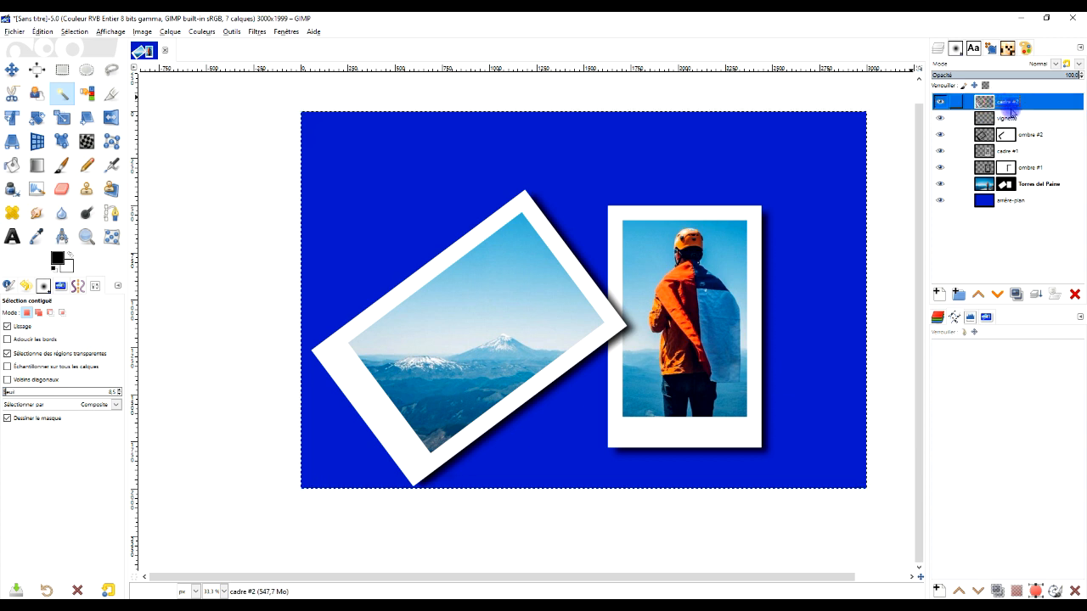
pyautogui.click(498, 308)
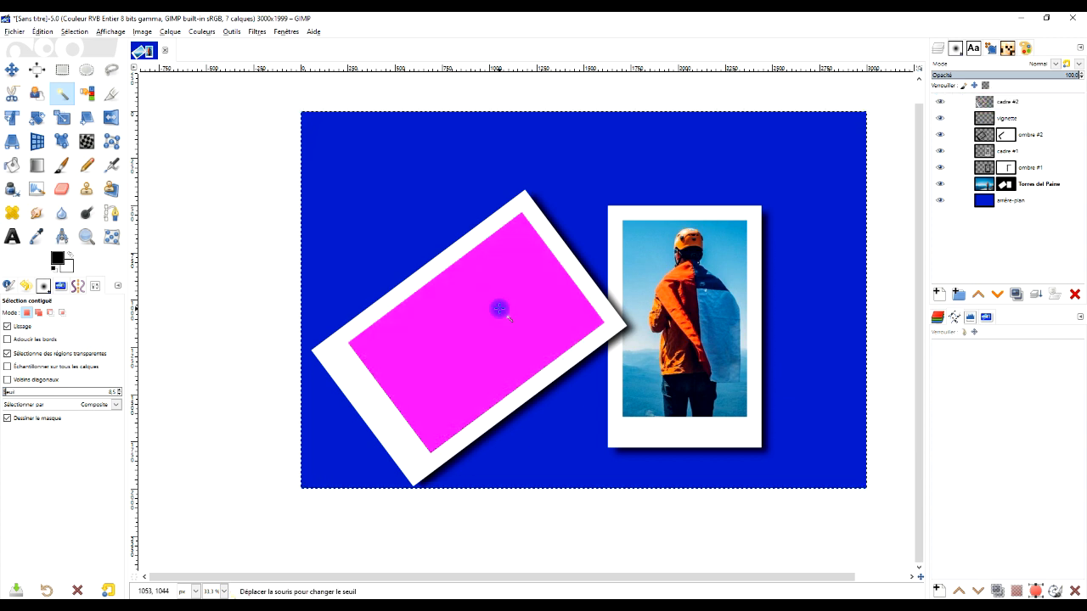
# - Rename the vignette layer as vignette #2 and fill its selected photo area with black
pyautogui.click(1023, 117)
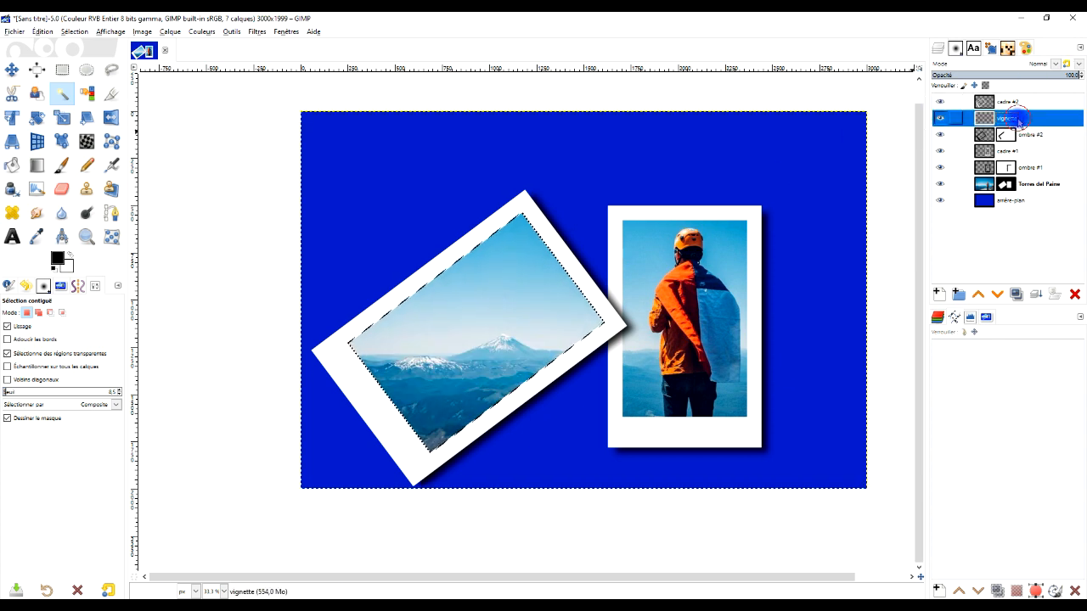
pyautogui.doubleClick(1022, 117)
pyautogui.write('#2')
pyautogui.press('Return')
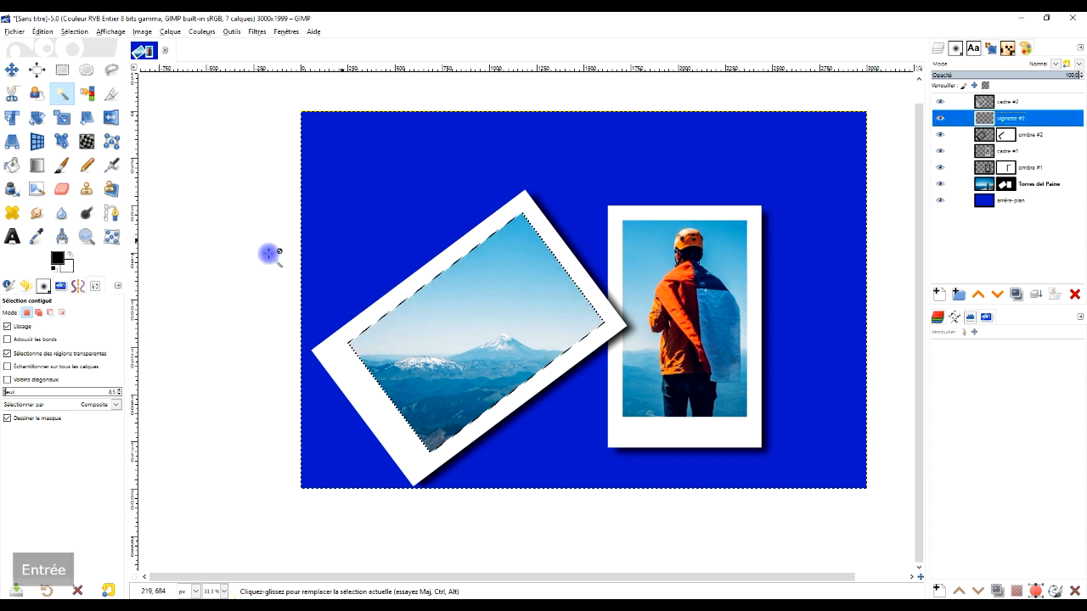
pyautogui.moveTo(56, 258); pyautogui.dragTo(497, 212)
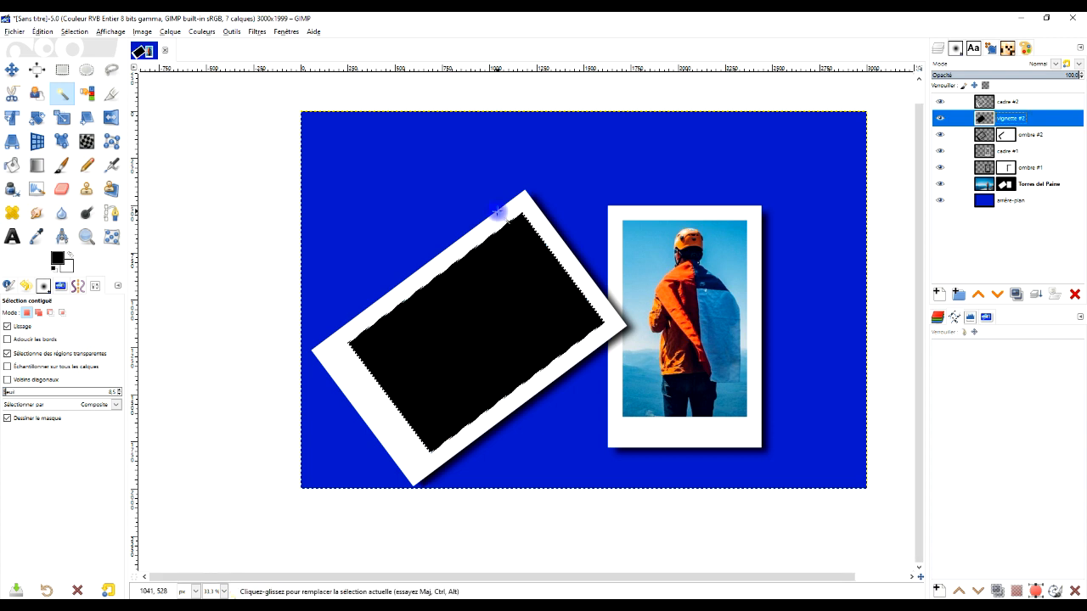
# - Shrink the selection inside the tilted frame by 15 px
pyautogui.scroll(2, 443, 411)
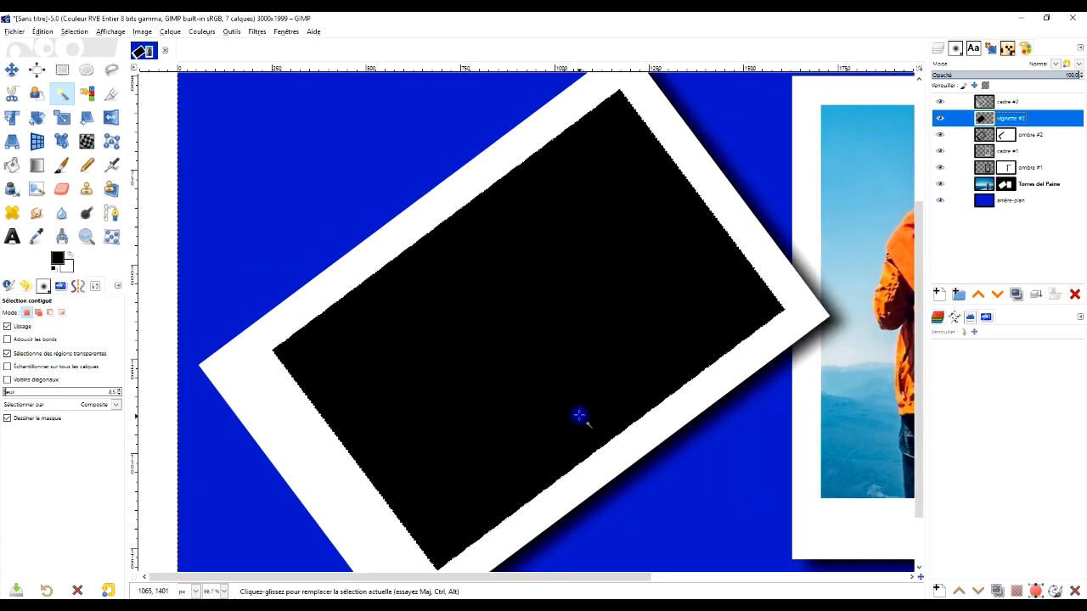
pyautogui.moveTo(579, 415); pyautogui.dragTo(593, 361)
pyautogui.moveTo(707, 272); pyautogui.dragTo(692, 327)
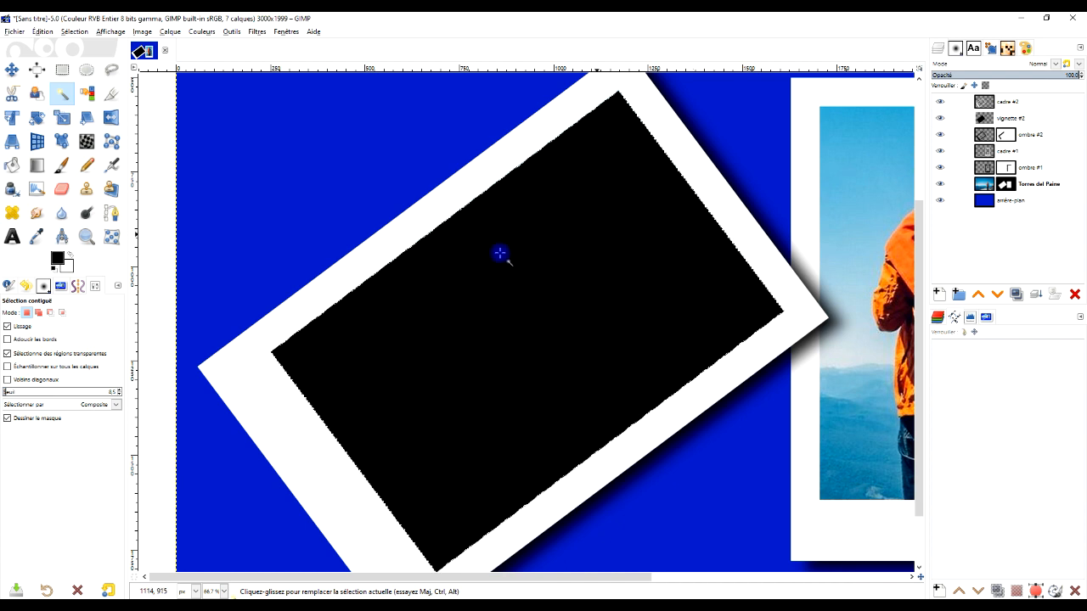
pyautogui.click(73, 32)
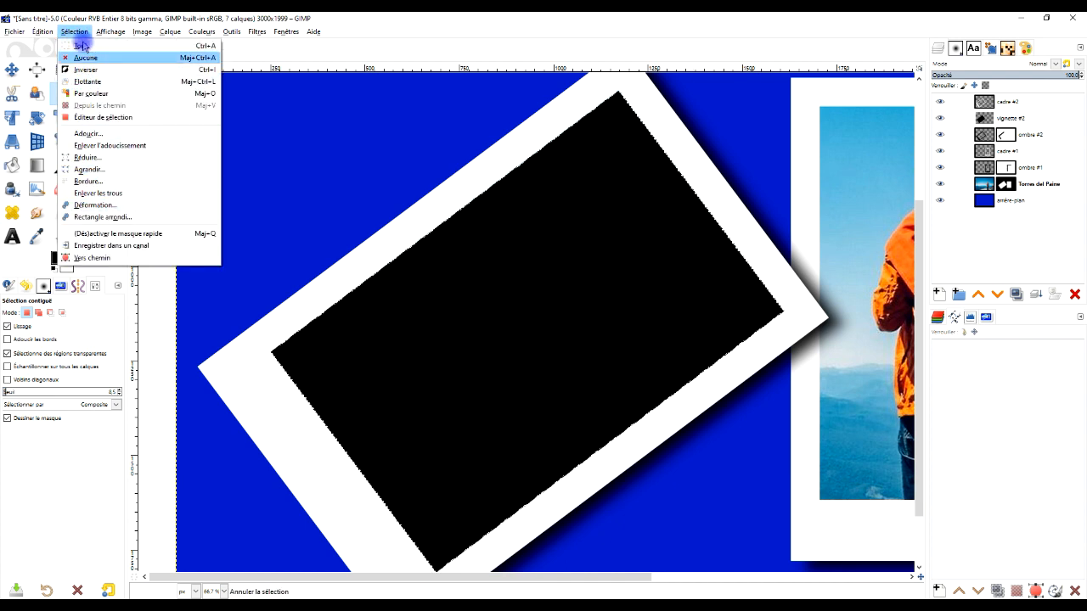
pyautogui.moveTo(32, 31)
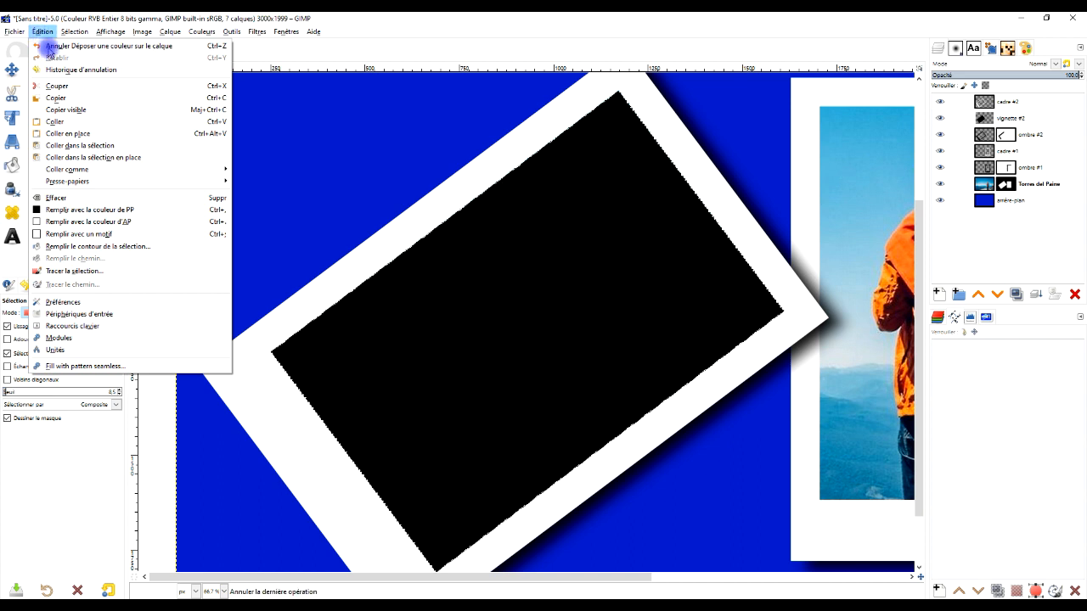
pyautogui.moveTo(68, 26)
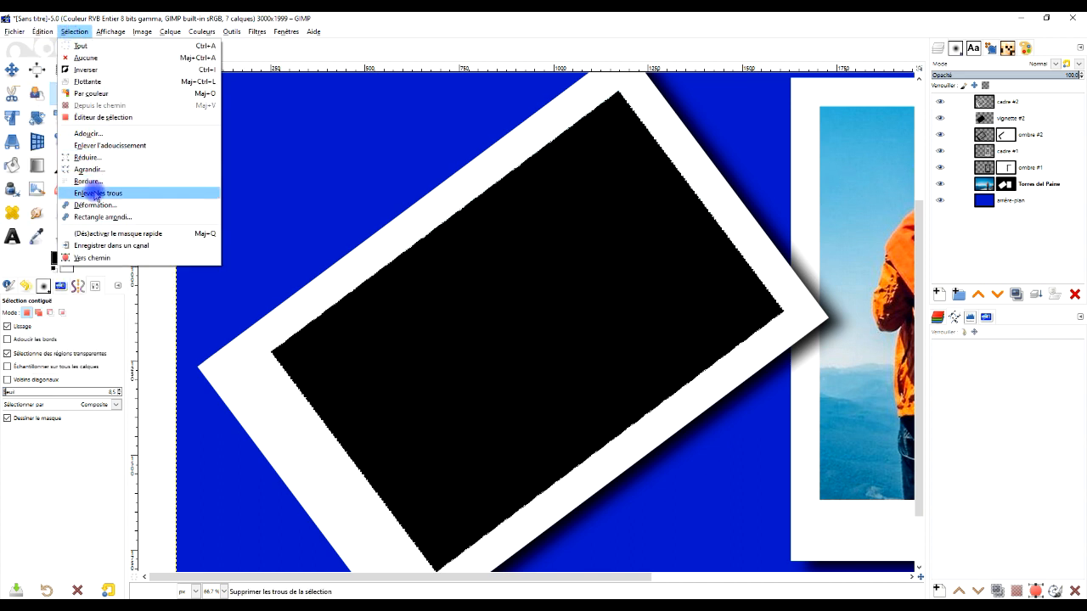
pyautogui.click(110, 157)
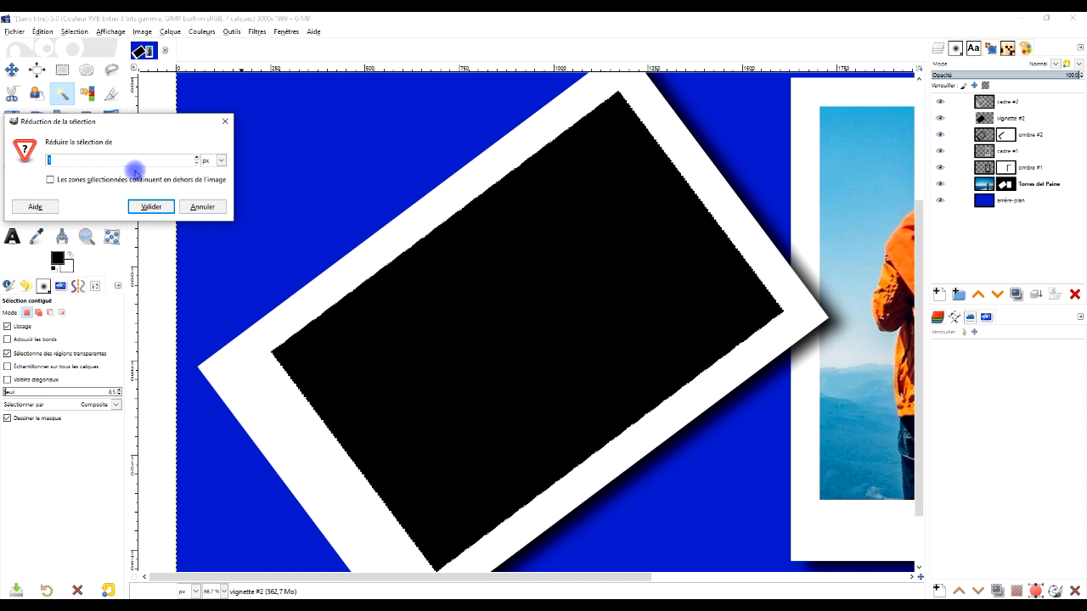
pyautogui.write('1')
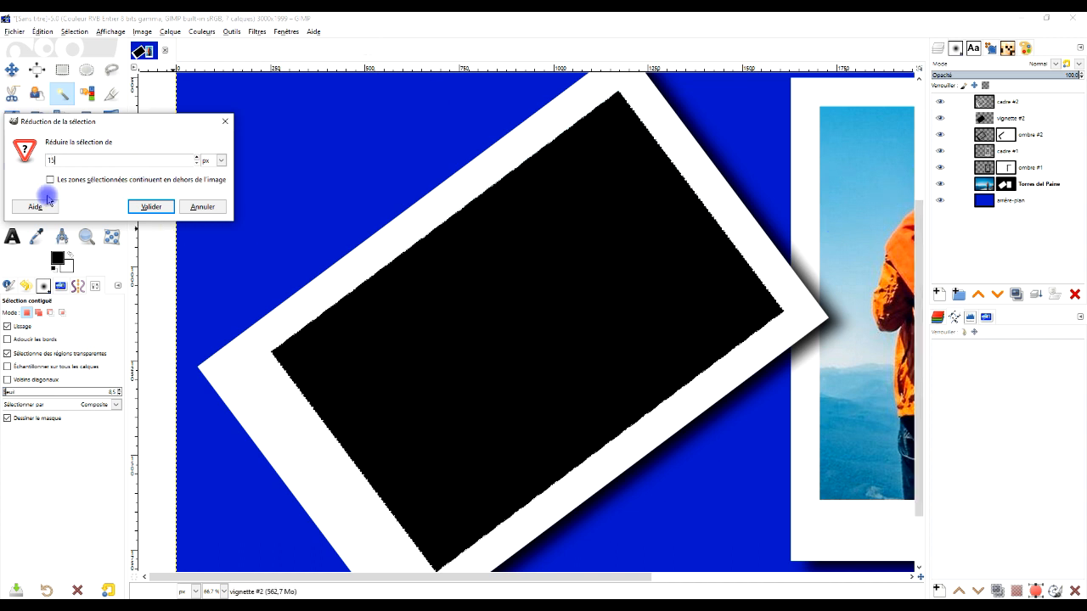
pyautogui.click(145, 209)
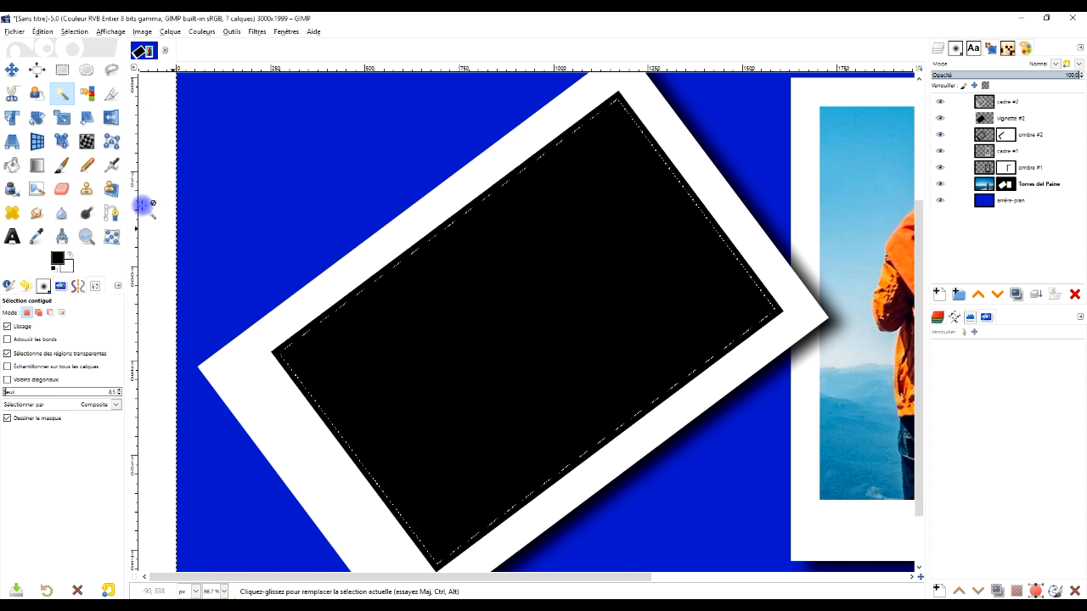
# - Erase the black inside the shrunken selection on vignette #2 to leave a thin border, and clear the selection
pyautogui.click(1005, 123)
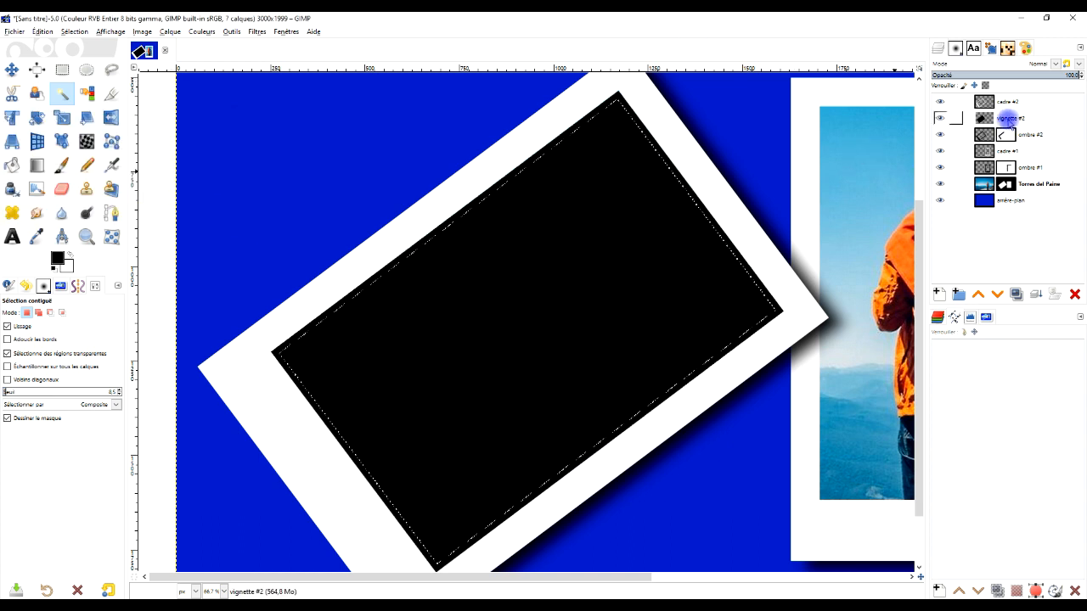
pyautogui.click(42, 31)
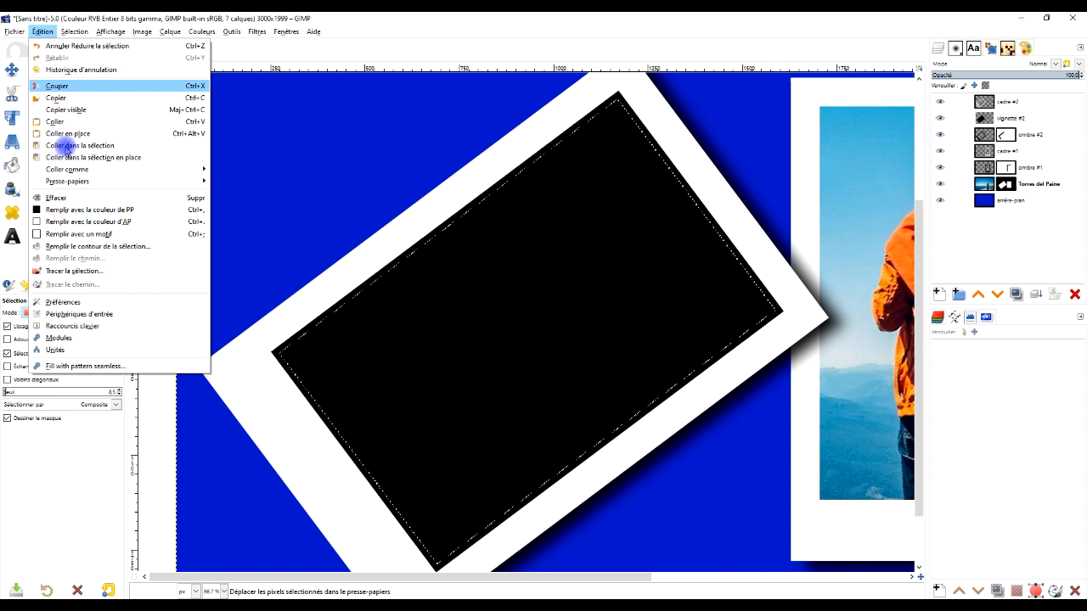
pyautogui.click(90, 201)
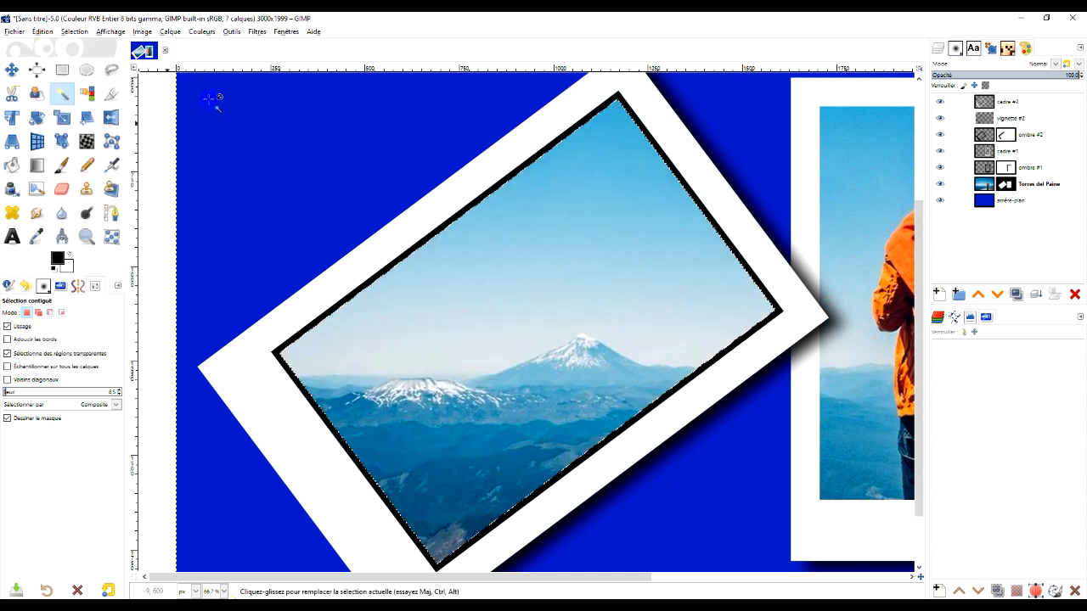
pyautogui.click(62, 72)
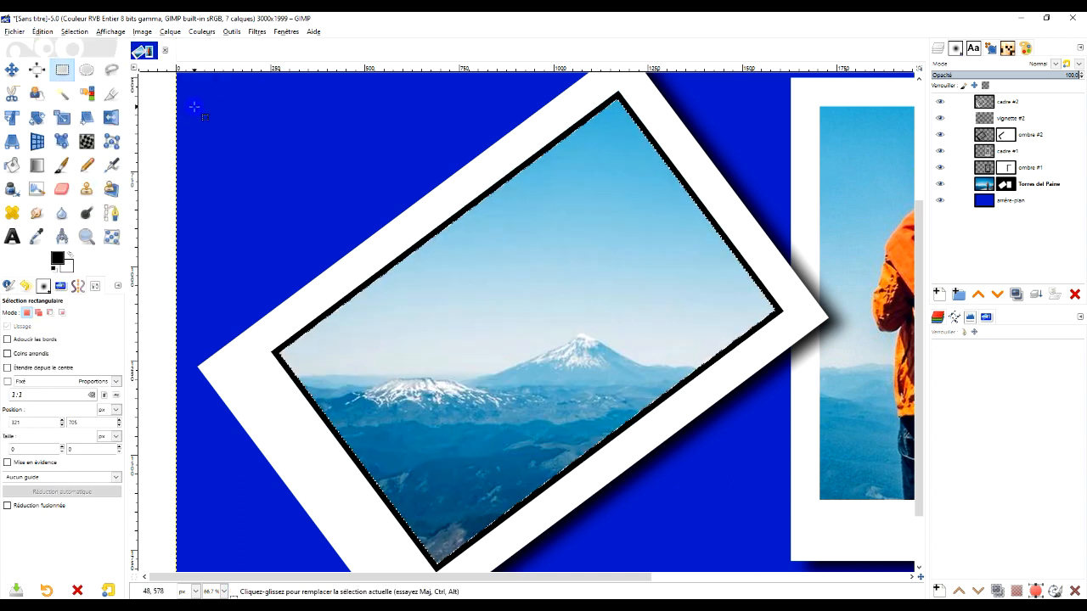
pyautogui.click(194, 106)
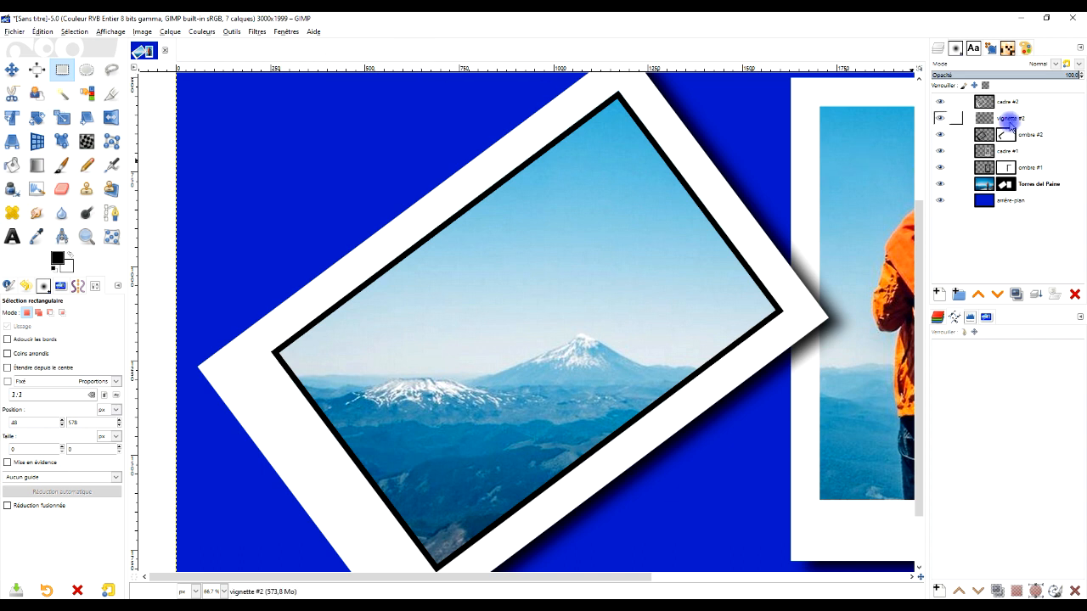
# - Apply a Gaussian blur of 15.71 in X and Y to the black border on vignette #2
pyautogui.click(1019, 122)
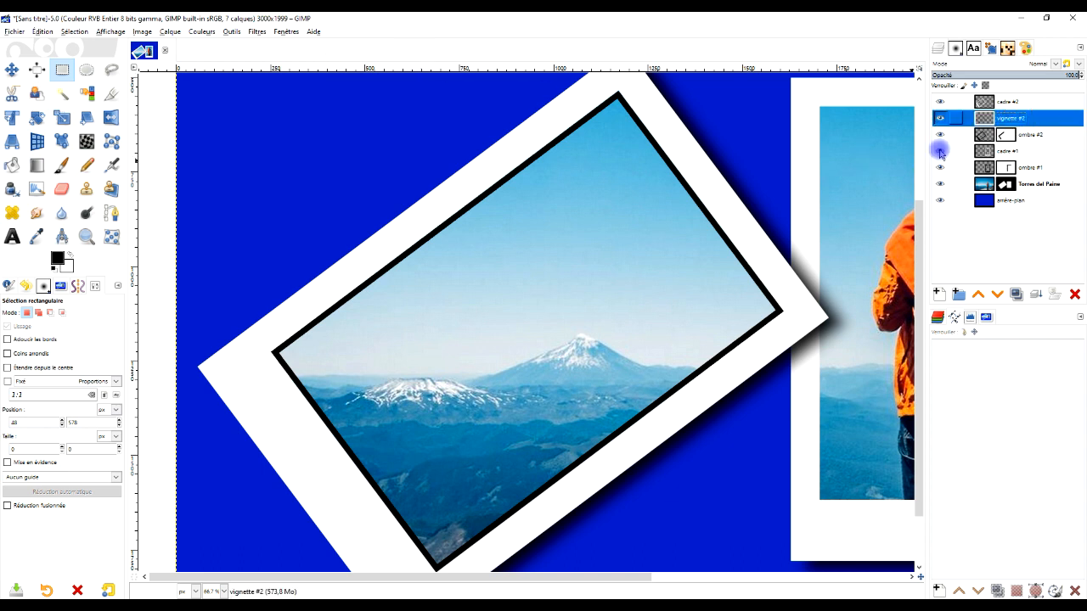
pyautogui.click(258, 33)
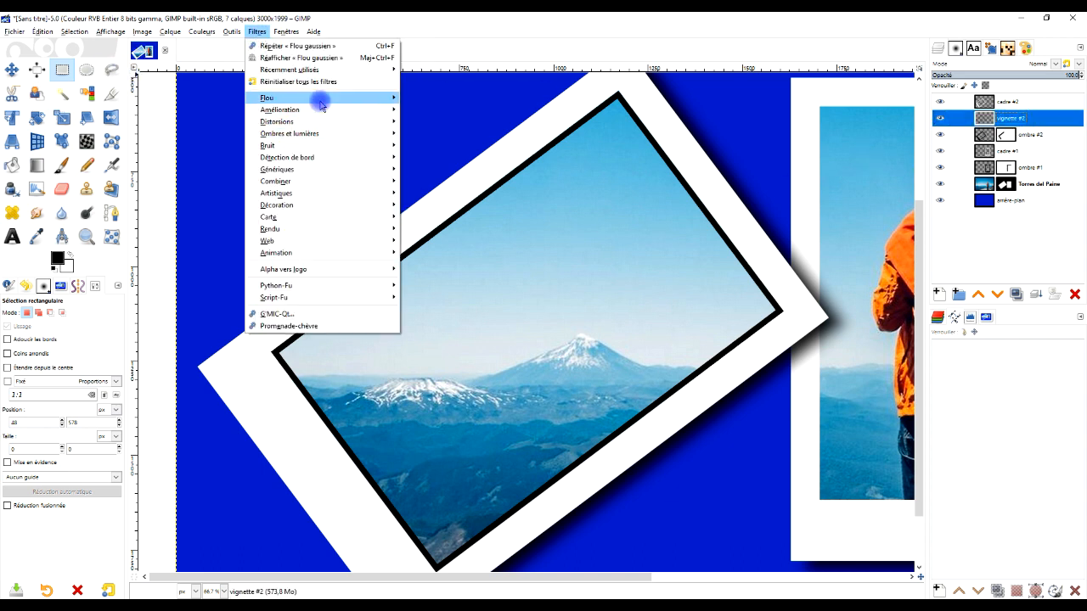
pyautogui.moveTo(315, 97)
pyautogui.click(429, 109)
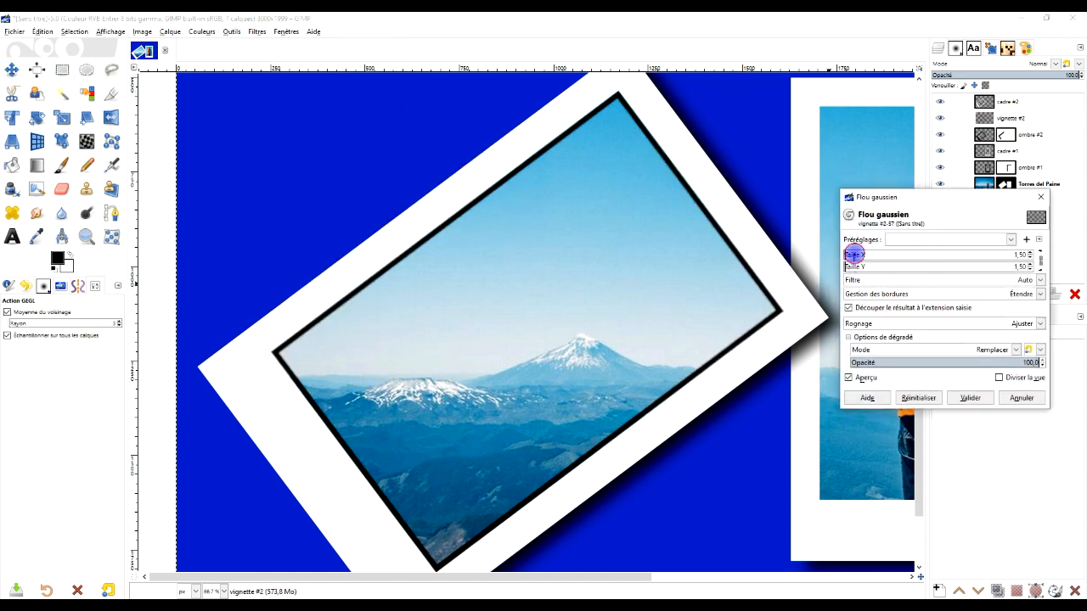
pyautogui.click(853, 254)
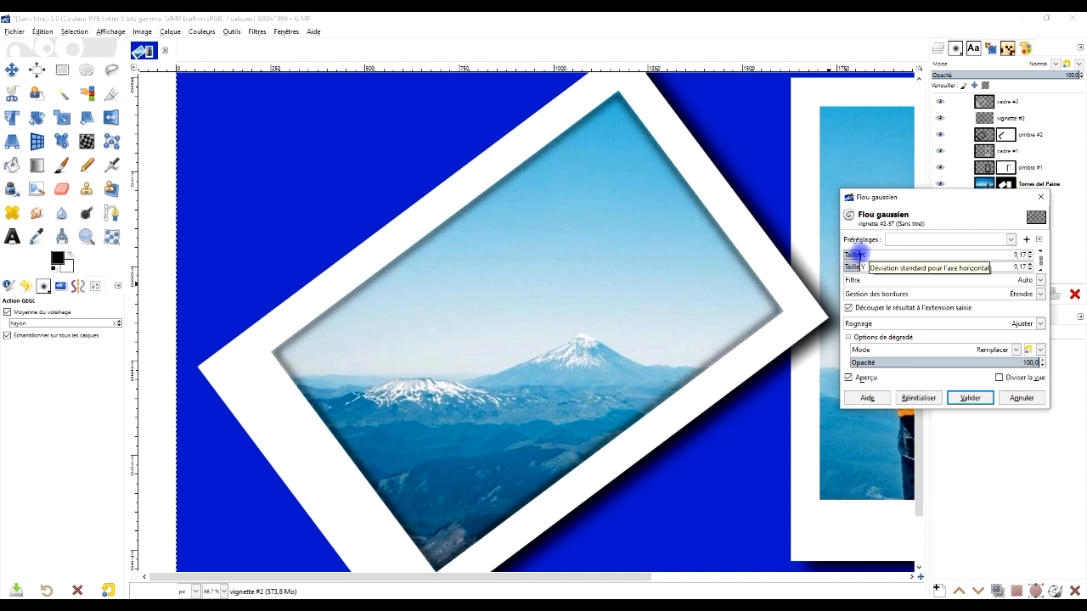
pyautogui.click(870, 255)
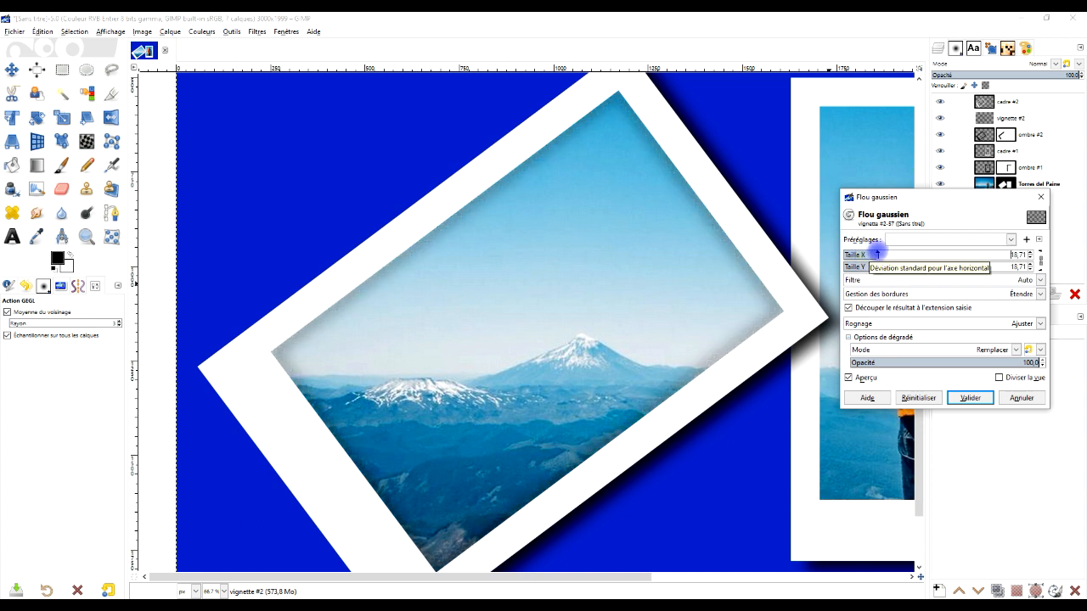
pyautogui.click(969, 397)
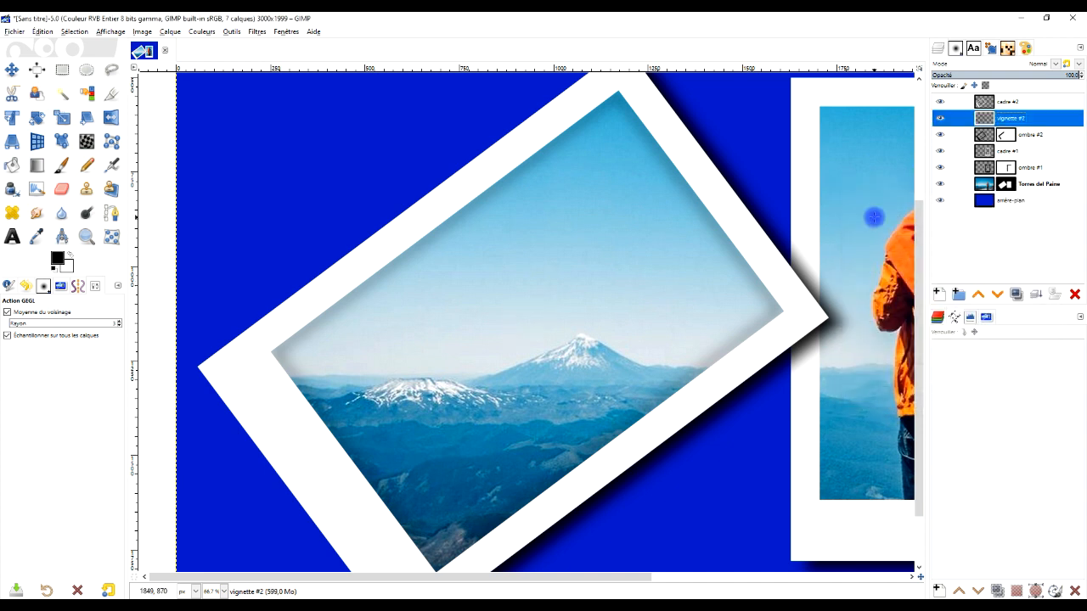
# - Lower the vignette #2 layer's opacity to about 72 percent
pyautogui.scroll(-4, 660, 284)
pyautogui.scroll(3, 715, 310)
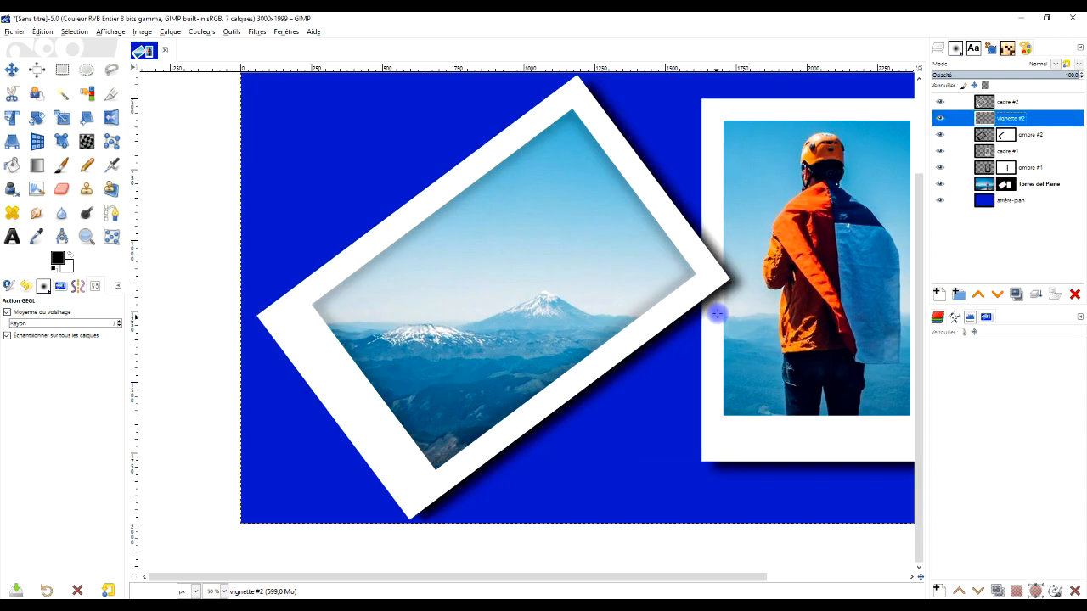
pyautogui.click(1019, 117)
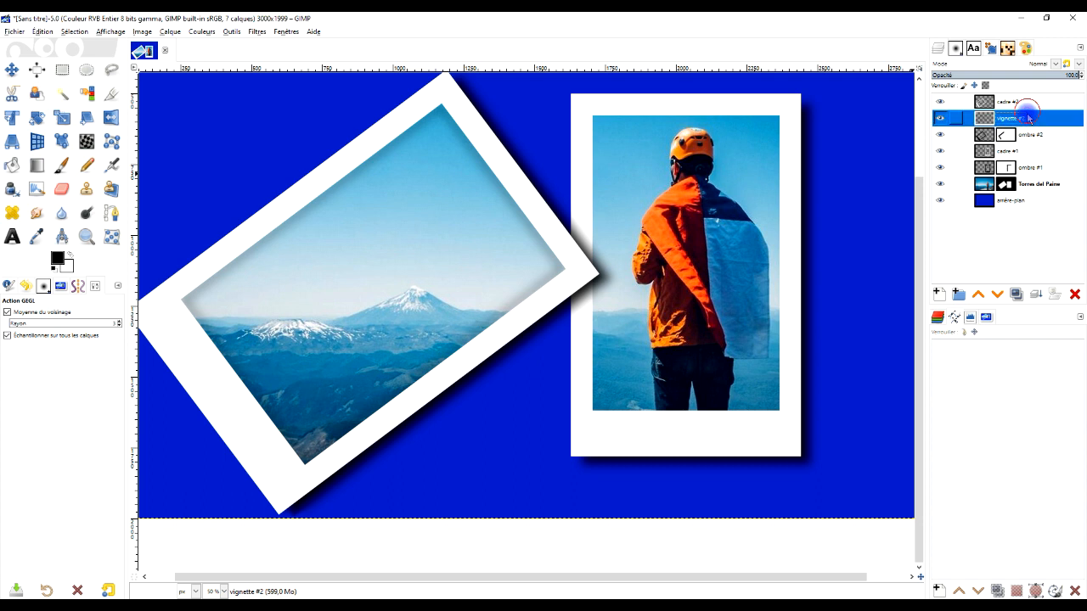
pyautogui.click(1060, 76)
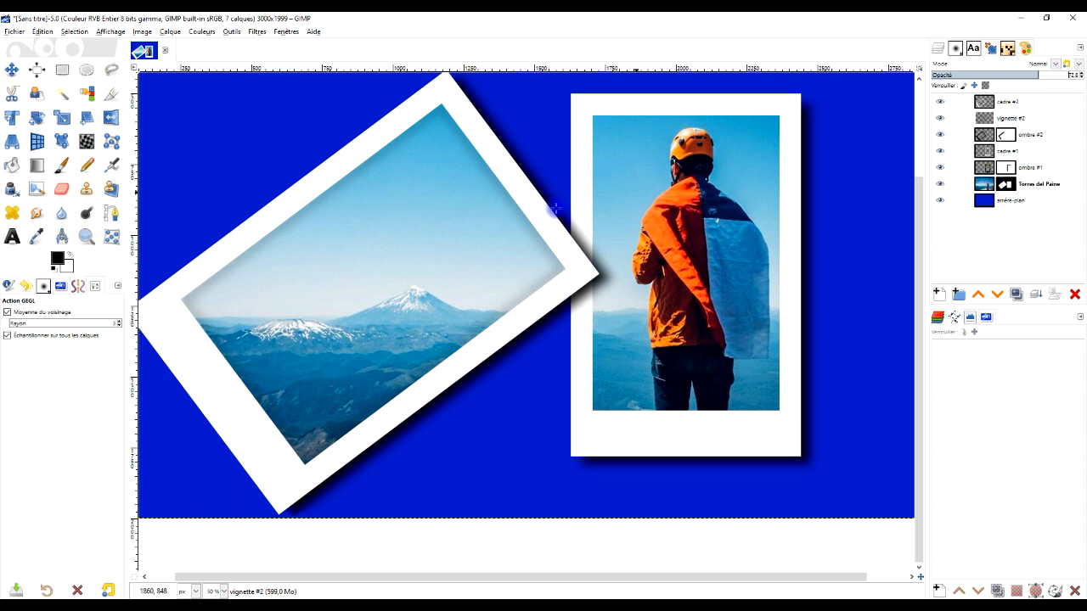
# - Create a new transparent layer named "vignette #1" directly above the ombre #1 layer
pyautogui.click(1031, 167)
pyautogui.click(939, 294)
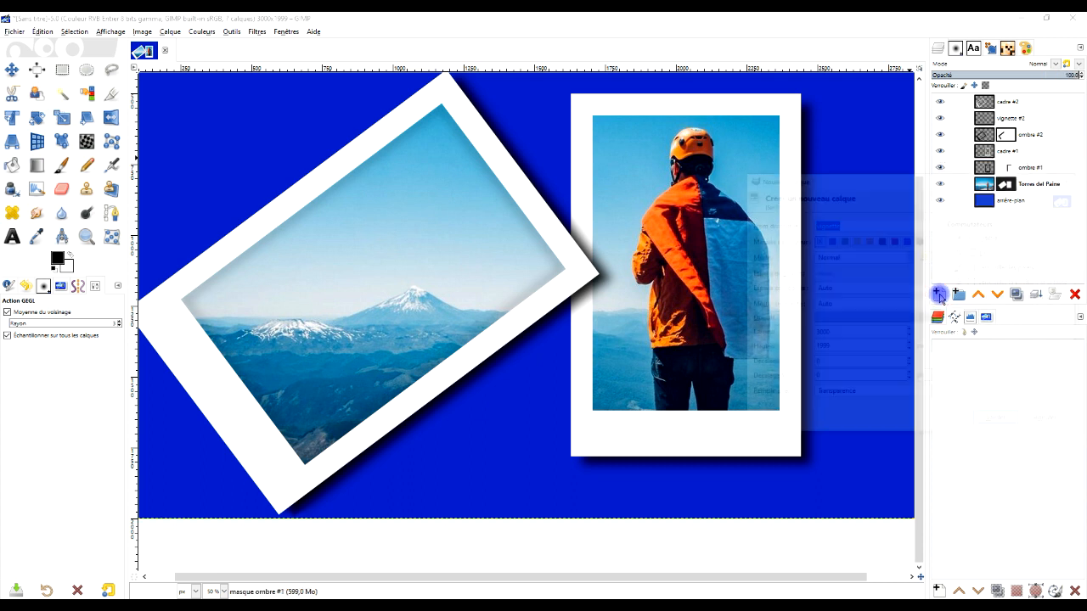
pyautogui.click(840, 222)
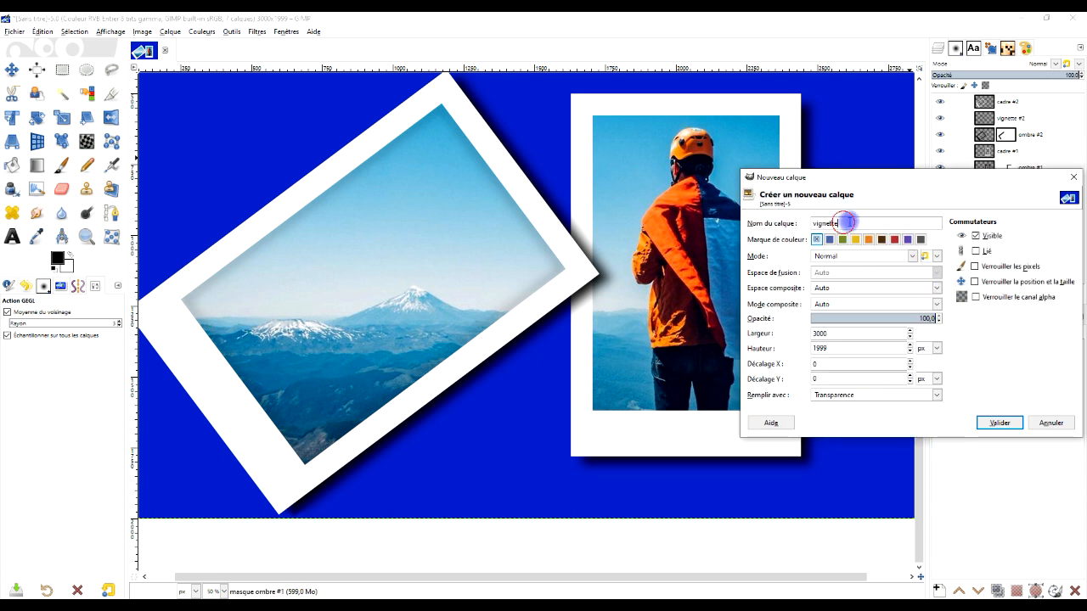
pyautogui.write('#')
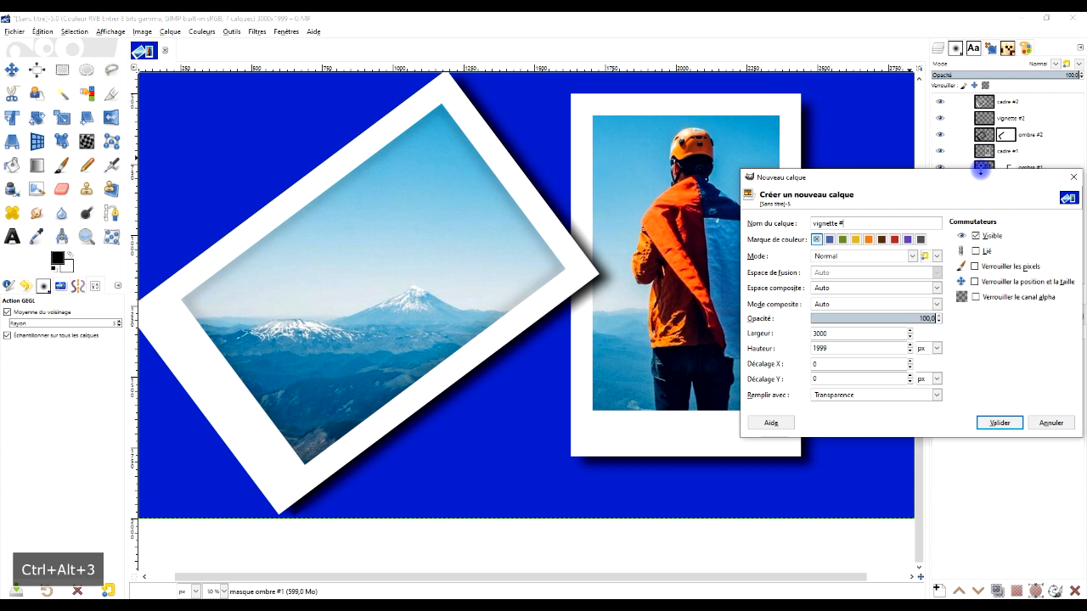
pyautogui.write('1')
pyautogui.press('Return')
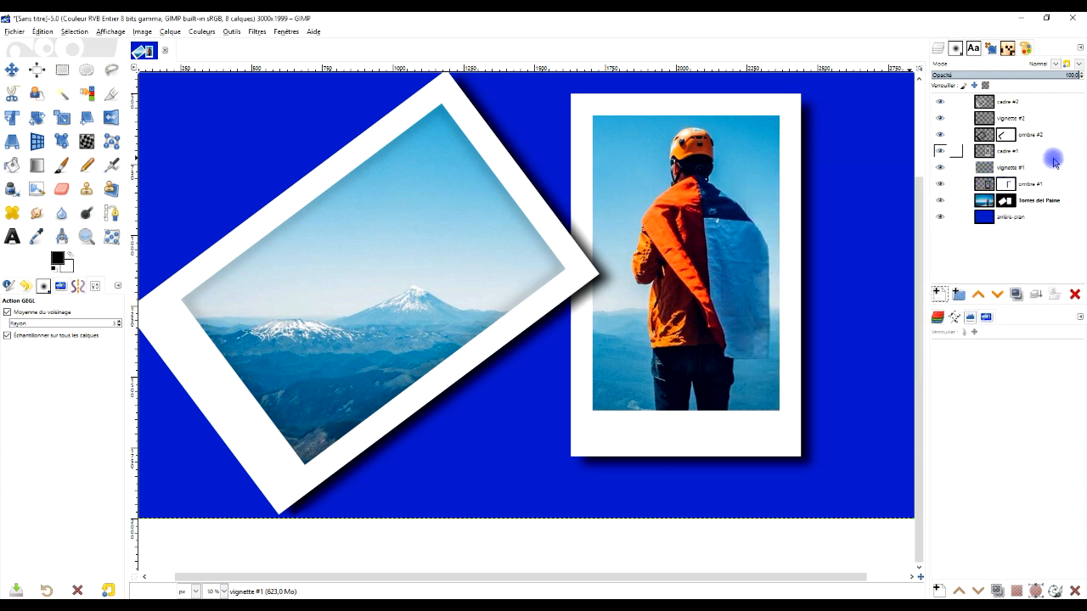
# - Select the transparent area inside the upright frame on the cadre #1 layer with the contiguous selection tool
pyautogui.click(61, 97)
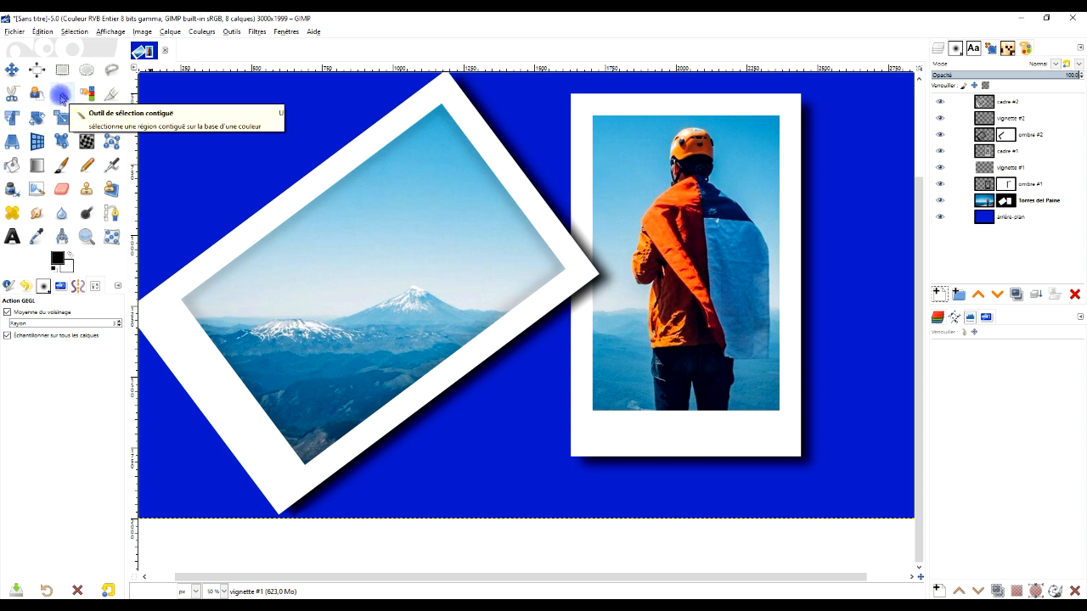
pyautogui.click(62, 97)
pyautogui.click(1009, 151)
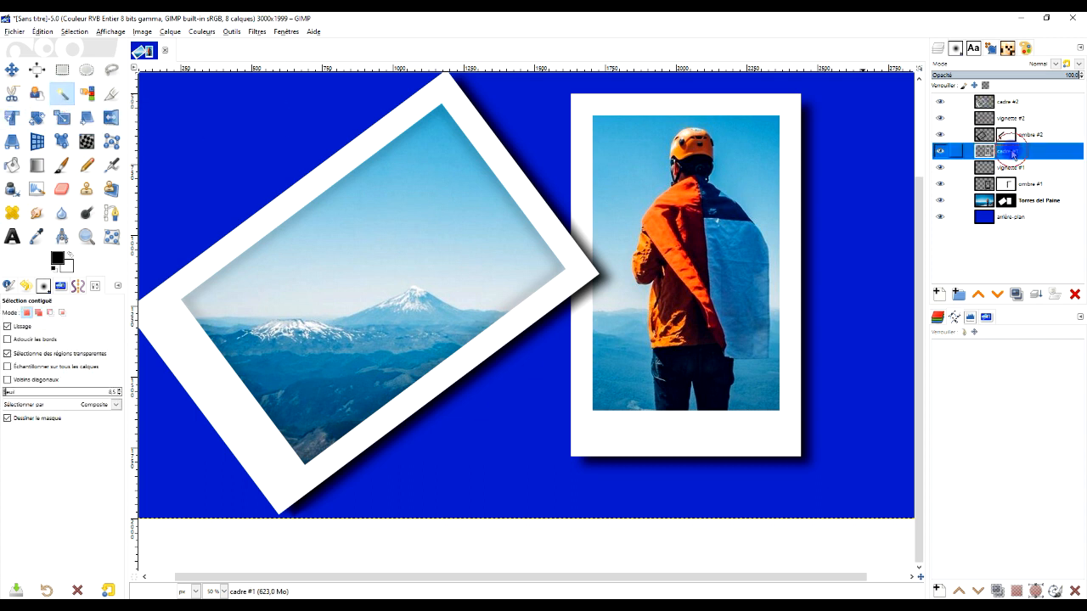
pyautogui.moveTo(728, 155); pyautogui.dragTo(728, 155)
# - Fill the selected area inside the upright frame with black on the vignette #1 layer
pyautogui.click(1015, 169)
pyautogui.click(1014, 169)
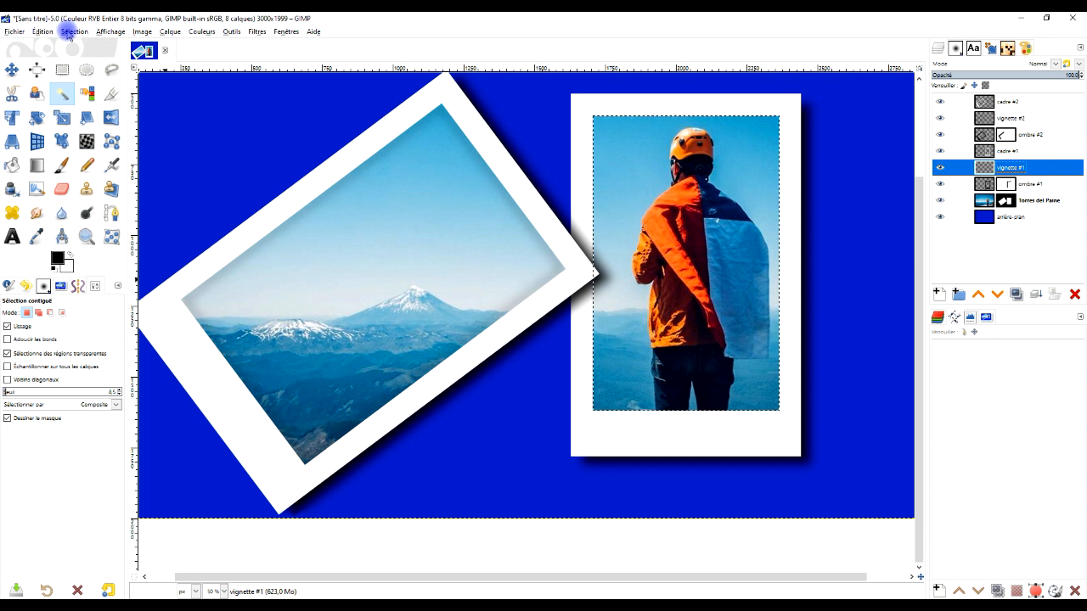
pyautogui.moveTo(57, 259); pyautogui.dragTo(671, 231)
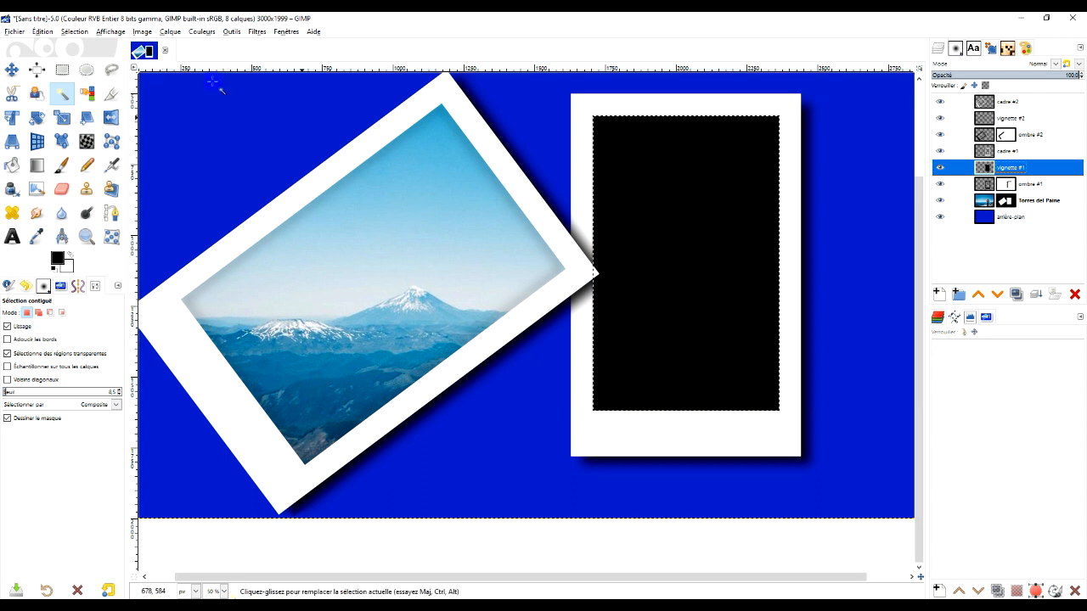
# - Shrink the selection inside the upright frame by 15 px
pyautogui.click(43, 31)
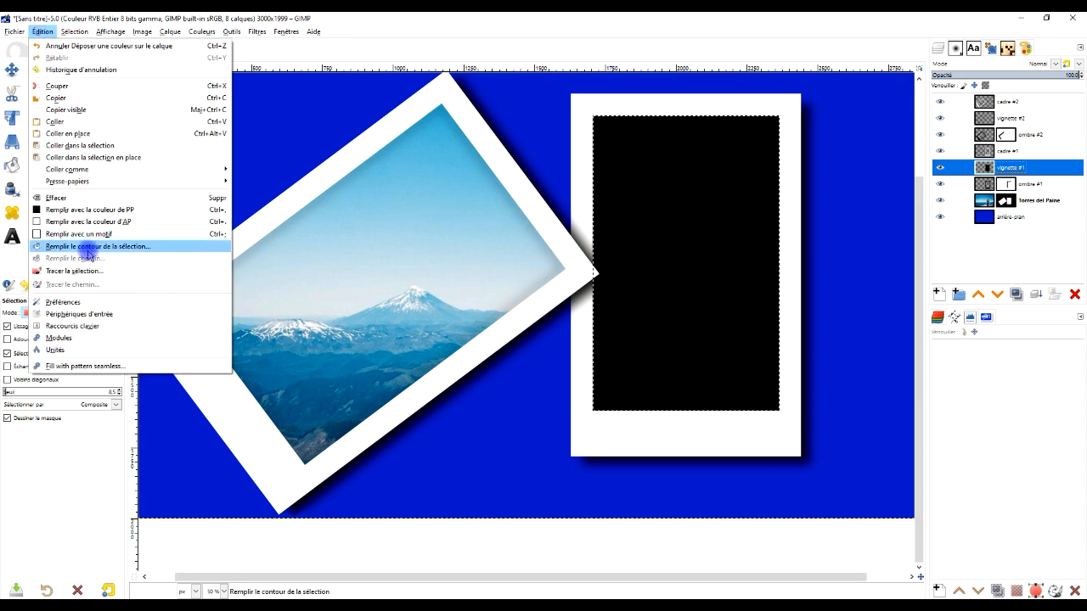
pyautogui.moveTo(74, 32)
pyautogui.click(88, 157)
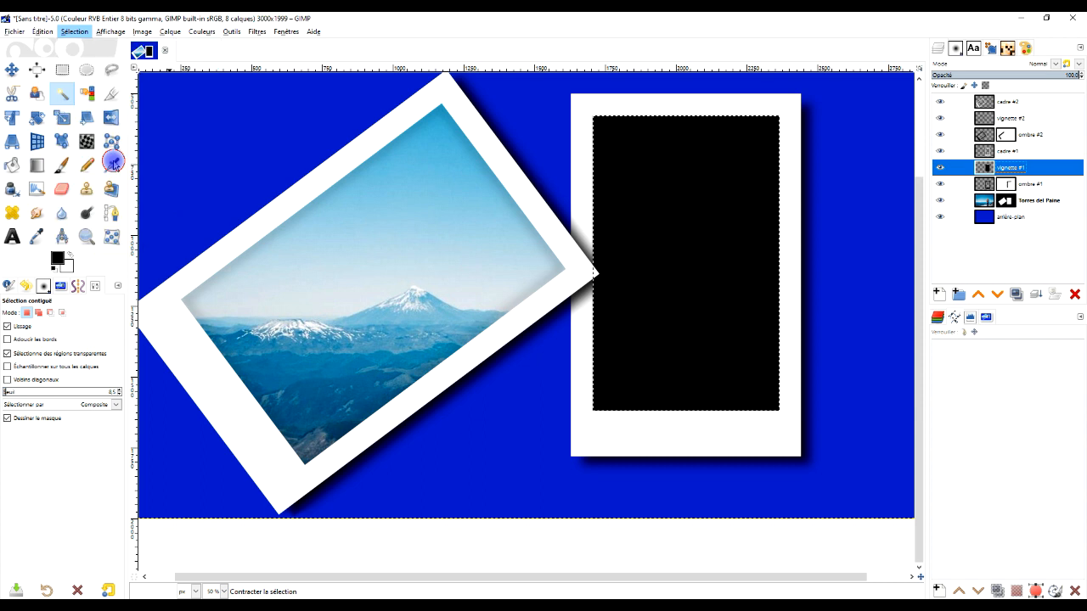
pyautogui.click(150, 210)
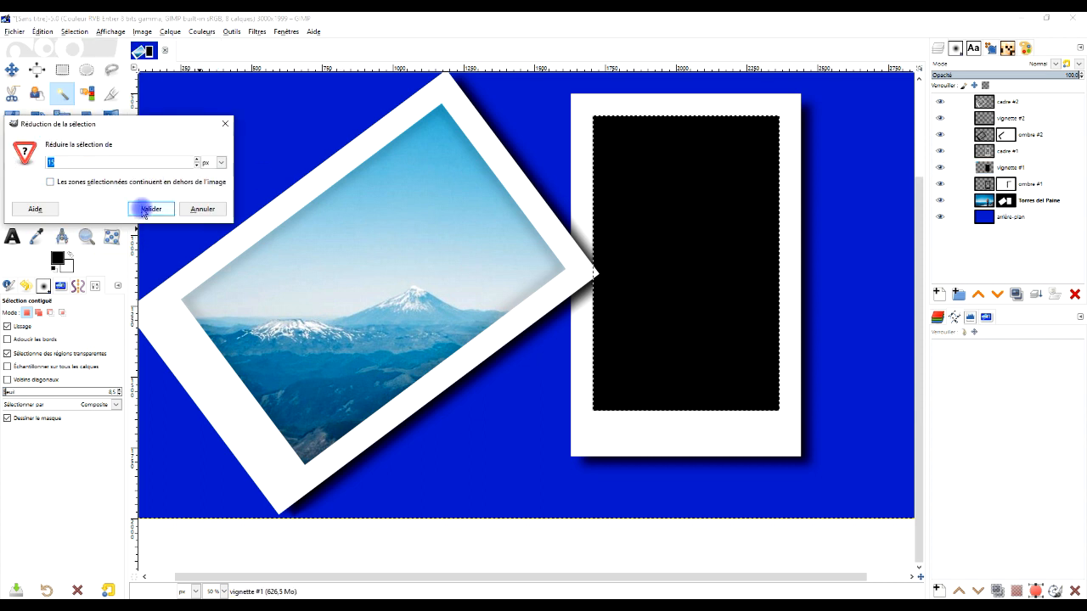
# - Erase the black inside the shrunken selection on vignette #1 to leave a thin border, and clear the selection
pyautogui.click(42, 32)
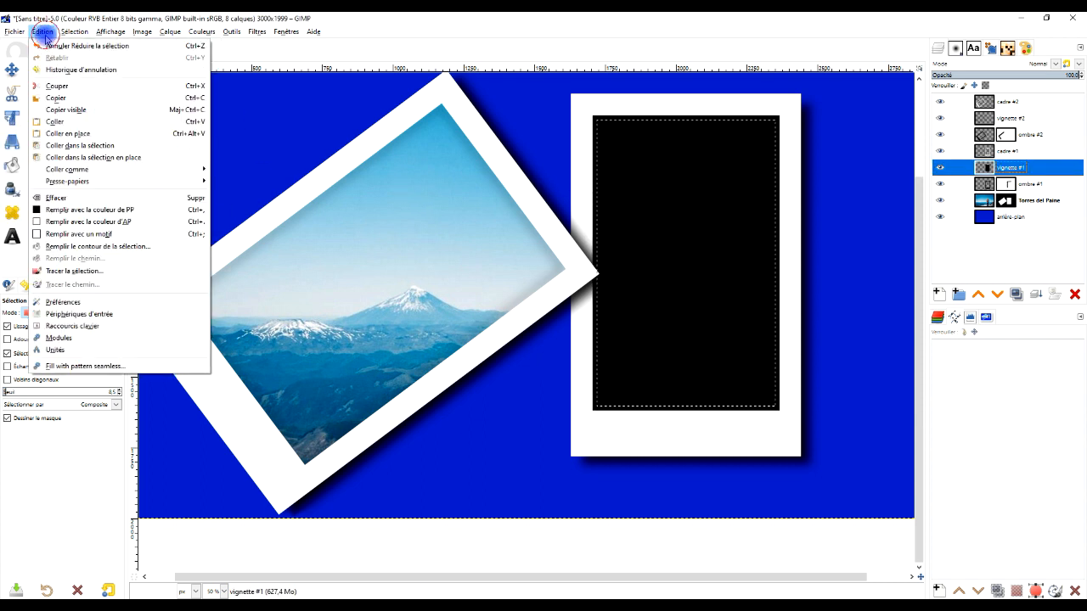
pyautogui.click(101, 197)
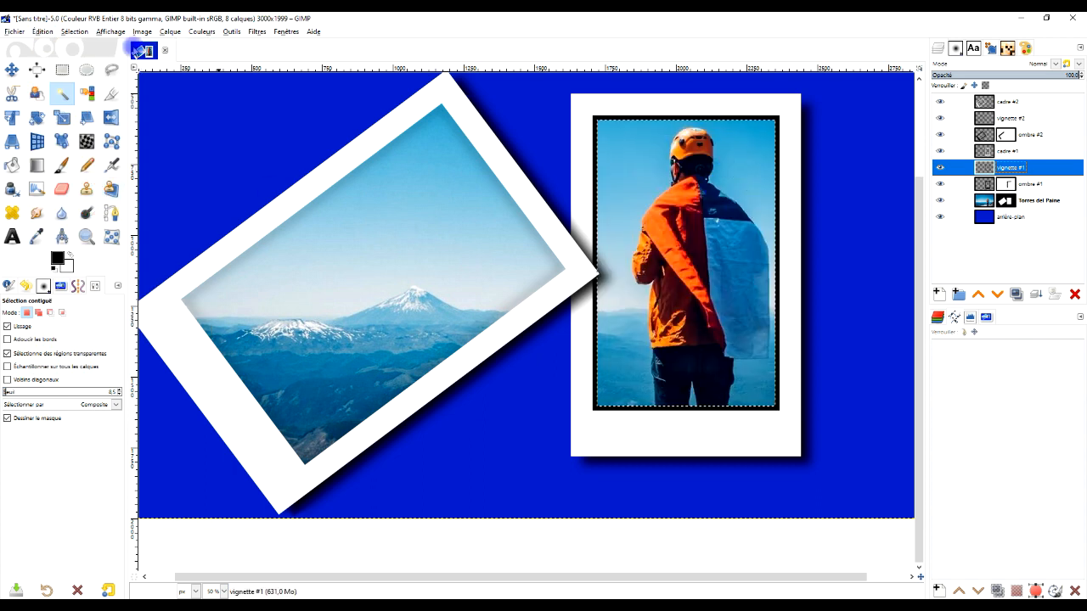
pyautogui.click(74, 31)
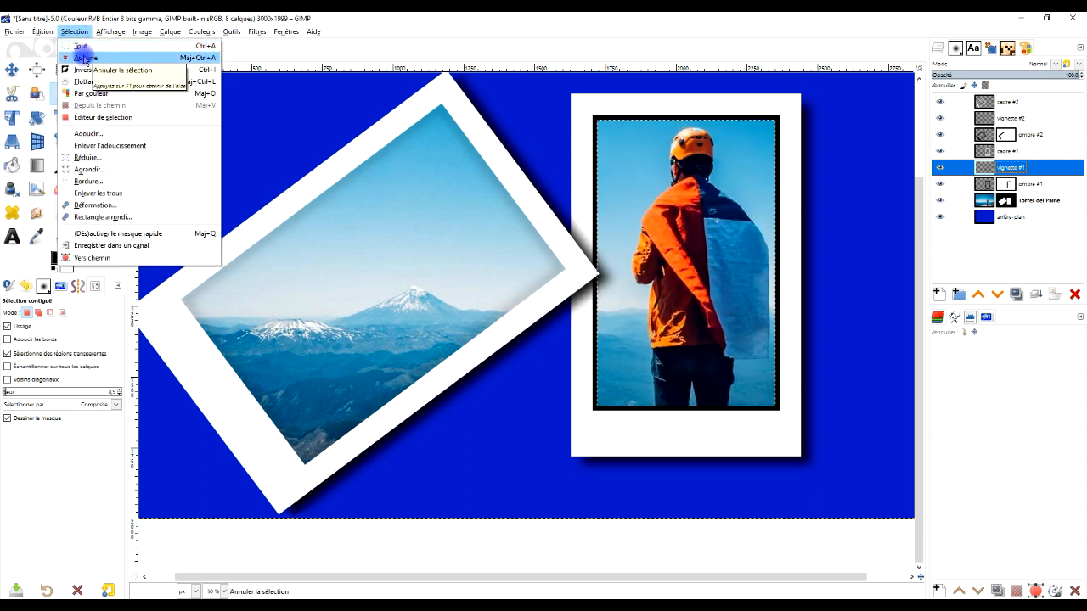
pyautogui.click(85, 58)
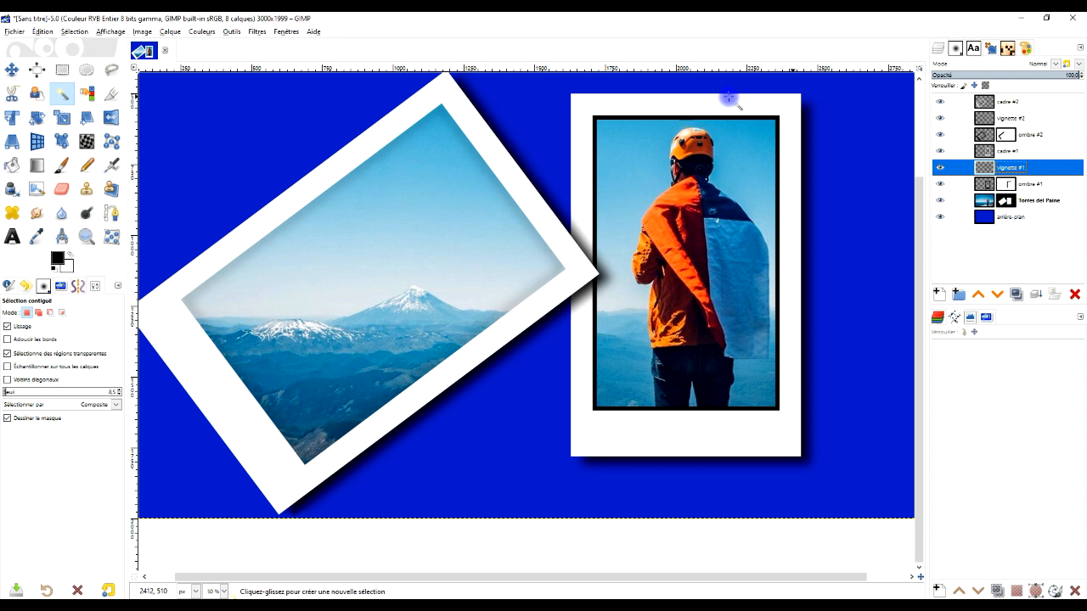
# - Apply a Gaussian blur of 26.41 in X and Y to the black border on vignette #1
pyautogui.click(253, 32)
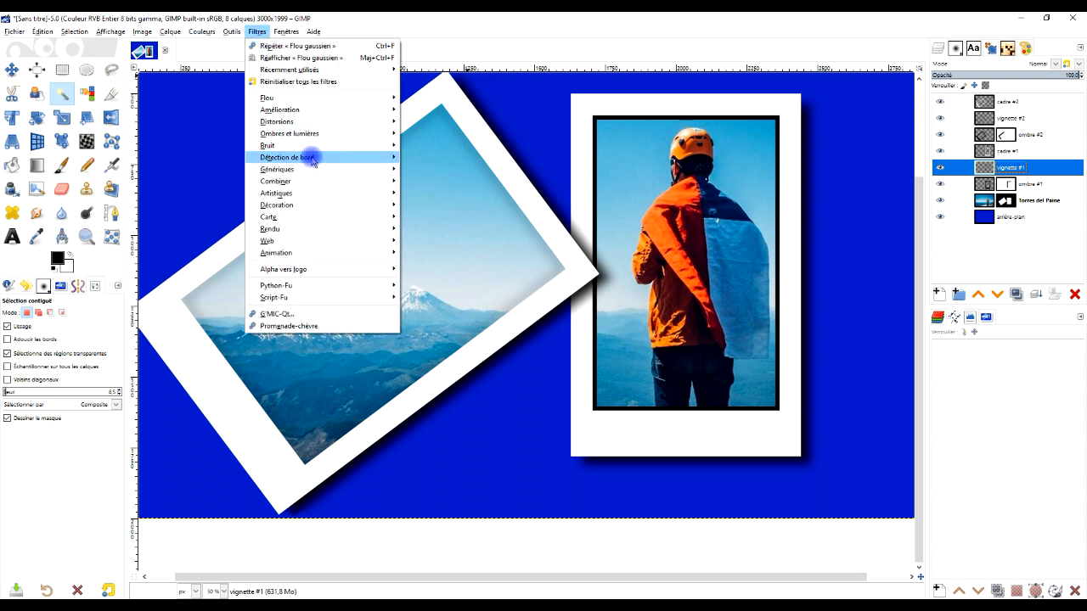
pyautogui.moveTo(316, 99)
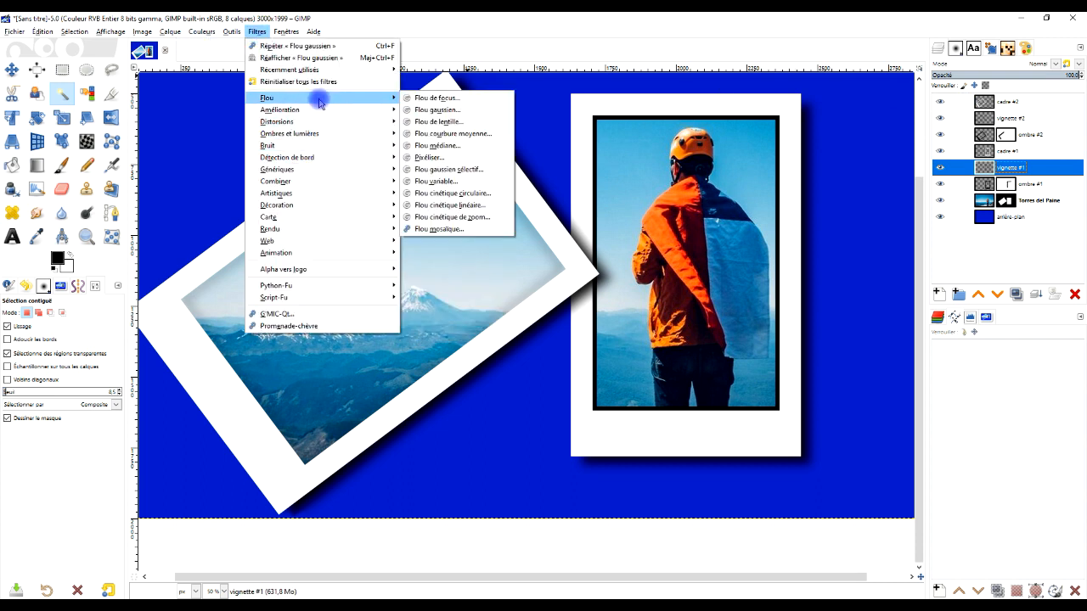
pyautogui.click(453, 105)
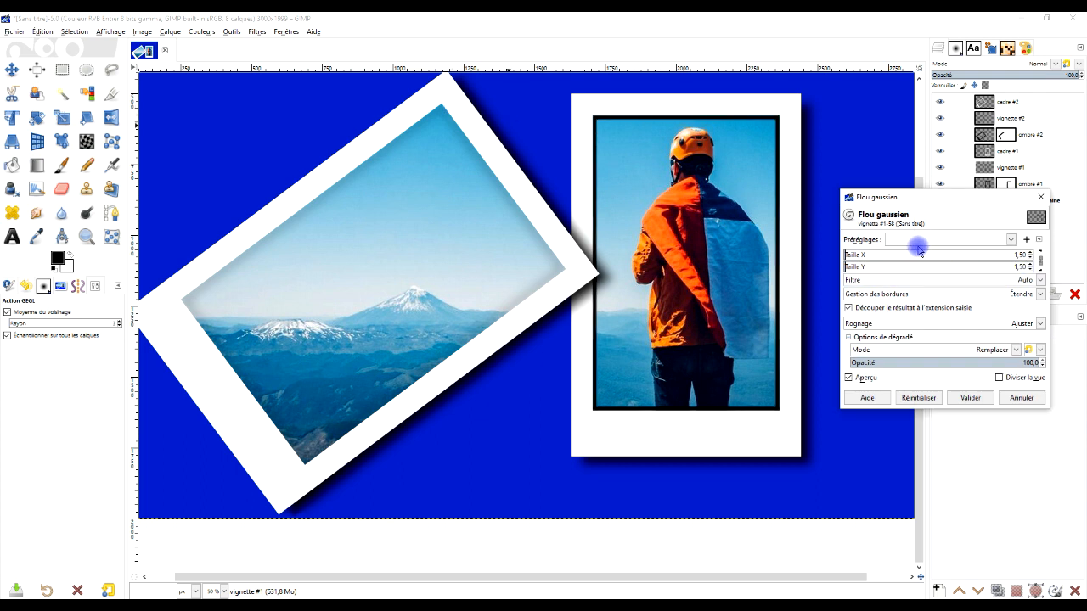
pyautogui.click(878, 255)
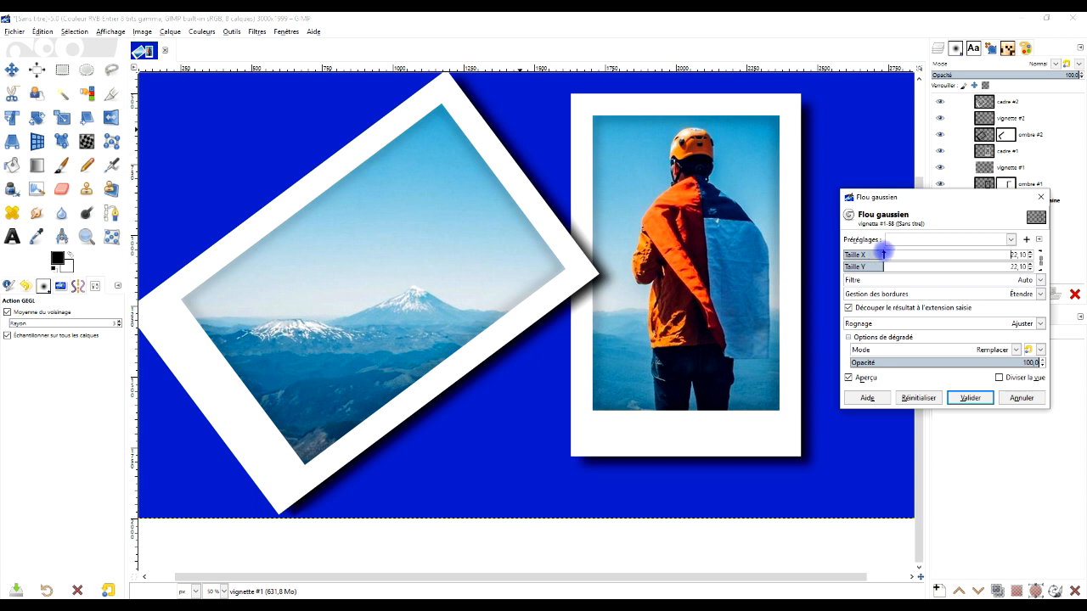
pyautogui.moveTo(883, 254)
pyautogui.mouseDown()
pyautogui.moveTo(898, 253)
pyautogui.moveTo(875, 254)
pyautogui.moveTo(891, 245)
pyautogui.mouseUp()
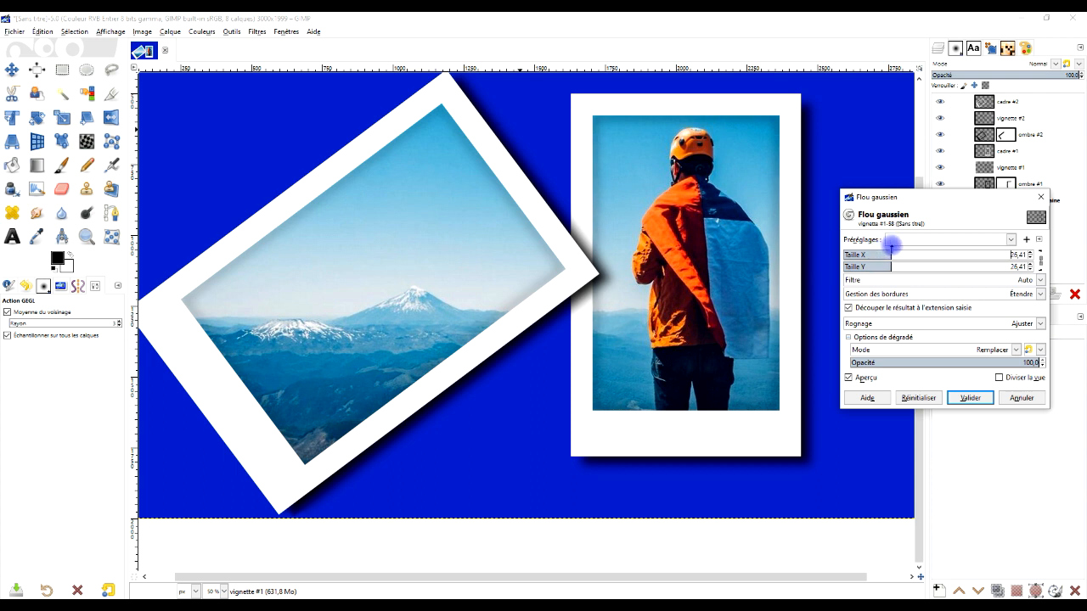
pyautogui.click(970, 397)
pyautogui.press('-')
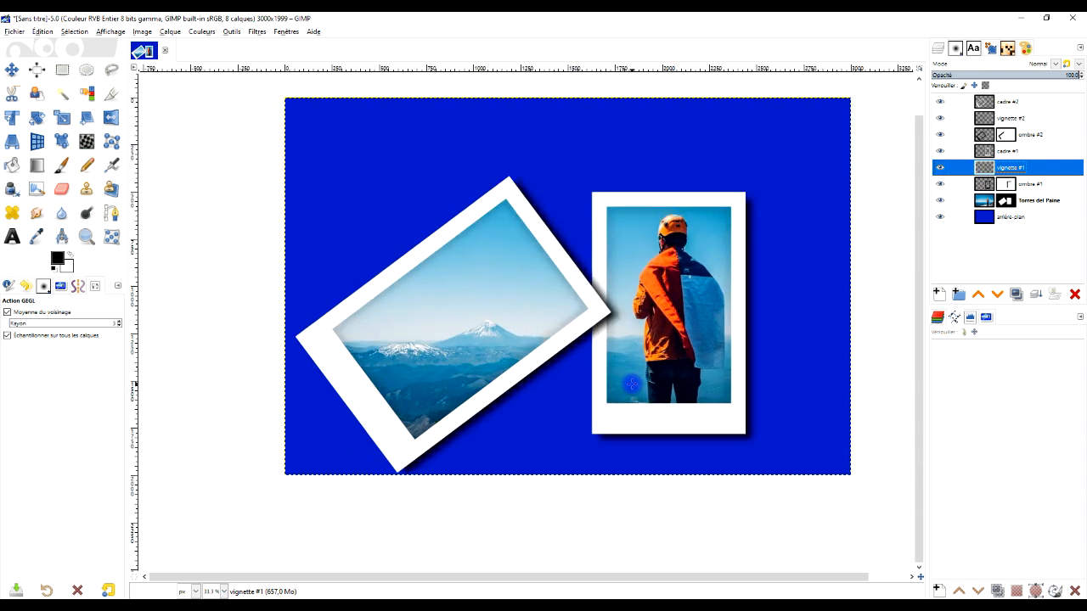
pyautogui.moveTo(704, 365); pyautogui.dragTo(669, 378)
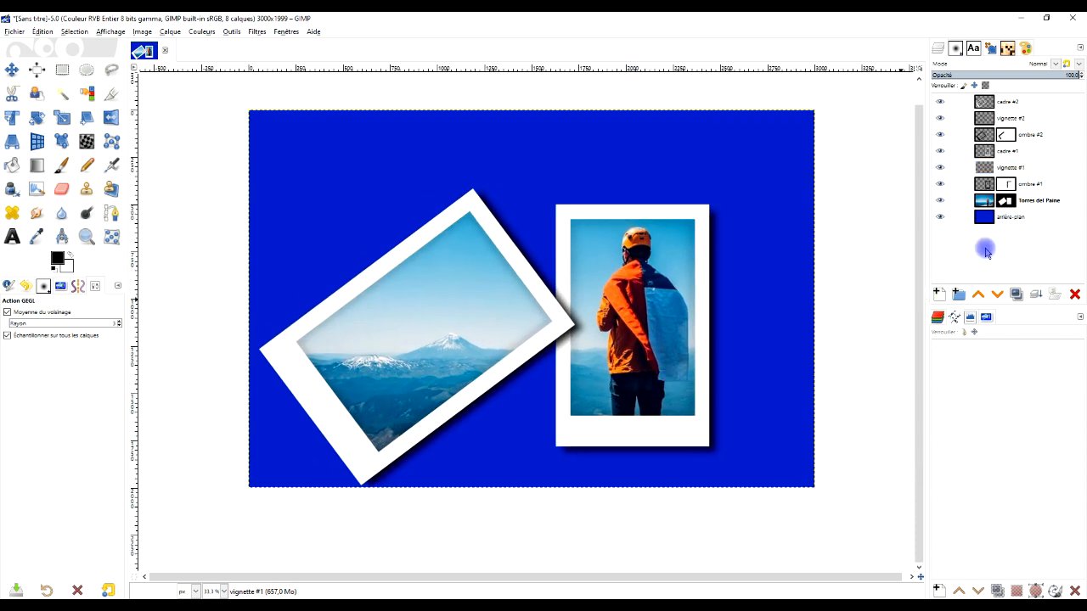
# - Make the arrière-plan layer active, switch to the browser and open the 3500×2200 version of Pixabay's Fond Musical photo
pyautogui.click(1025, 222)
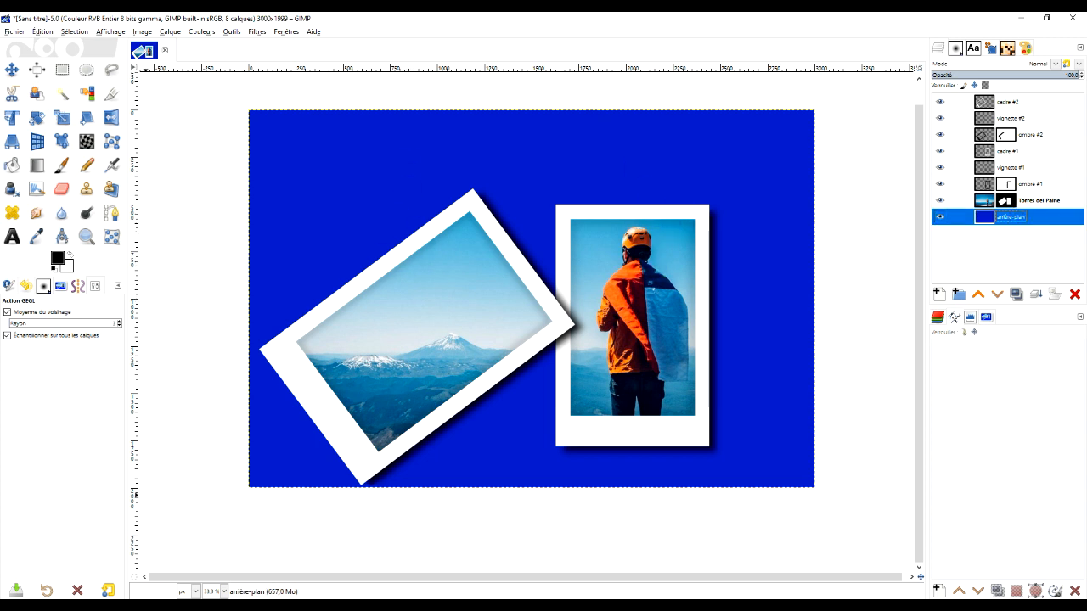
pyautogui.hotkey('alt', 'Tab')
pyautogui.click(475, 23)
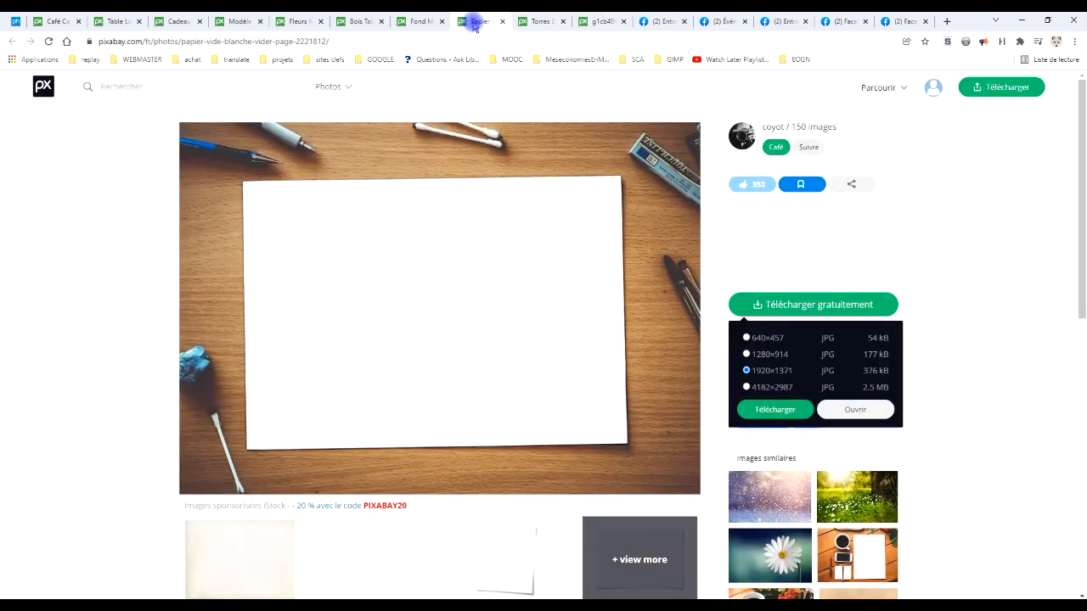
pyautogui.click(423, 22)
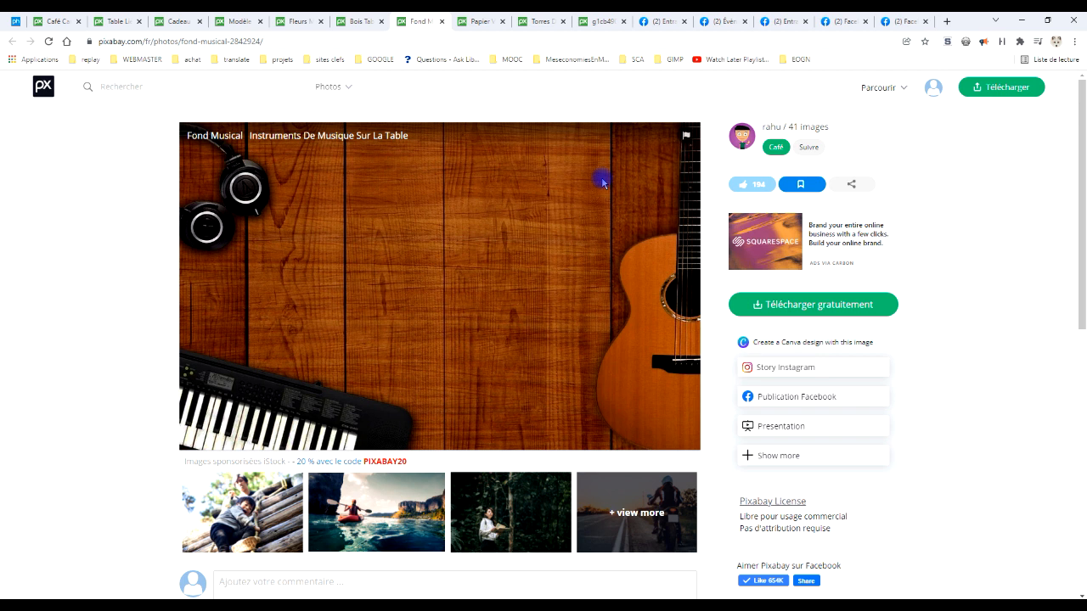
pyautogui.click(813, 304)
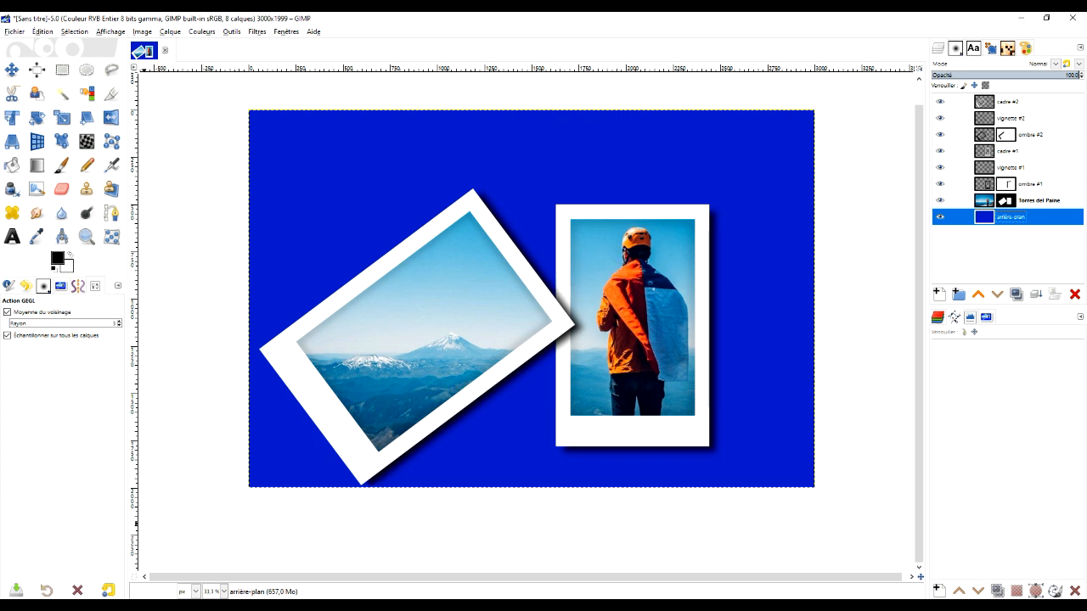
pyautogui.hotkey('alt', 'Tab')
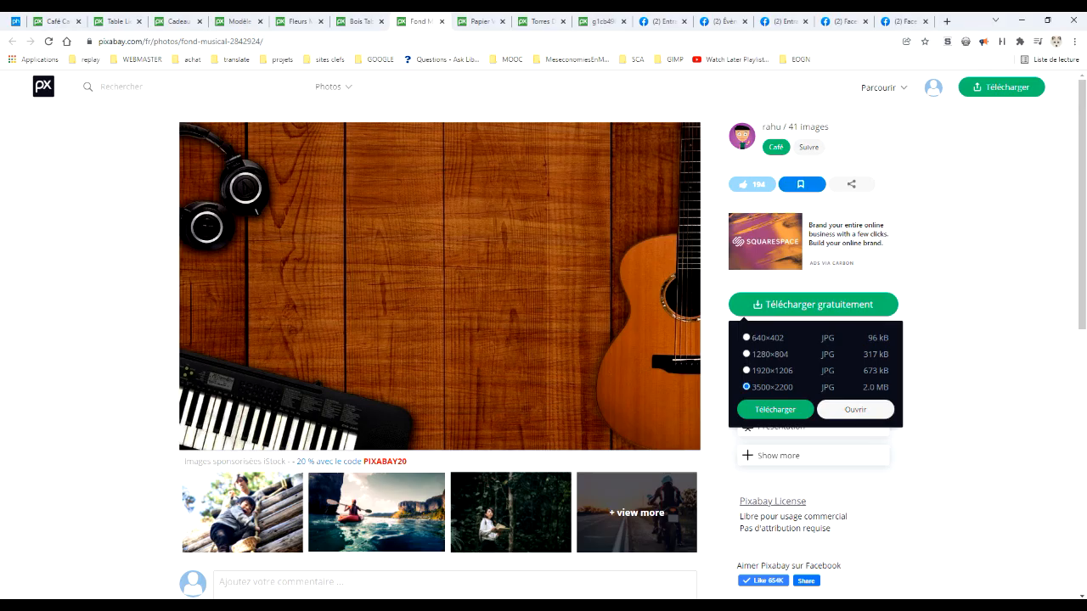
pyautogui.click(856, 410)
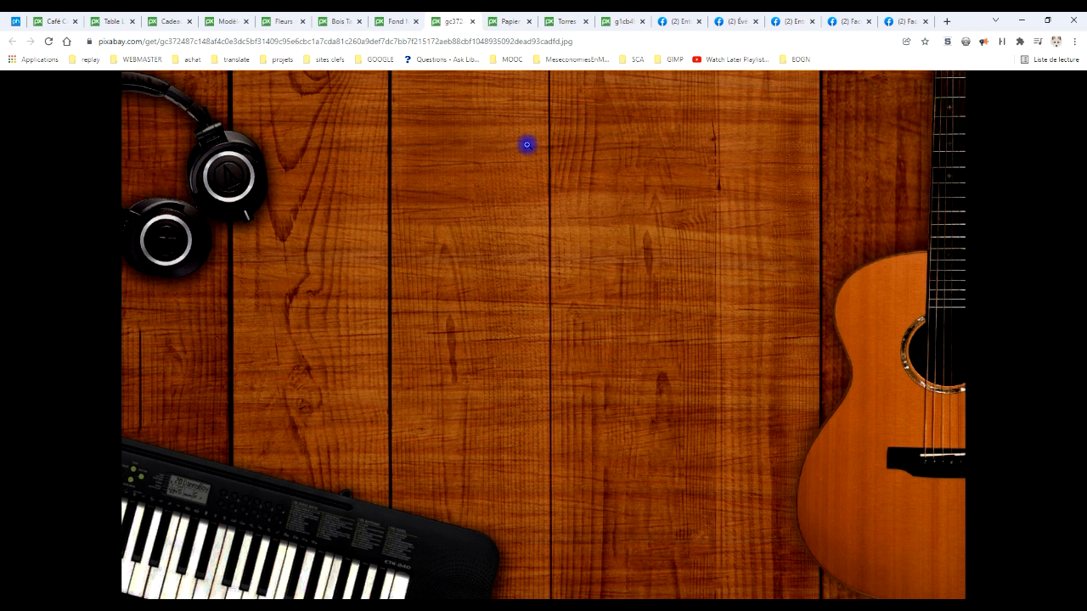
# - Copy the full-size musical instruments photo and, back in GIMP, paste it as a new layer directly above arrière-plan
pyautogui.rightClick(527, 145)
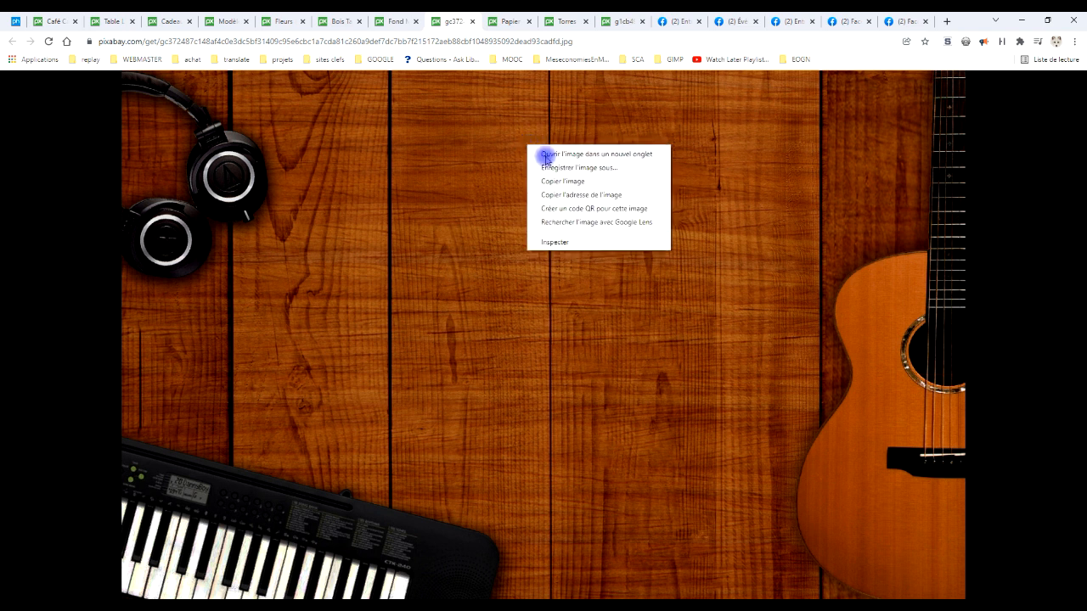
pyautogui.click(573, 183)
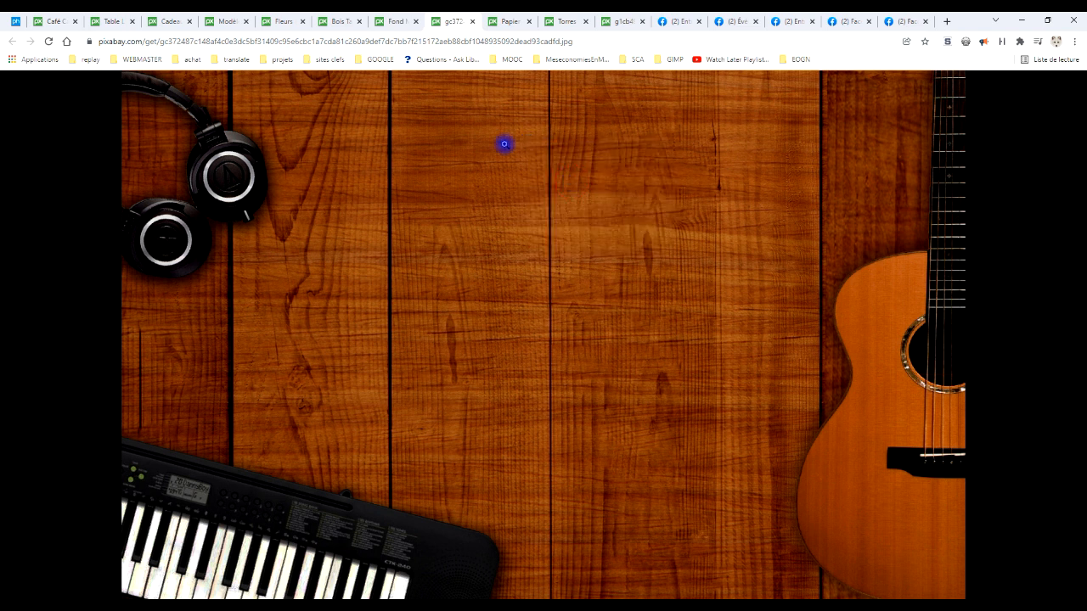
pyautogui.click(207, 565)
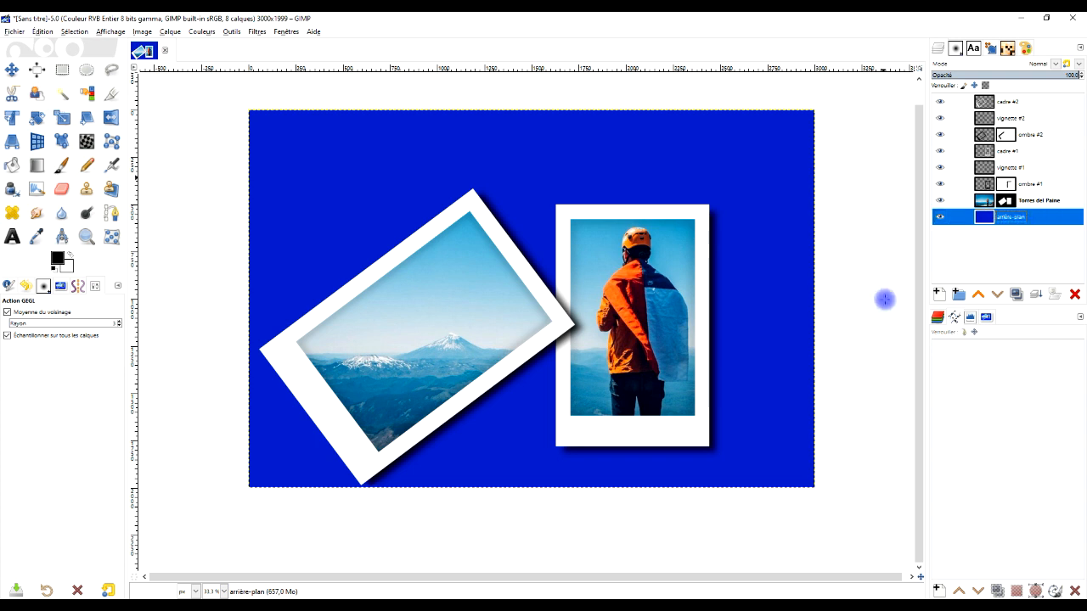
pyautogui.click(37, 34)
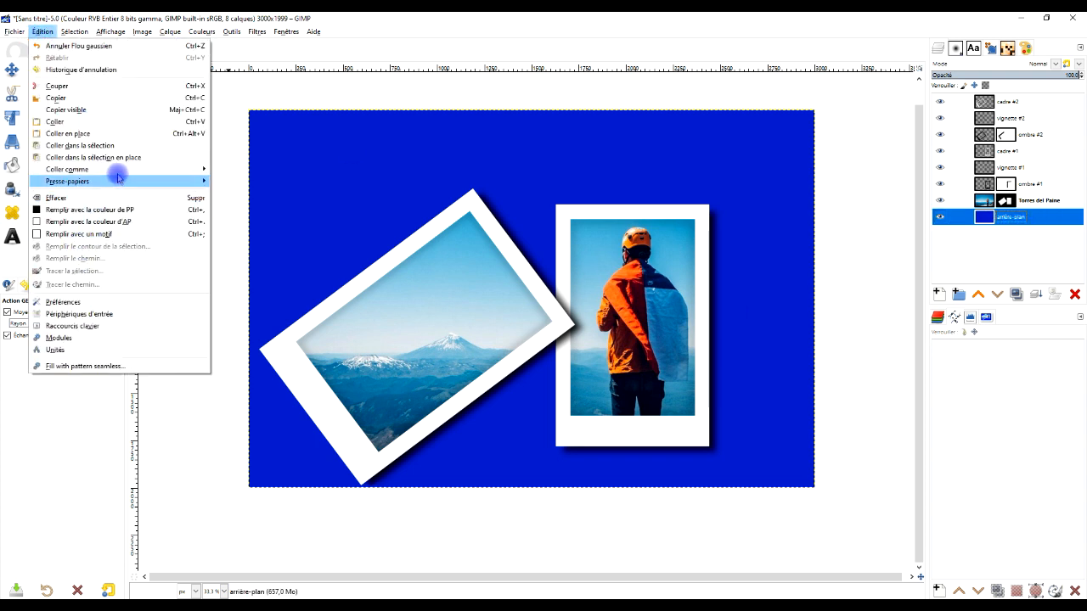
pyautogui.moveTo(120, 177)
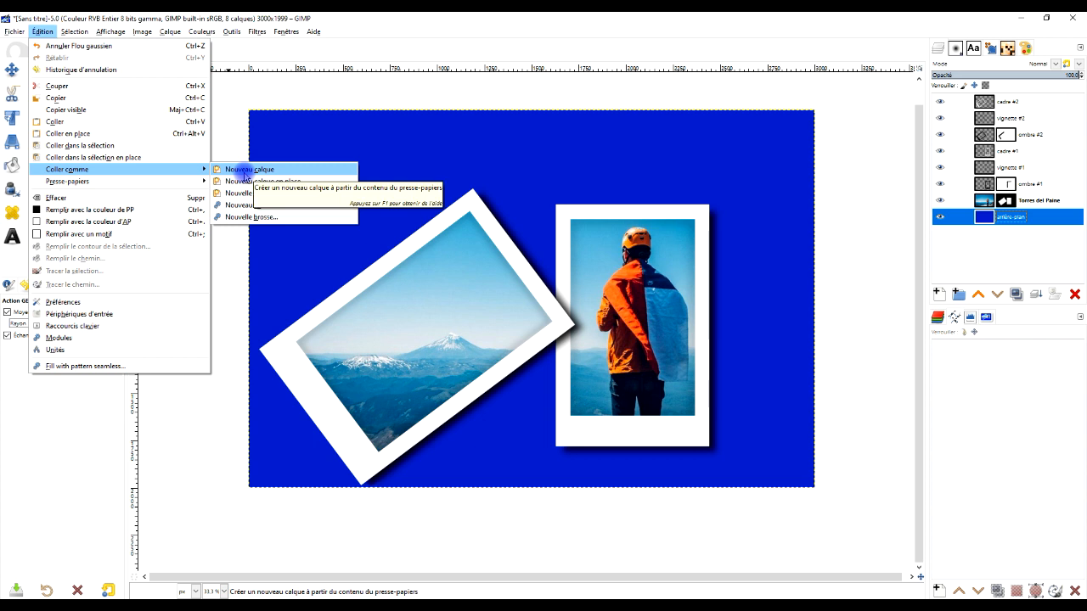
pyautogui.click(242, 170)
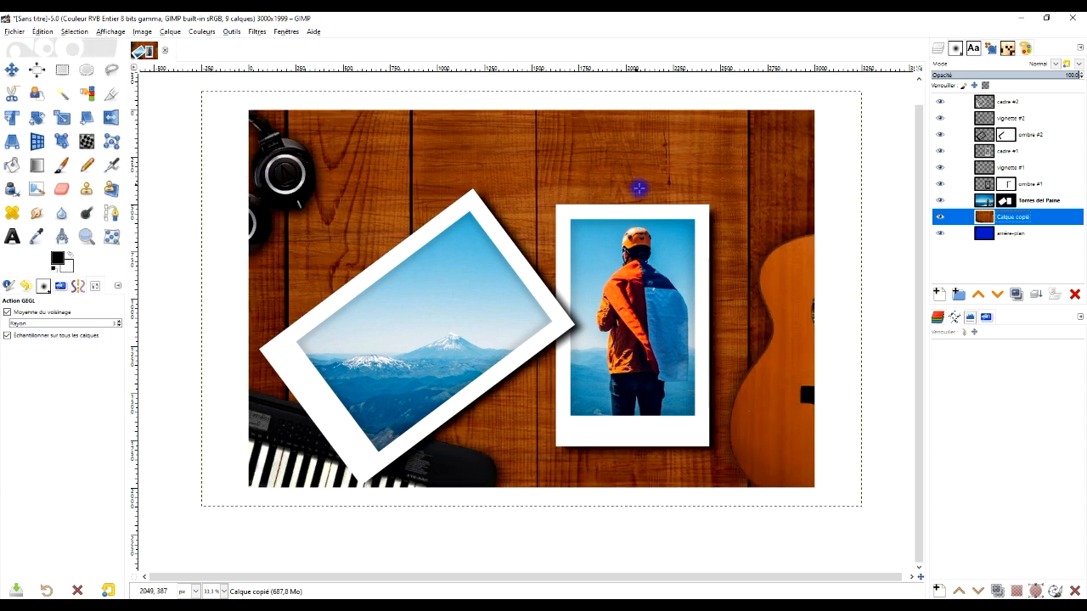
pyautogui.scroll(-1, 670, 211)
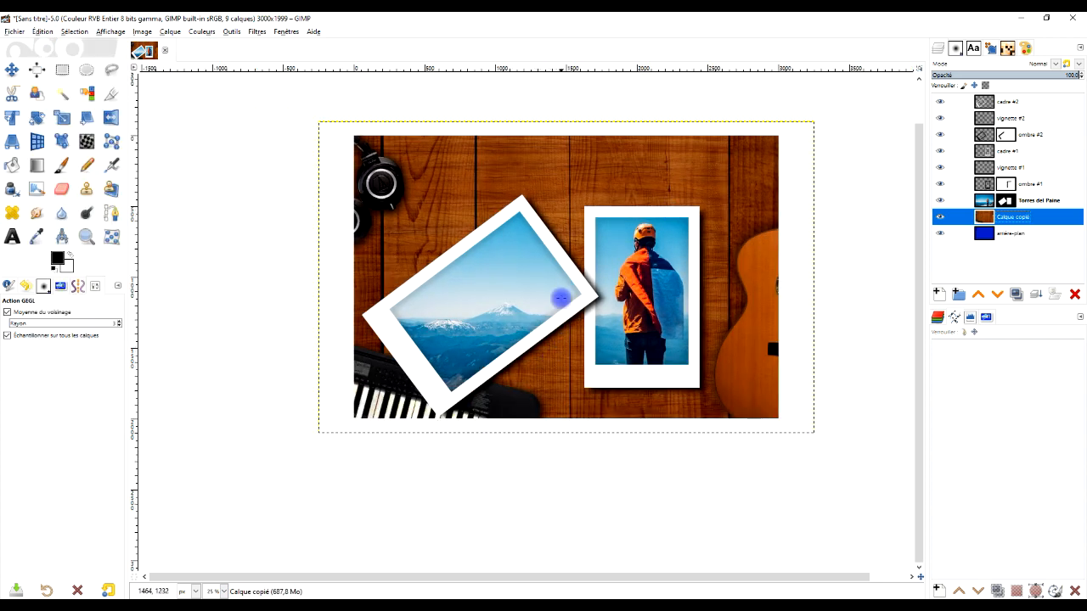
# - Move the pasted musical instruments layer, enlarge it proportionally to 4108×2582 px and reposition it to cover the whole canvas
pyautogui.click(12, 69)
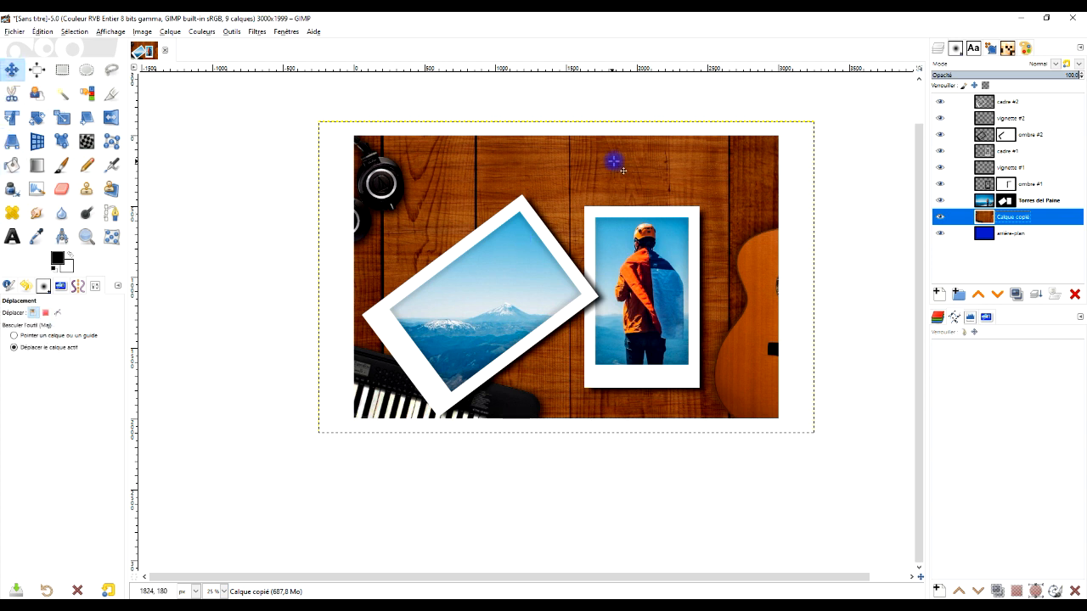
pyautogui.moveTo(626, 171); pyautogui.dragTo(613, 226)
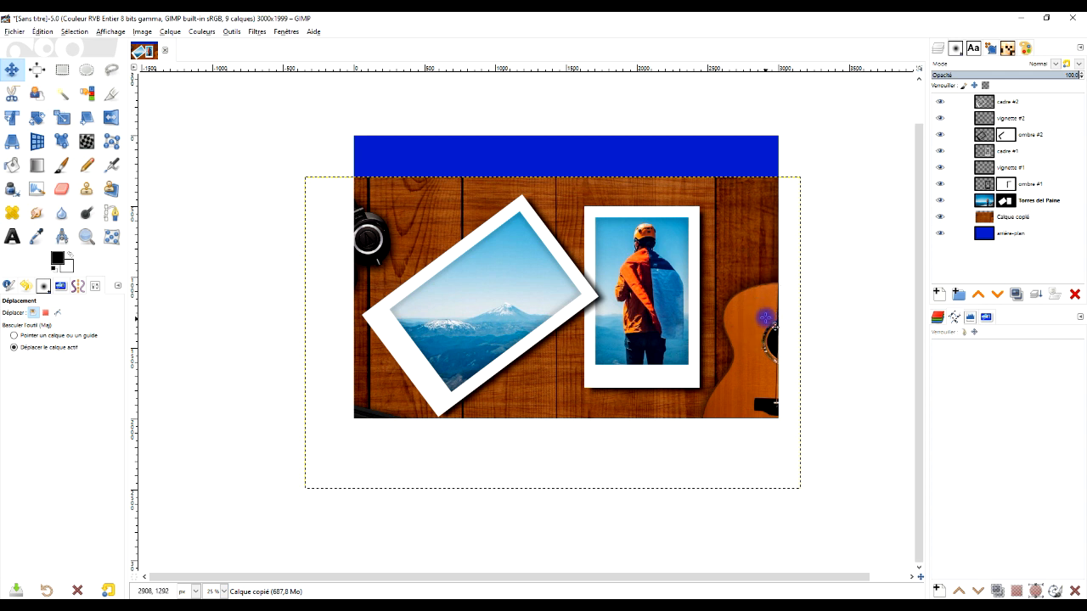
pyautogui.click(1027, 217)
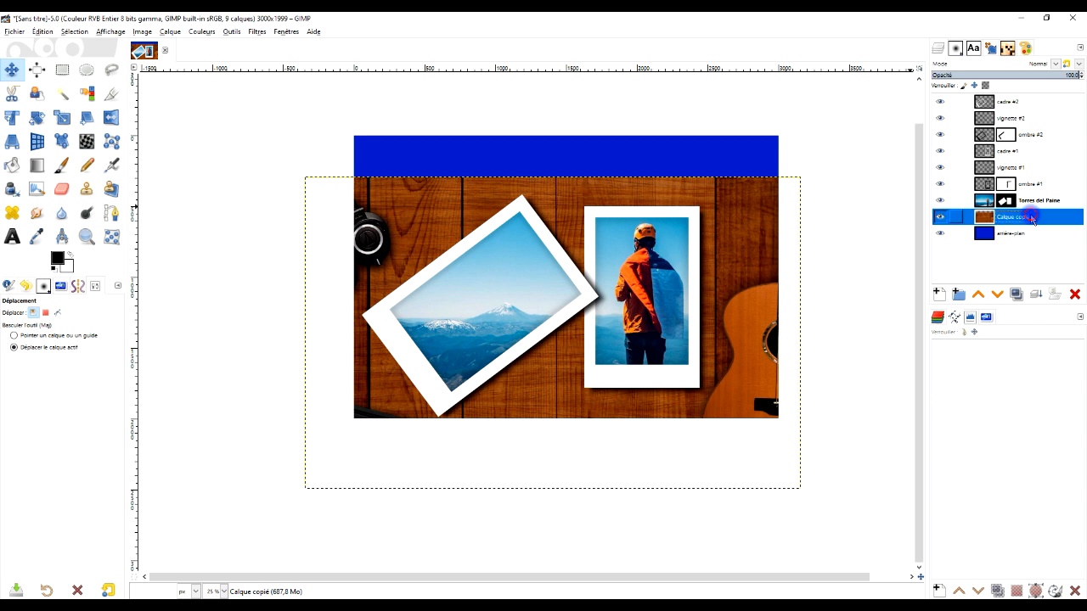
pyautogui.click(62, 117)
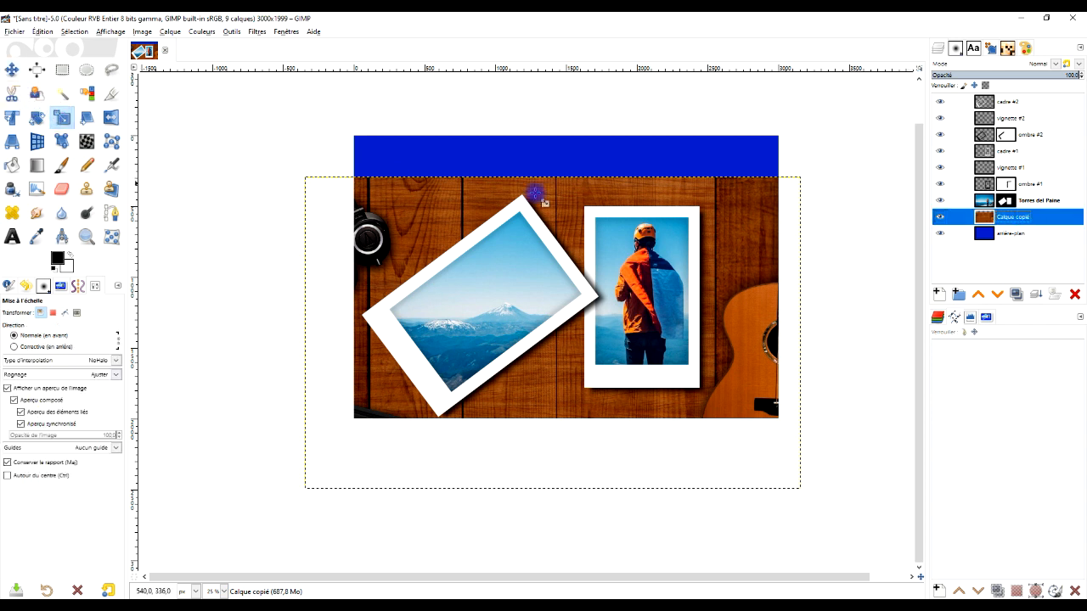
pyautogui.click(737, 196)
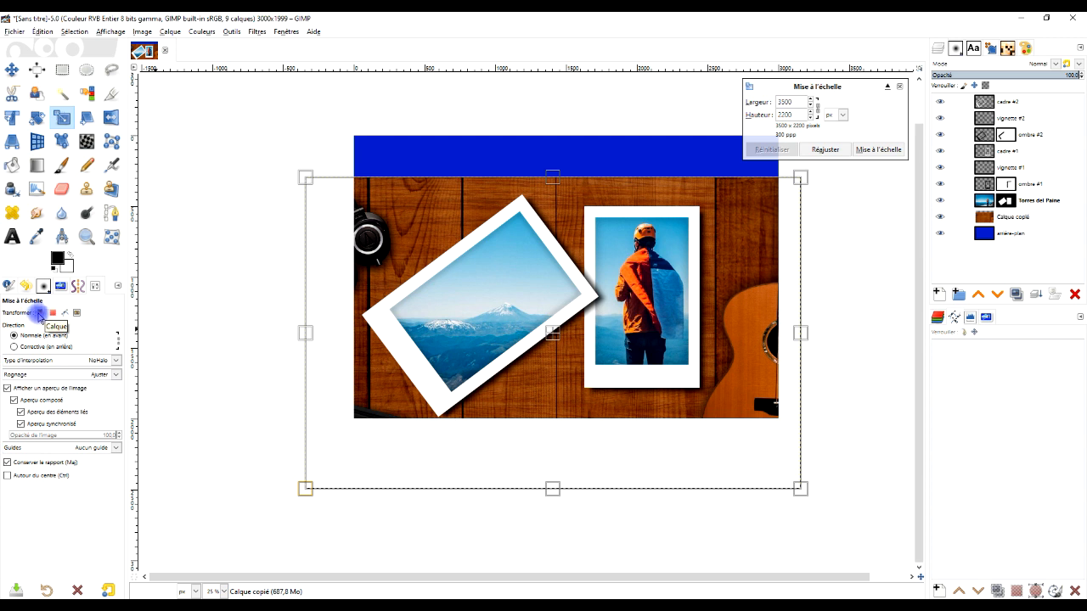
pyautogui.moveTo(748, 204); pyautogui.dragTo(712, 246)
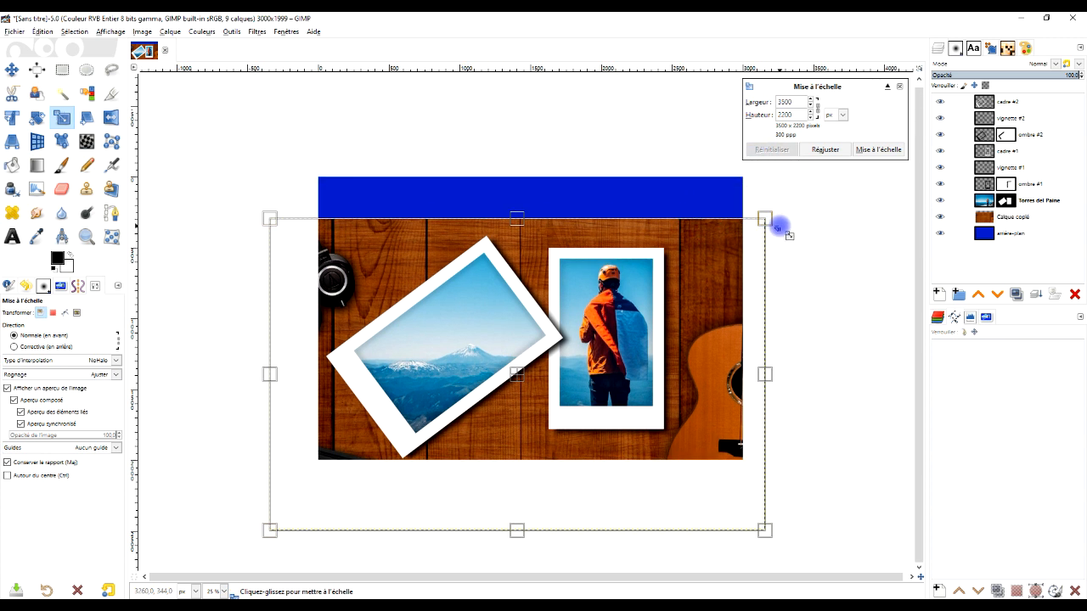
pyautogui.moveTo(772, 221); pyautogui.dragTo(862, 158)
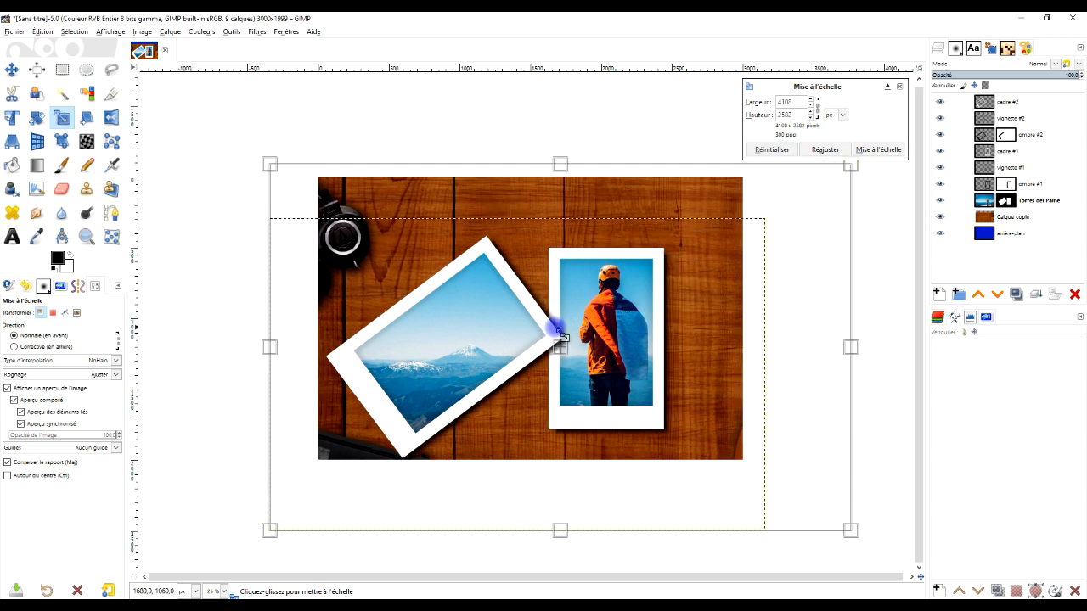
pyautogui.moveTo(559, 347); pyautogui.dragTo(532, 367)
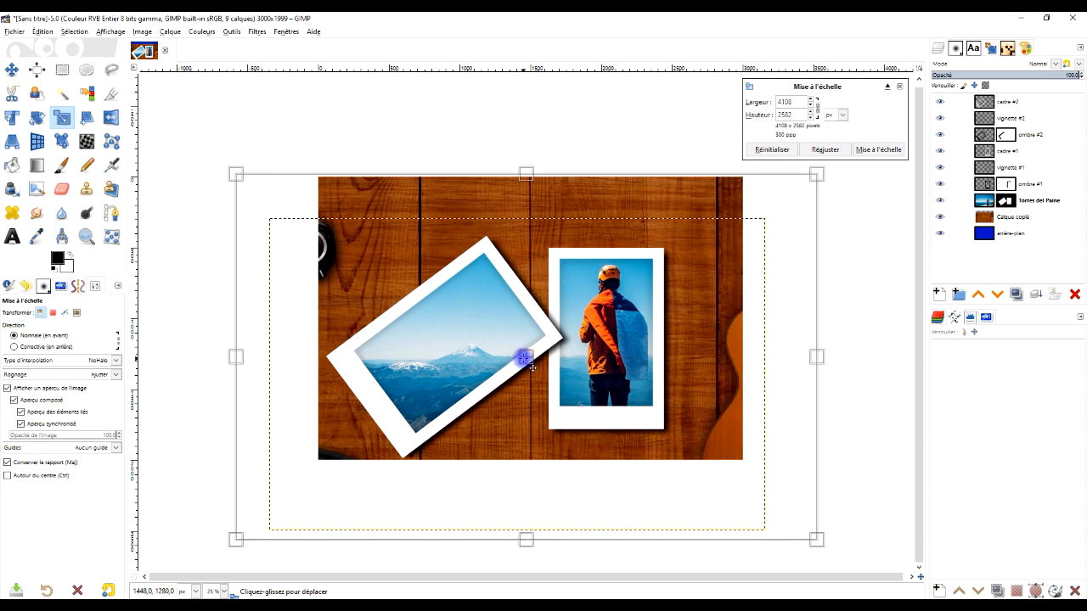
pyautogui.click(879, 150)
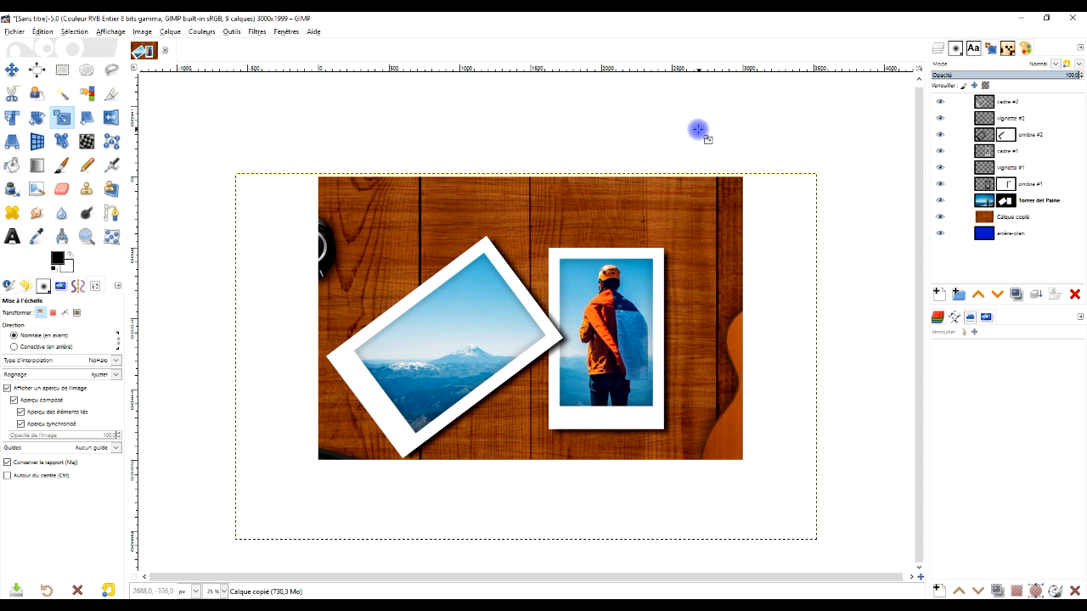
# - Fit the canvas to the layers so that the complete instruments photo lies within the image
pyautogui.click(143, 32)
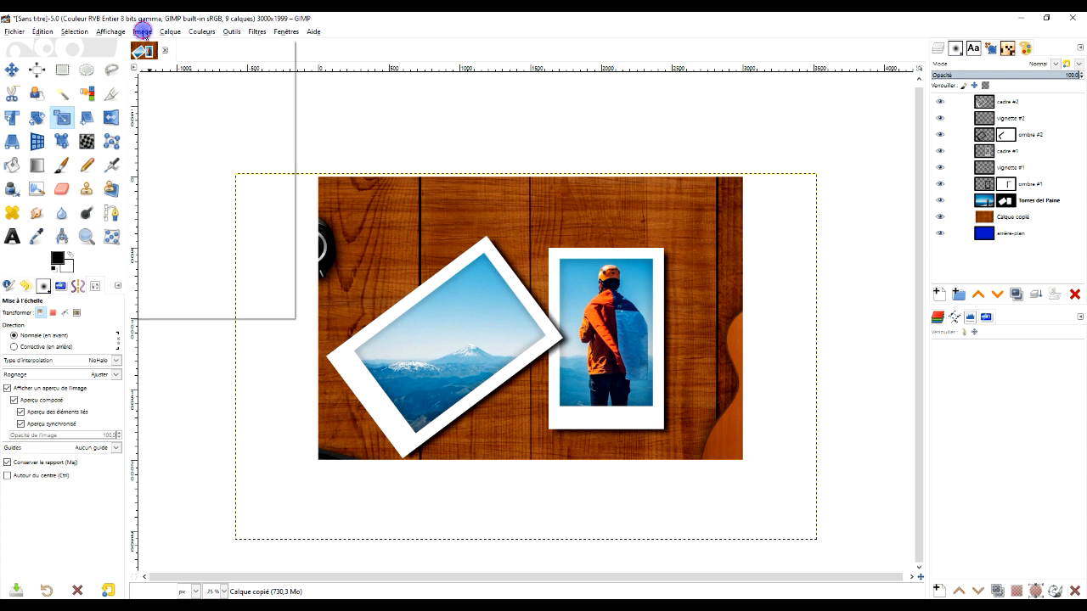
pyautogui.click(423, 130)
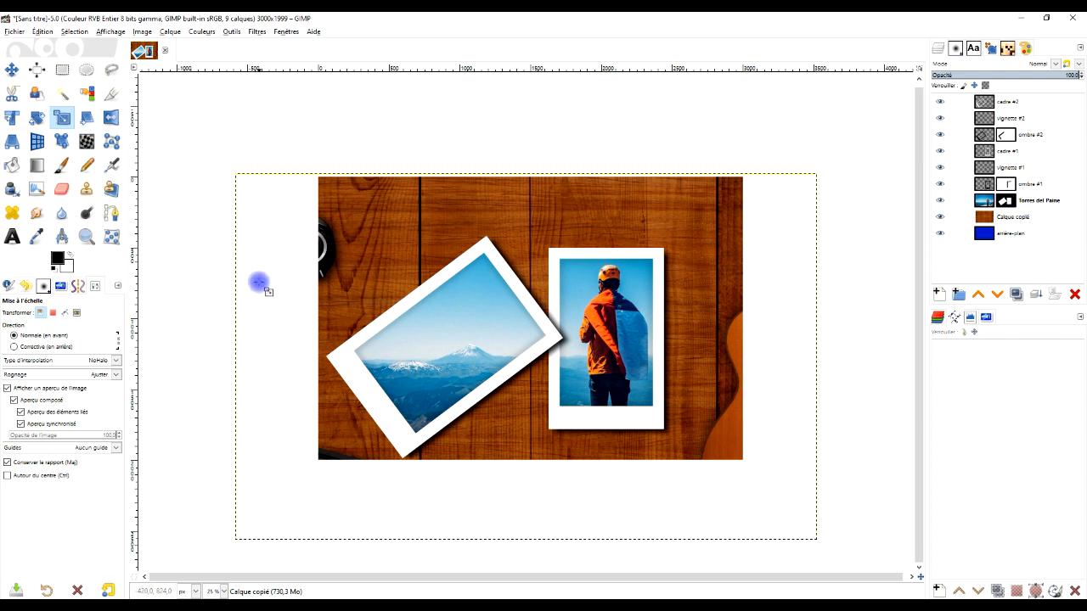
pyautogui.click(140, 33)
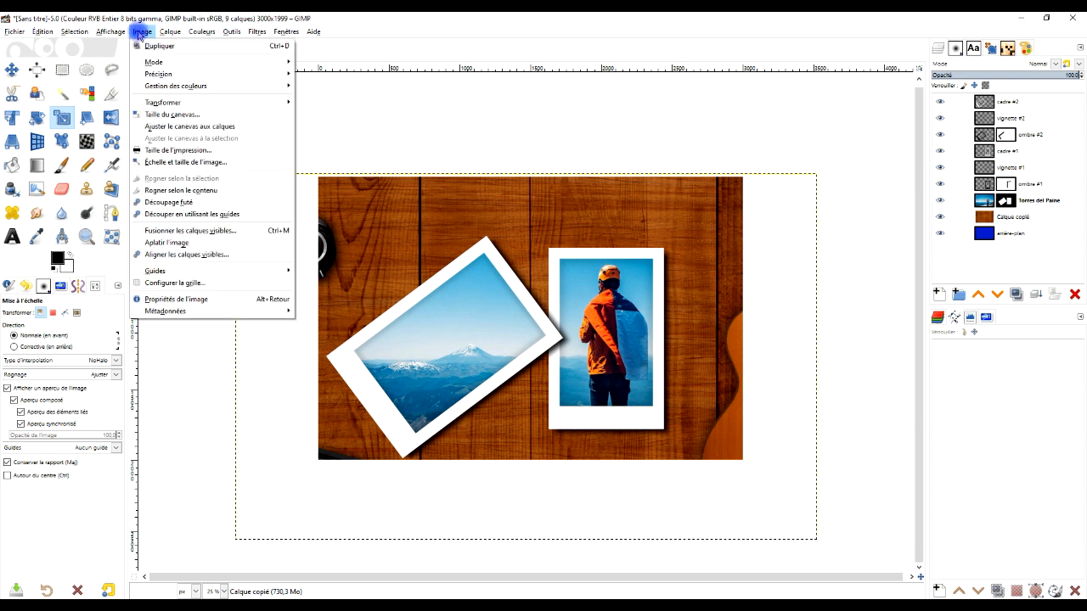
pyautogui.click(204, 127)
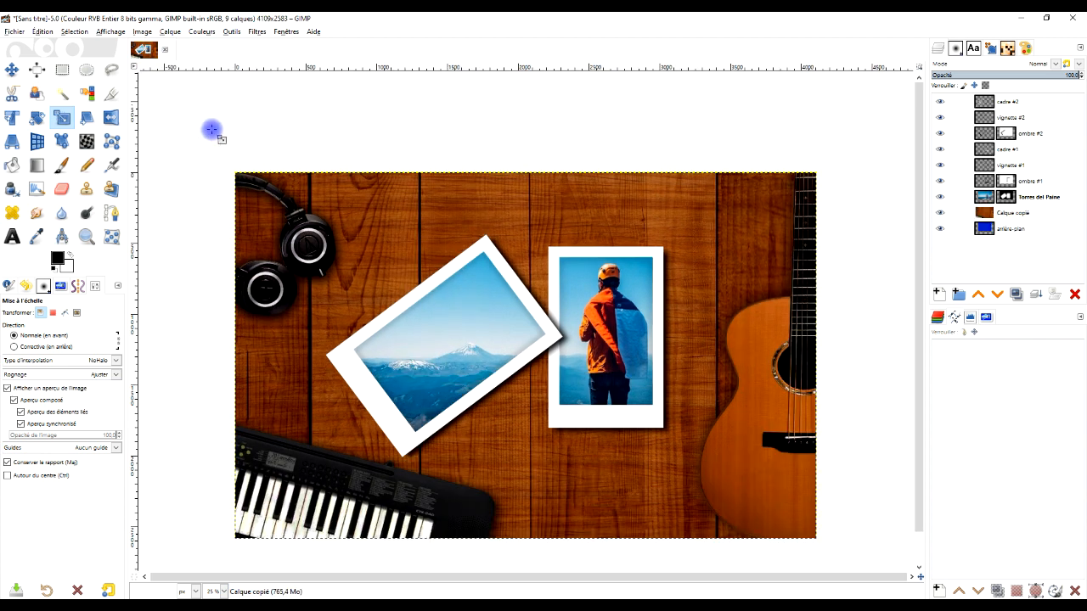
pyautogui.moveTo(694, 297); pyautogui.dragTo(703, 245)
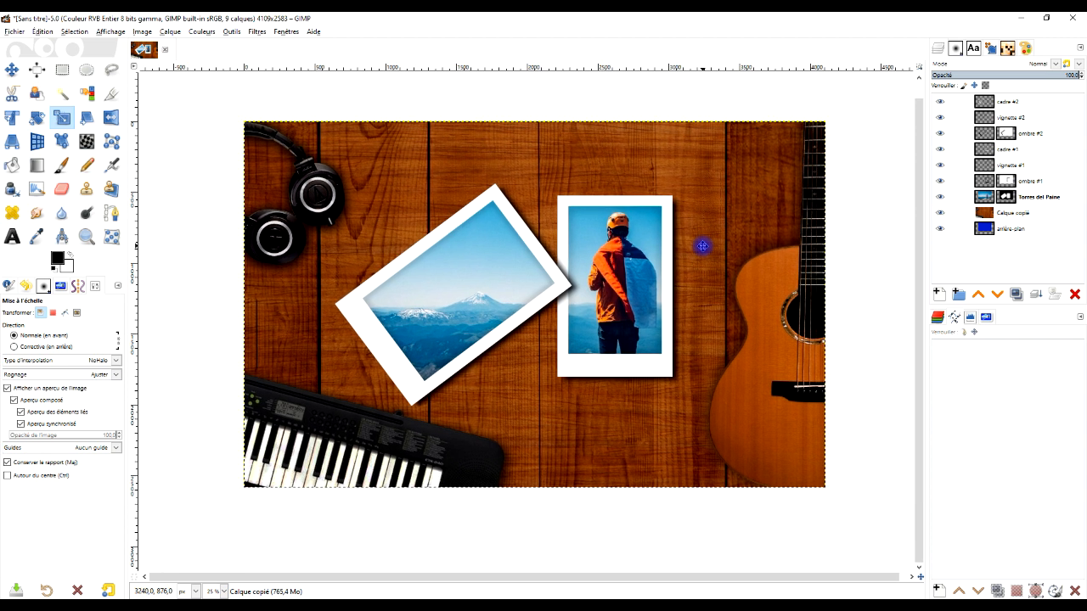
# - Rename the pasted instruments photo layer as guitare
pyautogui.doubleClick(1010, 212)
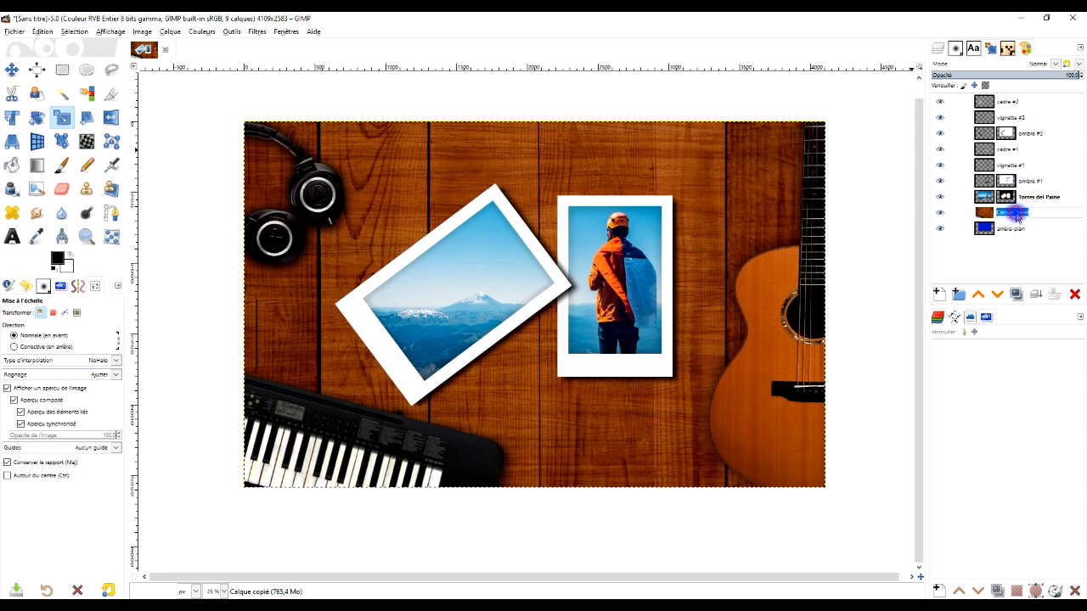
pyautogui.write('guitare')
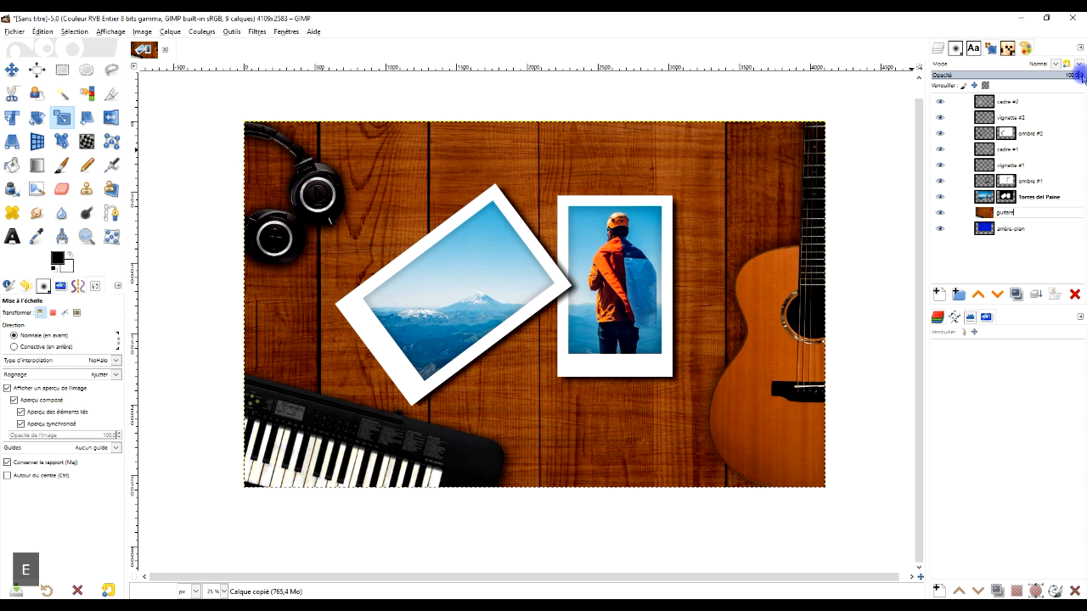
pyautogui.press('Return')
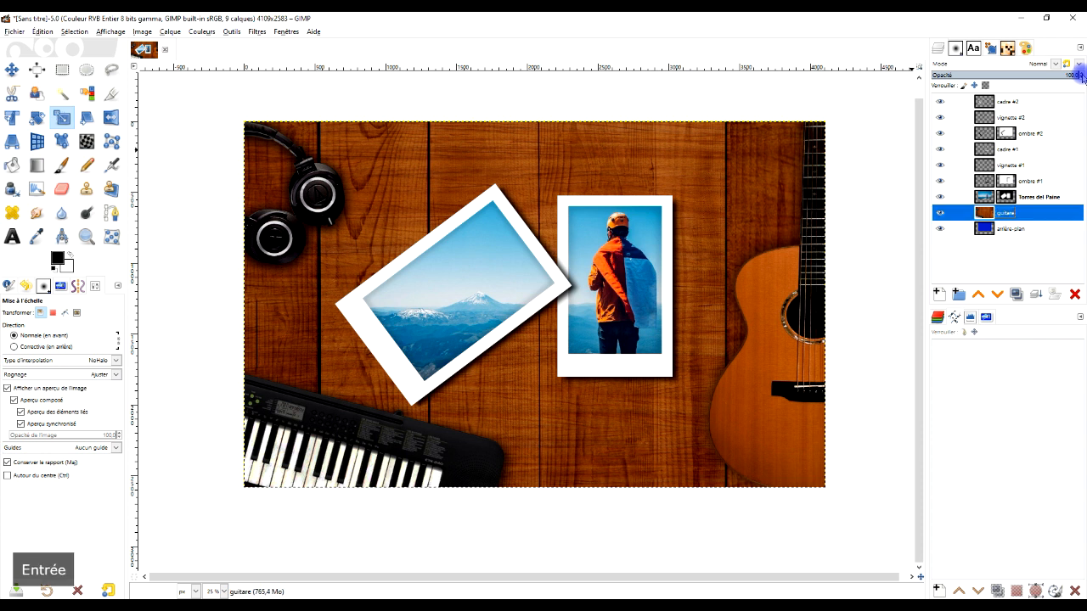
# - Switch to the browser and compare the open Pixabay background photos, including blank paper, pale wood, flowers and gift boxes
pyautogui.click(85, 600)
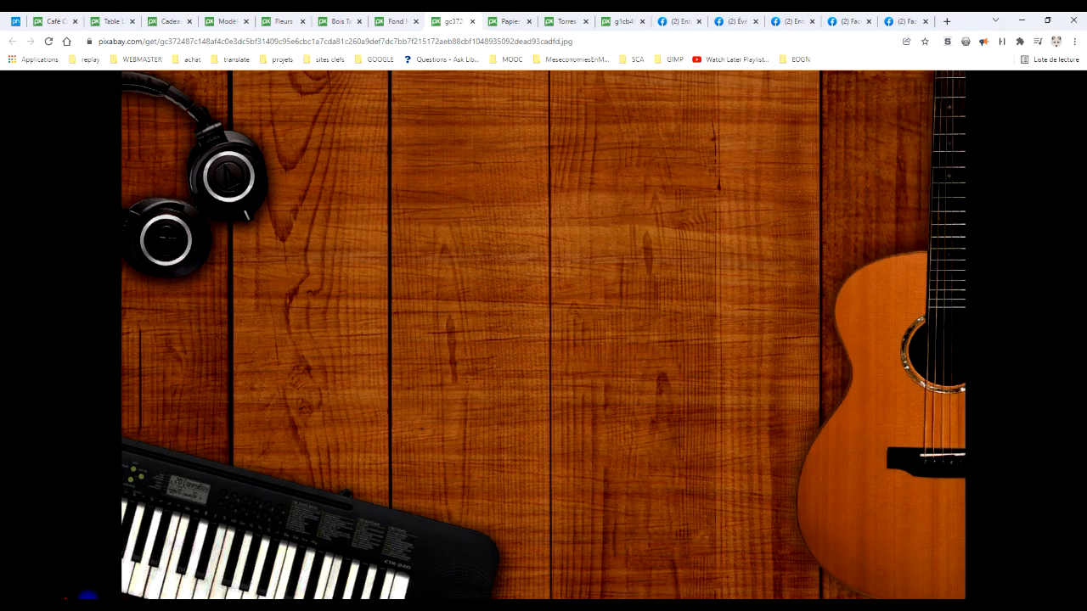
pyautogui.click(490, 19)
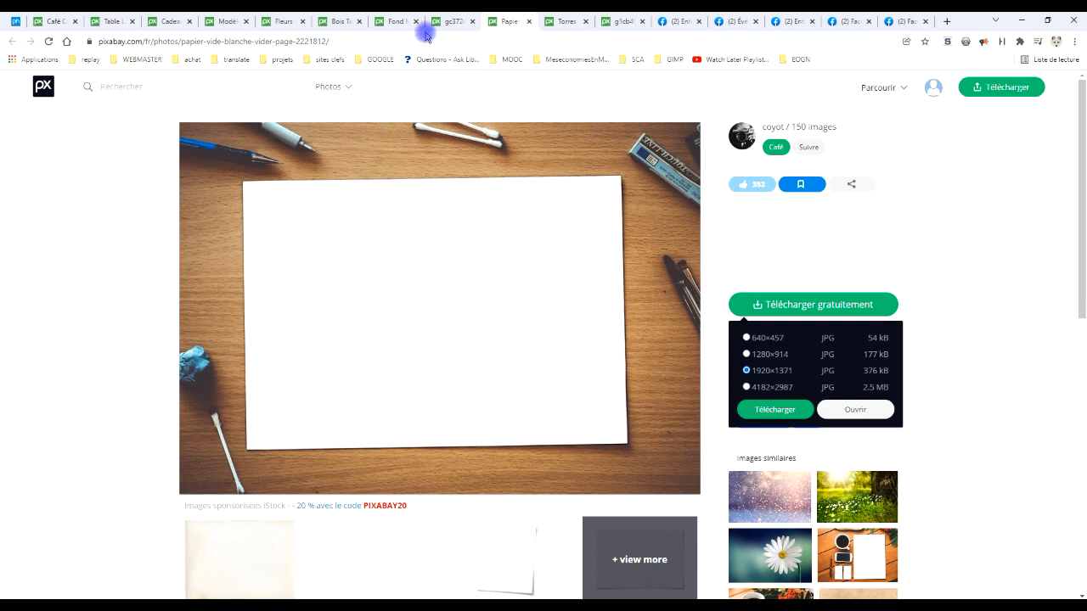
pyautogui.click(390, 22)
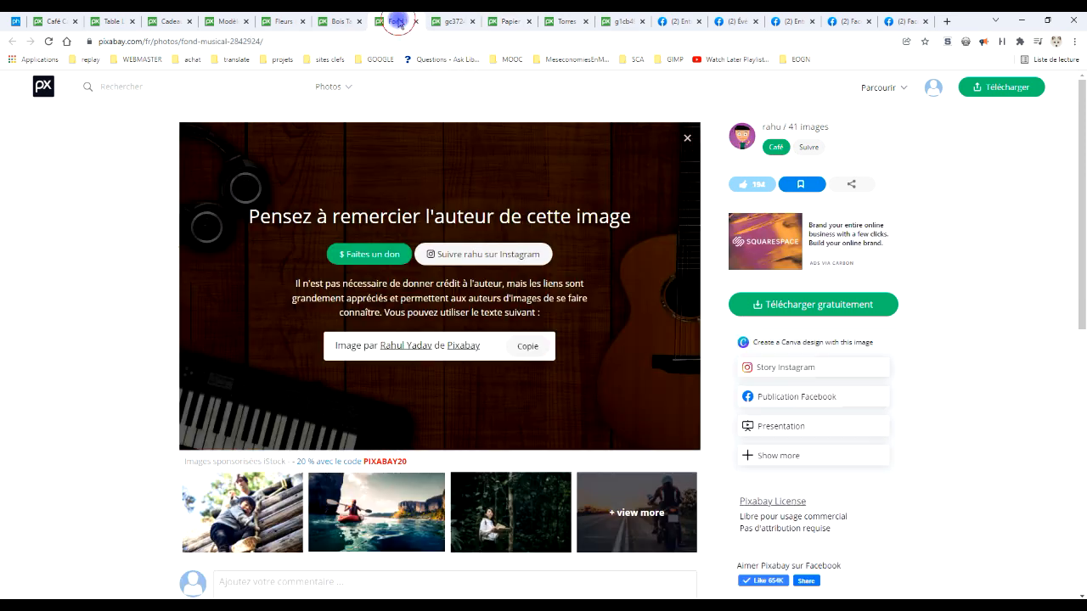
pyautogui.click(688, 138)
pyautogui.click(338, 21)
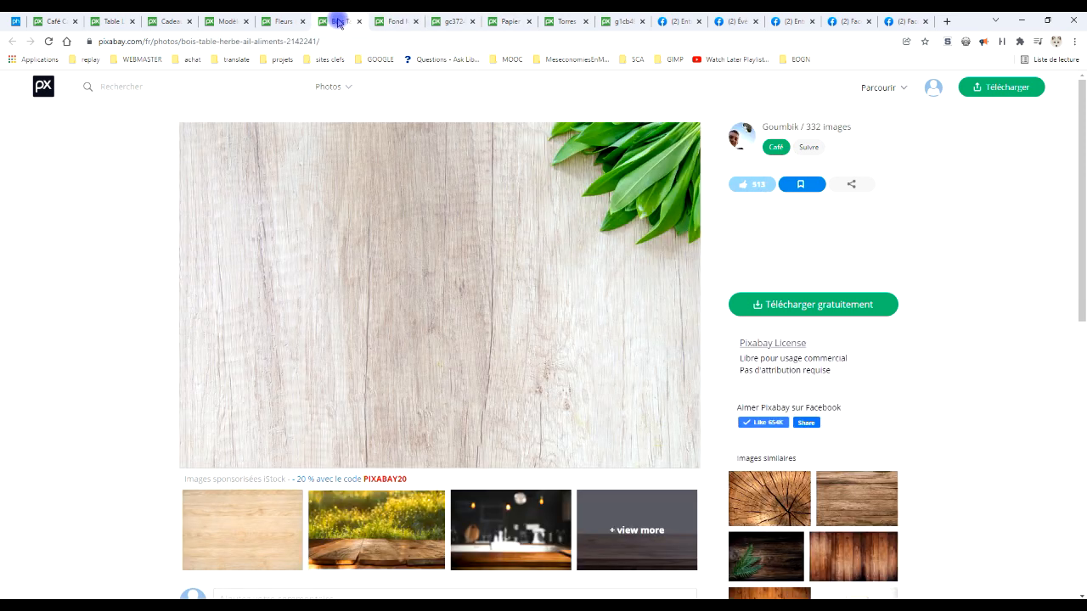
pyautogui.click(274, 24)
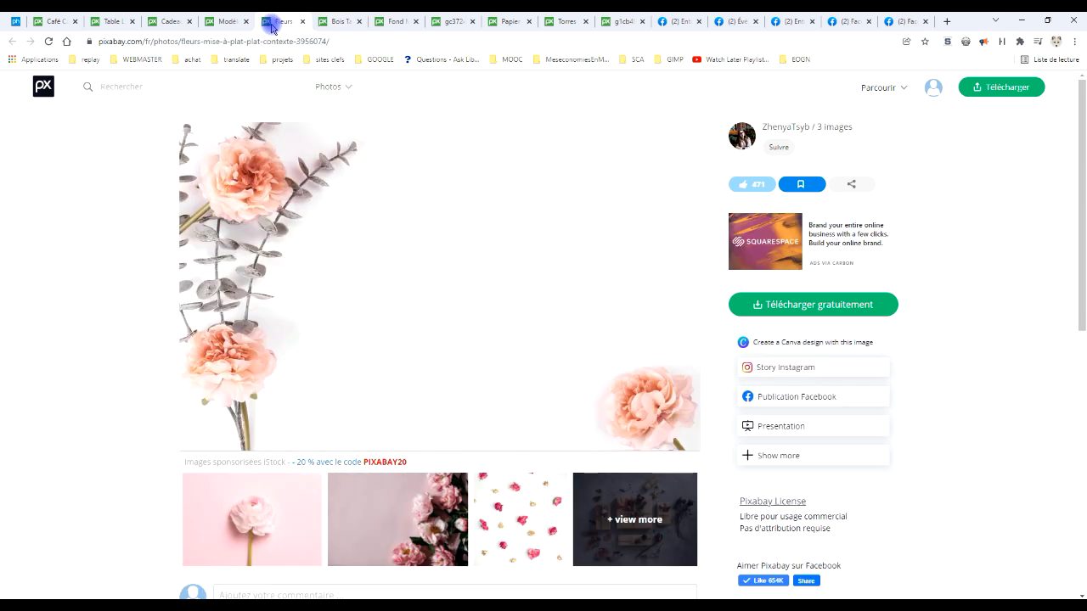
pyautogui.click(221, 22)
pyautogui.click(171, 21)
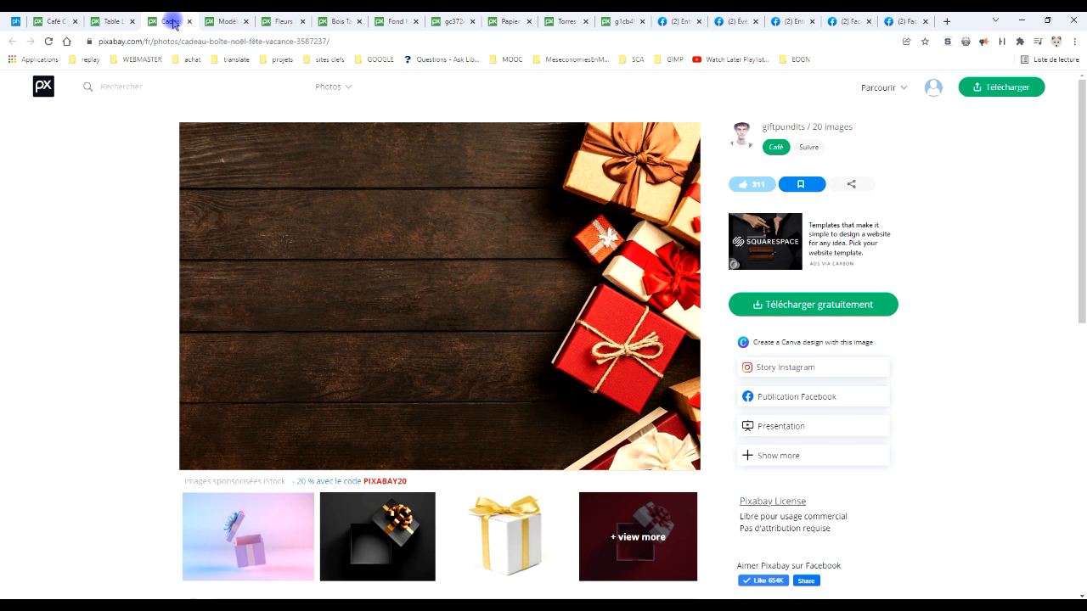
pyautogui.click(216, 23)
pyautogui.click(280, 23)
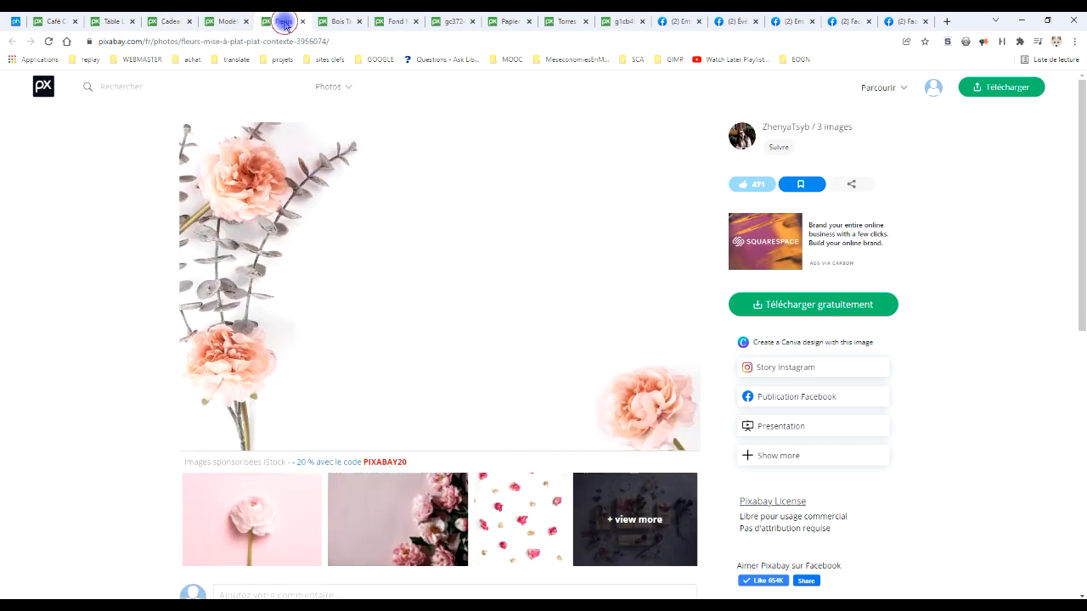
# - Open the 4895×3081 version of the pink flowers photo and copy the full-size image
pyautogui.click(815, 304)
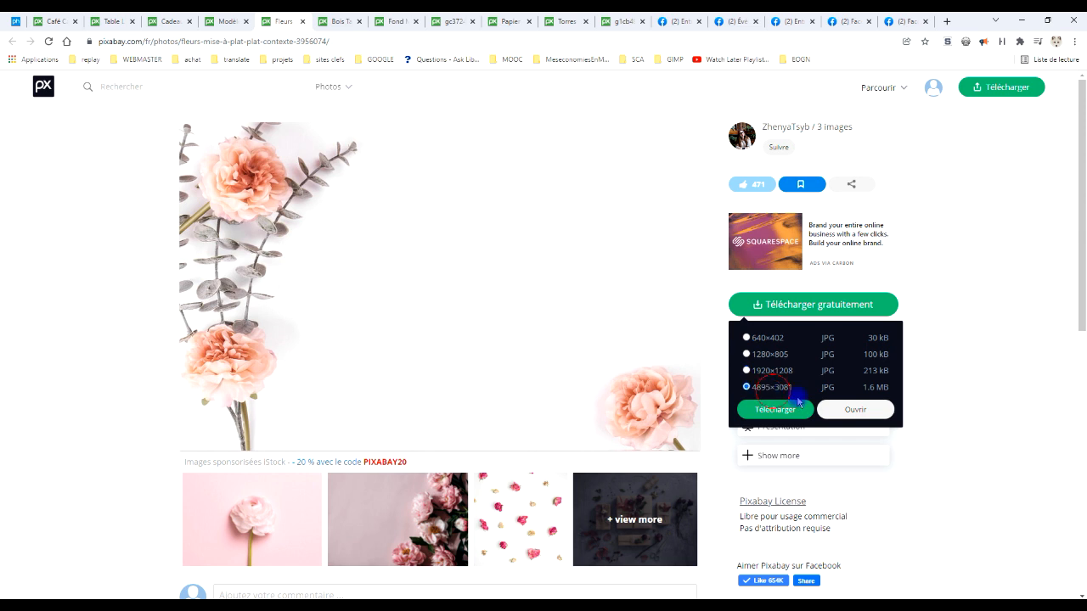
pyautogui.click(856, 409)
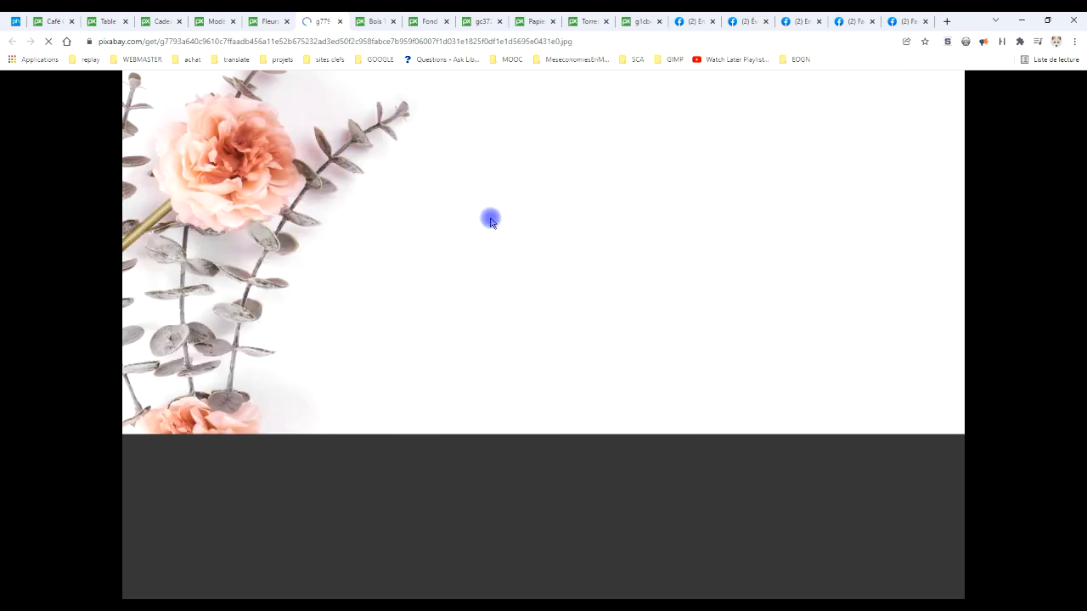
pyautogui.rightClick(492, 219)
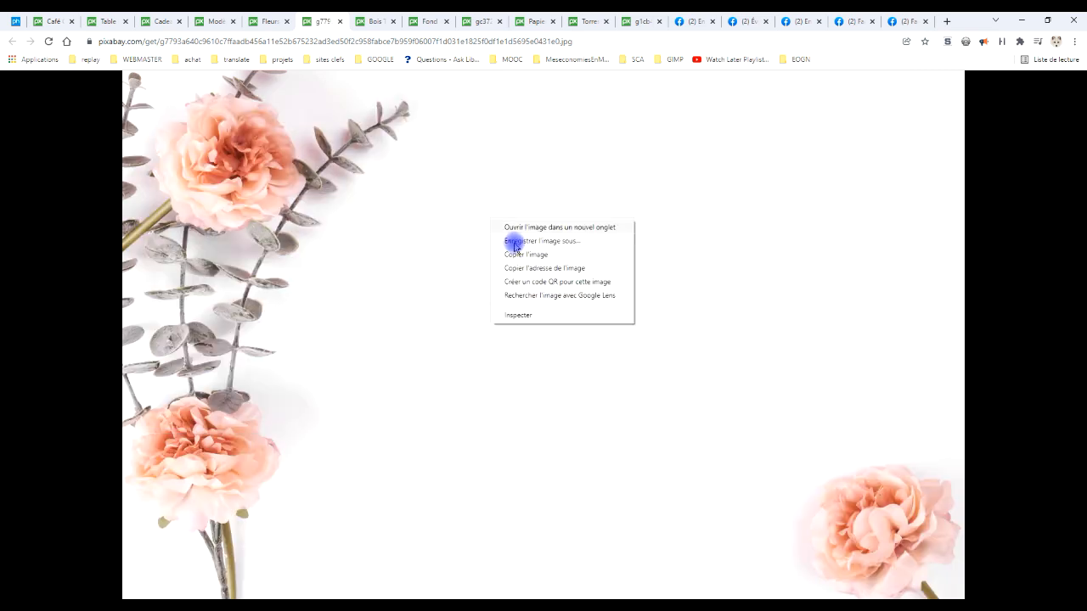
pyautogui.click(524, 254)
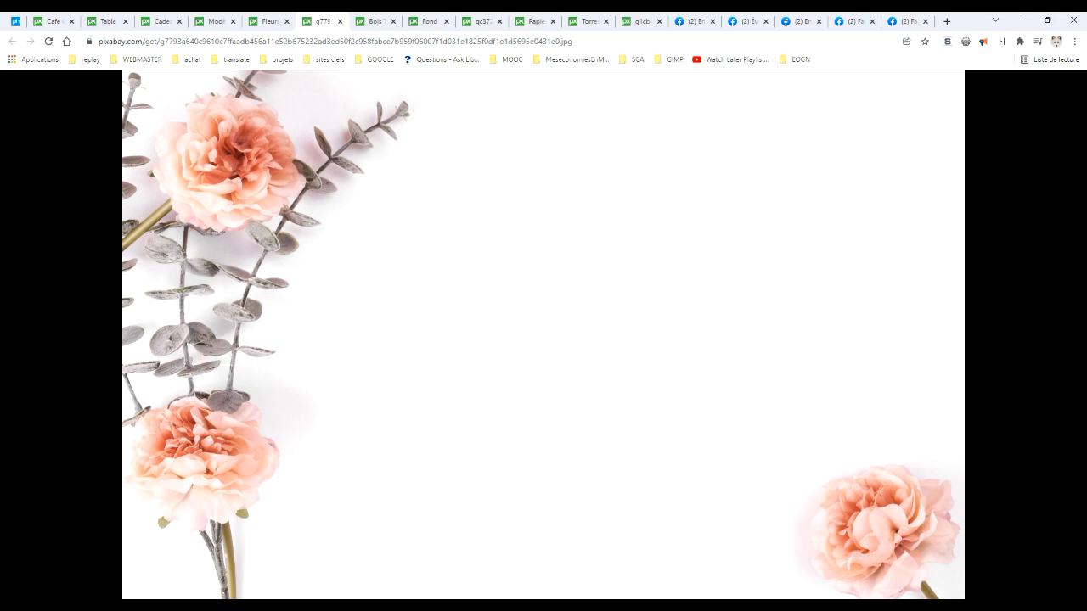
# - Switch back to GIMP and paste the flowers photo as a new layer directly above guitare
pyautogui.hotkey('alt', 'Tab')
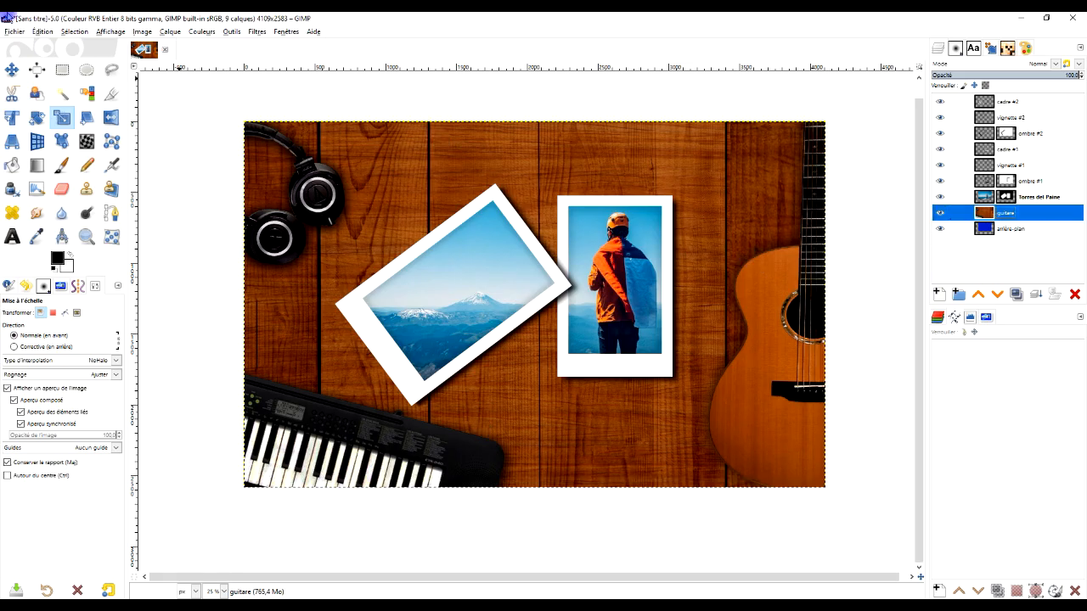
pyautogui.click(42, 32)
pyautogui.moveTo(106, 173)
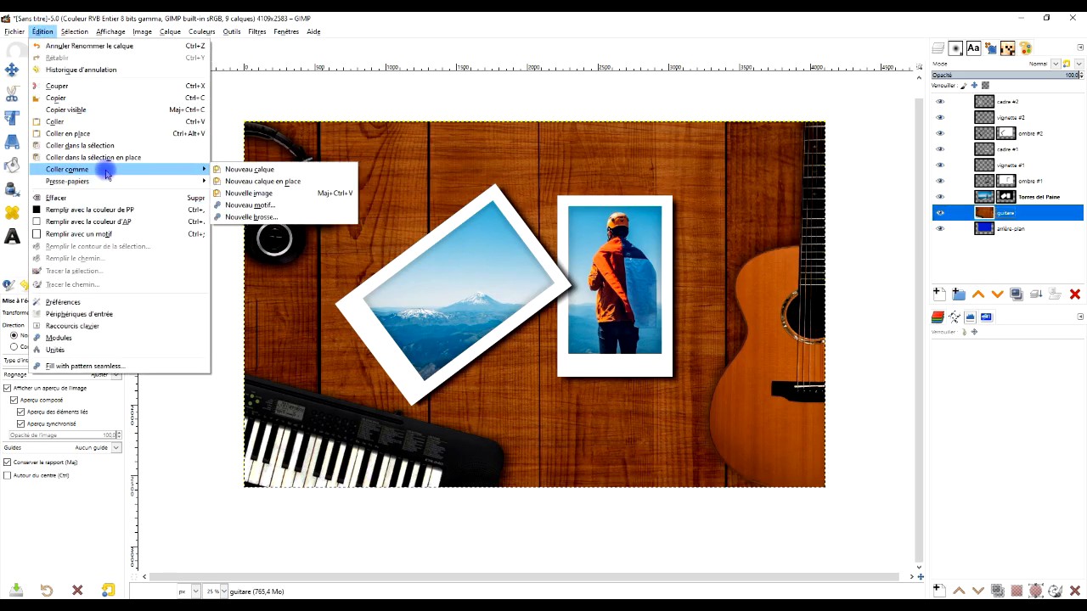
pyautogui.click(253, 170)
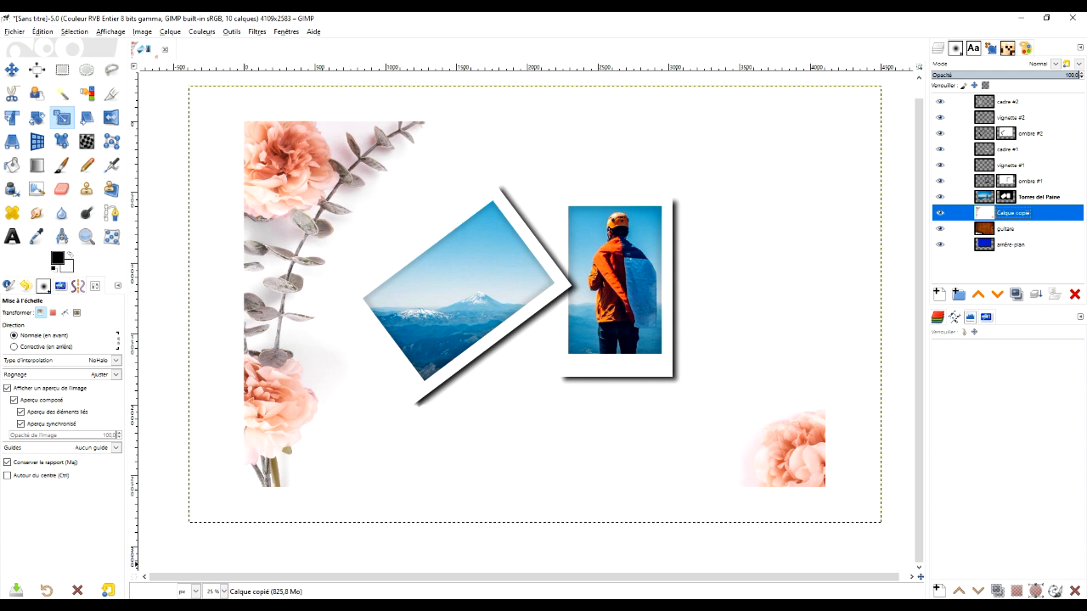
# - Return to the browser and open the 4182×2987 version of the blank paper on a wooden desk photo
pyautogui.hotkey('alt', 'Tab')
pyautogui.click(376, 20)
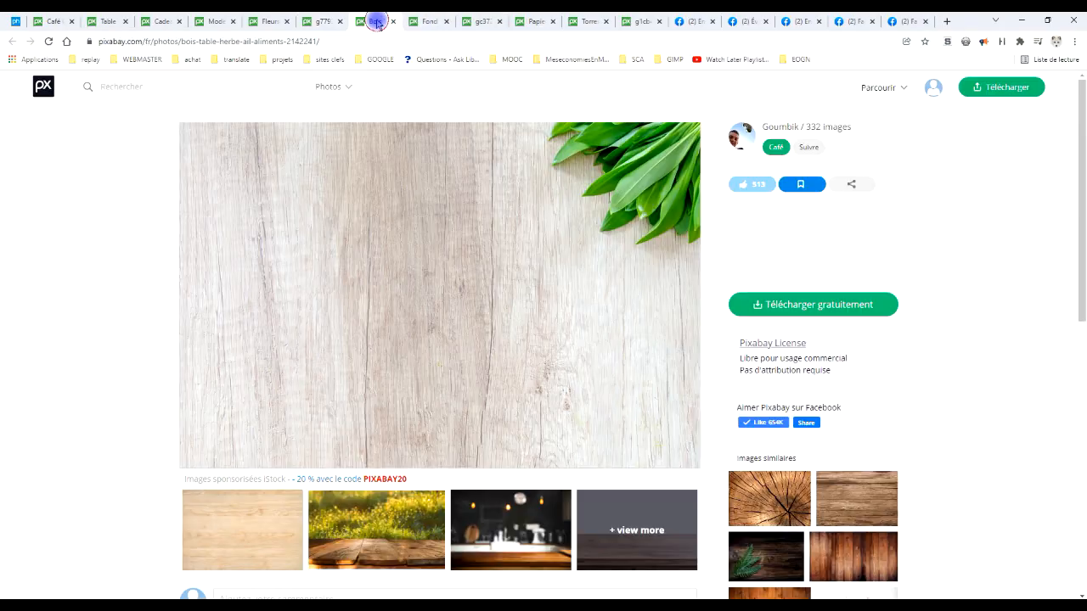
pyautogui.click(420, 21)
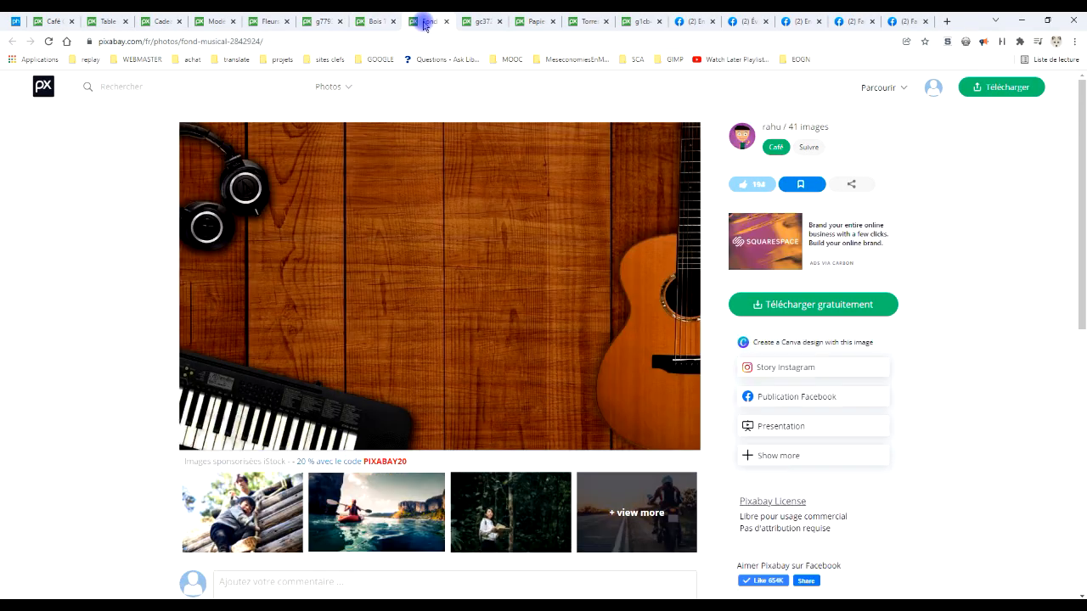
pyautogui.click(480, 21)
pyautogui.click(517, 22)
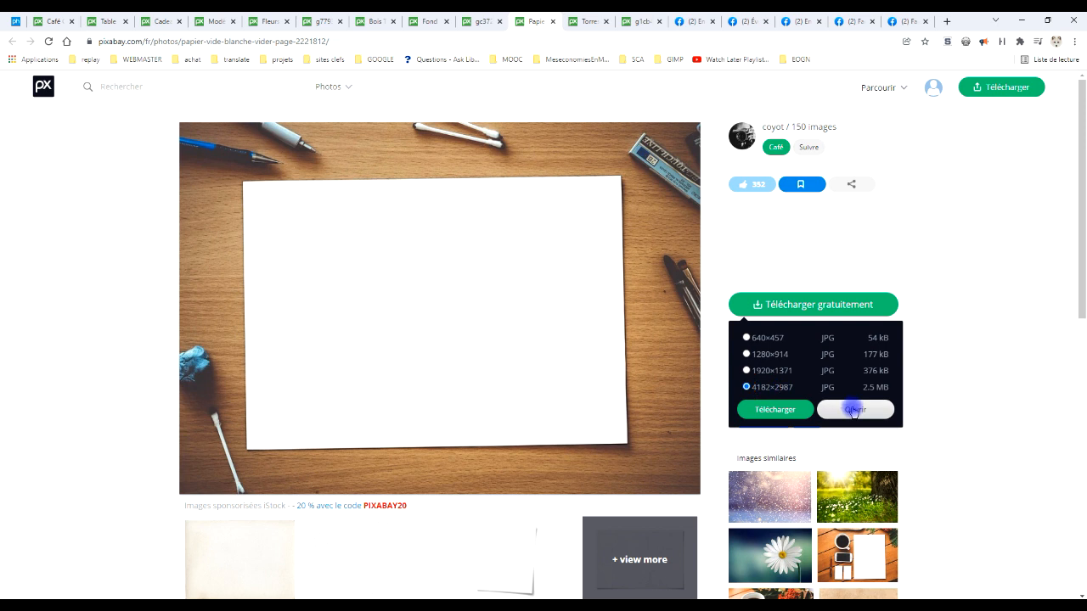
pyautogui.click(857, 410)
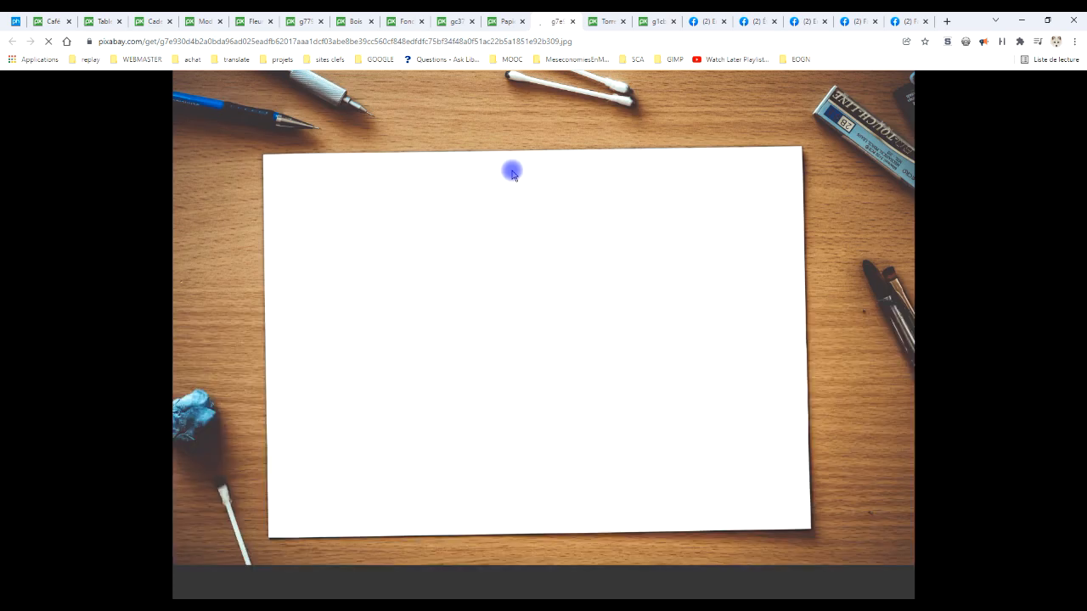
# - Check the 4182×2987 size option on the blank paper photo's page and copy the opened full-size image
pyautogui.click(499, 21)
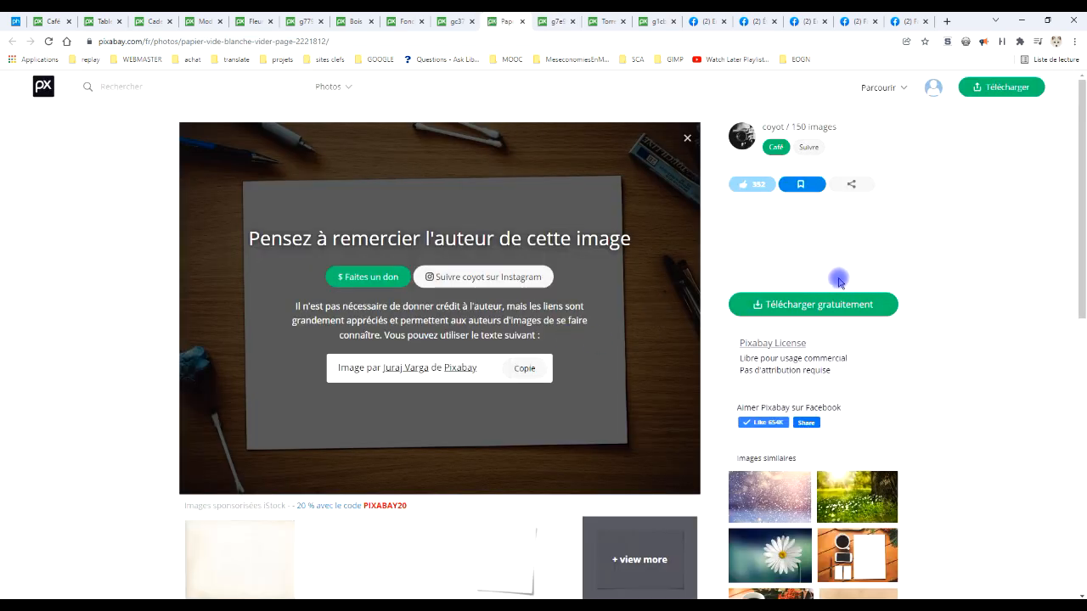
pyautogui.click(803, 302)
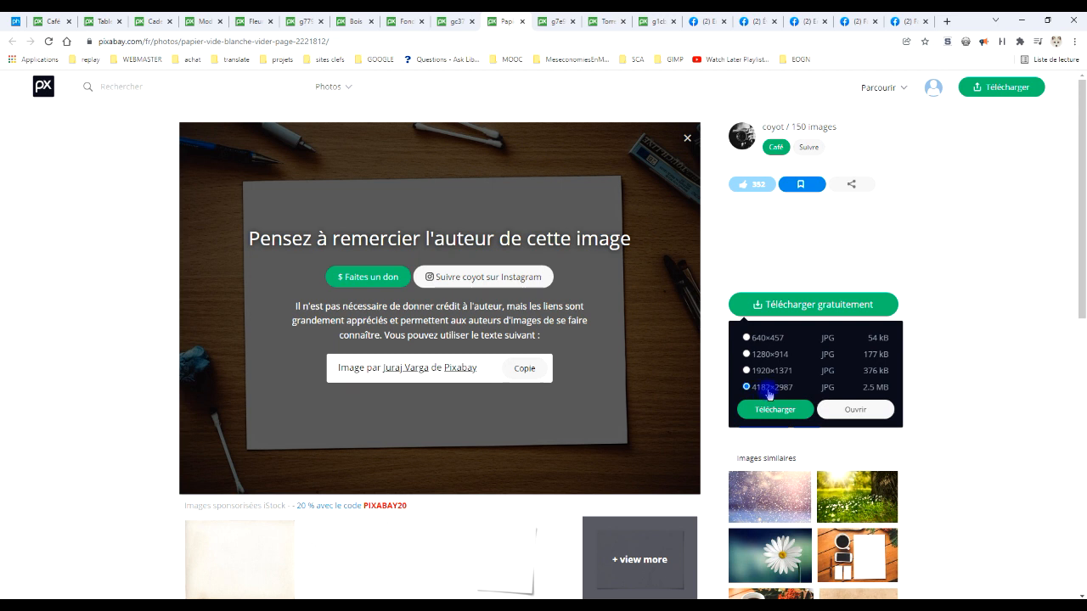
pyautogui.click(548, 21)
pyautogui.rightClick(442, 198)
pyautogui.click(501, 231)
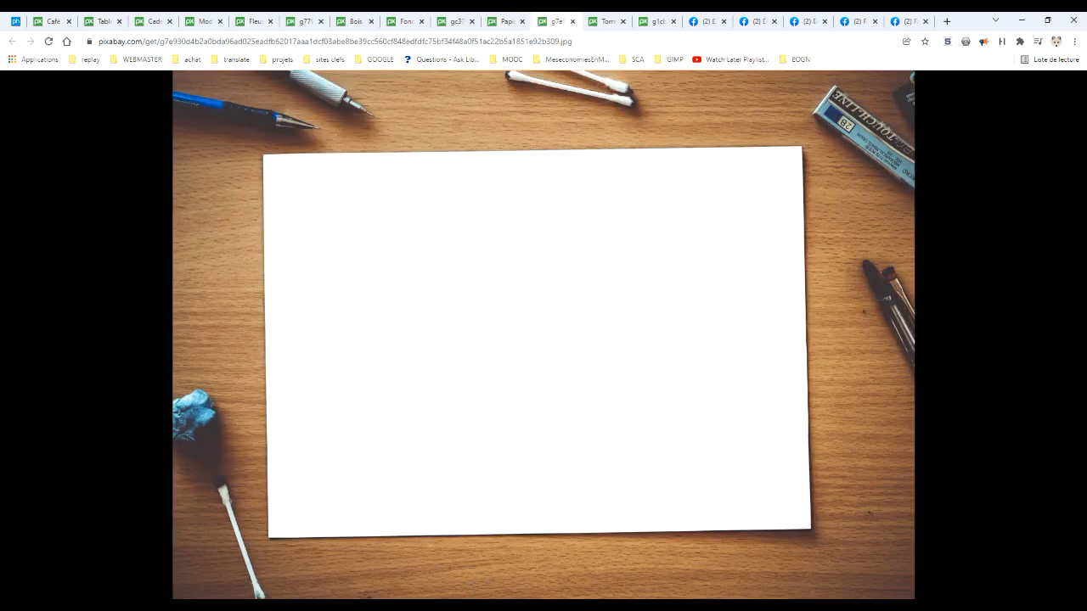
# - Switch back to GIMP and rename the pasted pink flowers layer as "arrière-plan rose"
pyautogui.click(223, 608)
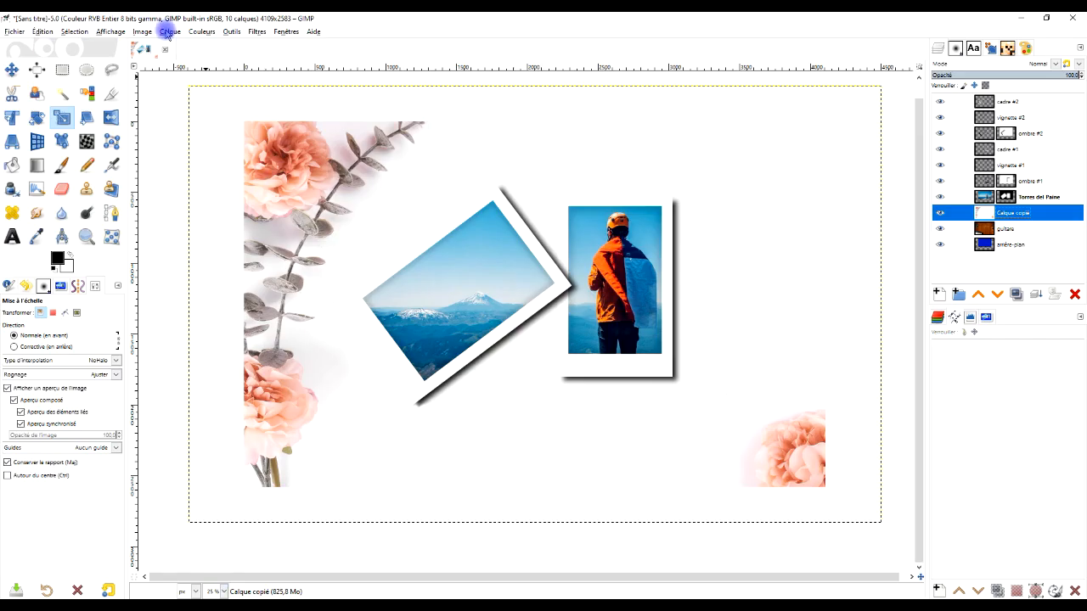
pyautogui.doubleClick(1024, 213)
pyautogui.write('r')
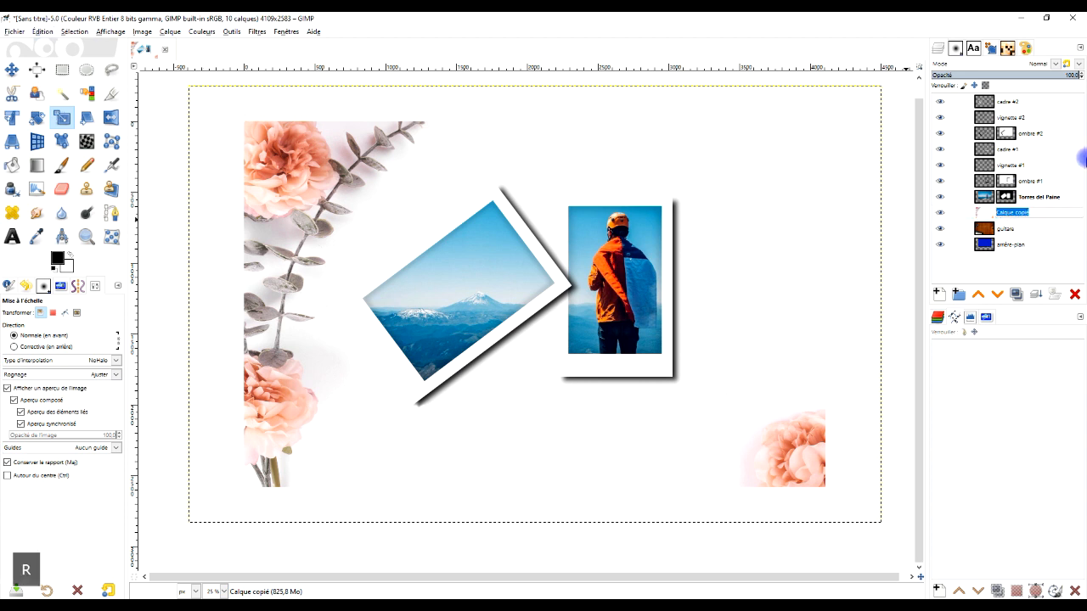
pyautogui.write('ose')
pyautogui.write('a')
pyautogui.press('Return')
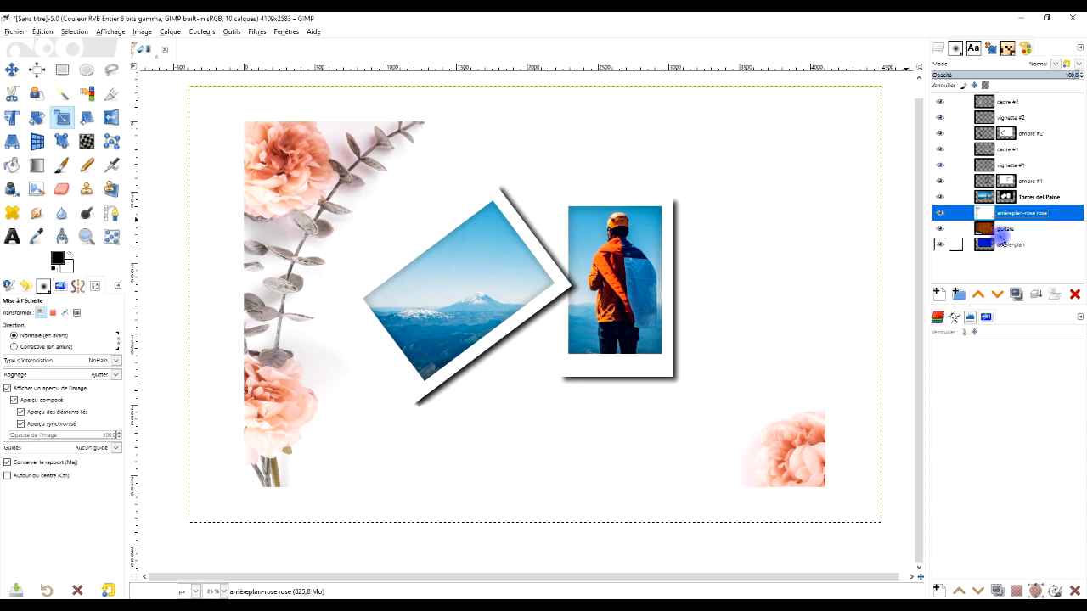
pyautogui.doubleClick(1024, 214)
pyautogui.click(1016, 212)
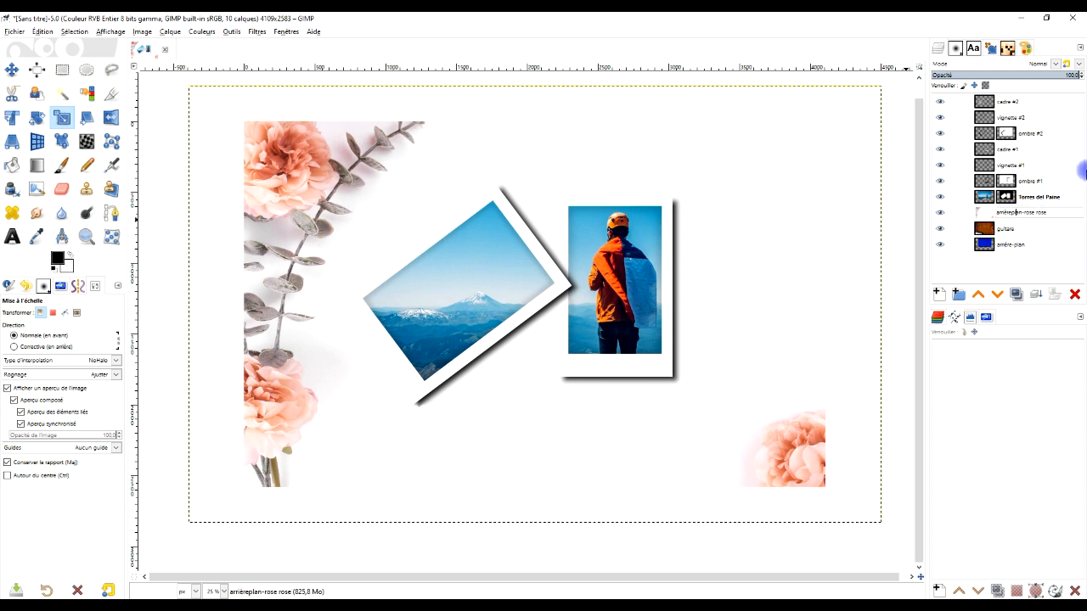
pyautogui.press('Left')
pyautogui.write('-')
pyautogui.press('Right')
pyautogui.press('Left')
pyautogui.hotkey('shift', 'Right')
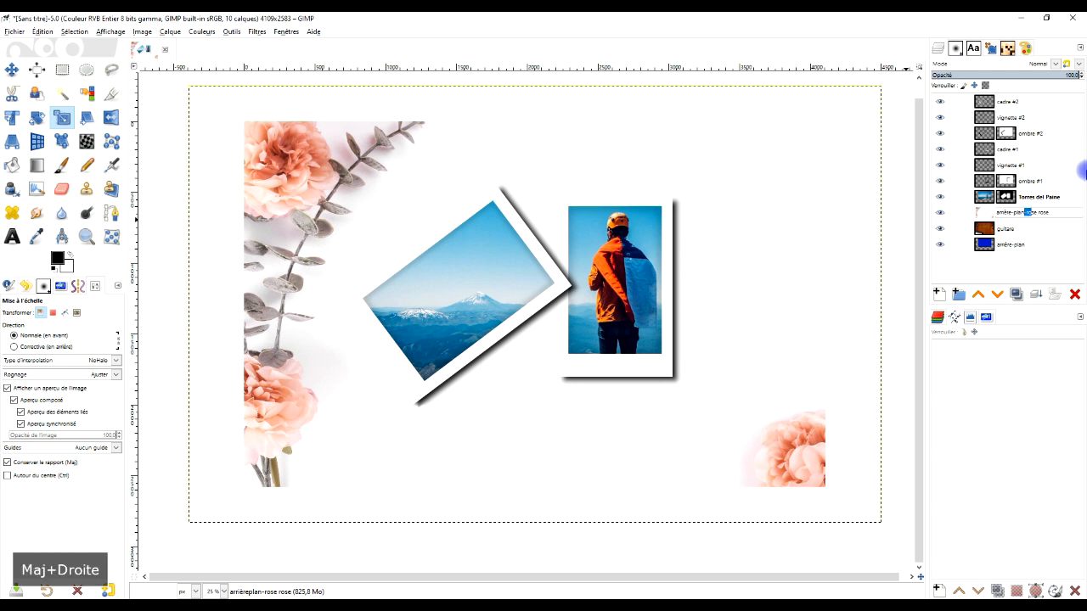
pyautogui.press('Delete')
pyautogui.press('Return')
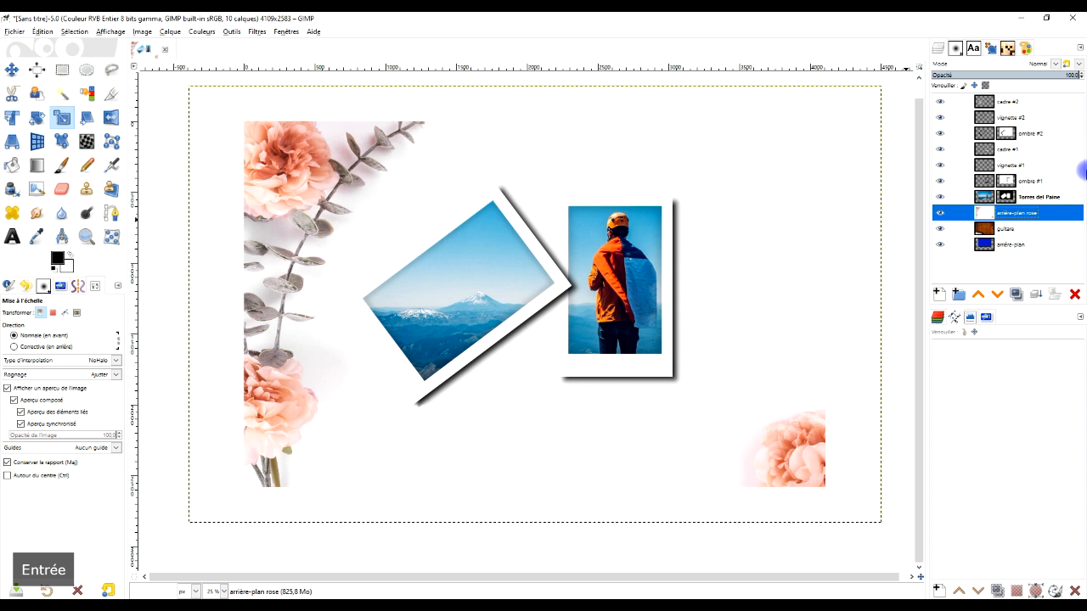
# - Rename the guitare layer as "arrière-plan guitare"
pyautogui.press('Down')
pyautogui.press('F2')
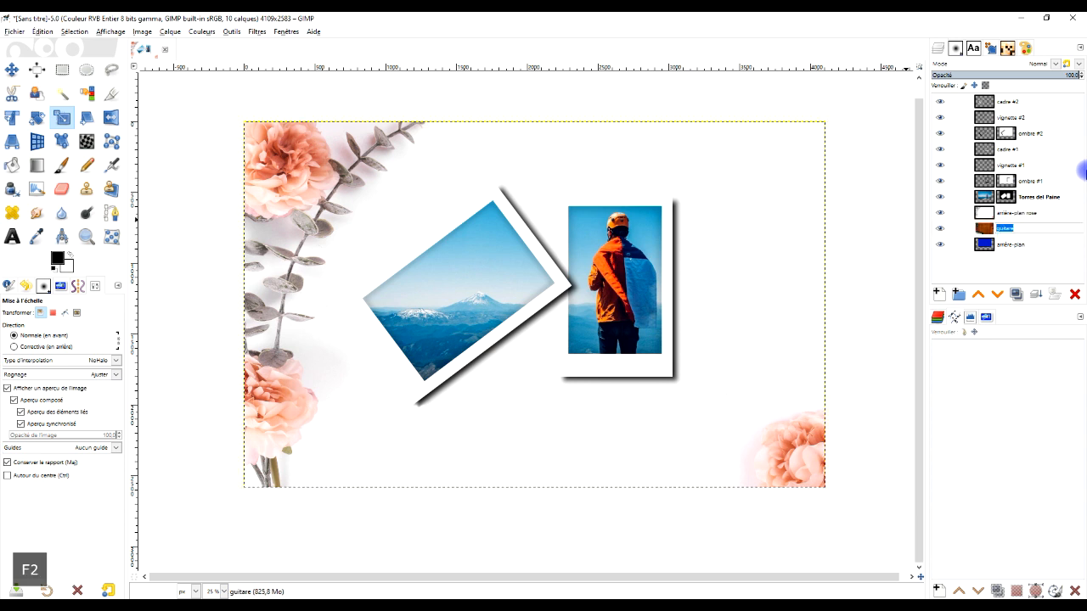
pyautogui.press('Home')
pyautogui.write('arrière')
pyautogui.press('BackSpace')
pyautogui.write('-plan')
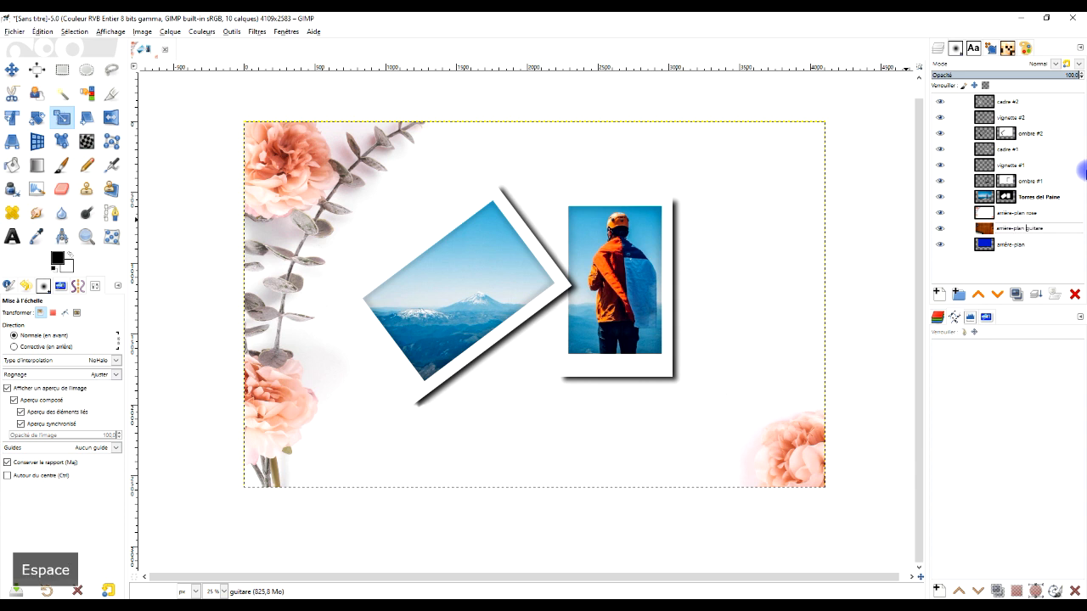
pyautogui.press('Return')
# - Rename the blue background layer as "arrière-plan bleu"
pyautogui.press('Down')
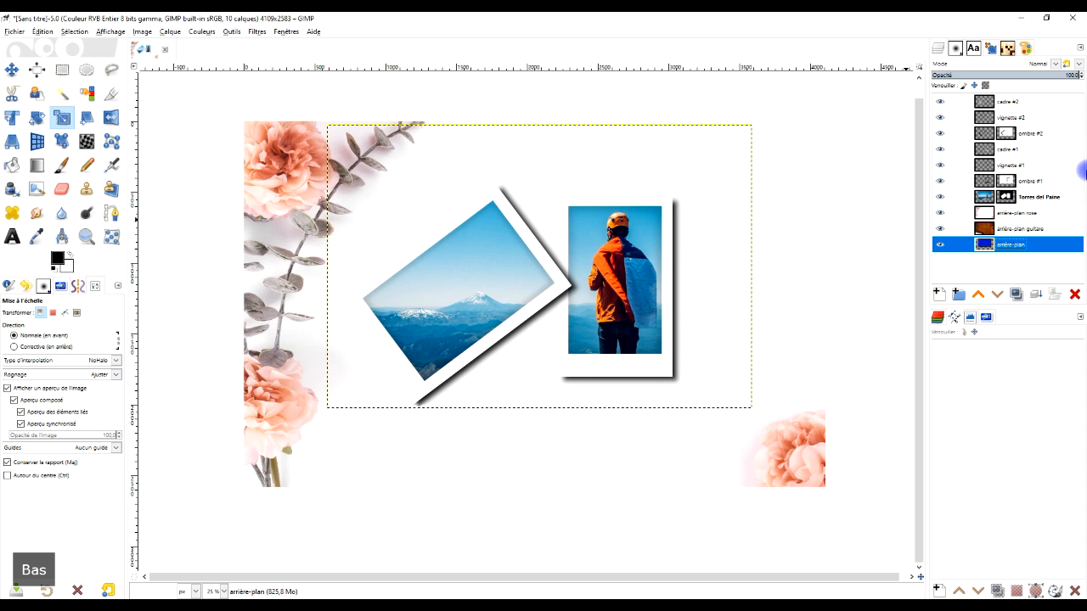
pyautogui.press('F2')
pyautogui.press('End')
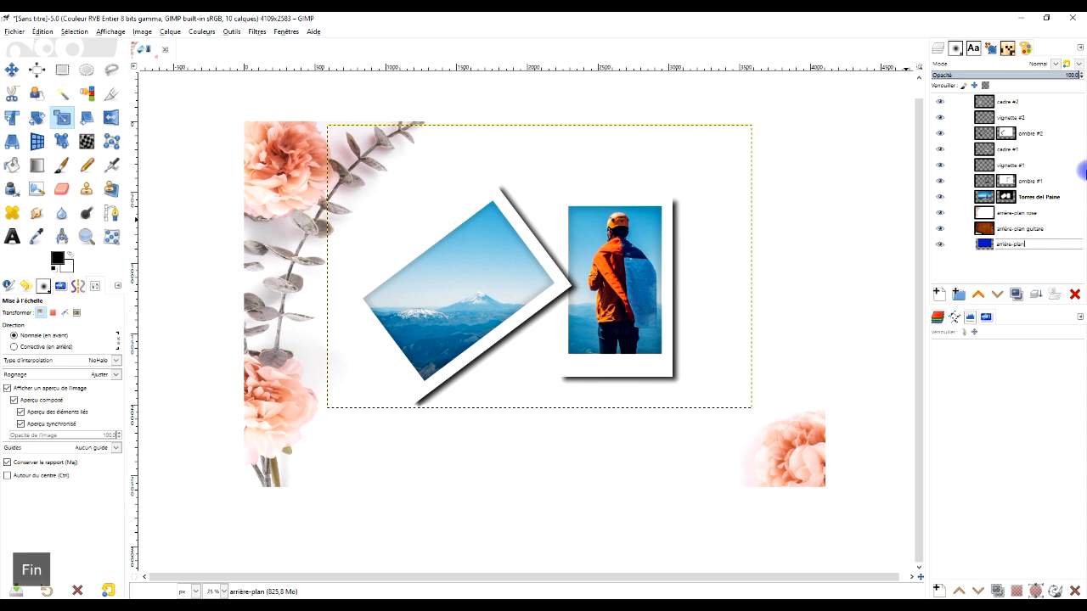
pyautogui.write('bleu')
pyautogui.press('Return')
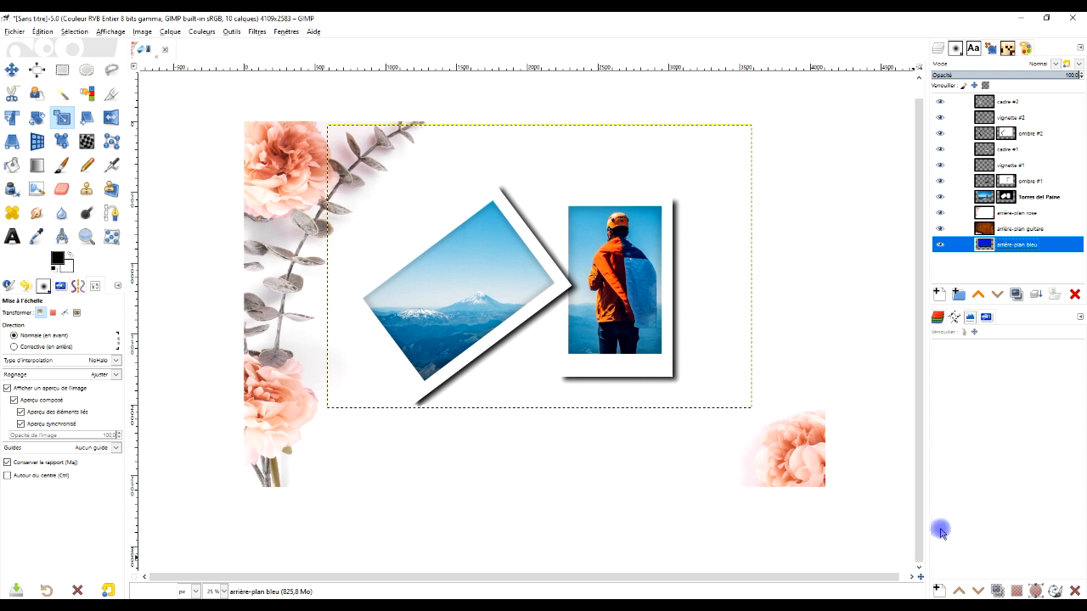
# - Select the arrière-plan rose layer, switch to the browser and copy the full-size blank paper photo
pyautogui.click(1025, 213)
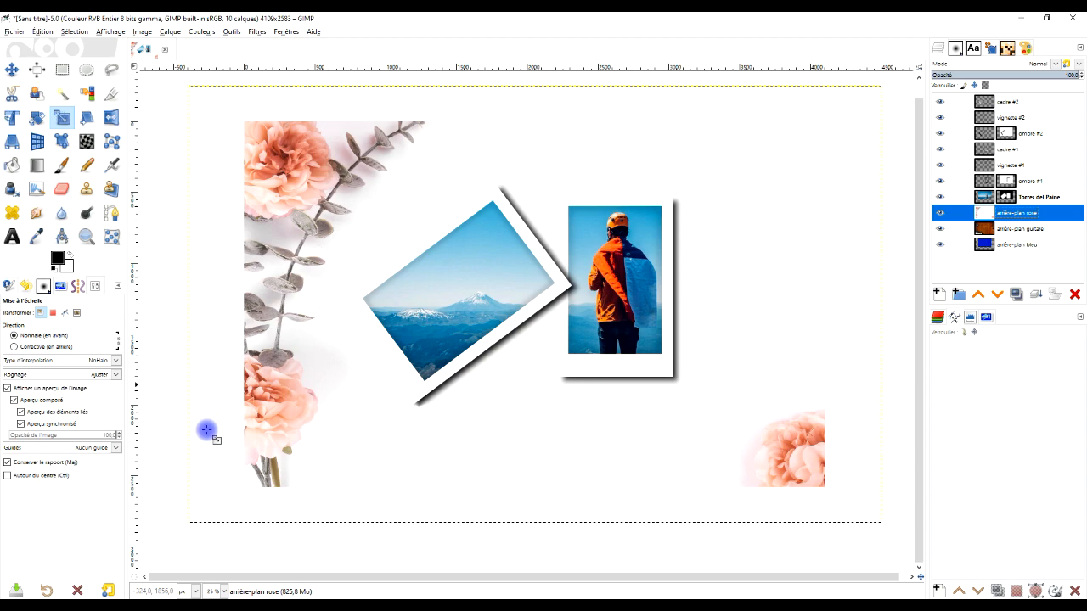
pyautogui.hotkey('alt', 'Tab')
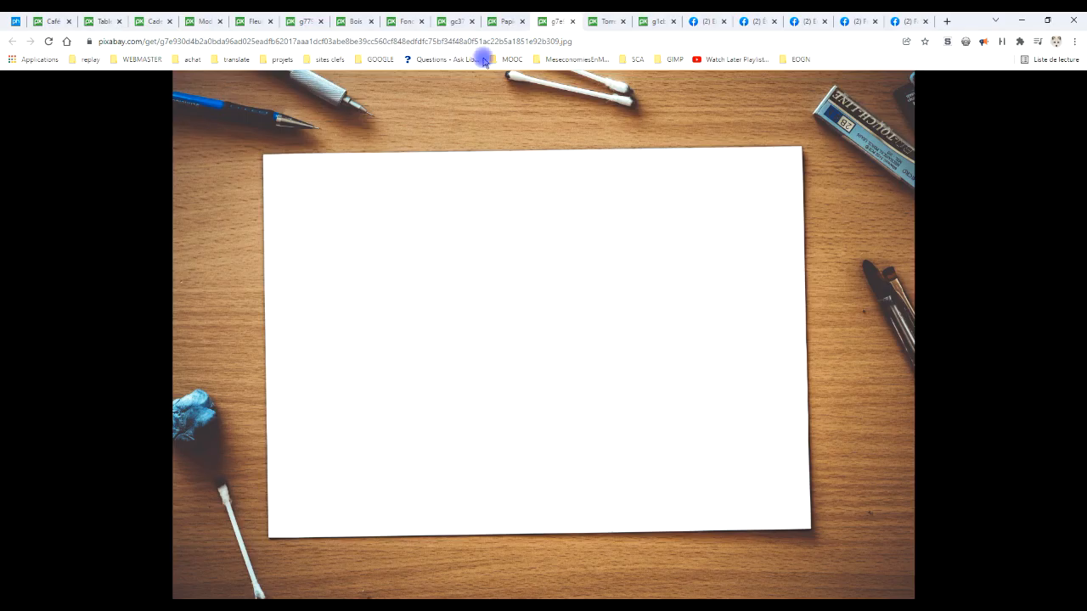
pyautogui.click(600, 20)
pyautogui.click(657, 21)
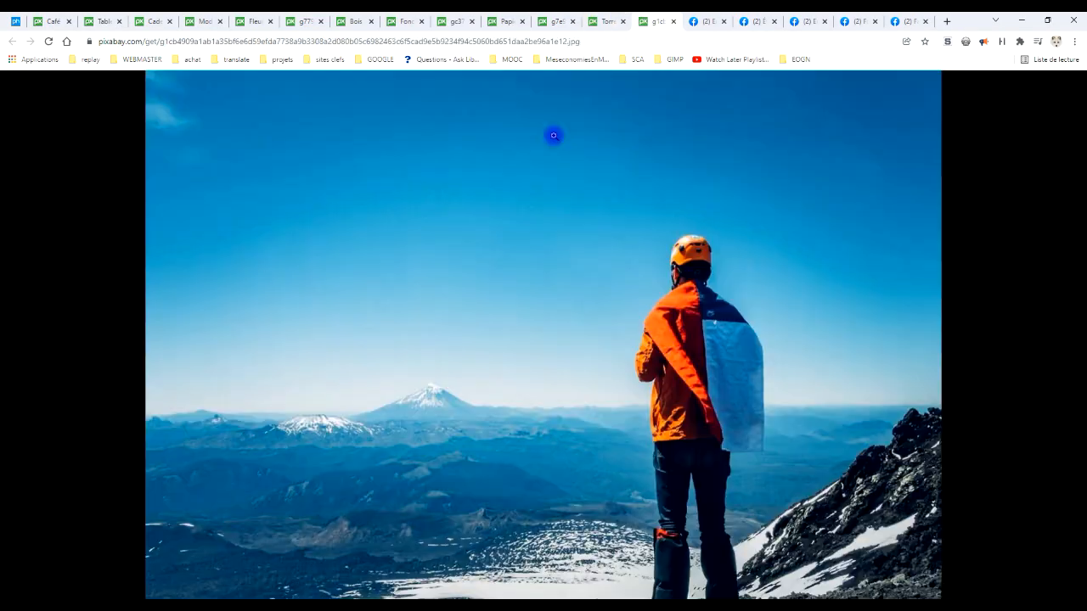
pyautogui.click(452, 22)
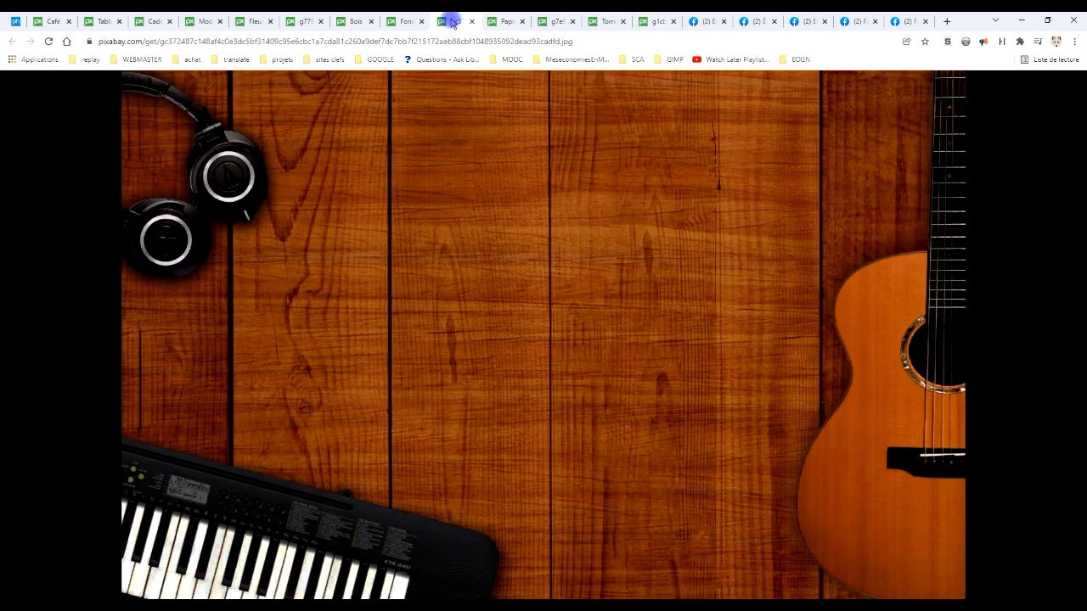
pyautogui.click(504, 22)
pyautogui.click(546, 21)
pyautogui.rightClick(529, 230)
pyautogui.click(563, 268)
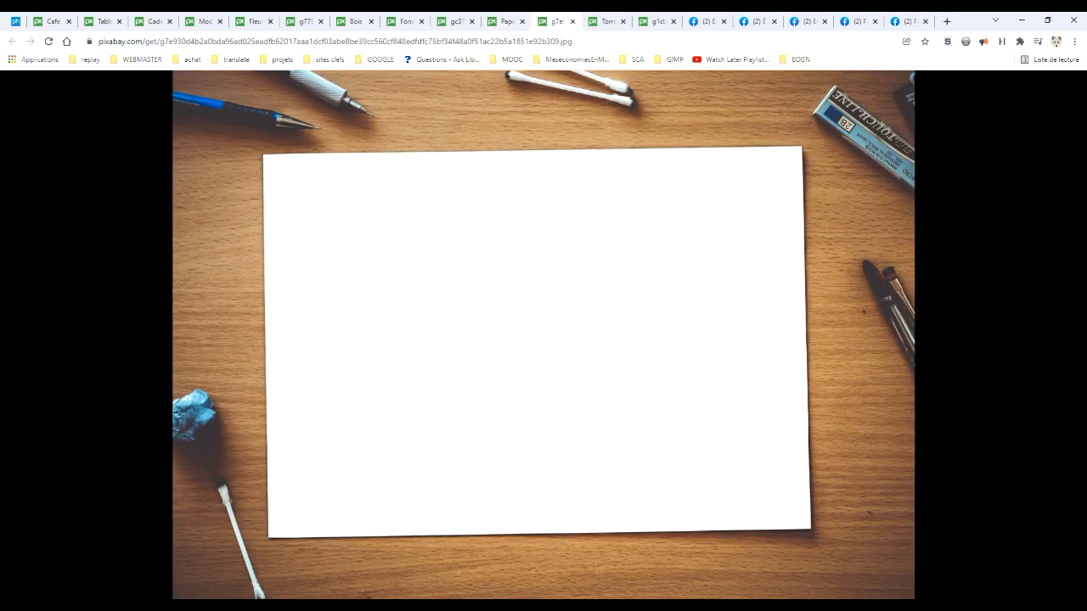
# - Return to GIMP and paste the blank paper photo as a new layer directly above arrière-plan rose
pyautogui.hotkey('alt', 'Tab')
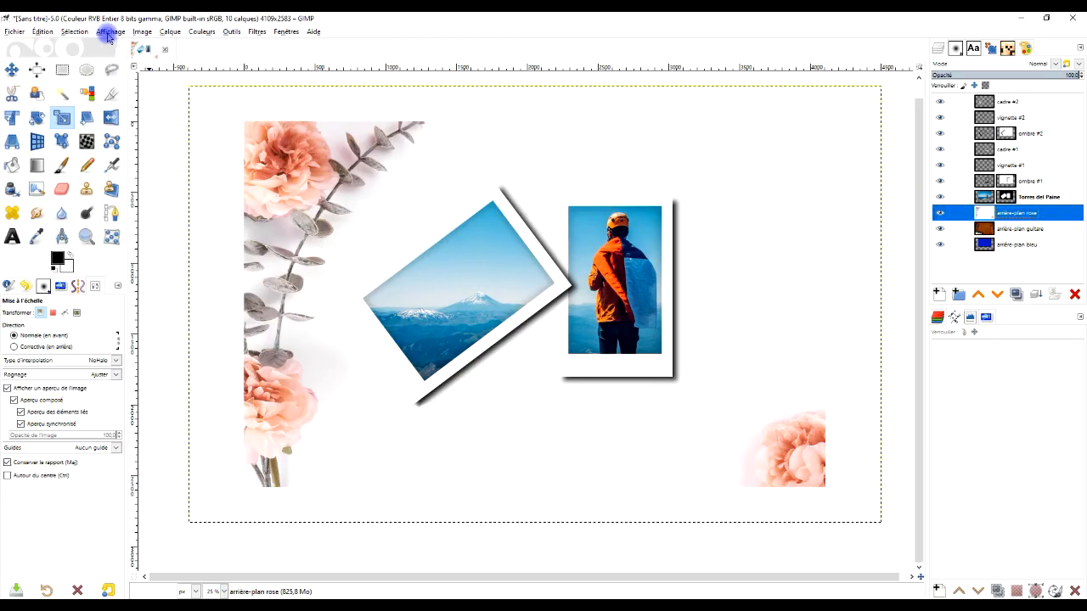
pyautogui.click(42, 31)
pyautogui.moveTo(132, 170)
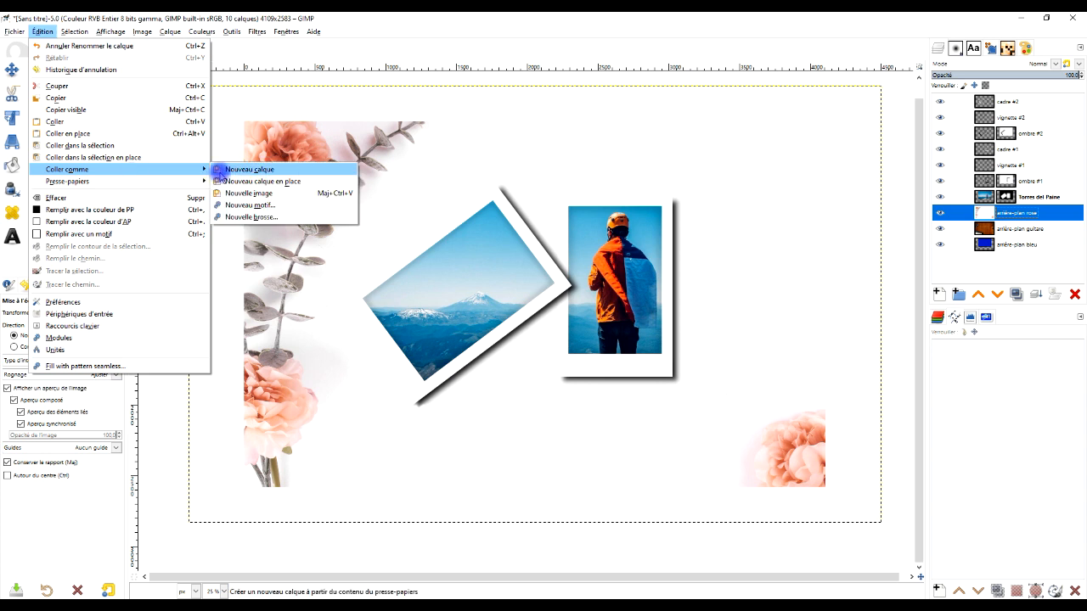
pyautogui.click(245, 171)
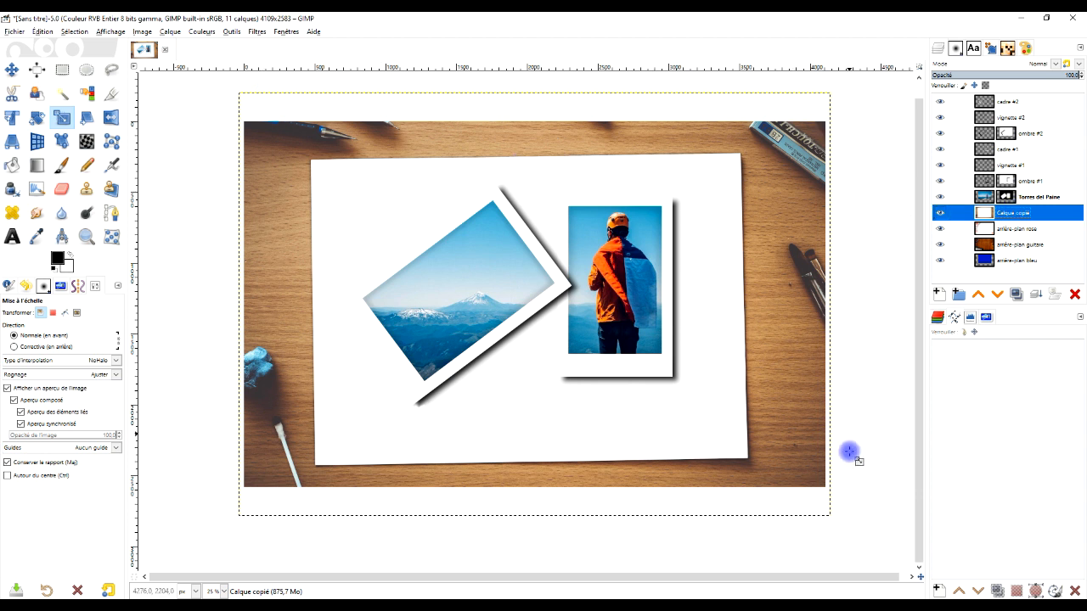
# - Fit the canvas to the layers and hide the rose, guitare and bleu background layers
pyautogui.click(138, 32)
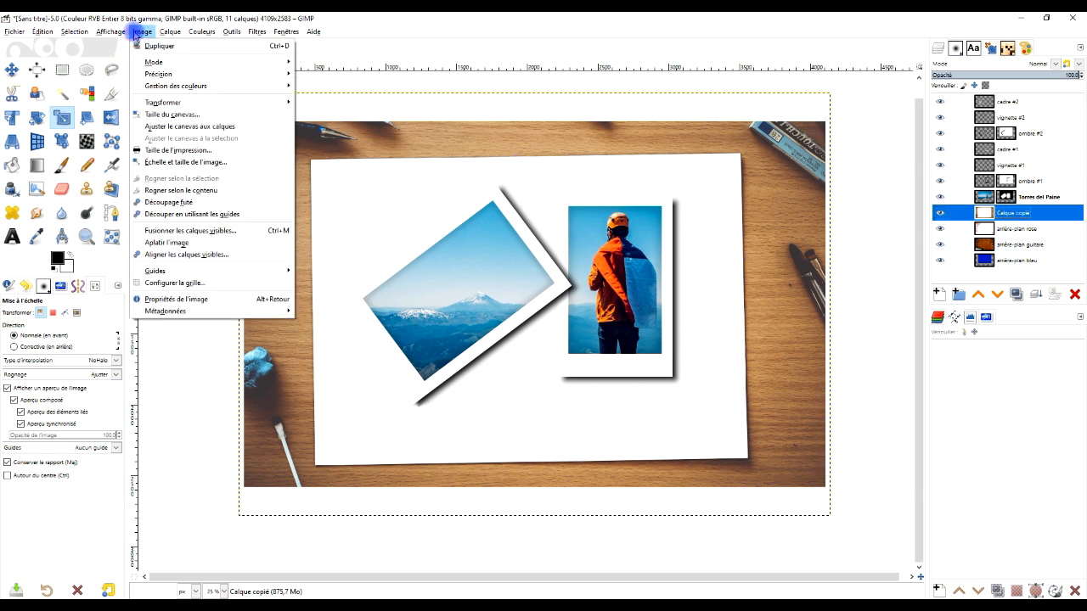
pyautogui.click(204, 128)
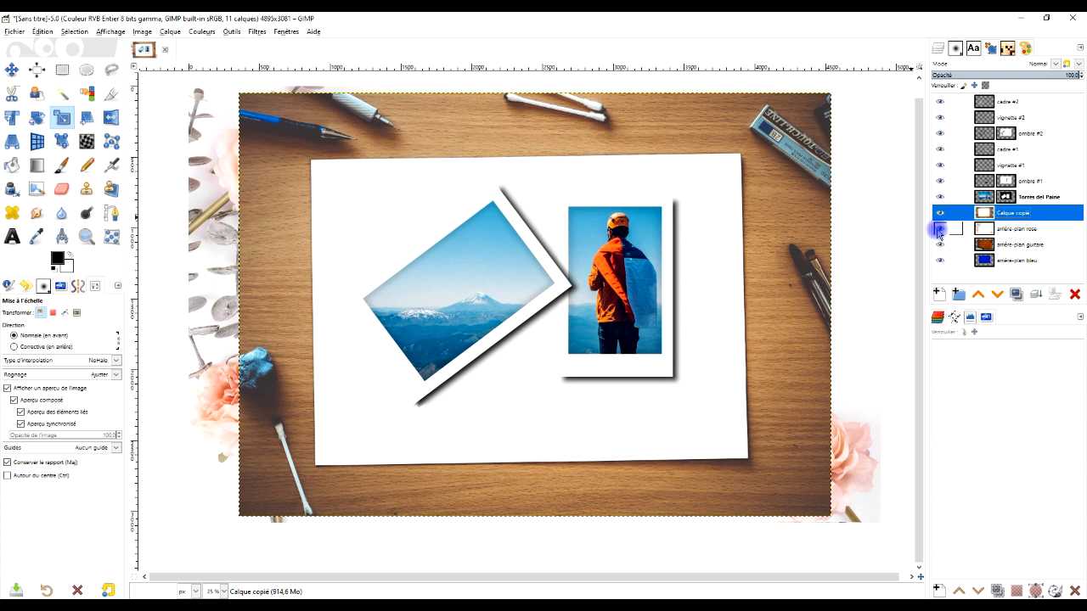
pyautogui.click(939, 229)
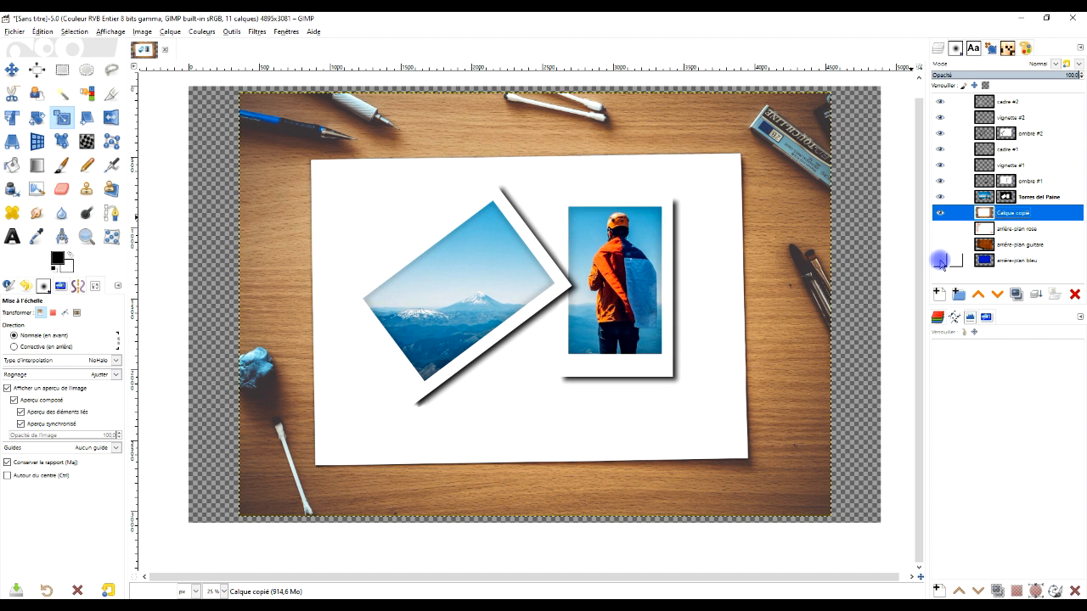
# - Hide the pasted blank paper layer and delete the arrière-plan rose layer
pyautogui.click(939, 213)
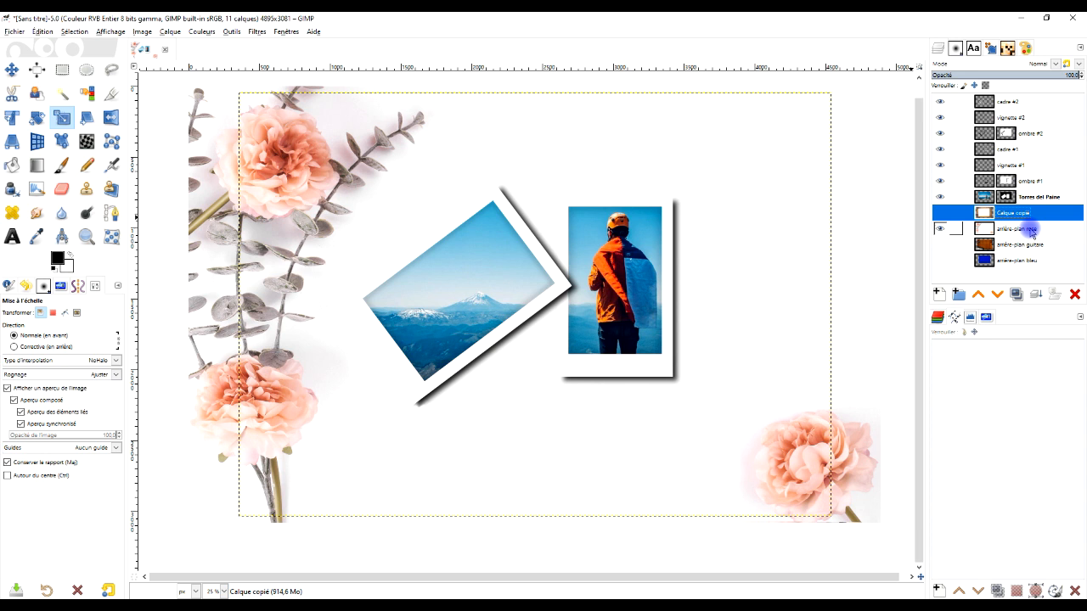
pyautogui.click(954, 229)
pyautogui.click(1074, 294)
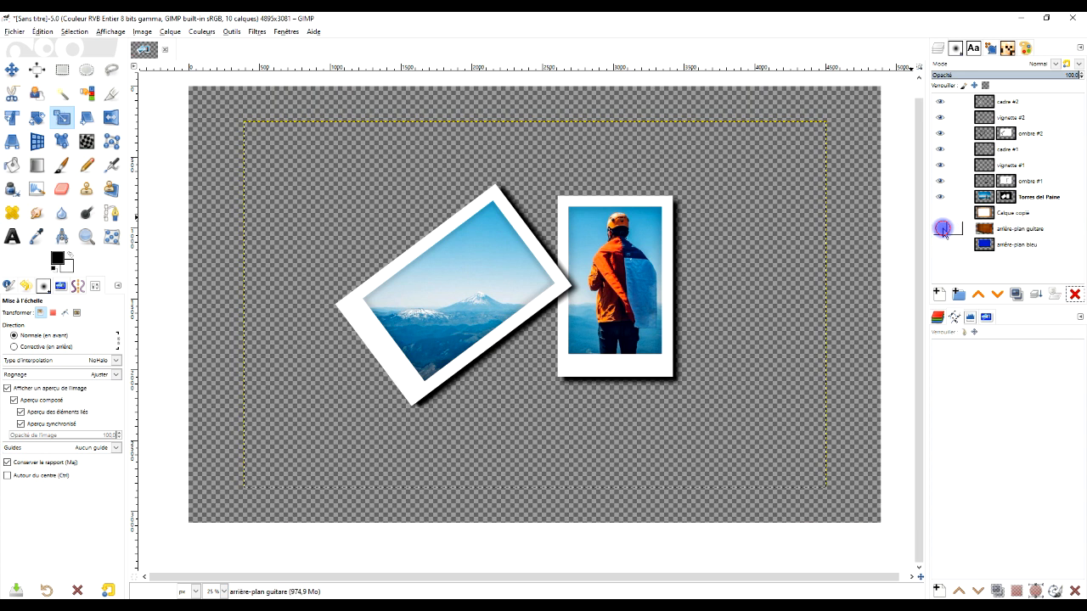
# - Show the guitar, blue and blank paper backgrounds in turn to compare how each fits the canvas
pyautogui.click(941, 228)
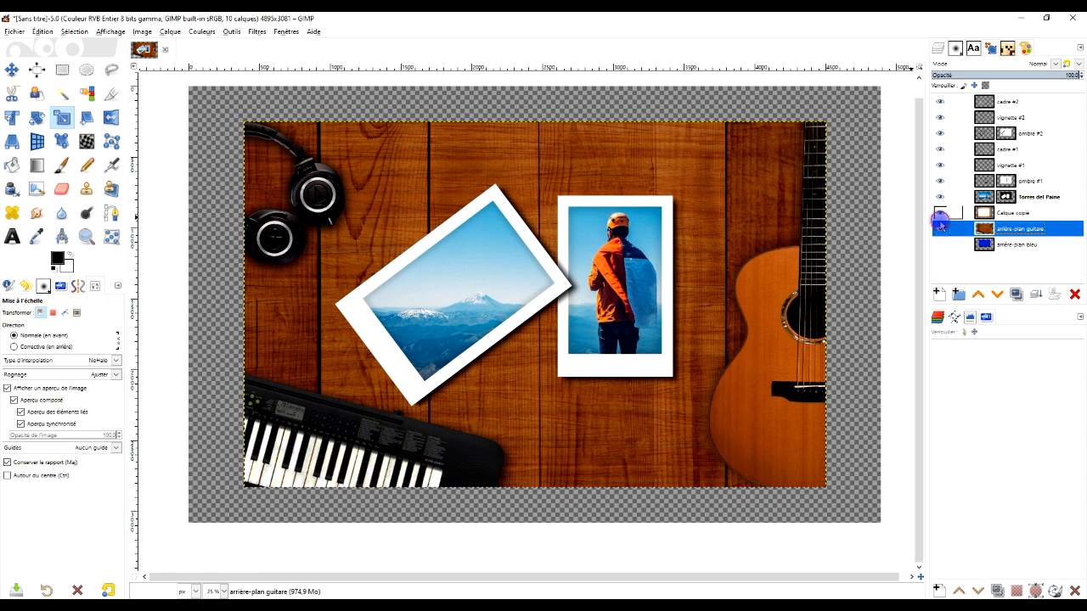
pyautogui.click(940, 228)
pyautogui.click(940, 245)
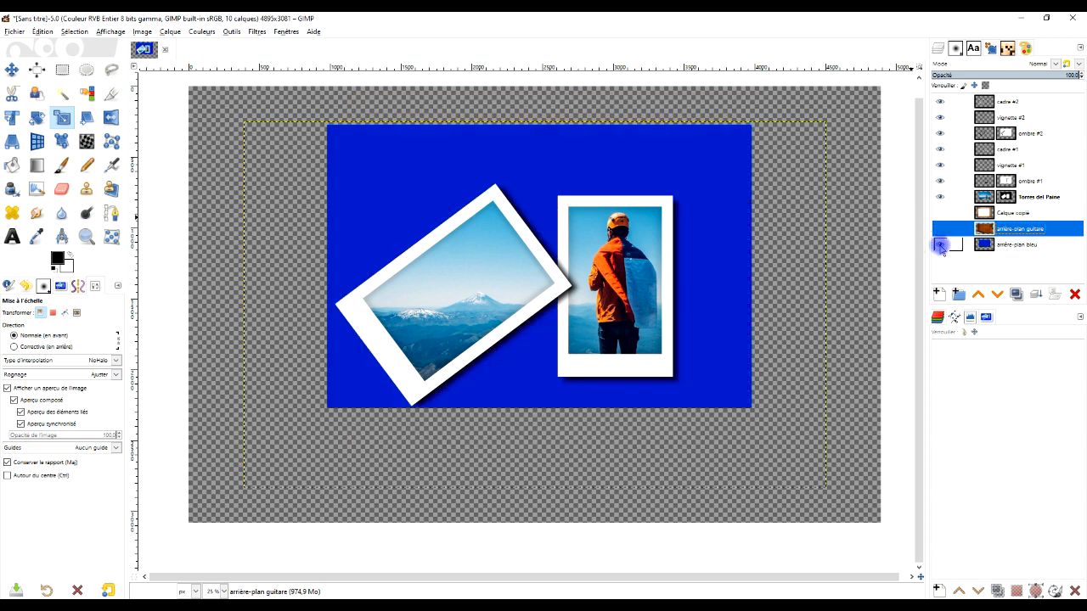
pyautogui.click(940, 245)
pyautogui.click(940, 229)
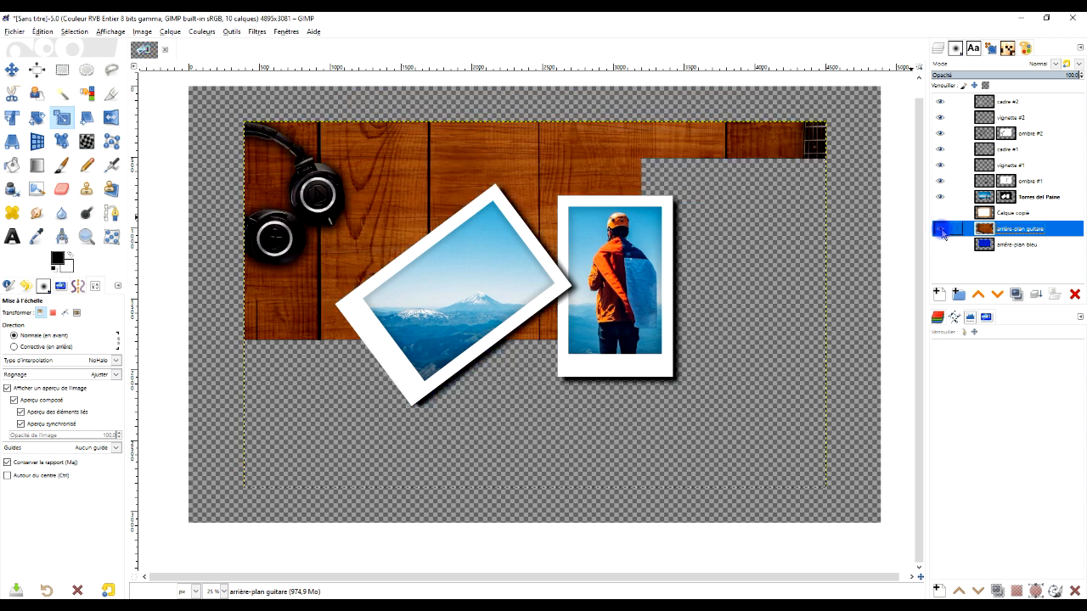
pyautogui.click(940, 213)
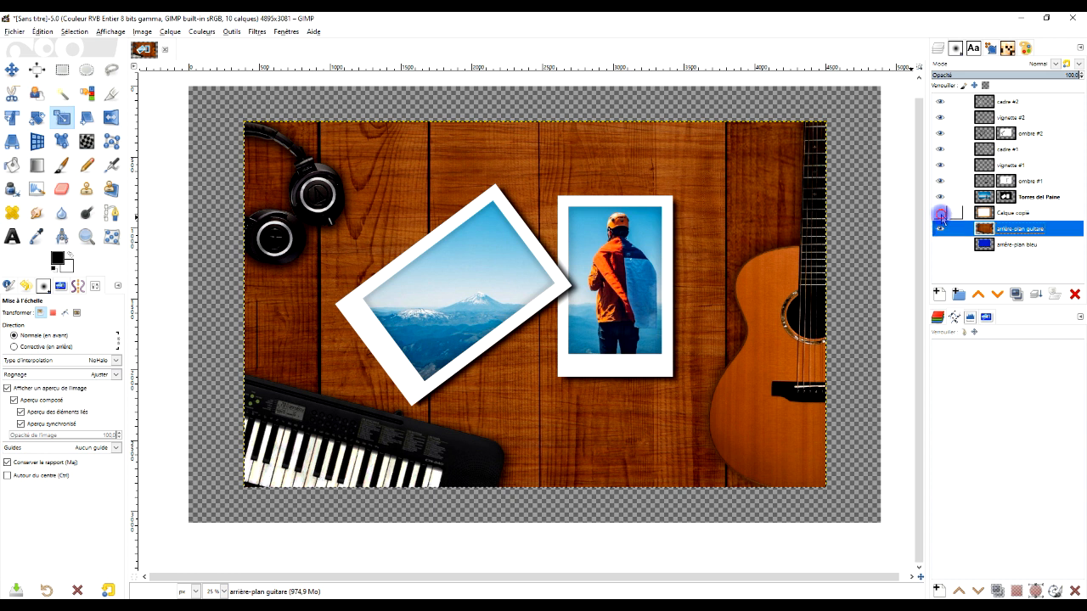
pyautogui.click(940, 229)
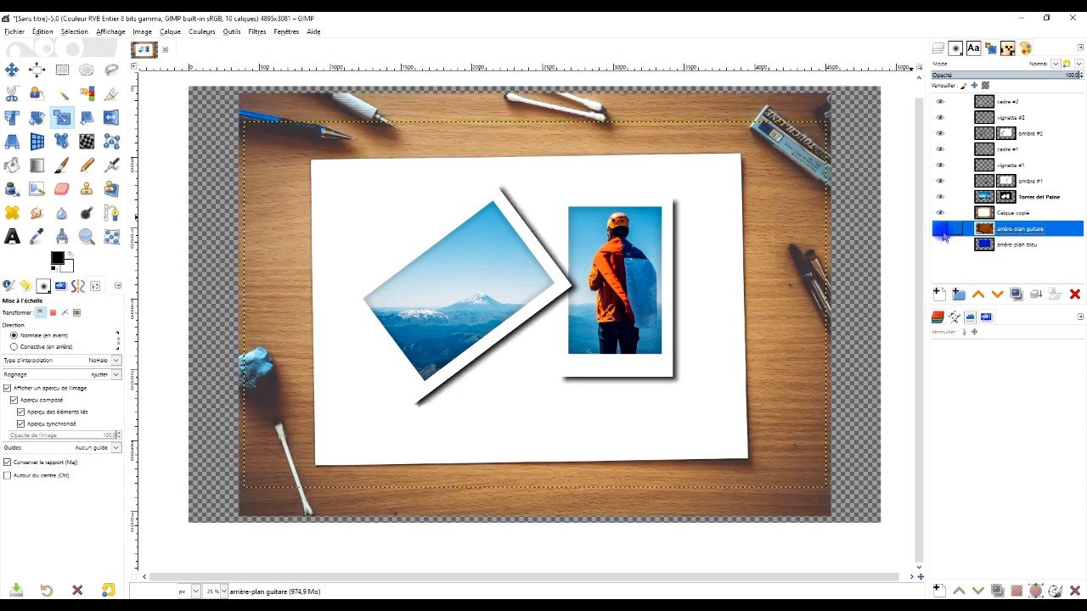
# - Extend the arrière-plan guitare layer to the image size and show it in place of the blank paper layer
pyautogui.rightClick(986, 231)
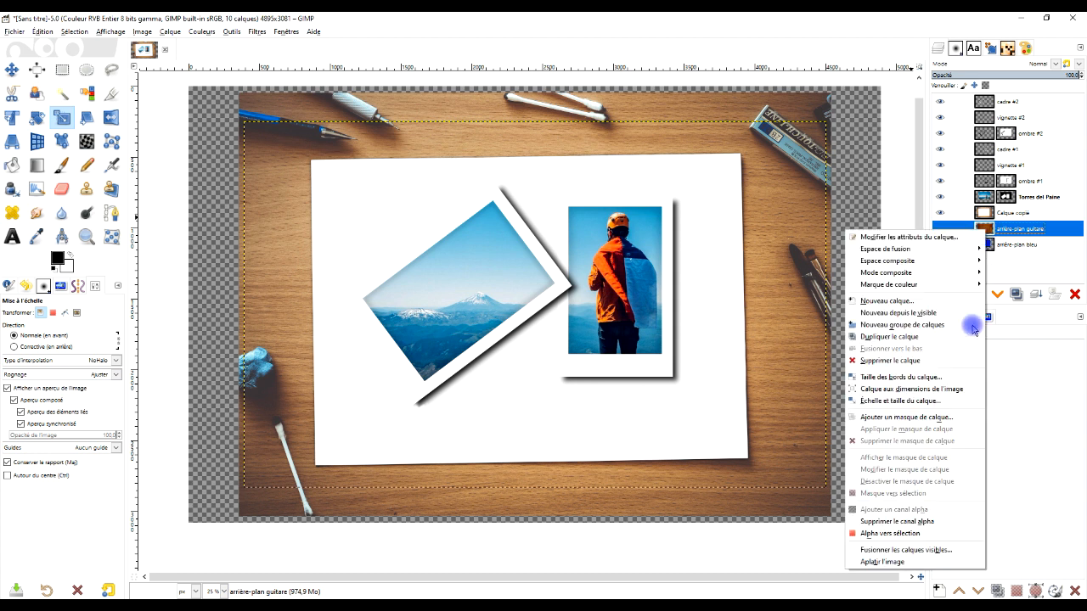
pyautogui.click(955, 390)
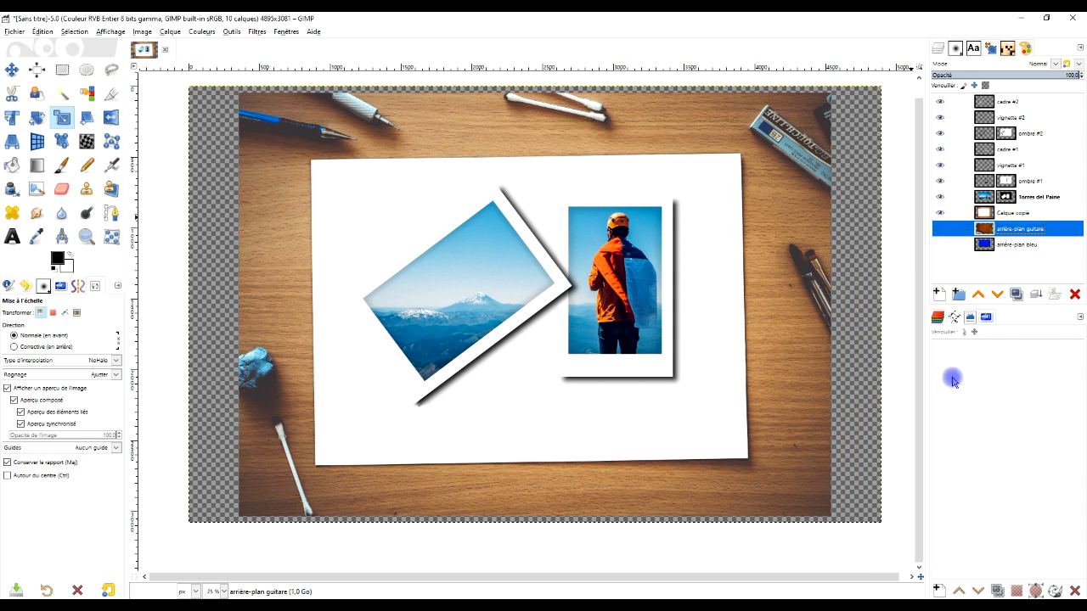
pyautogui.click(940, 229)
pyautogui.click(940, 213)
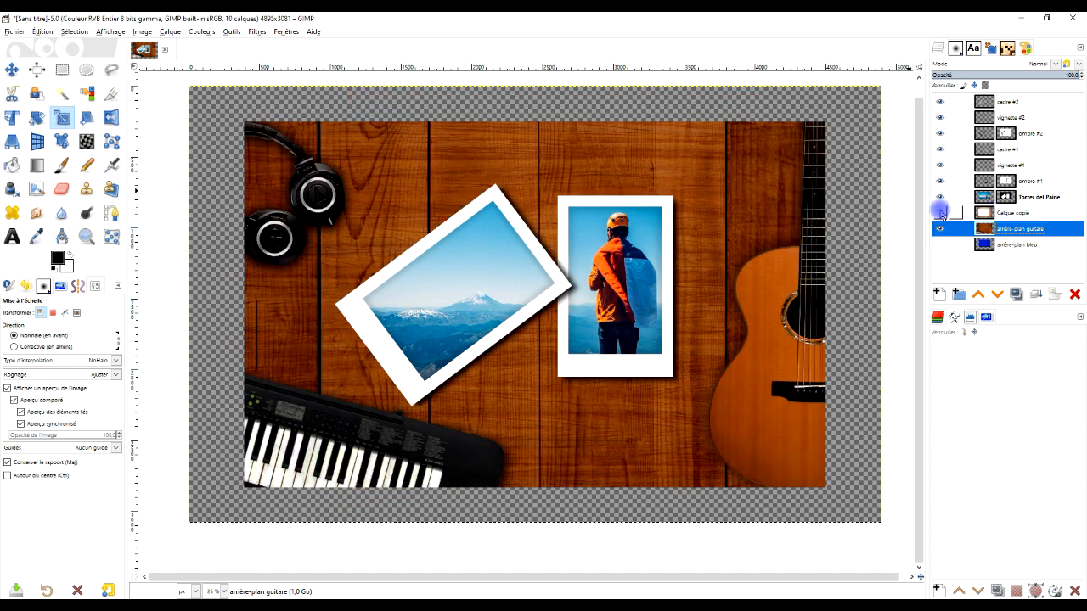
# - Crop the whole image to the edges of the guitar background at 4112 × 2580 px
pyautogui.click(1011, 235)
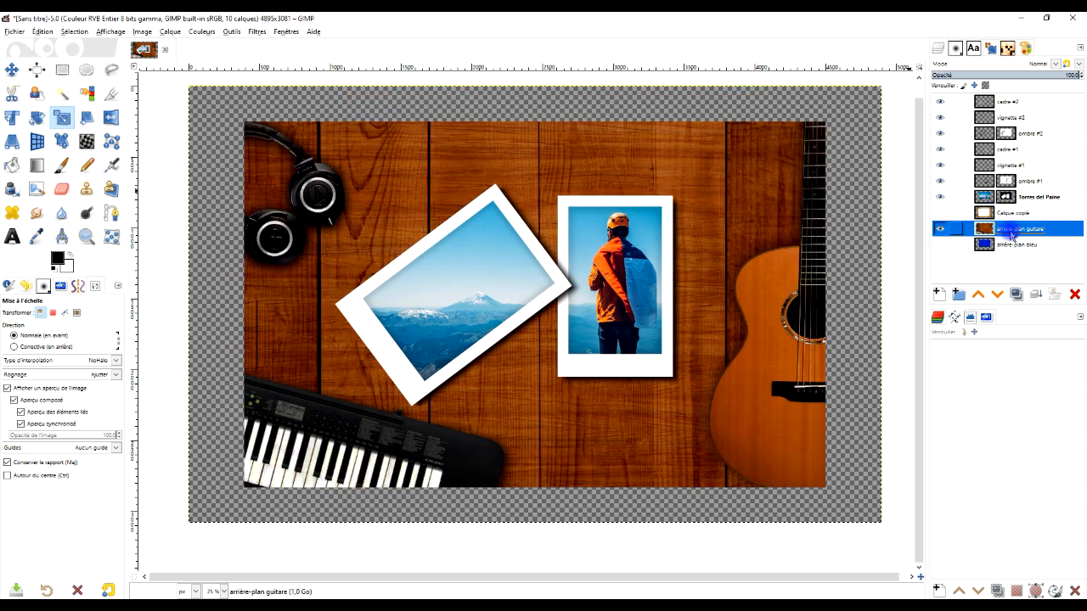
pyautogui.click(76, 97)
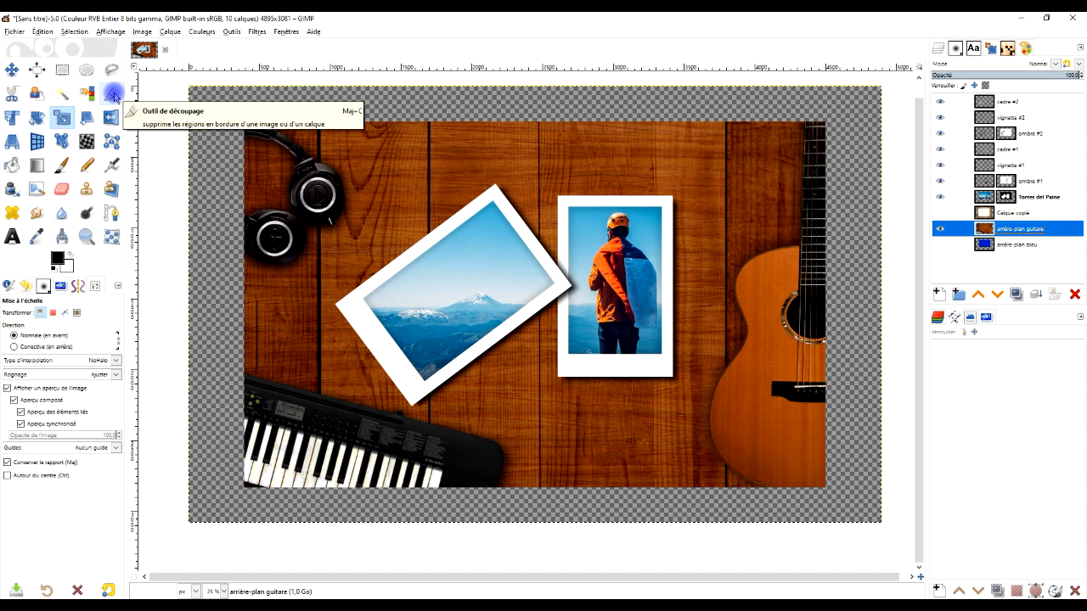
pyautogui.click(113, 95)
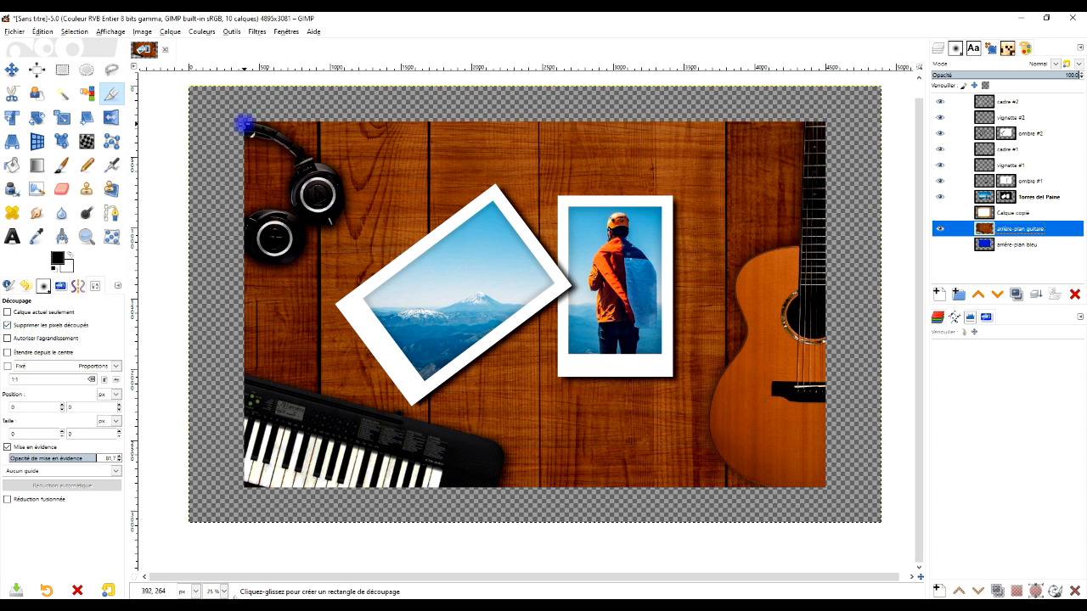
pyautogui.moveTo(244, 122); pyautogui.dragTo(826, 488)
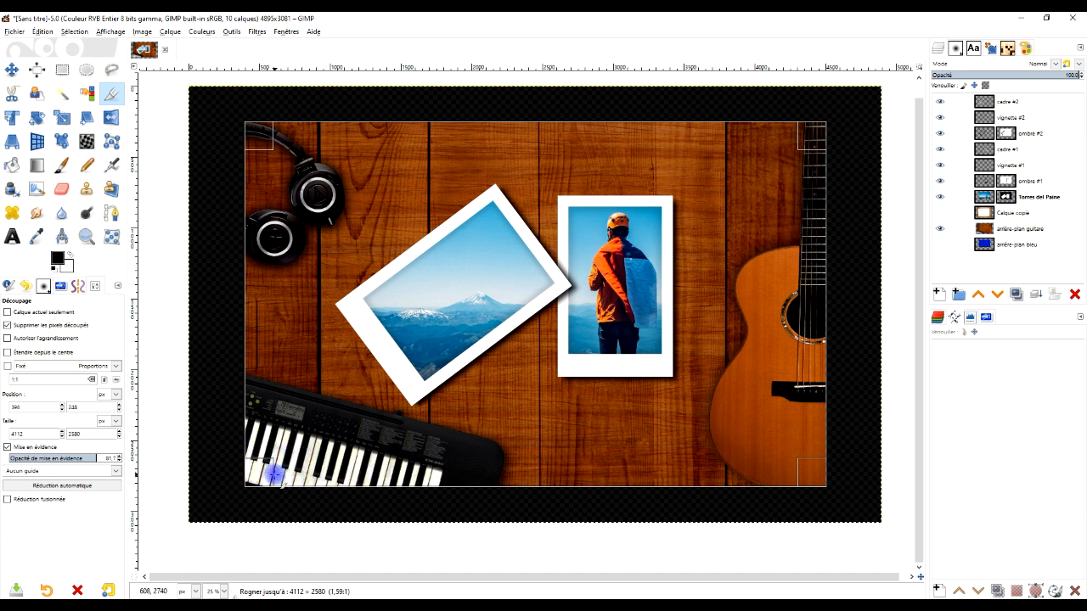
pyautogui.moveTo(376, 471); pyautogui.dragTo(375, 468)
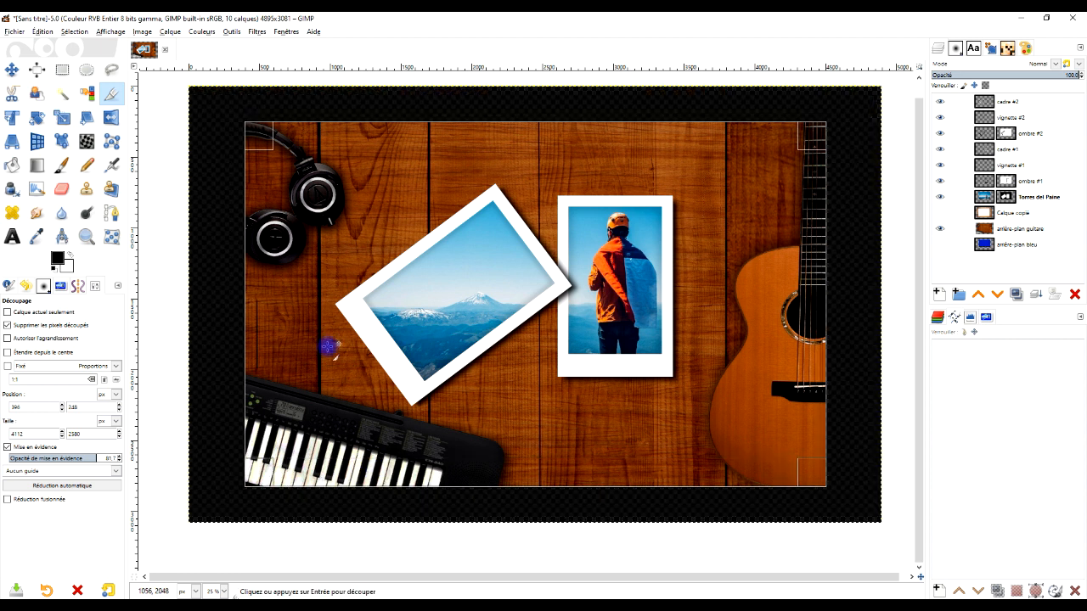
pyautogui.scroll(4, 263, 173)
pyautogui.scroll(-5, 498, 245)
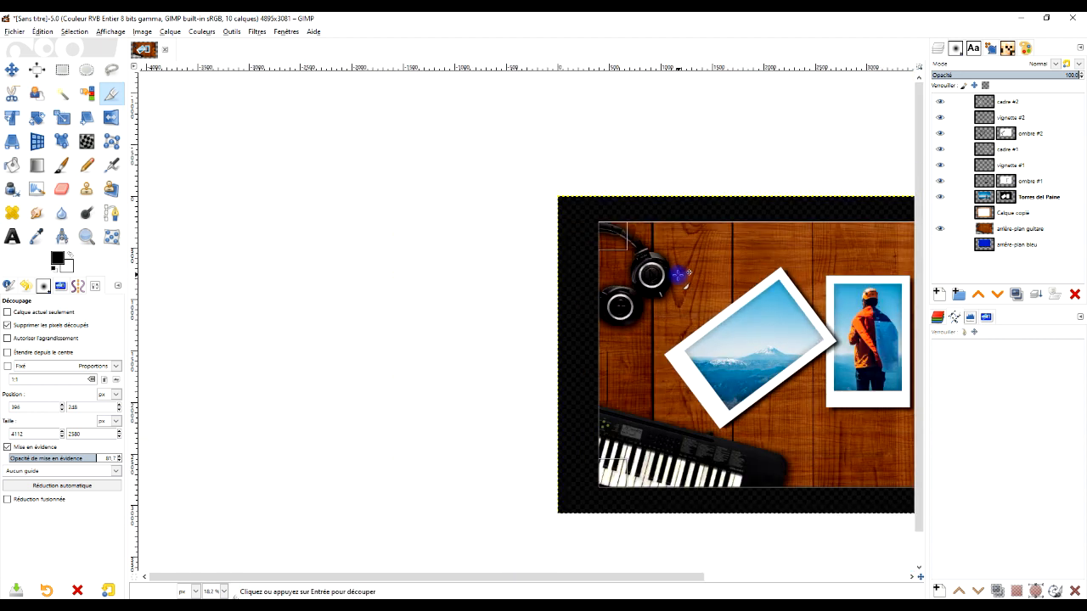
pyautogui.click(603, 319)
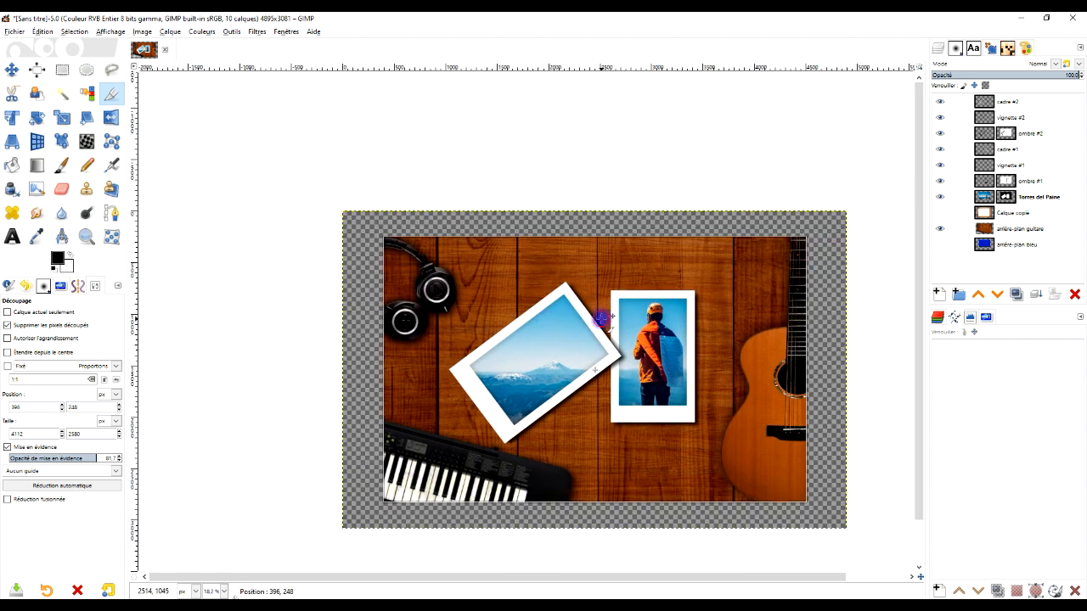
# - Compare the blank paper background with the guitar background in the cropped image, leaving only the guitar one shown
pyautogui.click(939, 213)
pyautogui.click(940, 229)
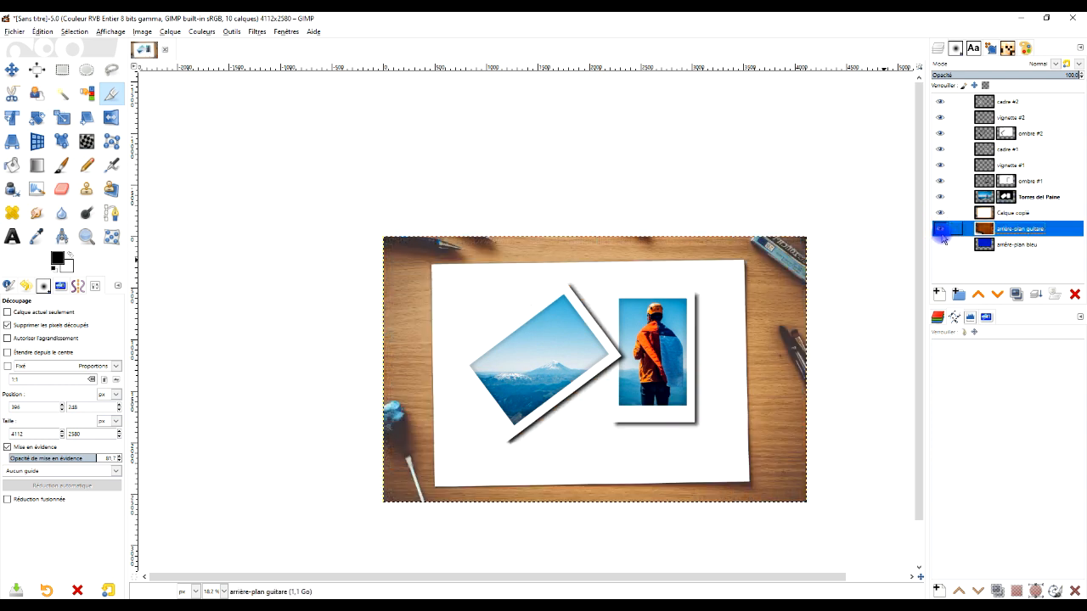
pyautogui.click(939, 213)
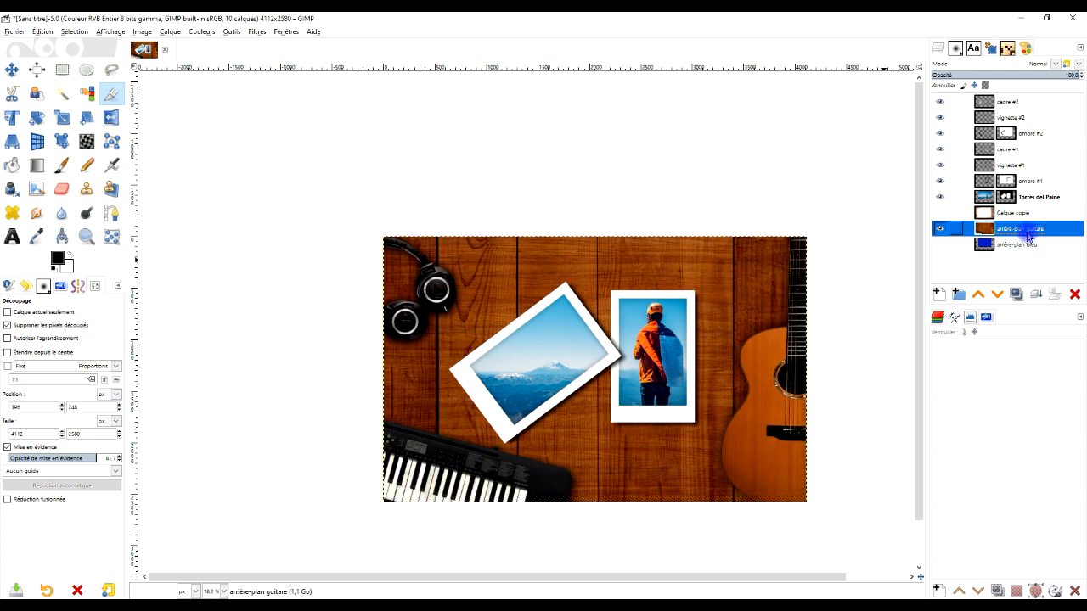
pyautogui.scroll(2, 617, 365)
pyautogui.scroll(-1, 628, 374)
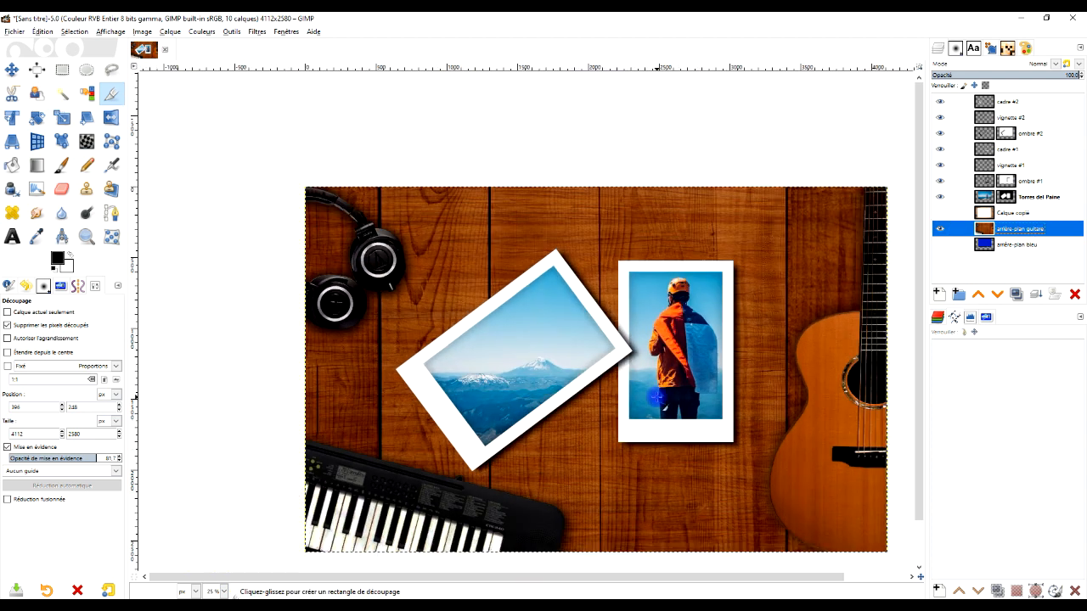
pyautogui.click(86, 237)
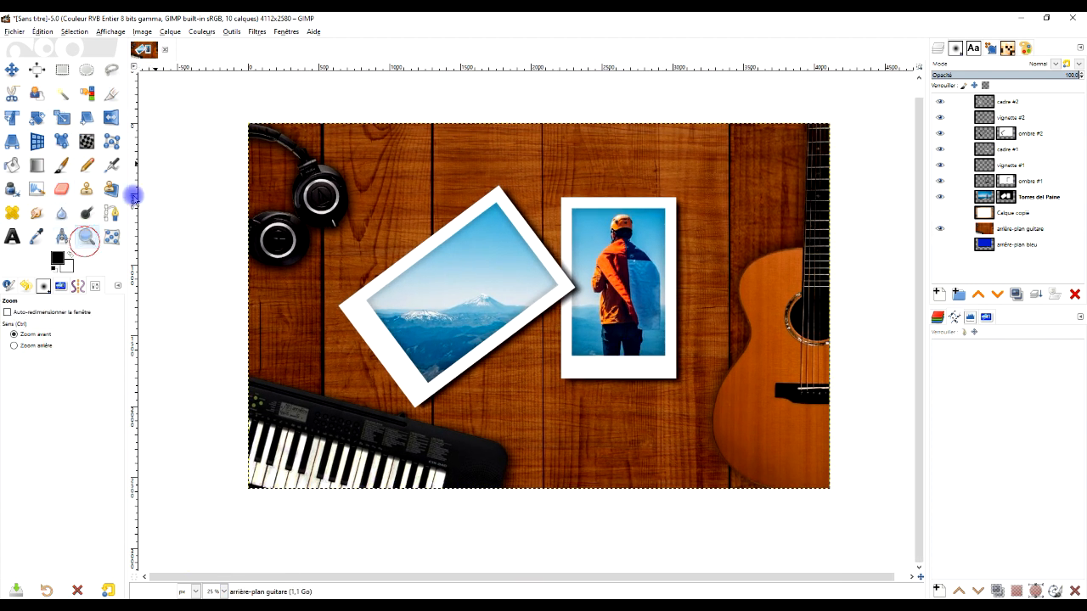
pyautogui.moveTo(228, 114); pyautogui.dragTo(845, 483)
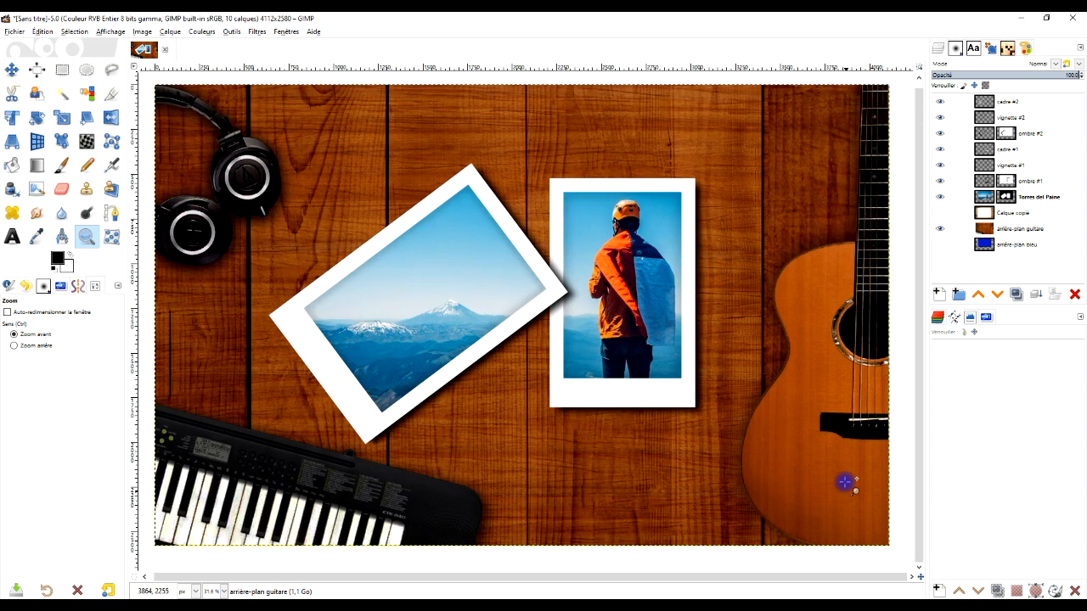
# - Preview the photo with and without the vignette #2 layer and reduce that layer's opacity to about 57
pyautogui.click(1051, 122)
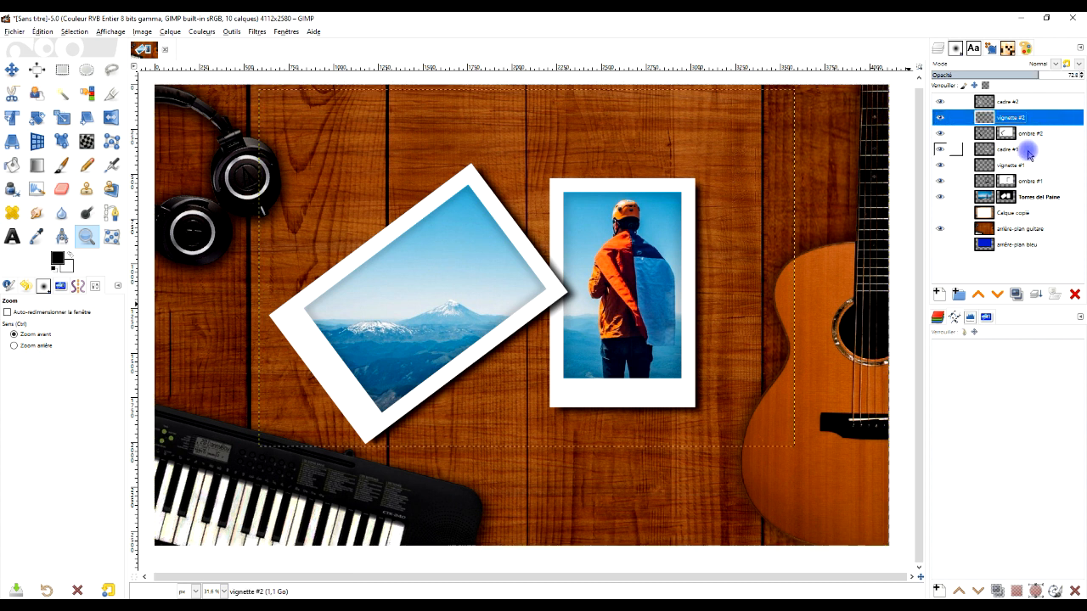
pyautogui.click(938, 118)
pyautogui.click(938, 117)
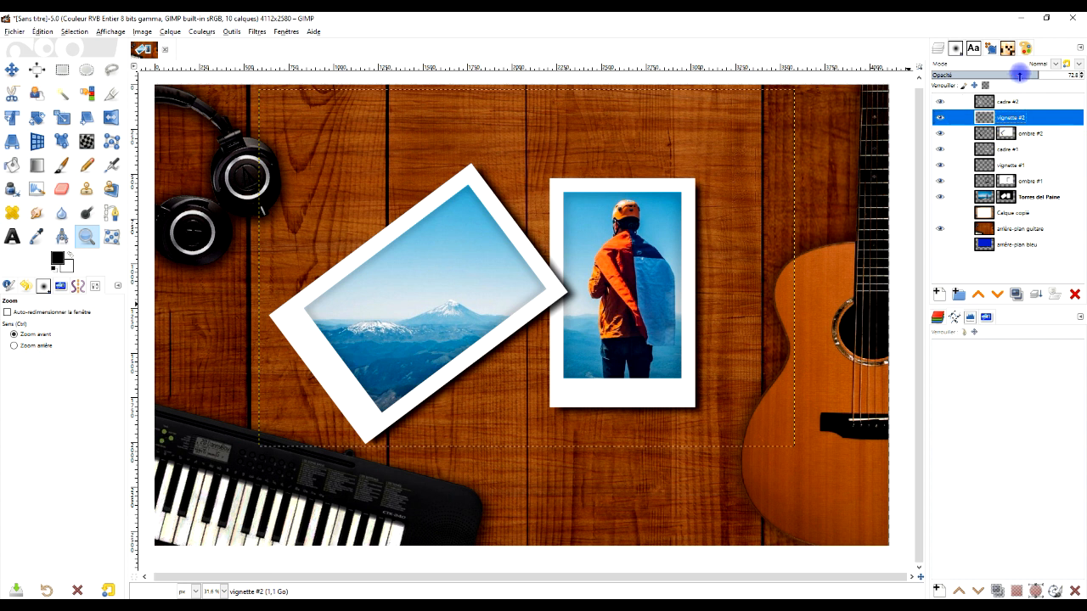
pyautogui.moveTo(1019, 76); pyautogui.dragTo(1009, 74)
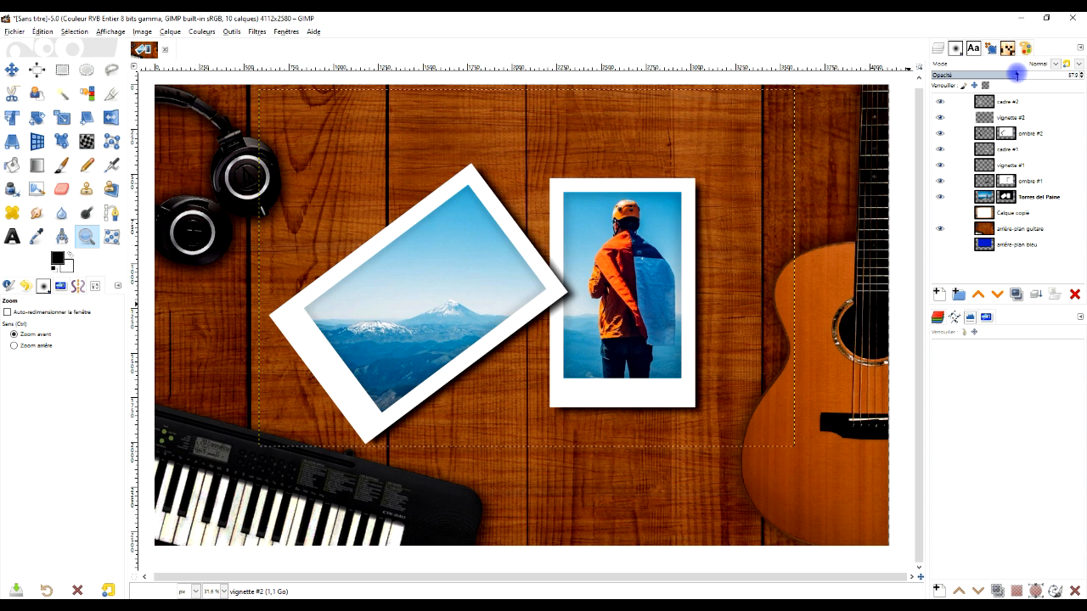
# - Try to strengthen the vignette #1 layer with a duplicate, and delete the copy
pyautogui.click(1019, 165)
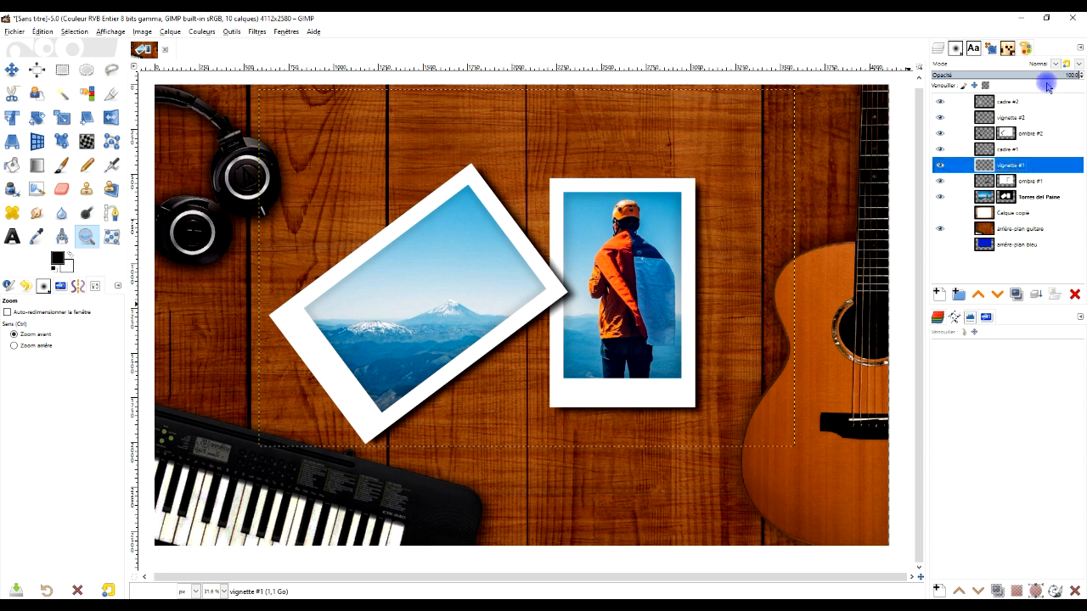
pyautogui.click(1017, 293)
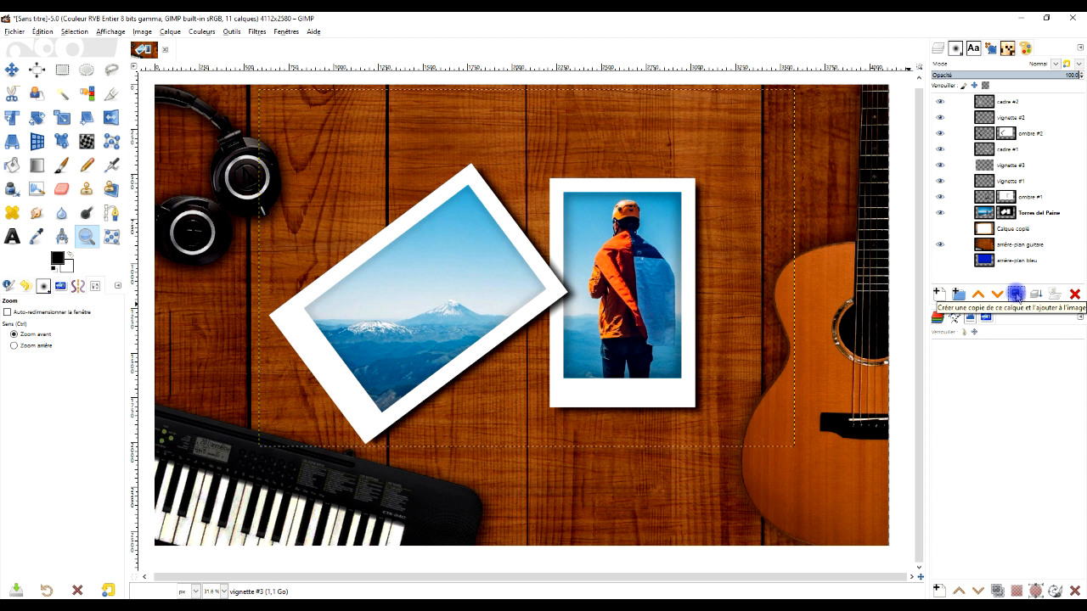
pyautogui.click(1075, 294)
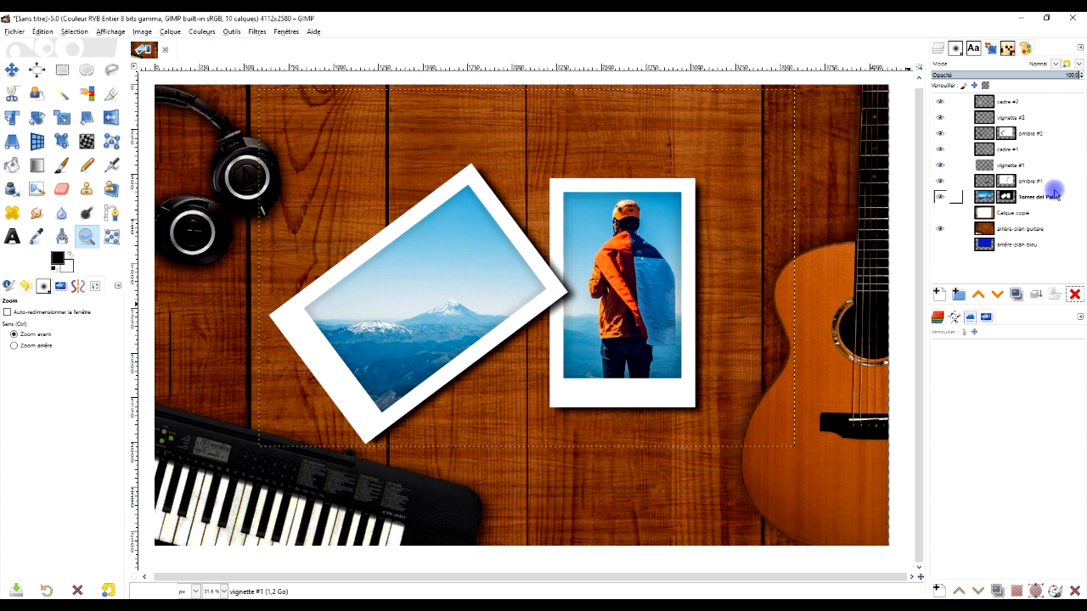
# - Create a layer group directly above the arrière-plan guitare layer and name it arrière-plan
pyautogui.keyDown('ctrl'); pyautogui.click(759, 295); pyautogui.keyUp('ctrl')
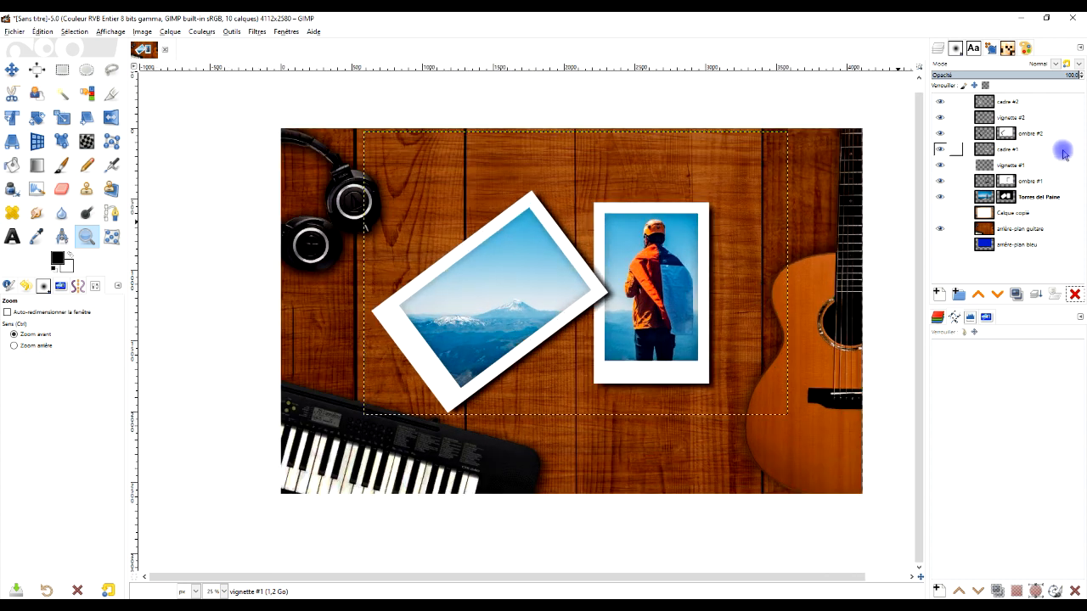
pyautogui.click(1027, 230)
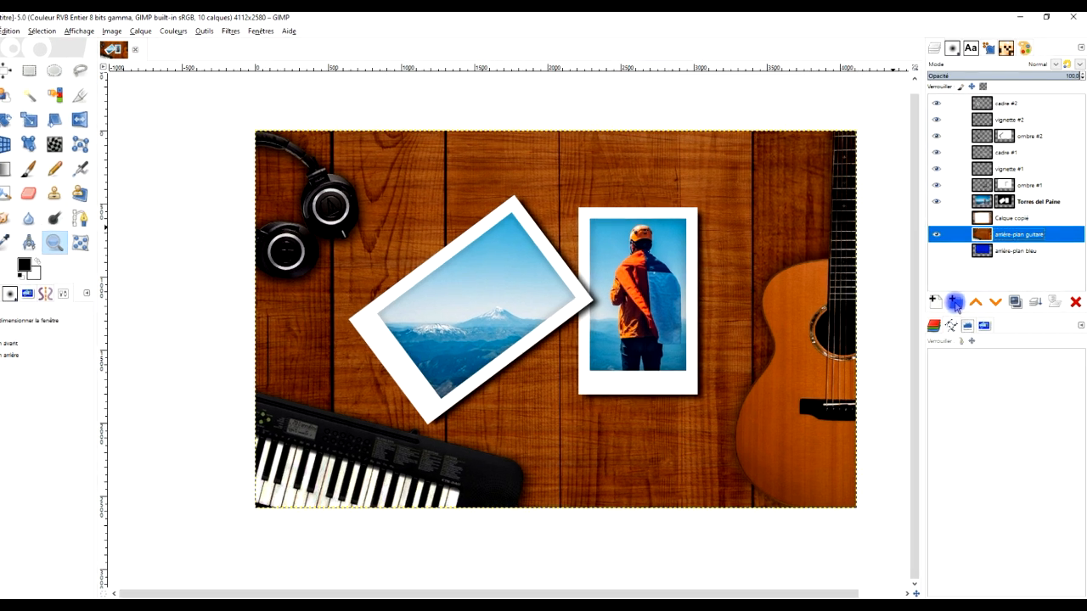
pyautogui.click(958, 295)
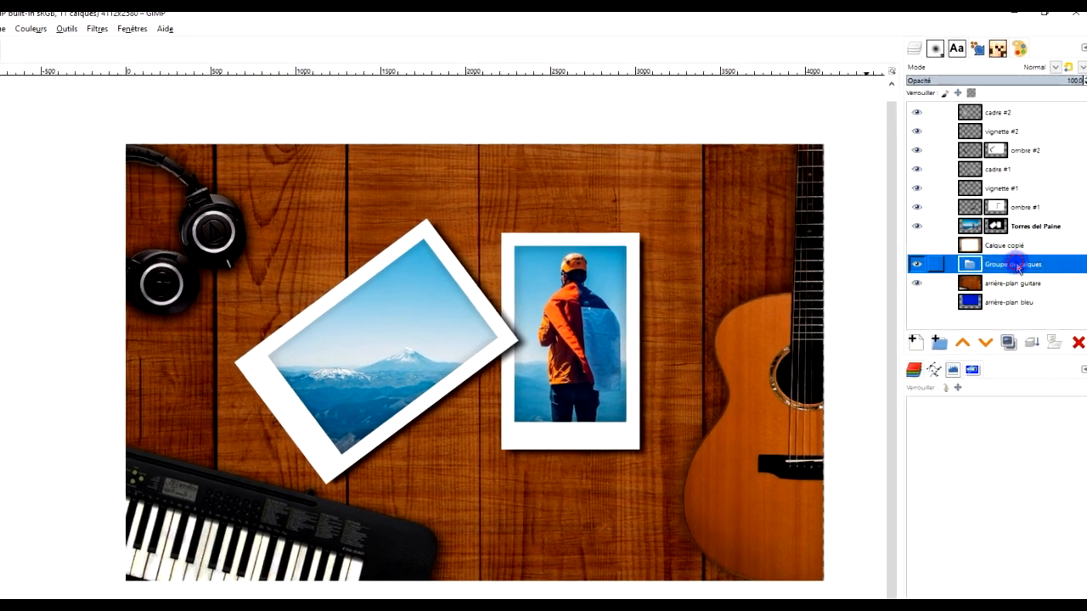
pyautogui.doubleClick(1014, 258)
pyautogui.write('arrière')
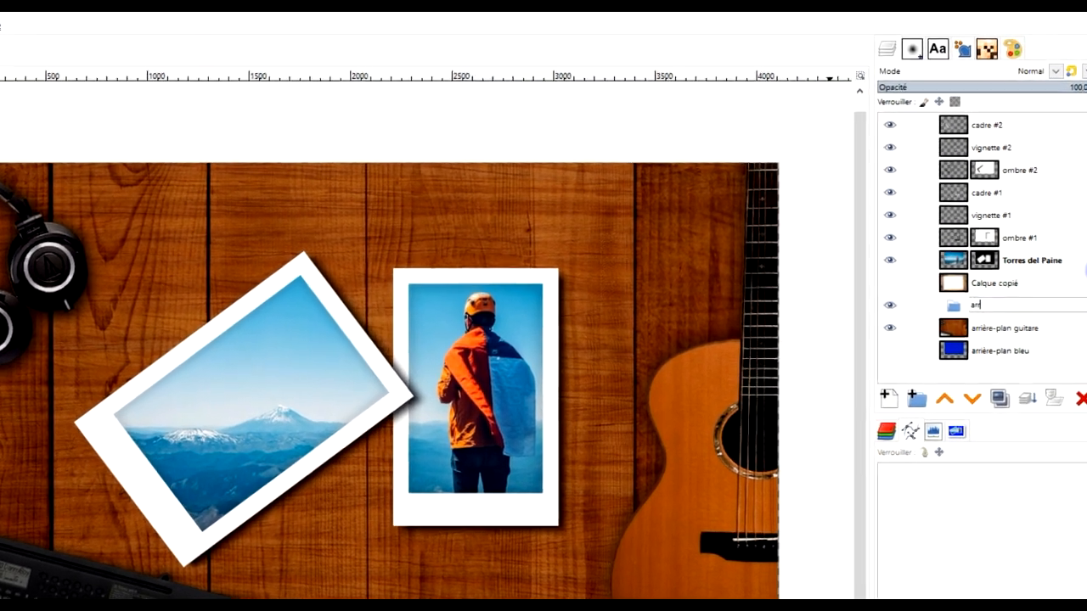
pyautogui.write('-')
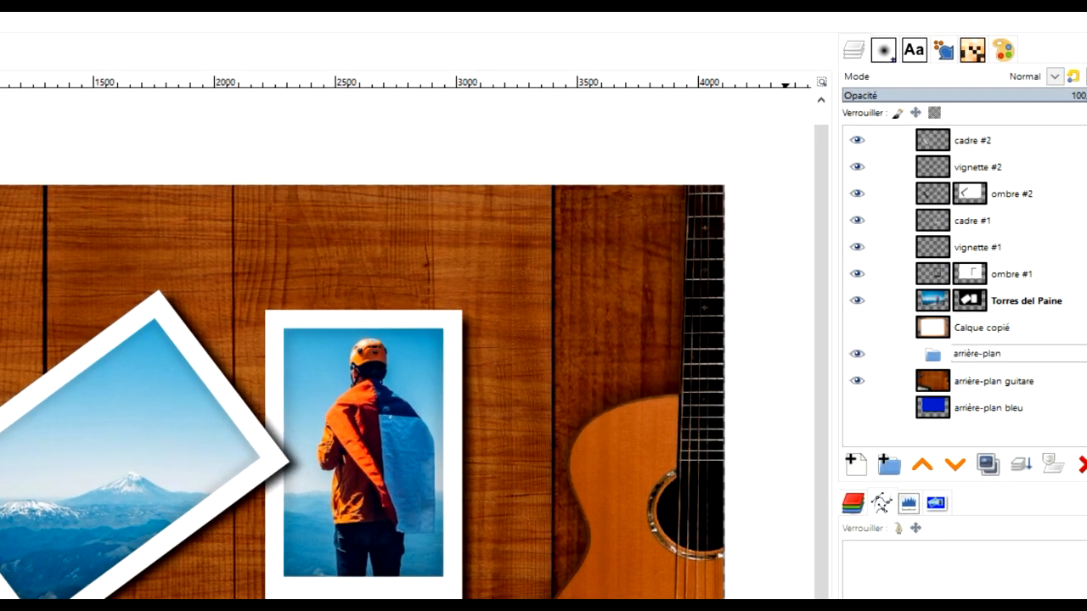
pyautogui.write('plan')
pyautogui.press('Return')
# - Move the arrière-plan guitare, arrière-plan bleu and Calque copié layers into the arrière-plan group and collapse it
pyautogui.moveTo(956, 399); pyautogui.dragTo(970, 357)
pyautogui.moveTo(932, 420); pyautogui.dragTo(986, 369)
pyautogui.moveTo(959, 331); pyautogui.dragTo(1012, 384)
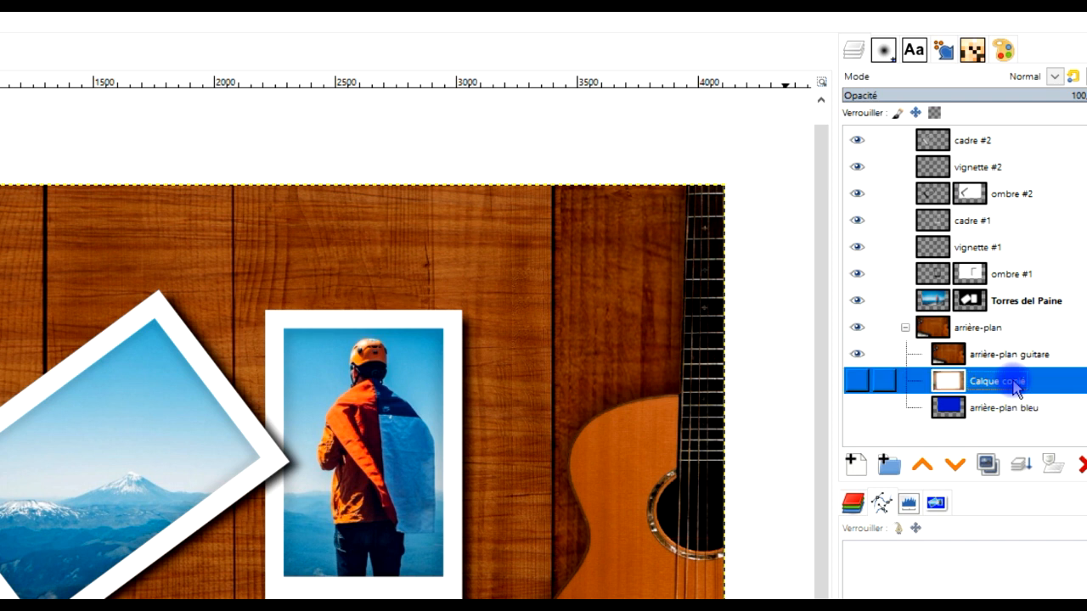
pyautogui.click(905, 327)
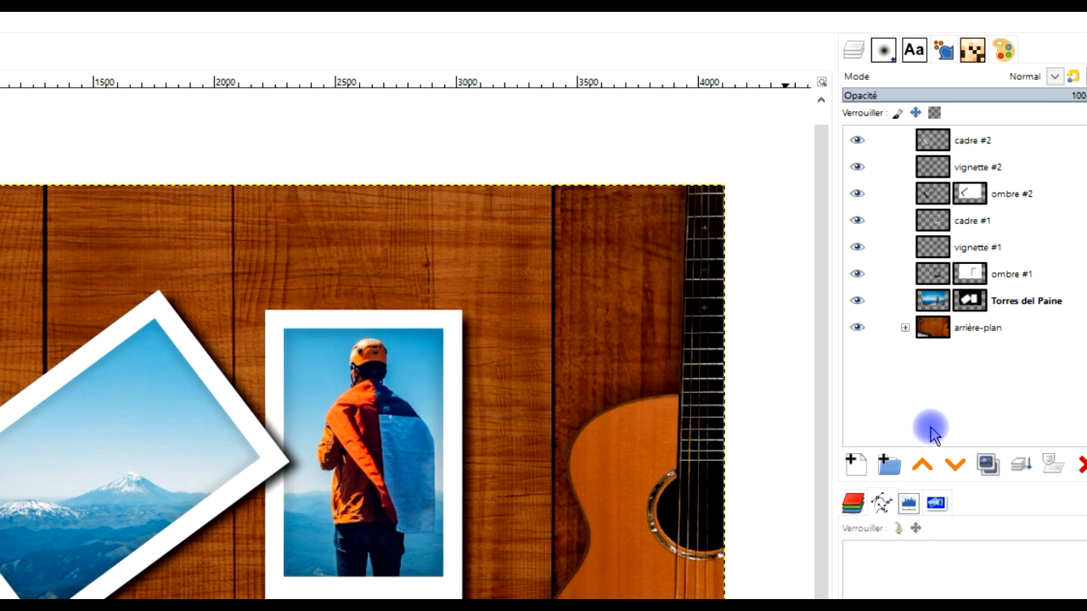
# - Create a layer group above the cadre #1 layer, name it Cadre+vignette #1, and duplicate the empty group
pyautogui.click(1033, 217)
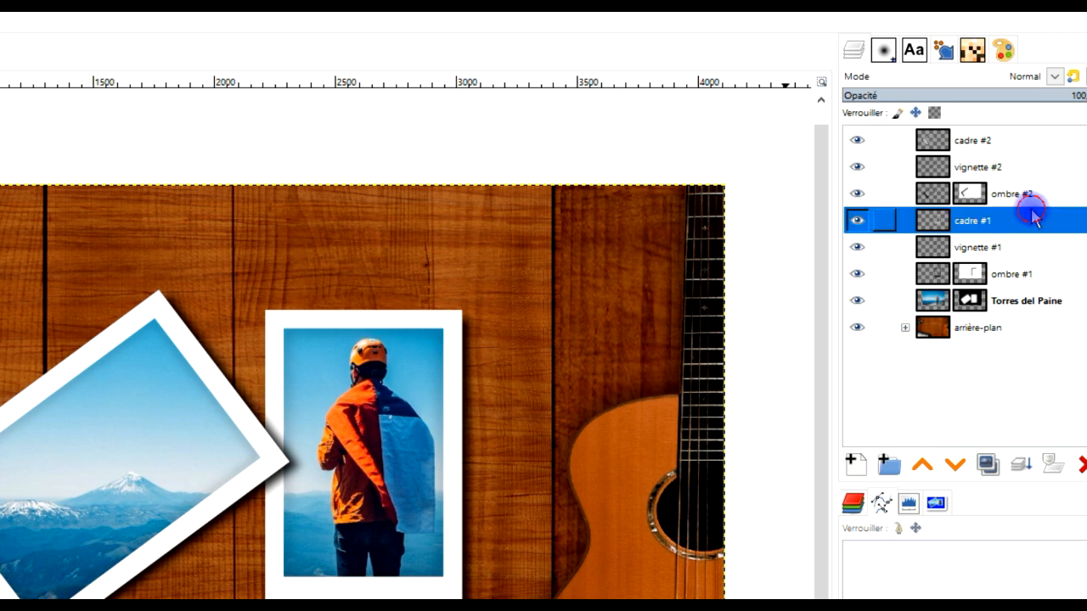
pyautogui.click(889, 464)
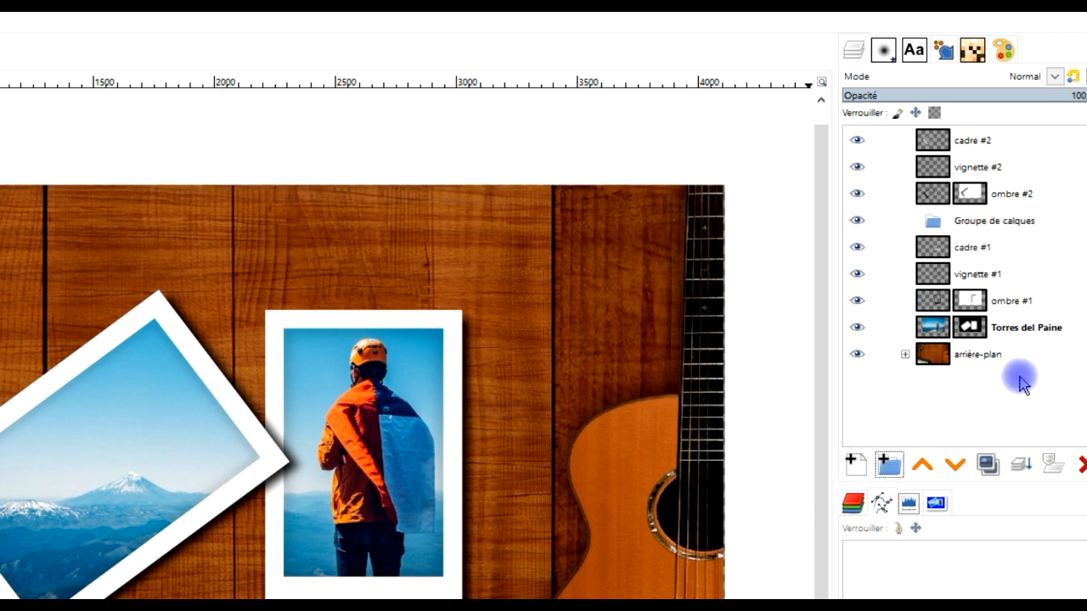
pyautogui.doubleClick(1011, 220)
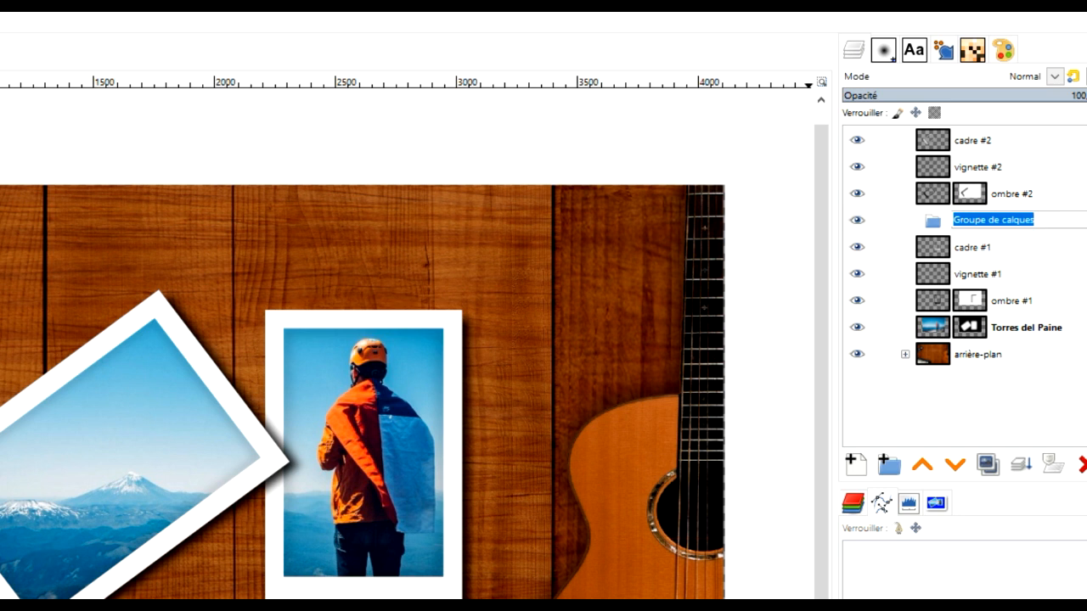
pyautogui.write('Cadre+vignette #1')
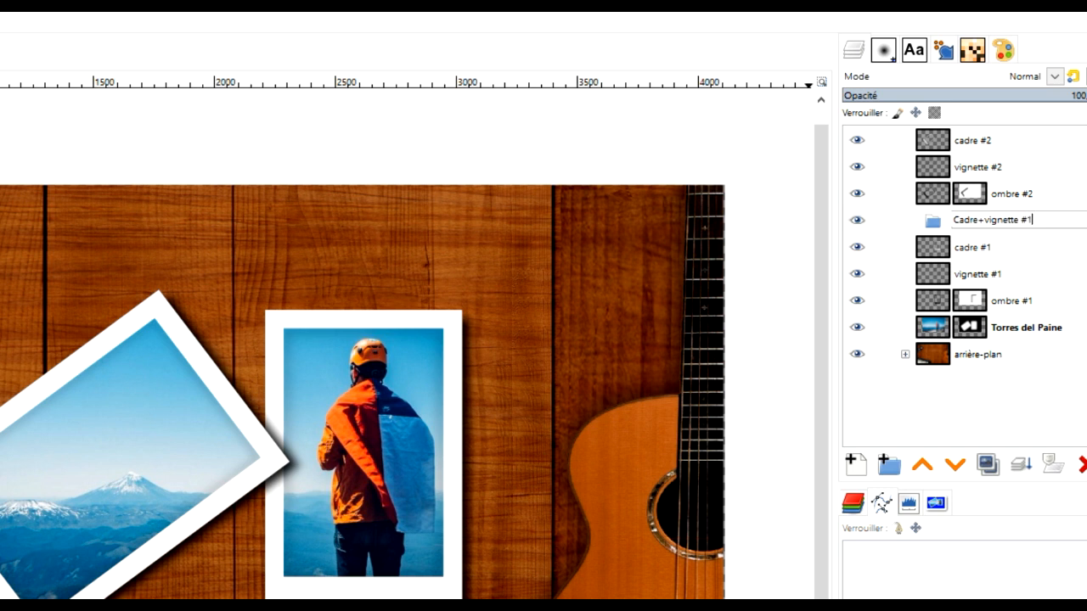
pyautogui.press('Return')
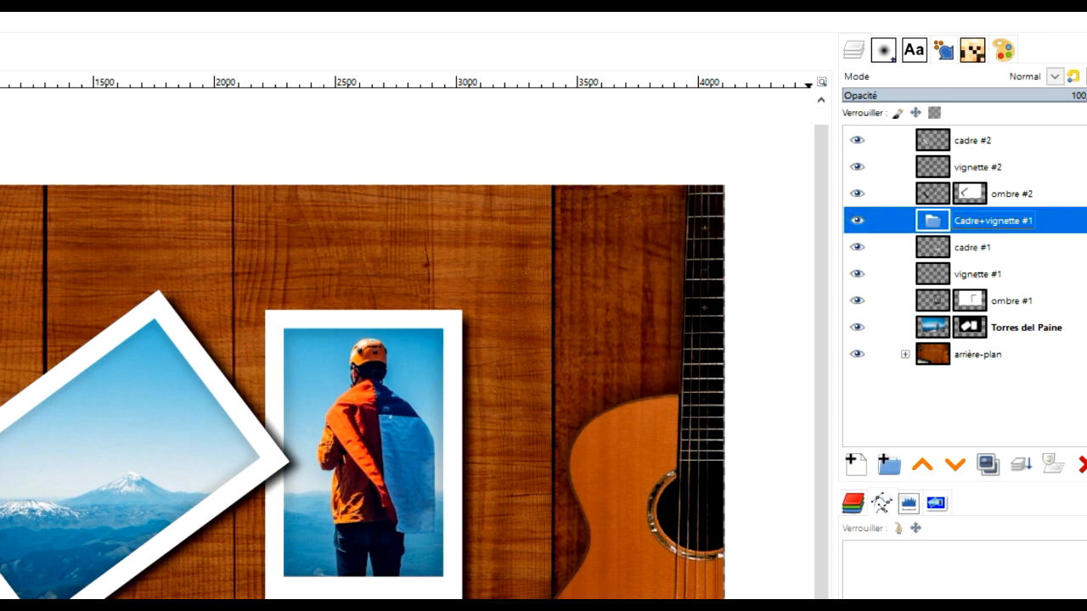
pyautogui.click(988, 464)
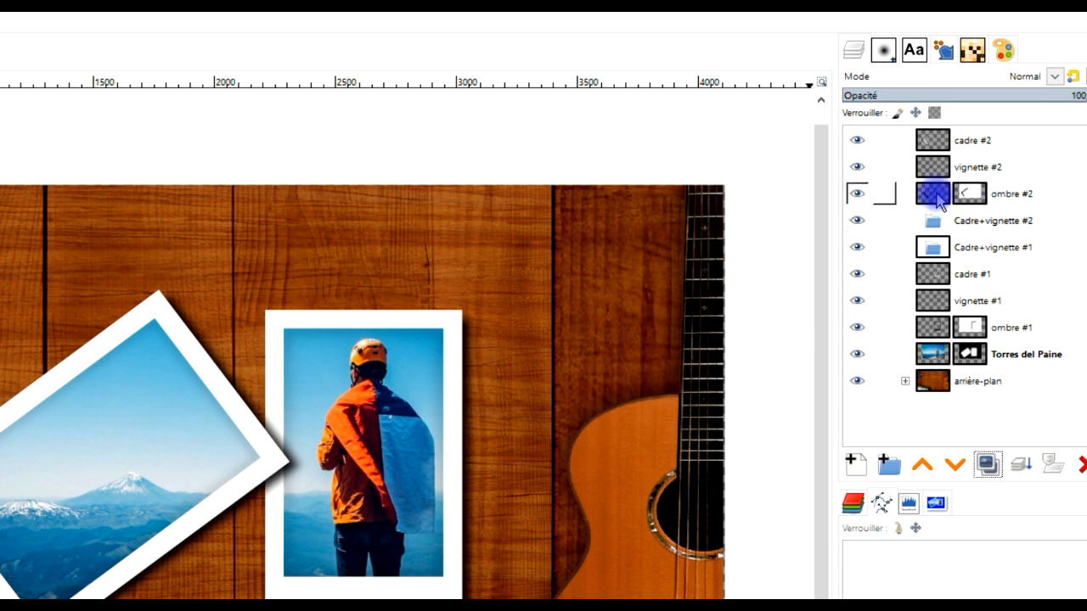
# - Move the cadre #1, vignette #1 and ombre #1 layers into the Cadre+vignette #1 group and collapse it
pyautogui.moveTo(934, 274); pyautogui.dragTo(953, 248)
pyautogui.moveTo(934, 300); pyautogui.dragTo(943, 288)
pyautogui.moveTo(927, 328); pyautogui.dragTo(954, 309)
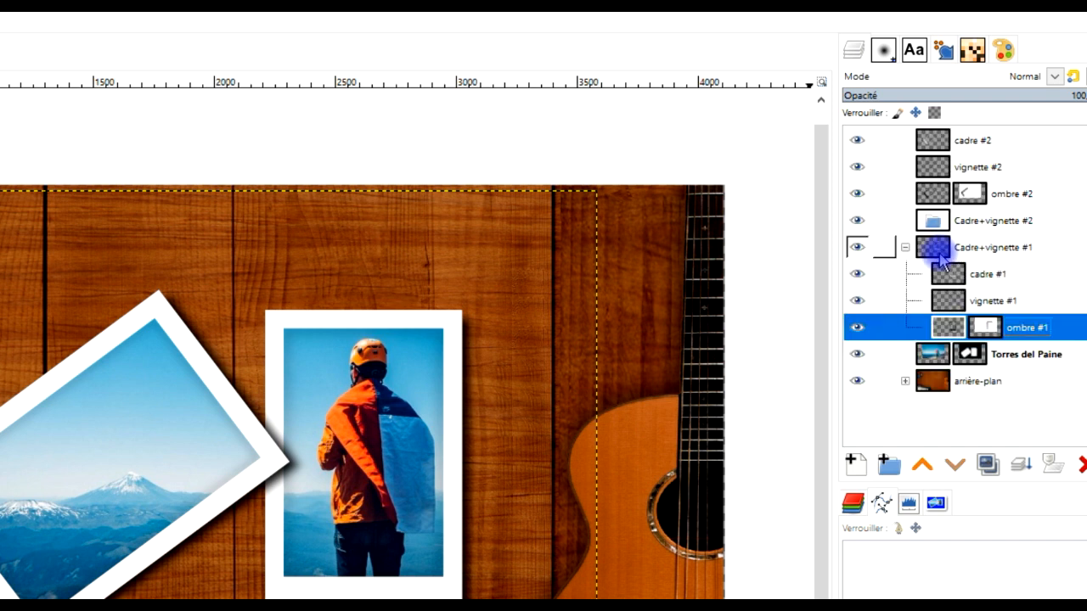
pyautogui.click(906, 247)
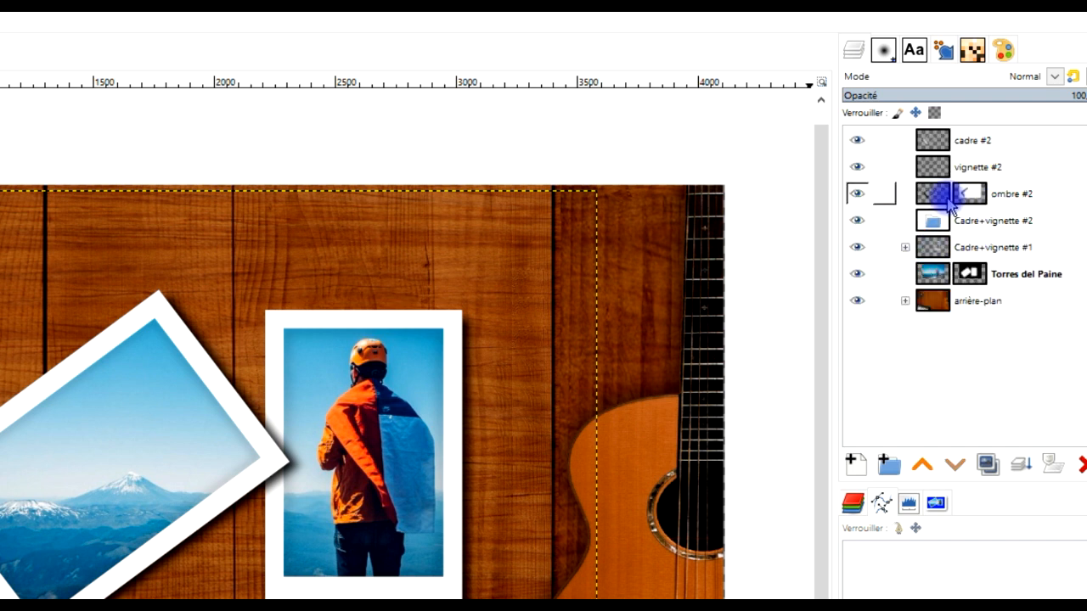
# - Move the ombre #2, vignette #2 and cadre #2 layers into the Cadre+vignette #2 group, and select the arrière-plan group
pyautogui.click(944, 194)
pyautogui.moveTo(949, 200); pyautogui.dragTo(953, 222)
pyautogui.moveTo(934, 167); pyautogui.dragTo(917, 149)
pyautogui.click(905, 140)
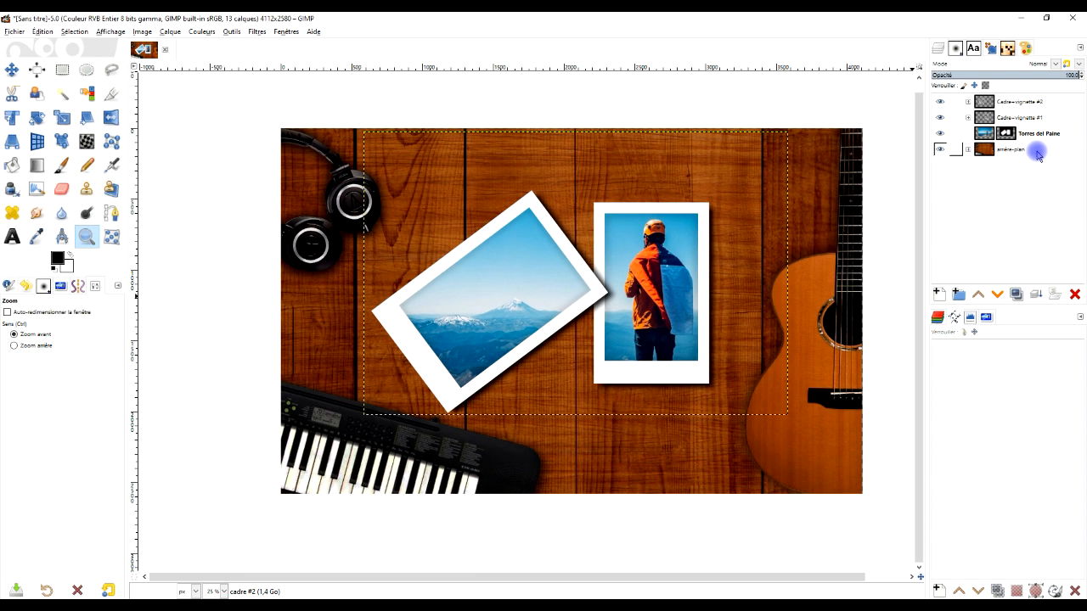
pyautogui.click(1028, 155)
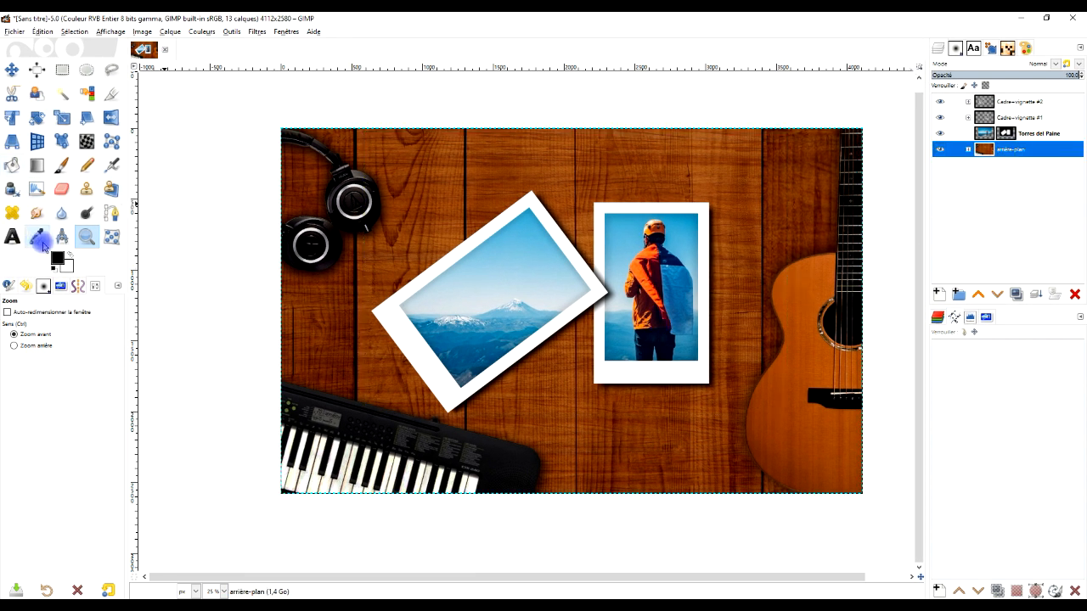
pyautogui.moveTo(276, 121); pyautogui.dragTo(875, 501)
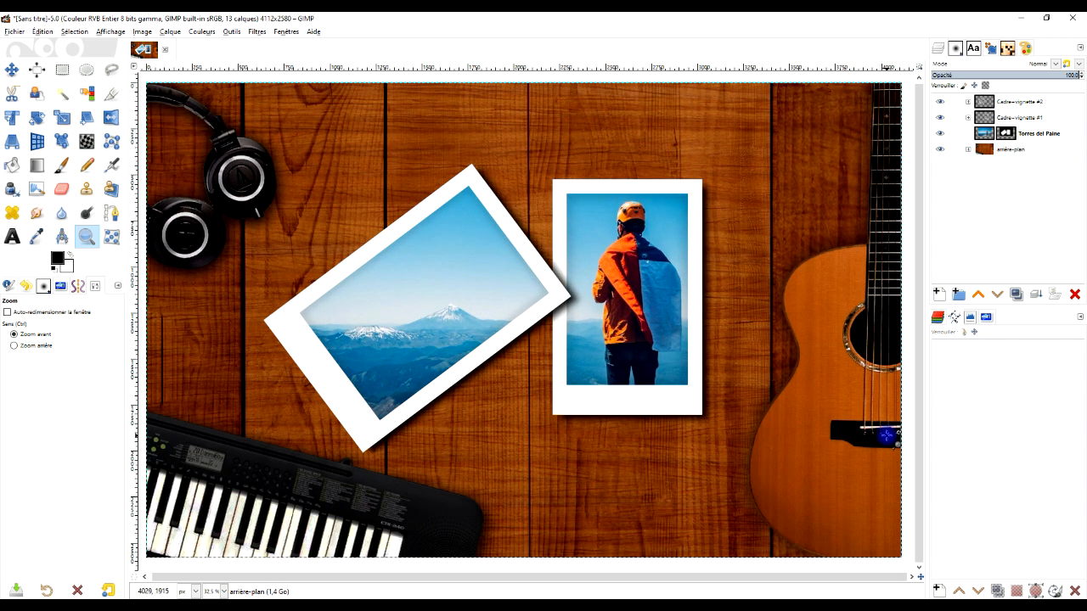